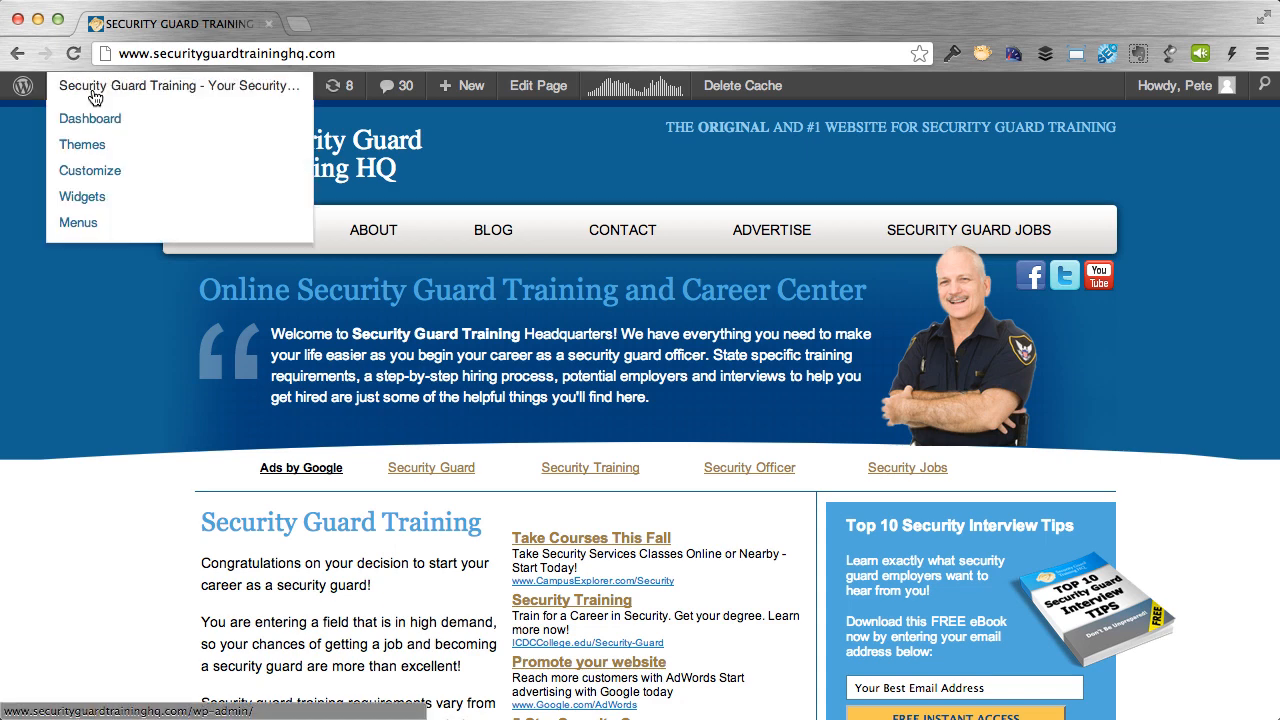
Search the plugin directory for 'powerpress', then install and activate Blubrry PowerPress Podcasting 4.0.4.
left_click(87, 119)
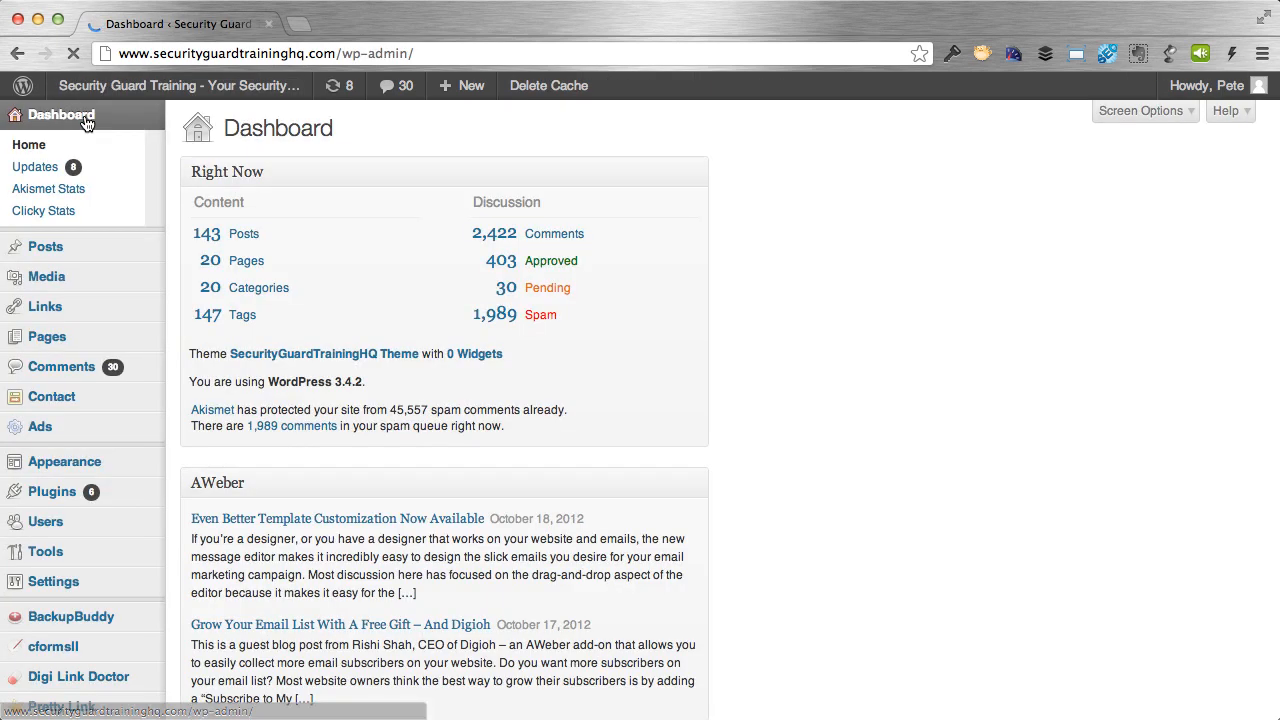
mouse_move(80, 426)
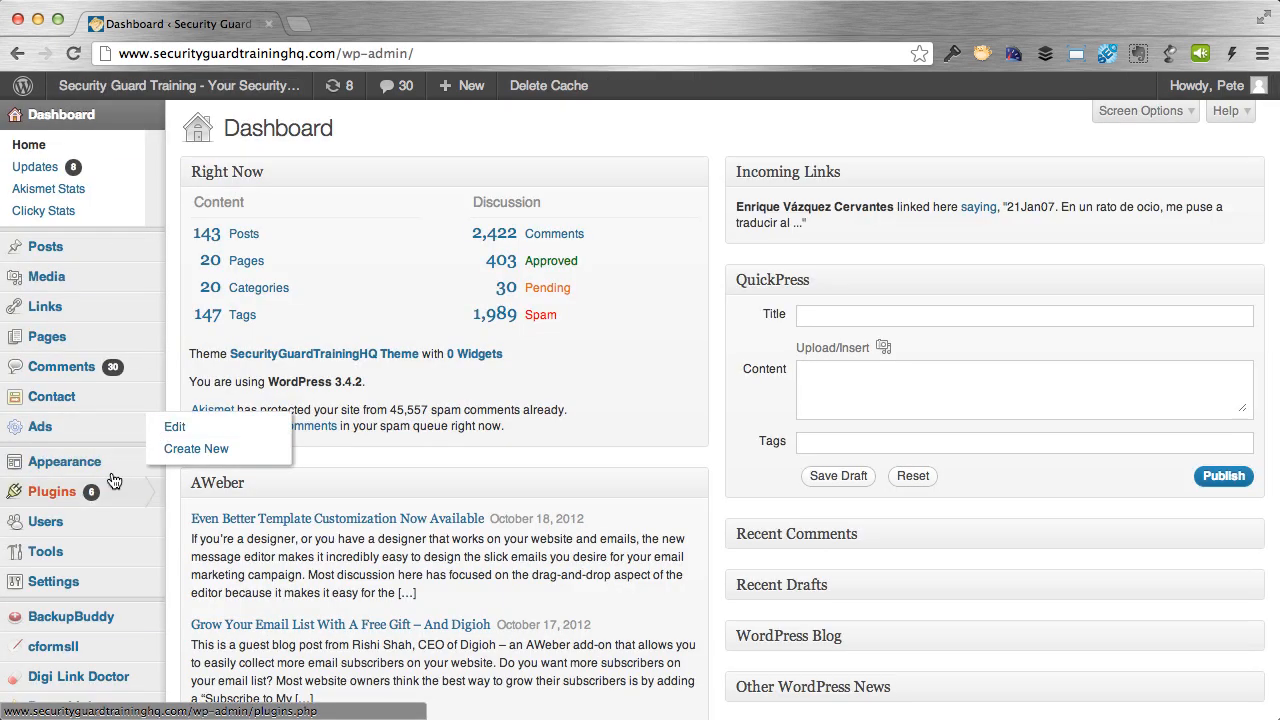
mouse_move(67, 507)
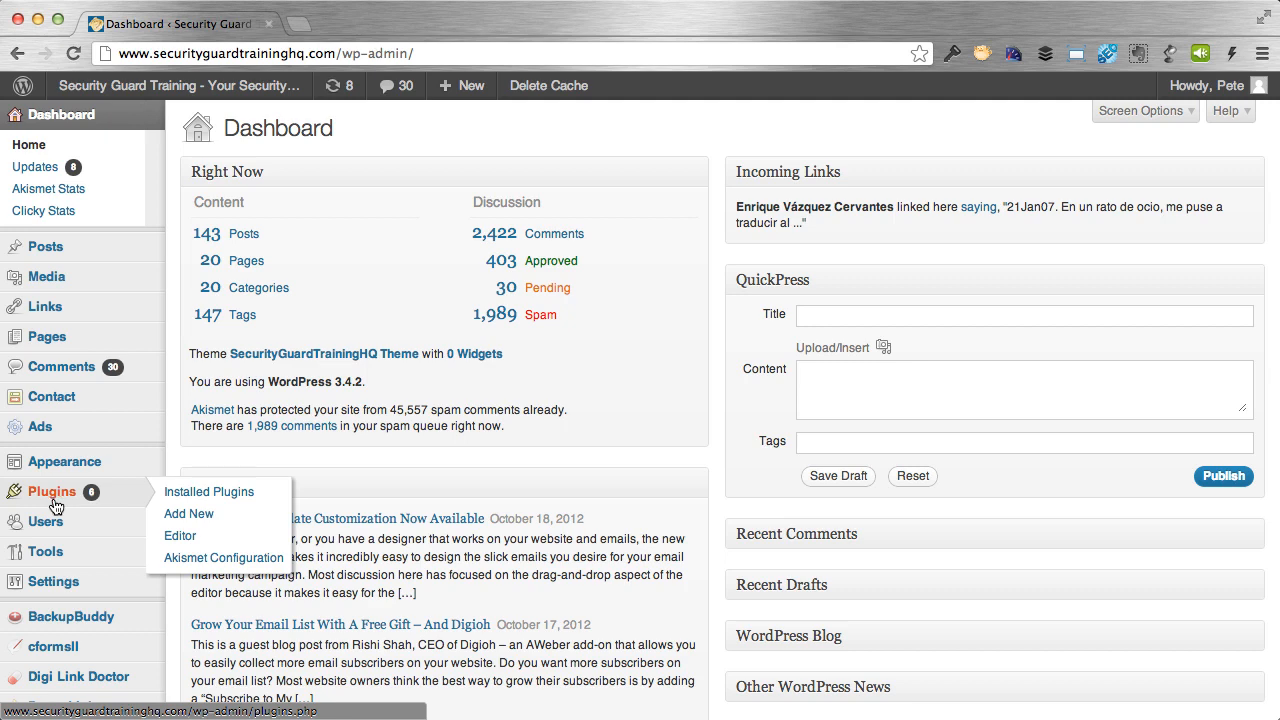
left_click(172, 514)
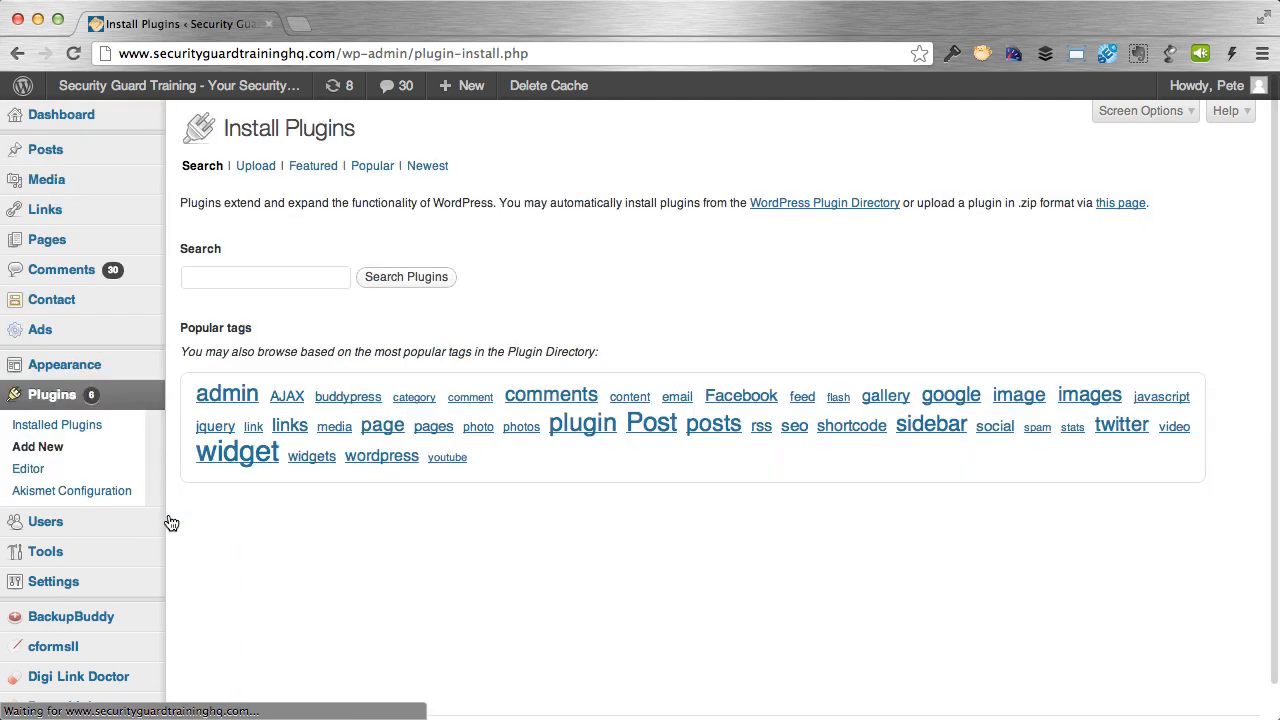
left_click(223, 277)
type("pow")
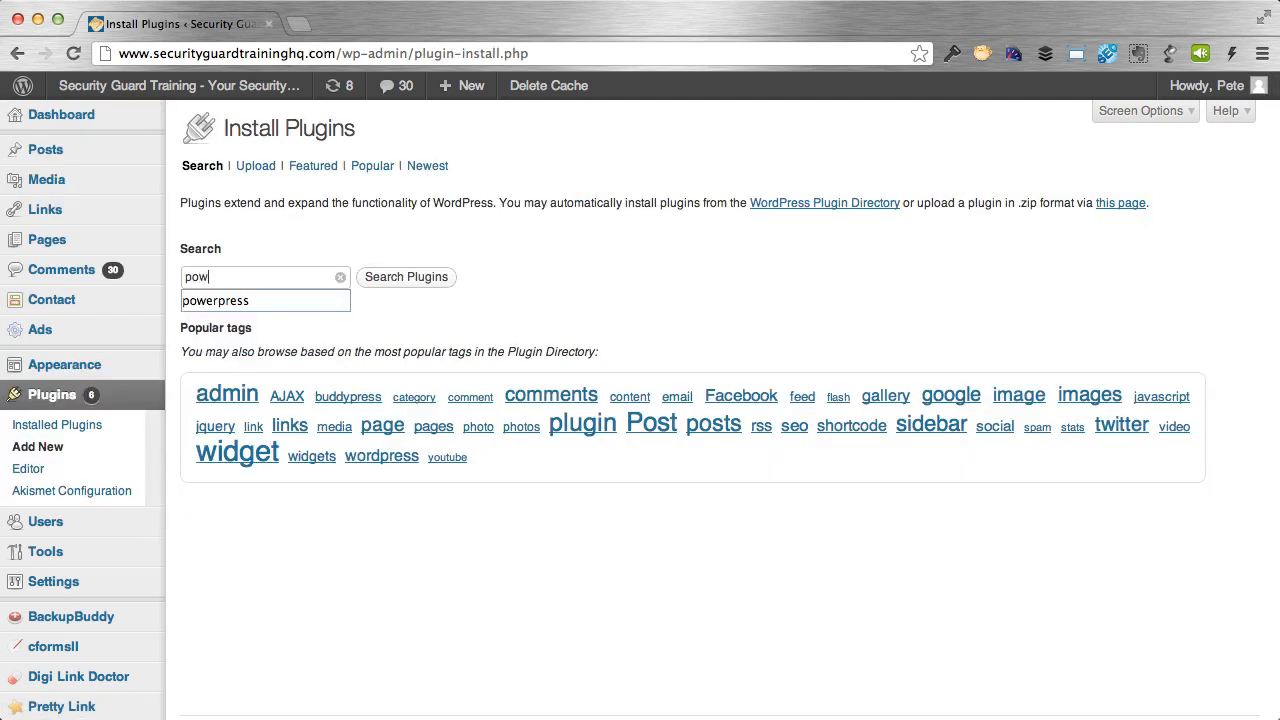
type("erpress")
key("Return")
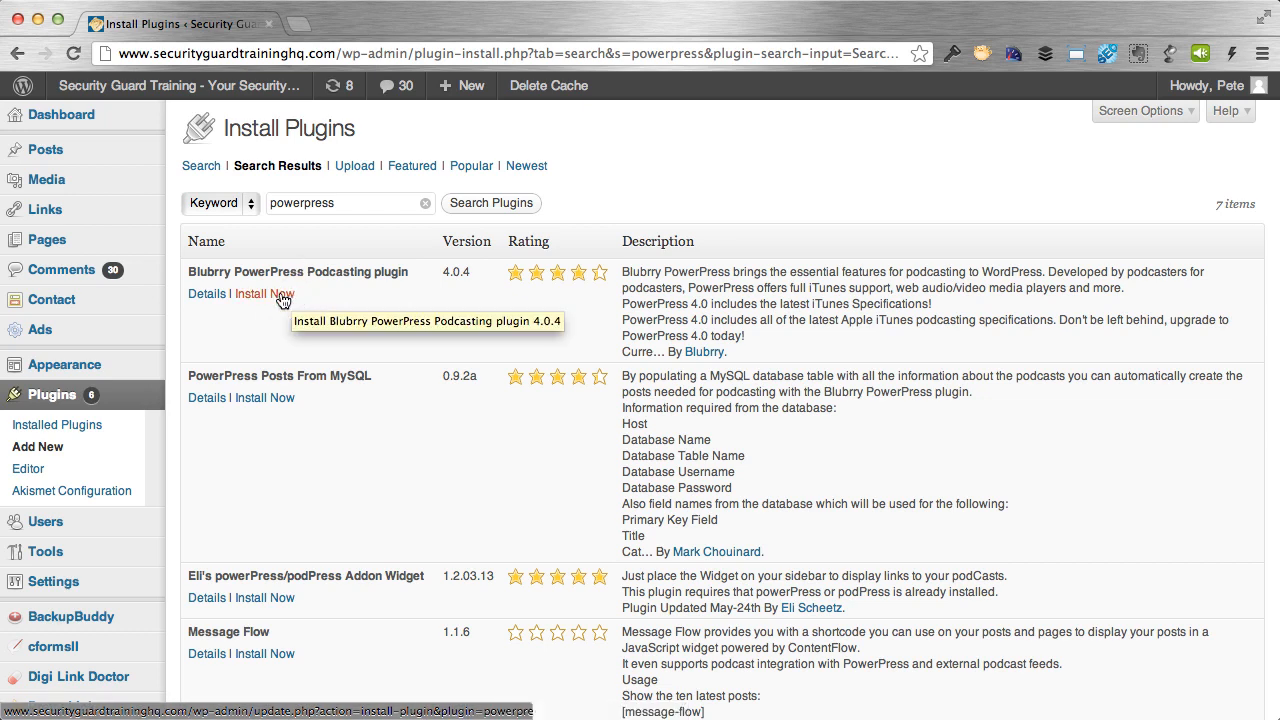
left_click(270, 293)
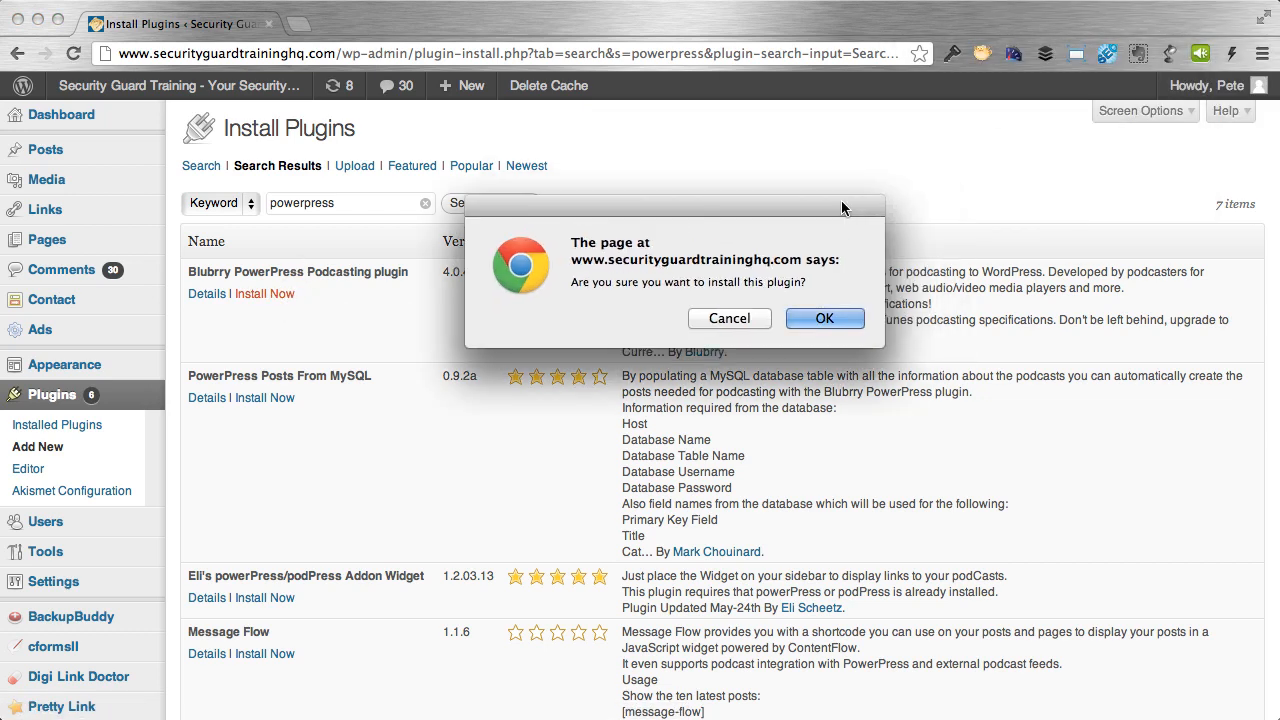
left_click(822, 319)
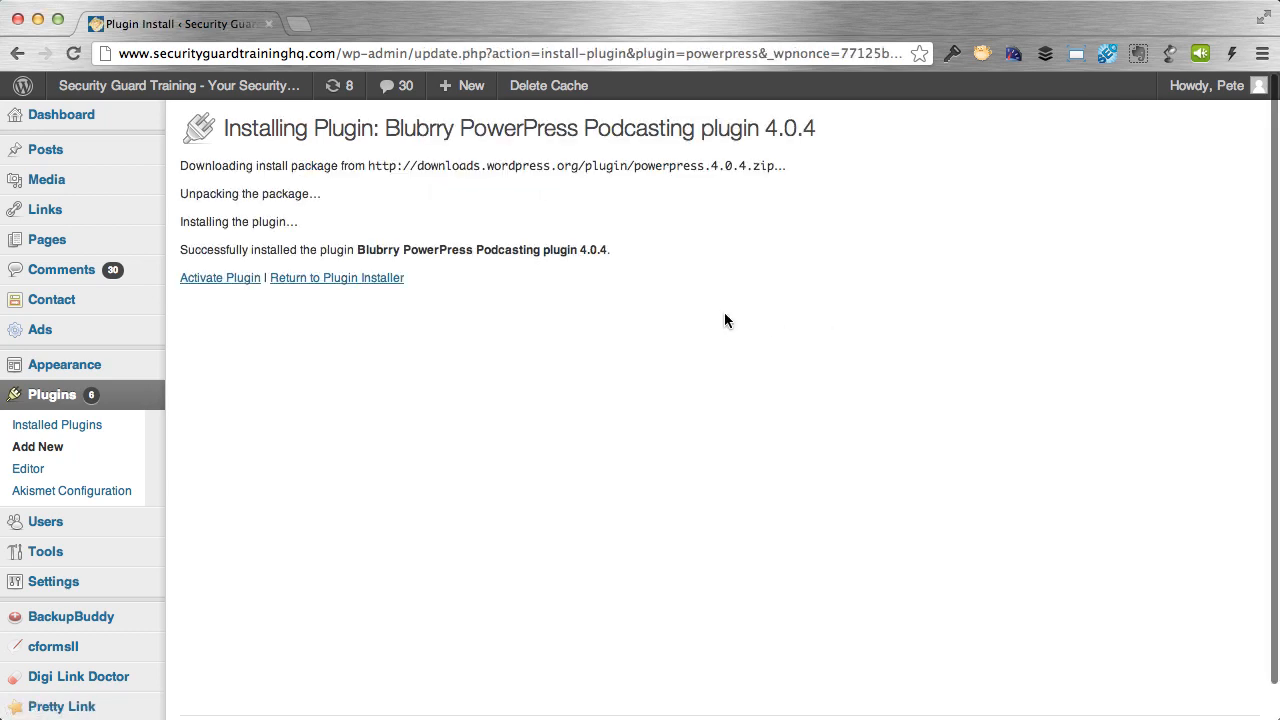
left_click(238, 284)
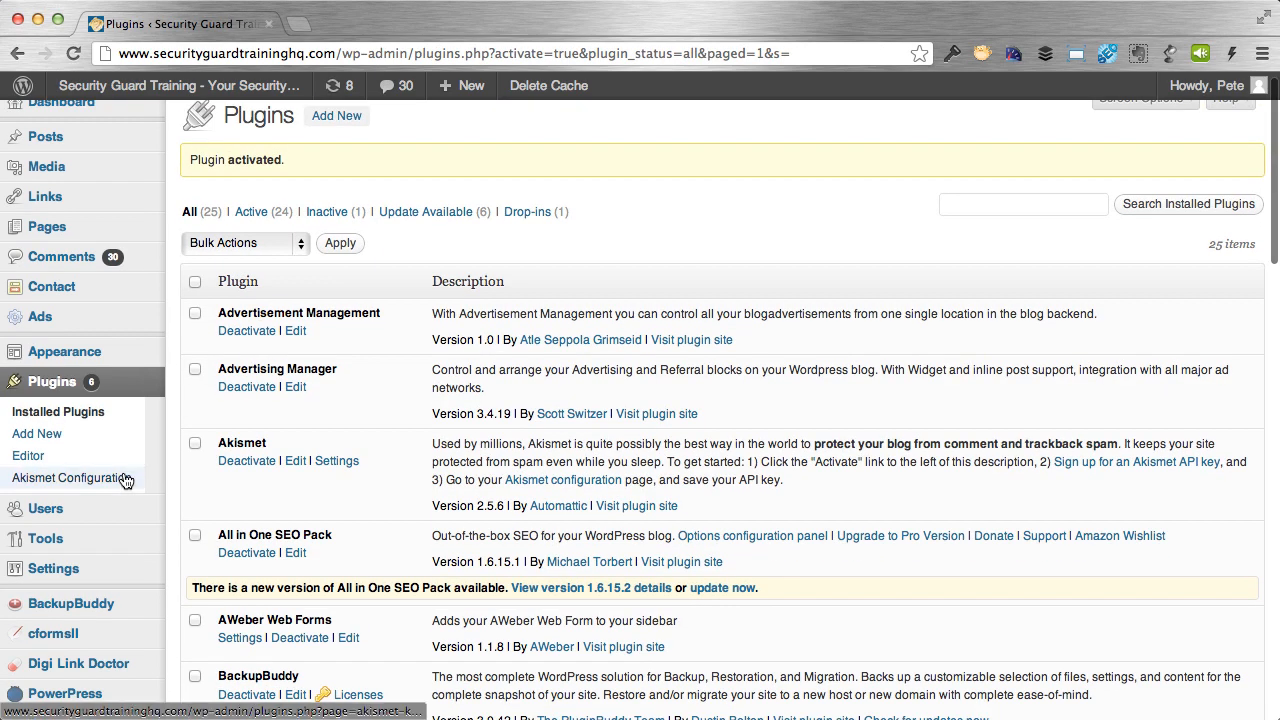
Show PowerPress's Basic Settings, highlight the Media URL option, and bring up link options for Posts > Add New.
scroll(43, 480, "down", 5)
mouse_move(45, 480)
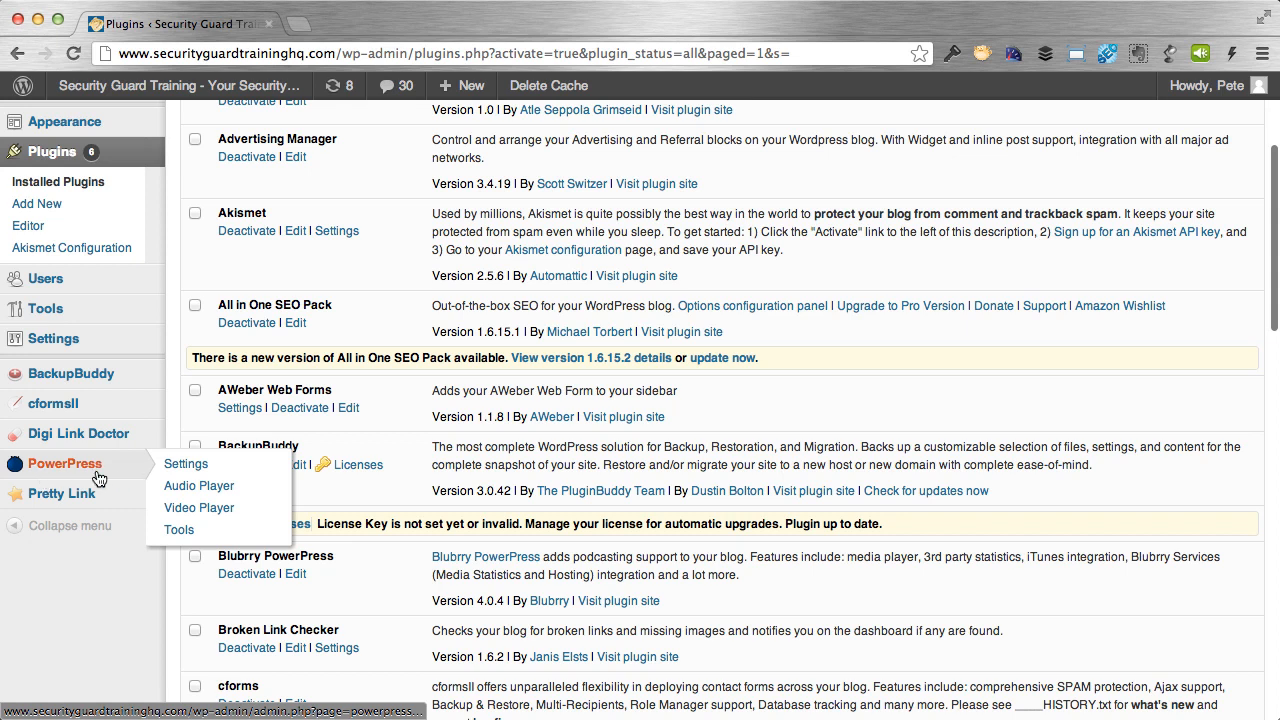
left_click(90, 470)
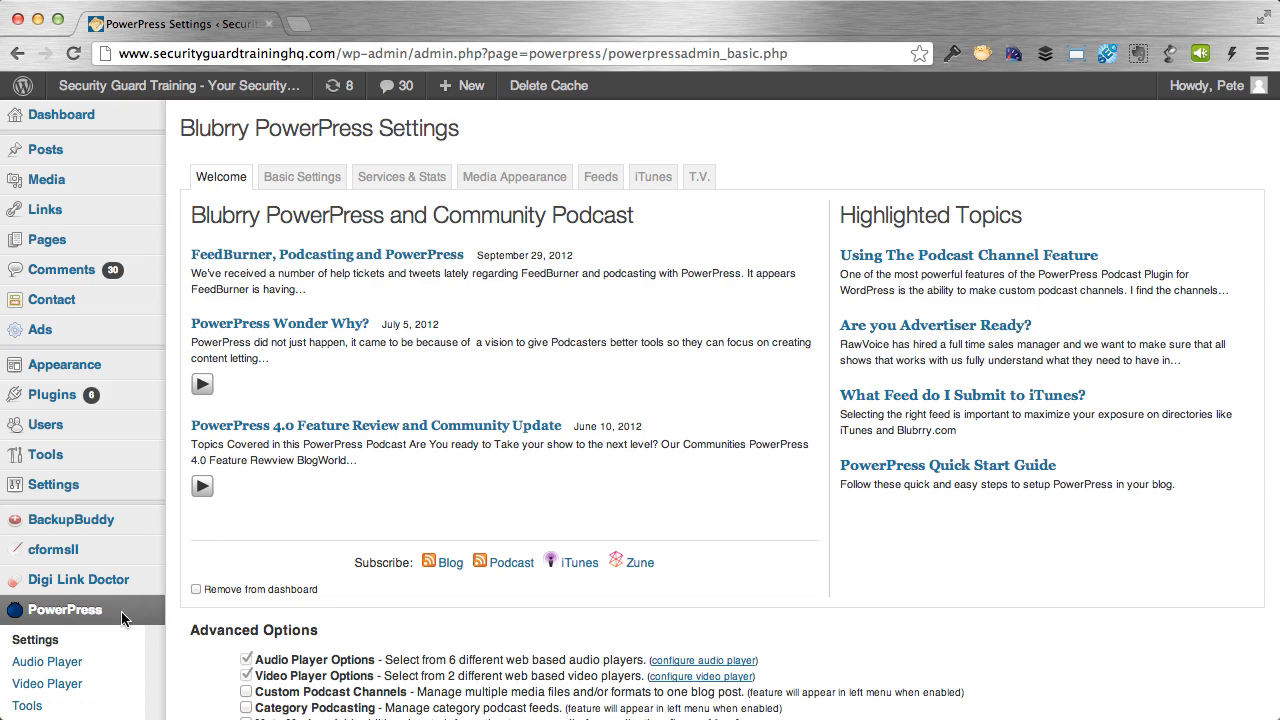
left_click(316, 184)
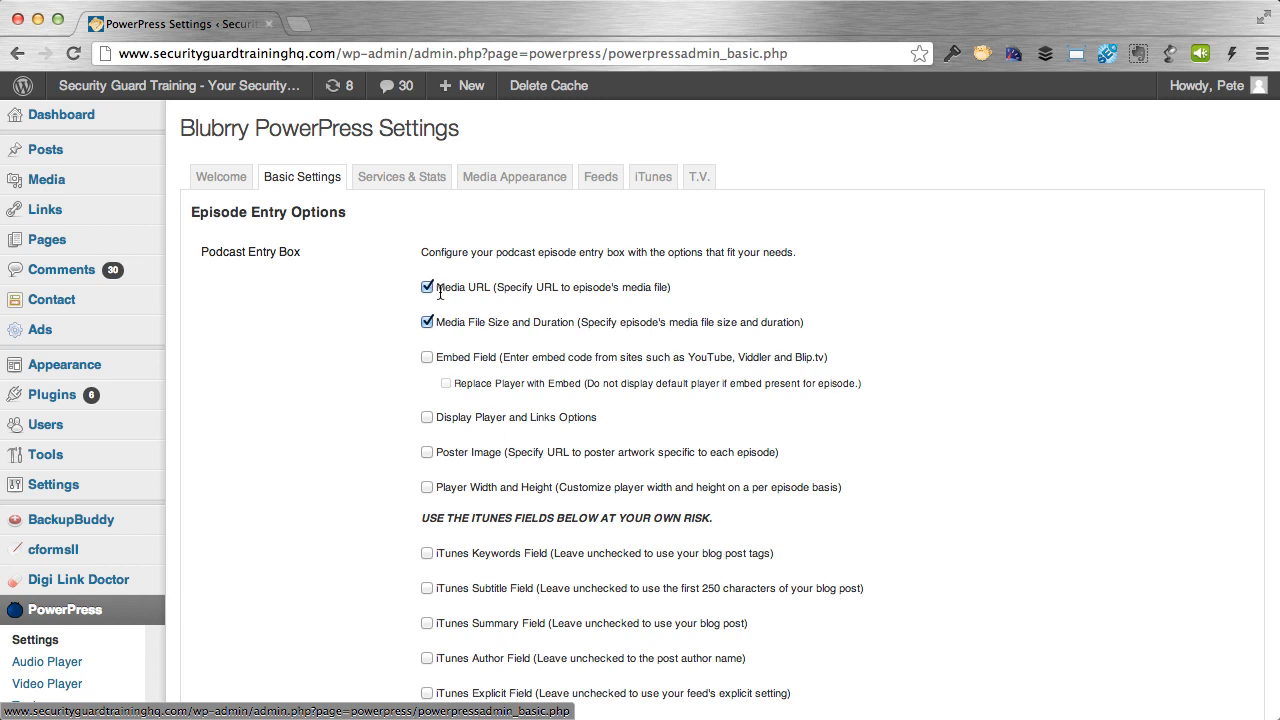
left_click_drag(437, 290, 492, 292)
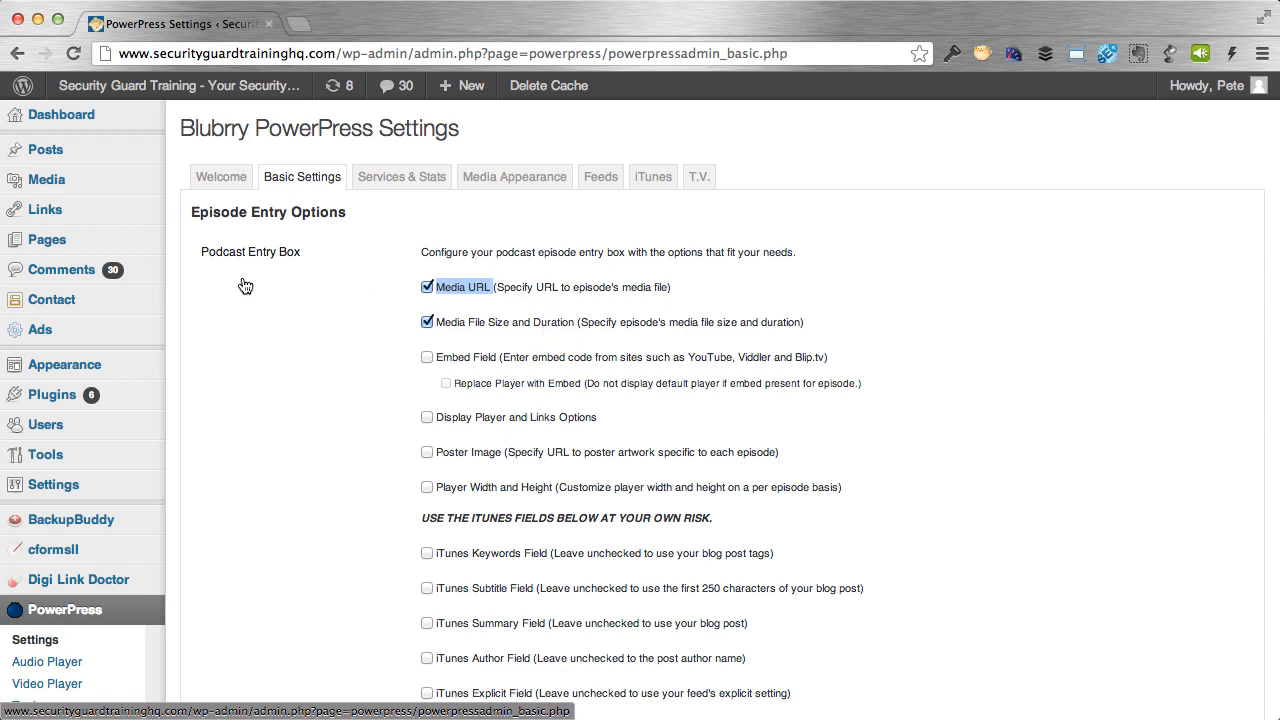
mouse_move(70, 158)
right_click(172, 170)
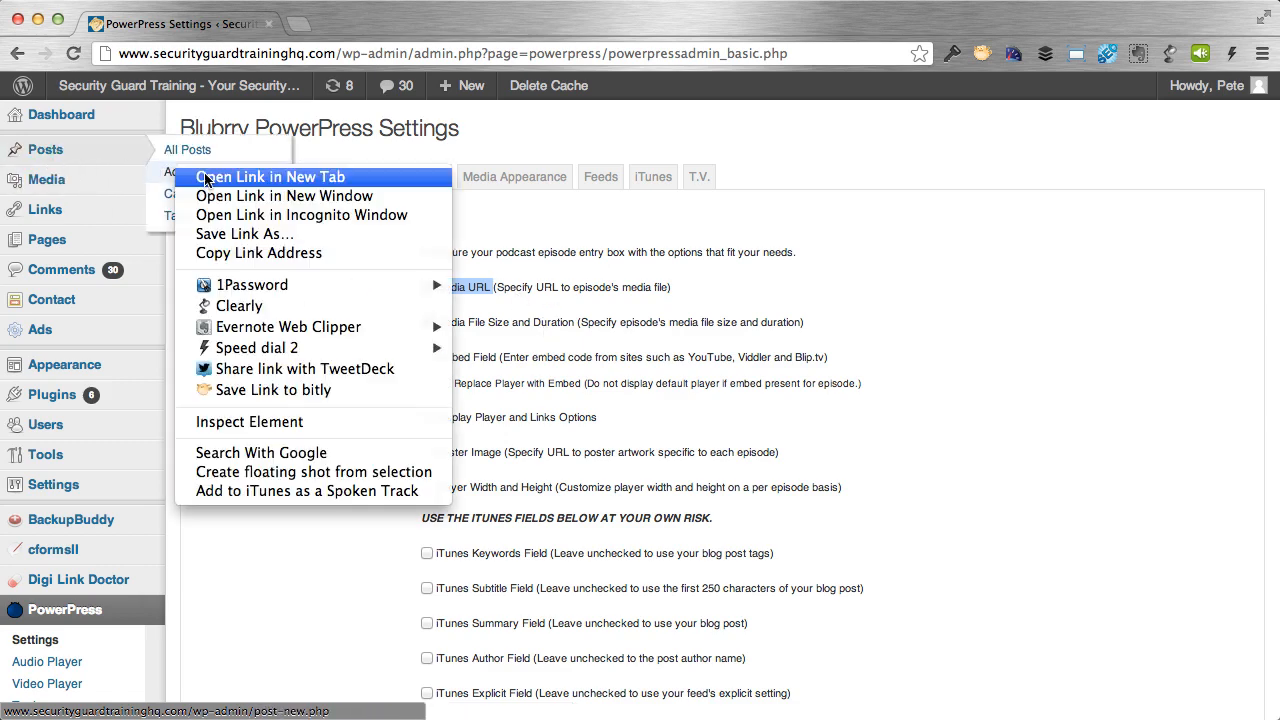
Open Add New Post in a second tab and scroll to its Podcast Episode box.
left_click(210, 178)
left_click(368, 31)
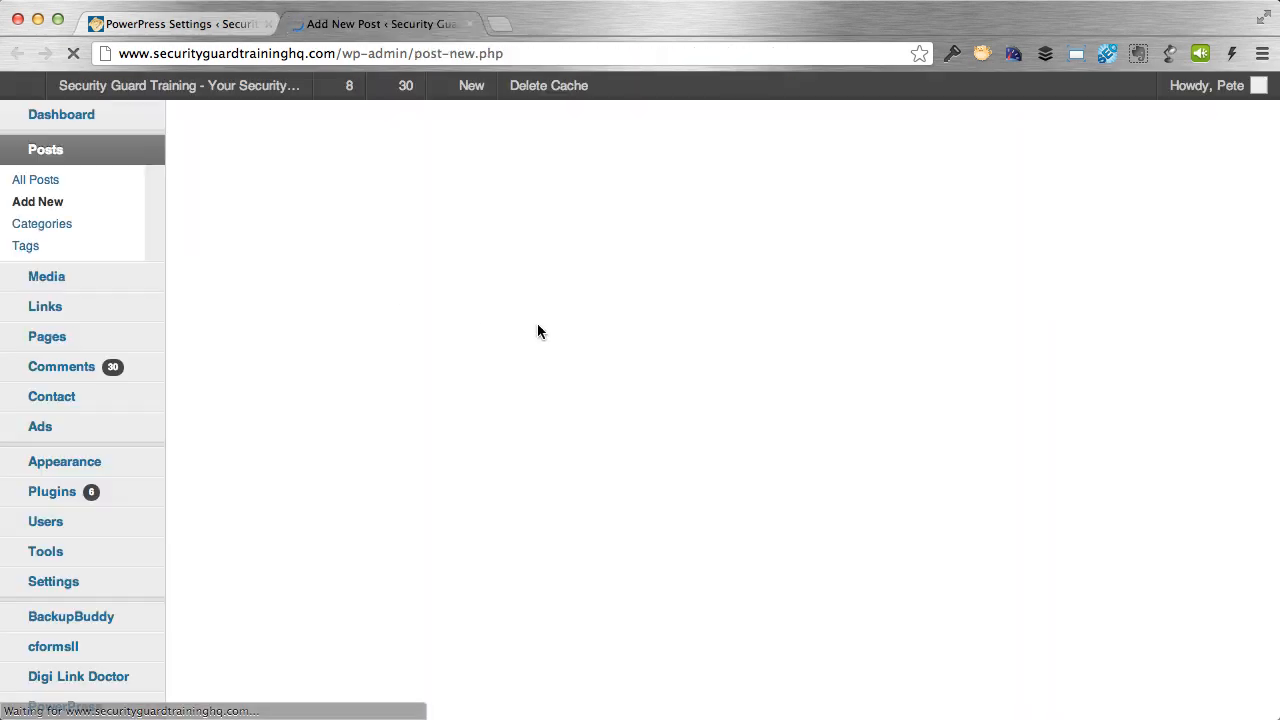
scroll(436, 337, "down", 10)
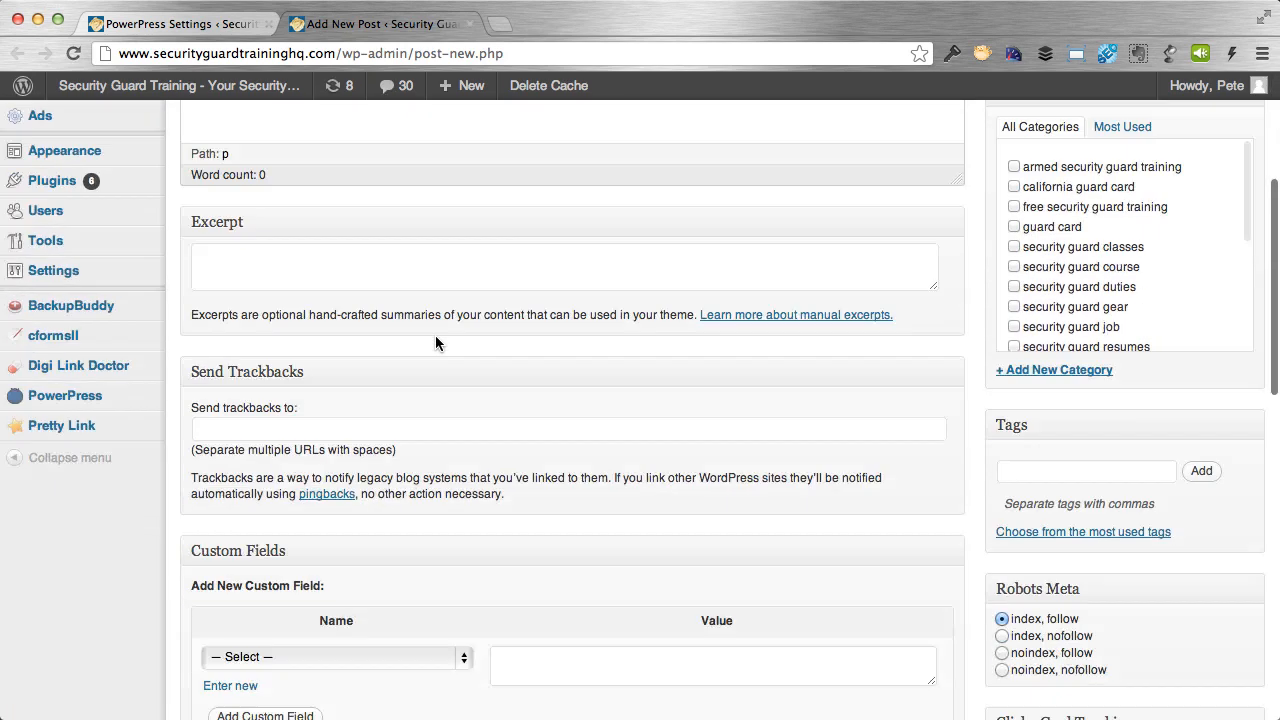
scroll(437, 337, "down", 8)
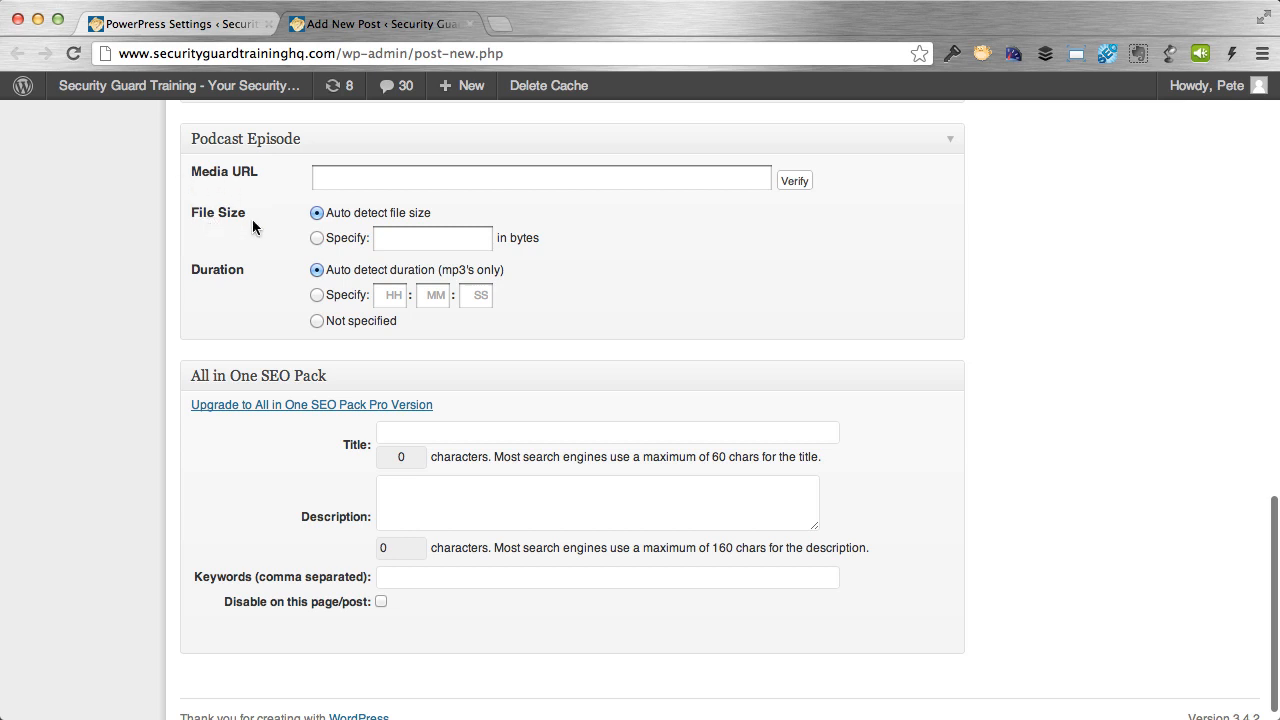
Review the PowerPress basic settings in the first tab.
left_click(180, 23)
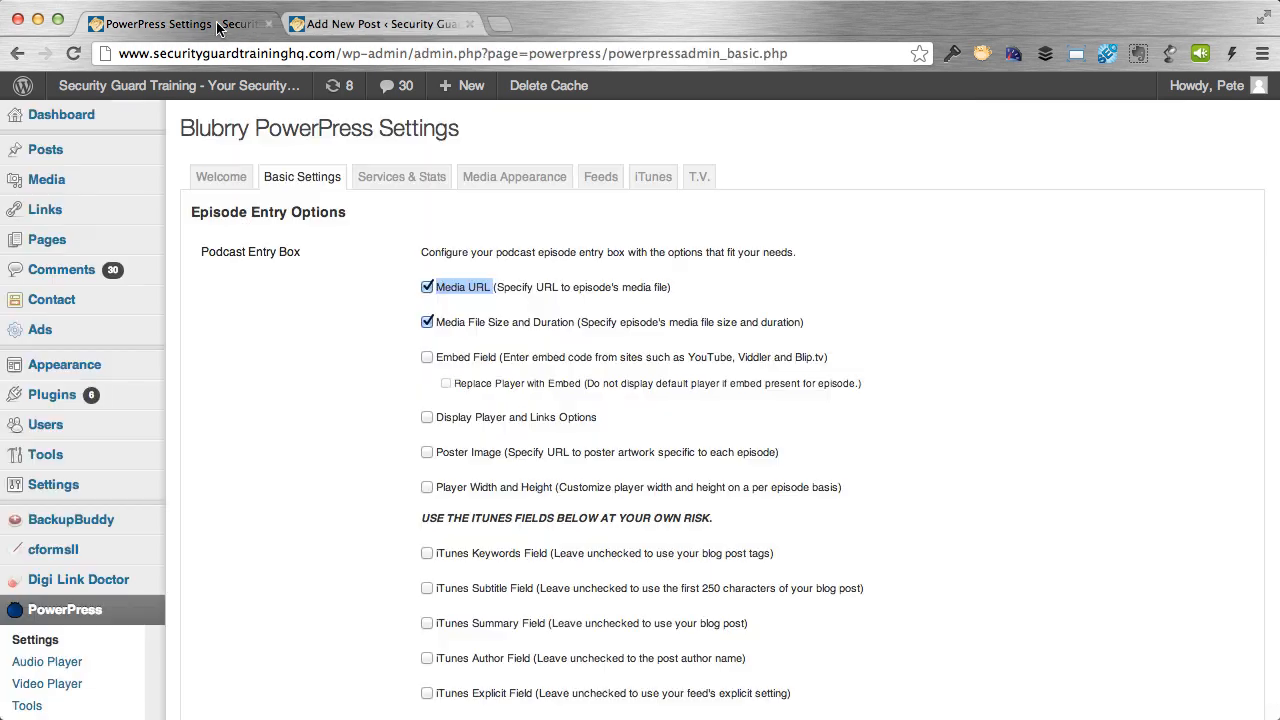
scroll(498, 436, "down", 2)
scroll(498, 436, "down", 3)
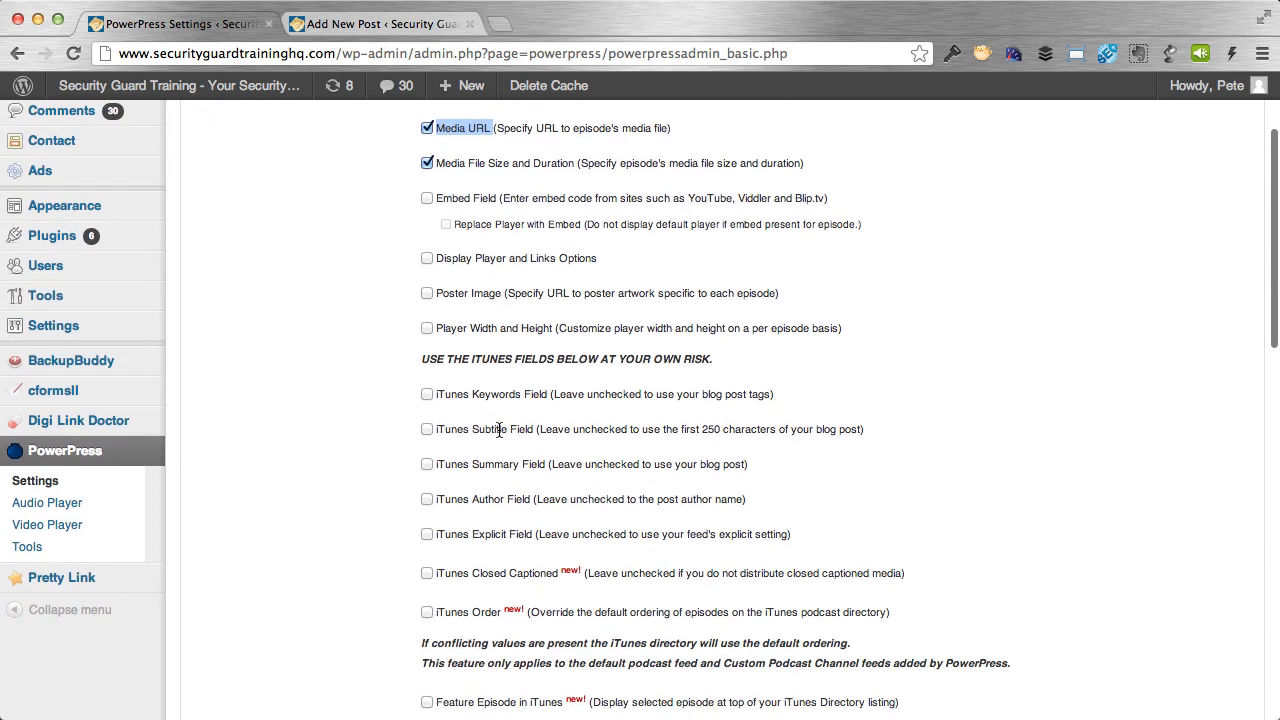
scroll(498, 429, "up", 2)
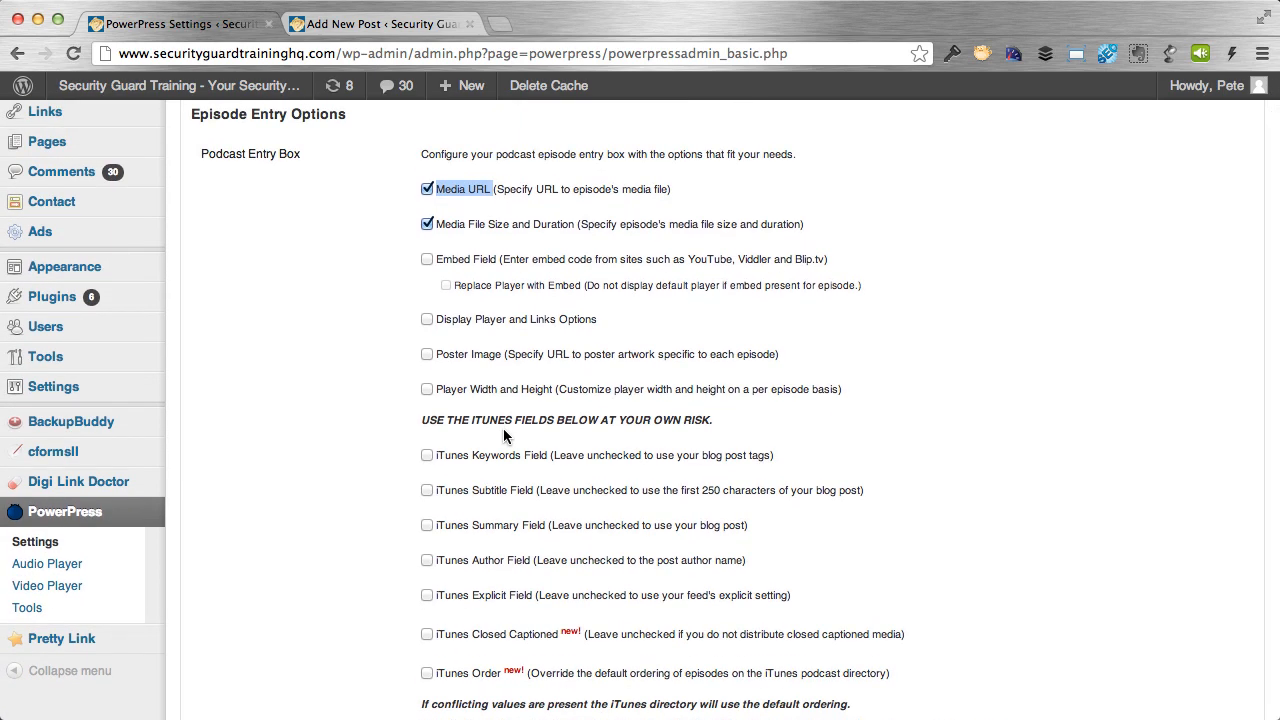
scroll(495, 451, "down", 2)
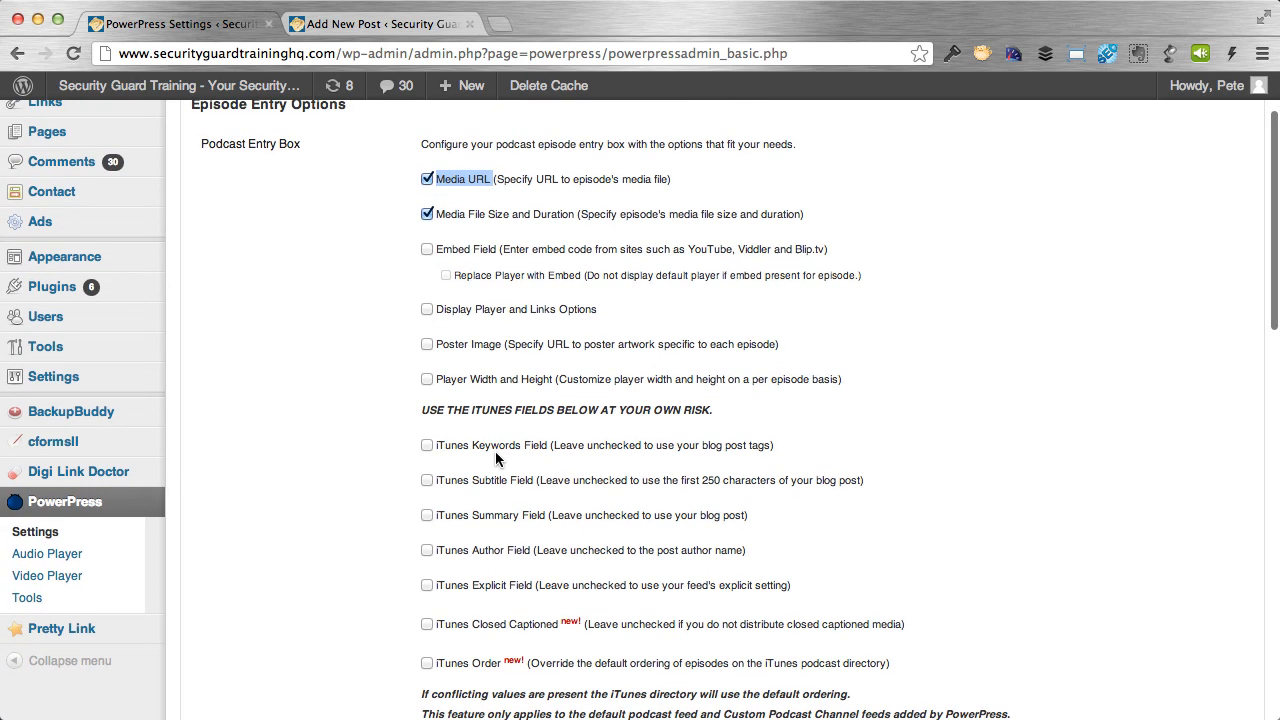
scroll(495, 451, "down", 2)
scroll(495, 451, "up", 5)
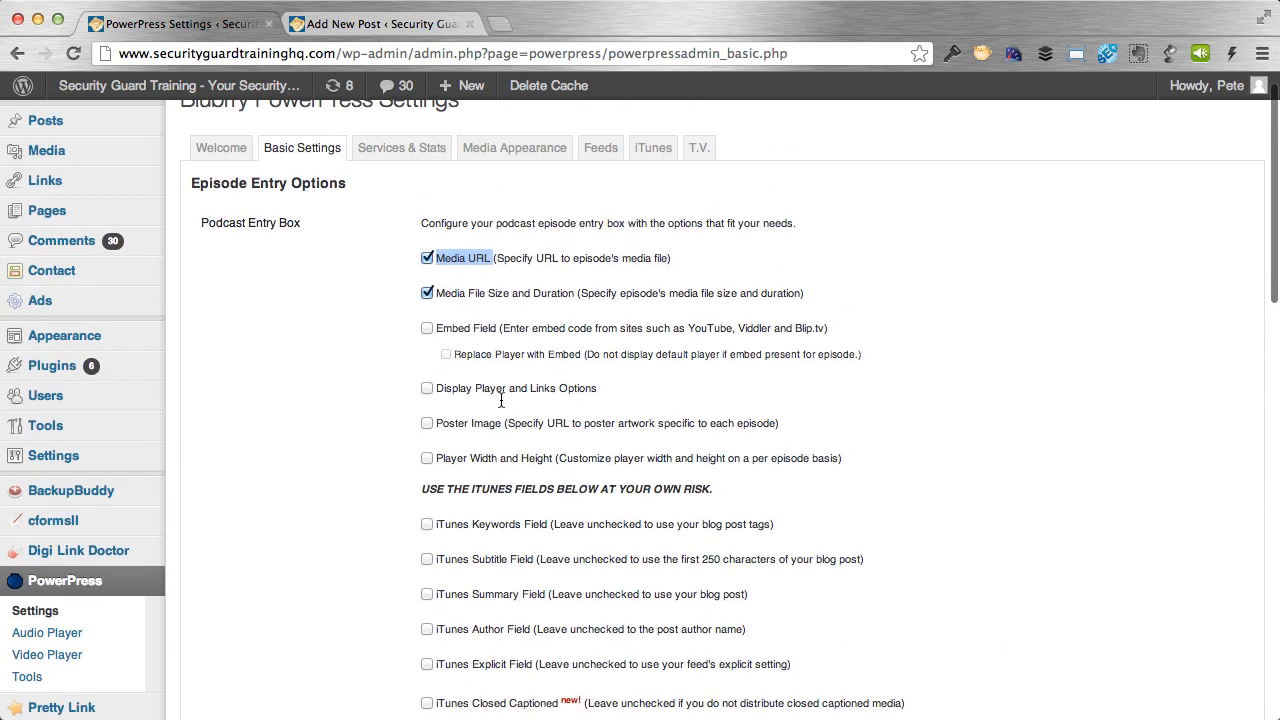
Check the Media URL field in the new post's Podcast Episode box.
left_click(316, 24)
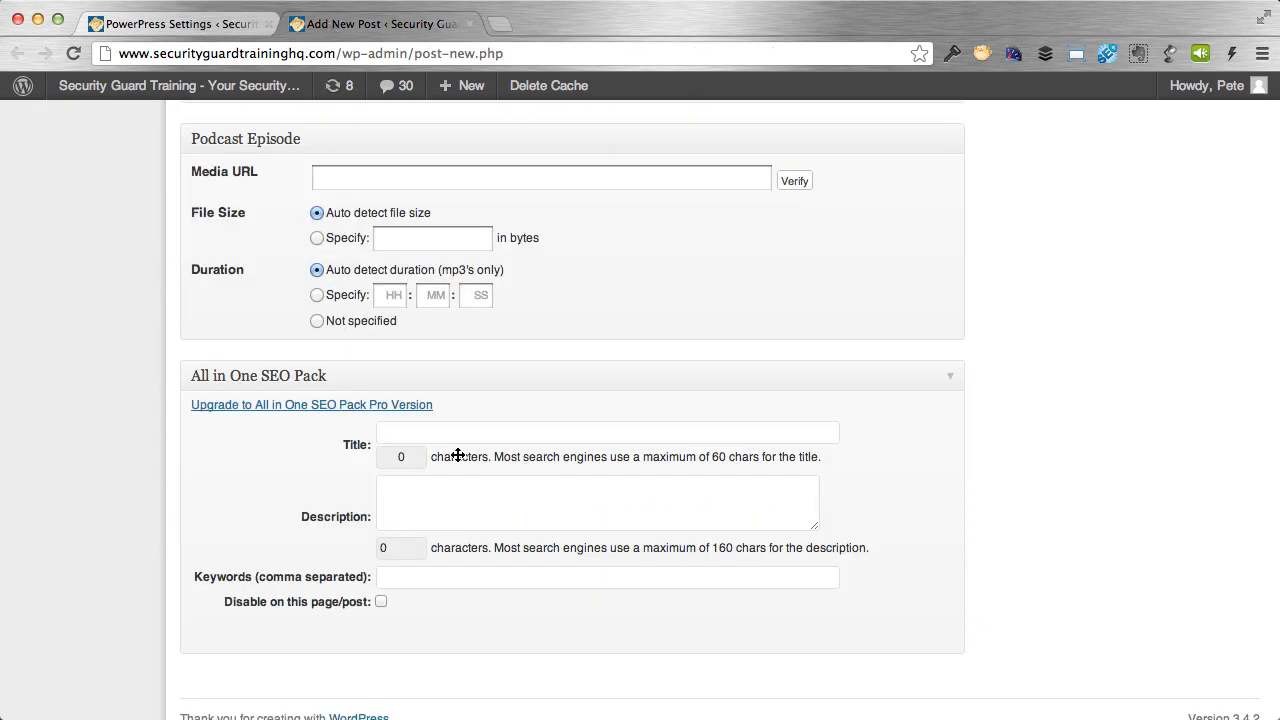
scroll(537, 451, "down", 1)
left_click(420, 165)
scroll(402, 166, "up", 1)
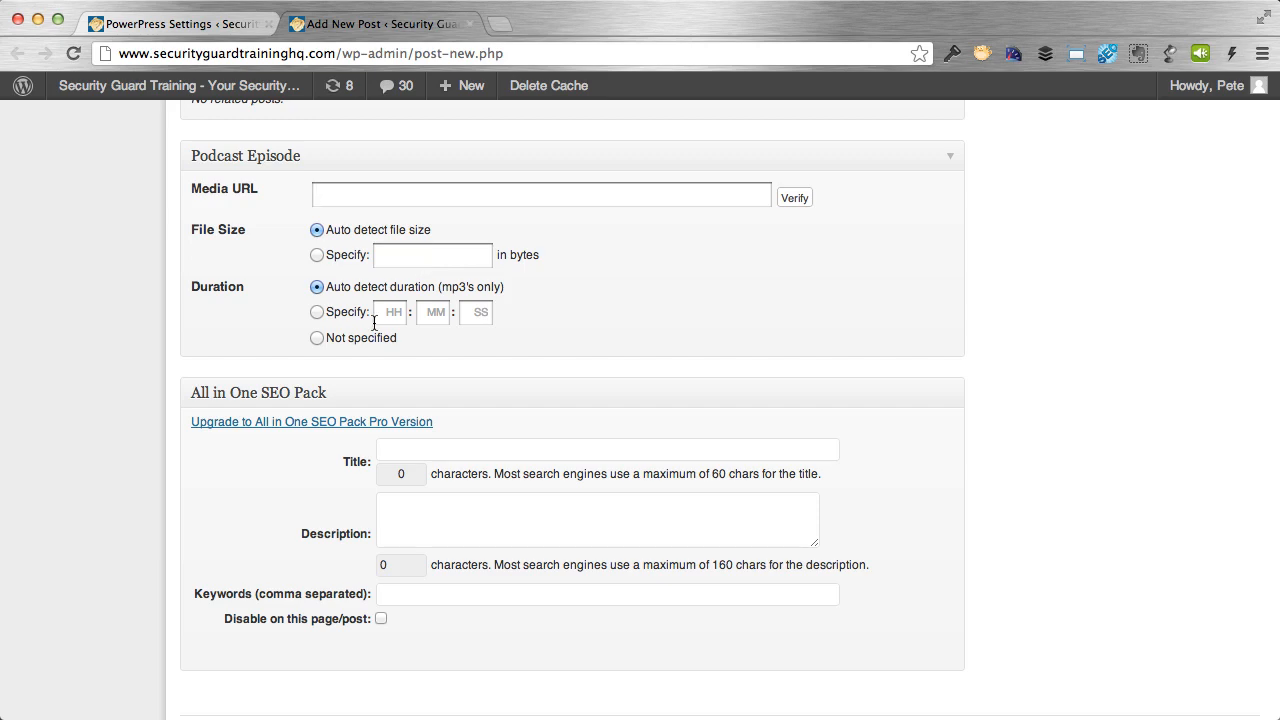
left_click(227, 31)
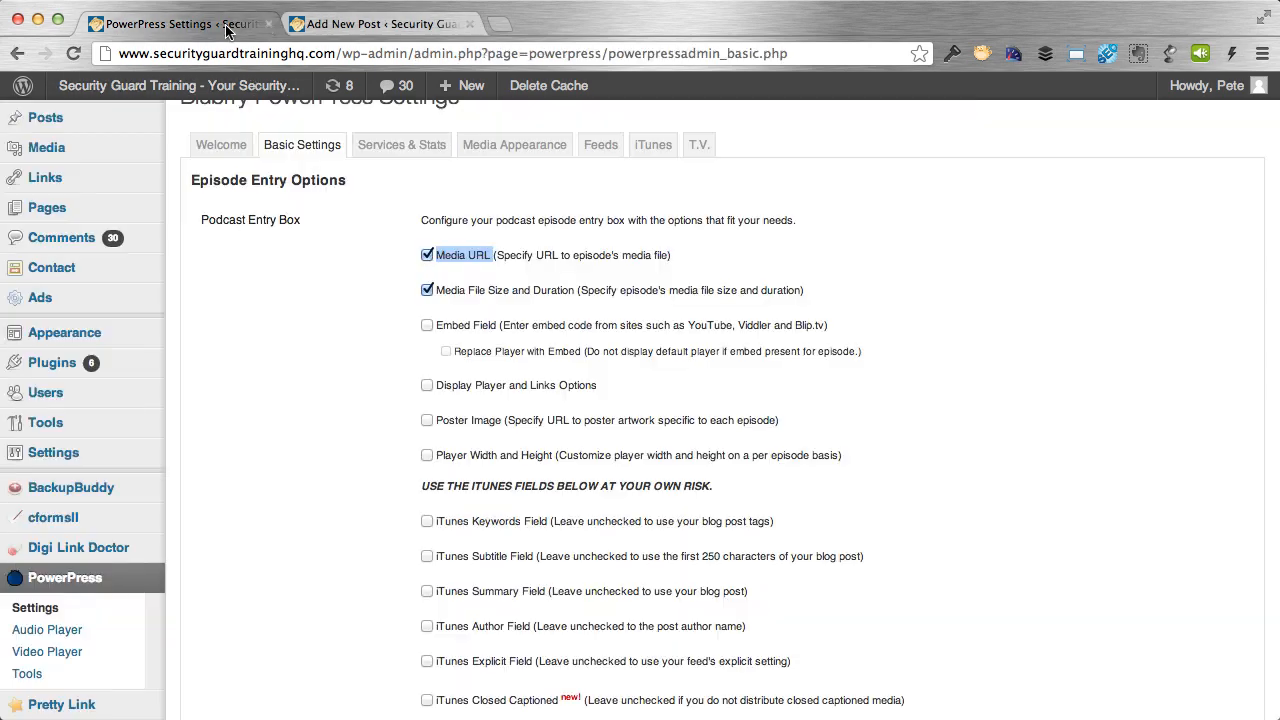
Clear the Default Media URL value and save the PowerPress basic settings.
scroll(823, 435, "down", 5)
scroll(824, 437, "down", 3)
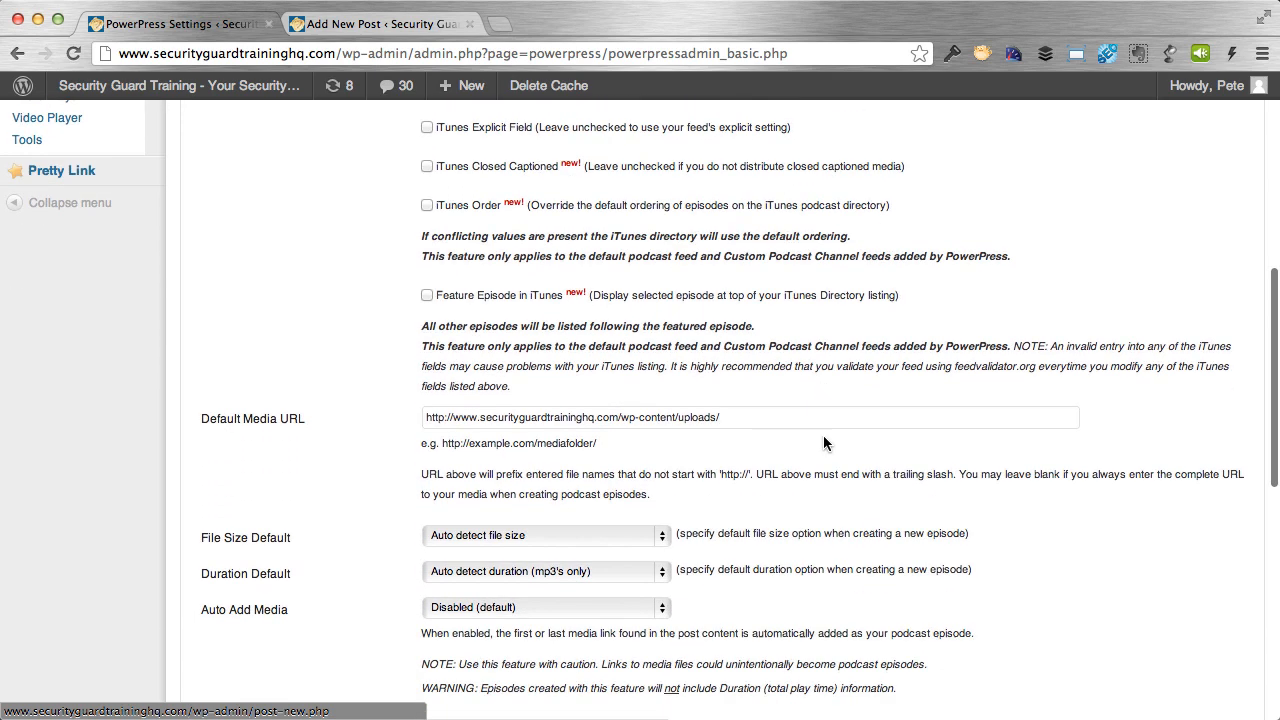
triple_click(496, 418)
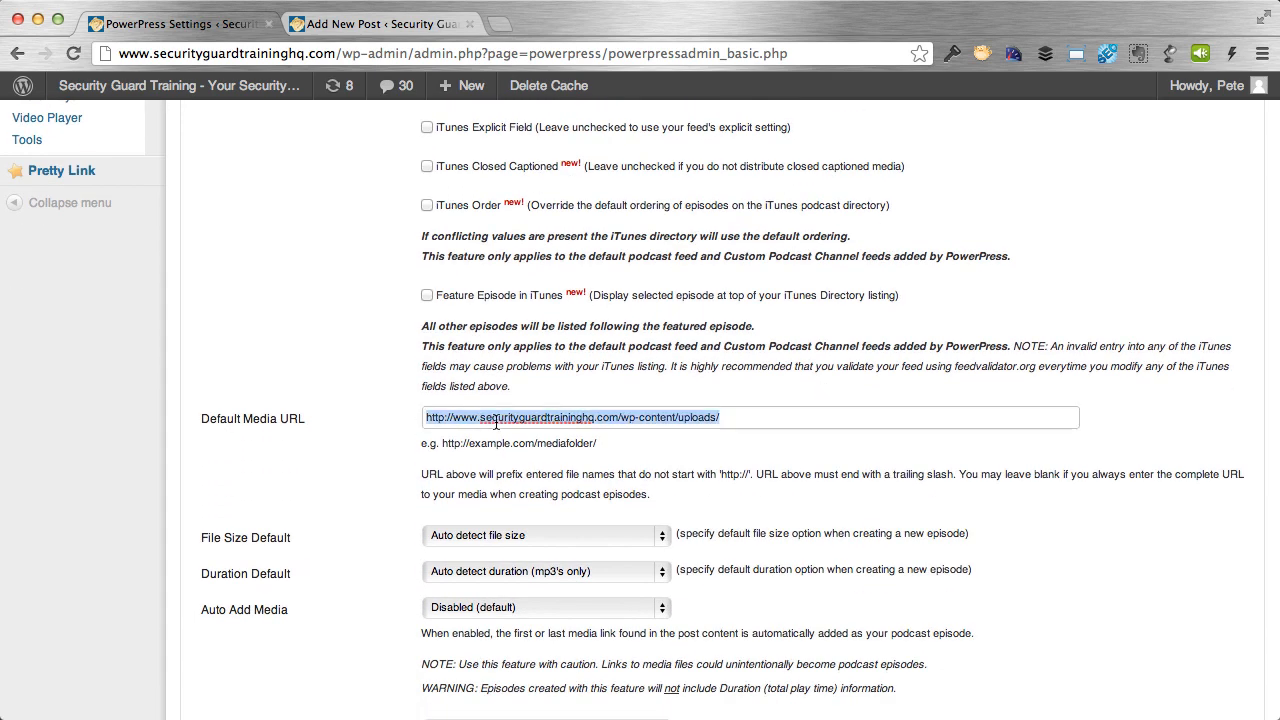
key("BackSpace")
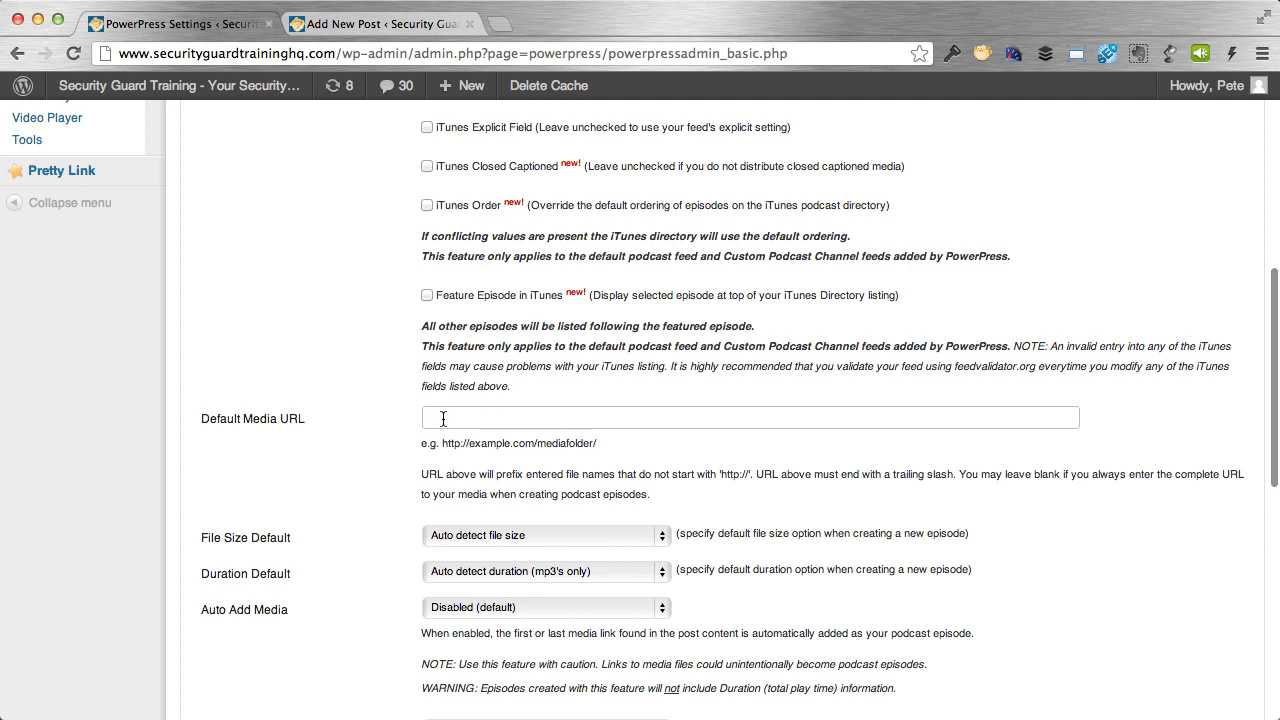
scroll(349, 500, "down", 8)
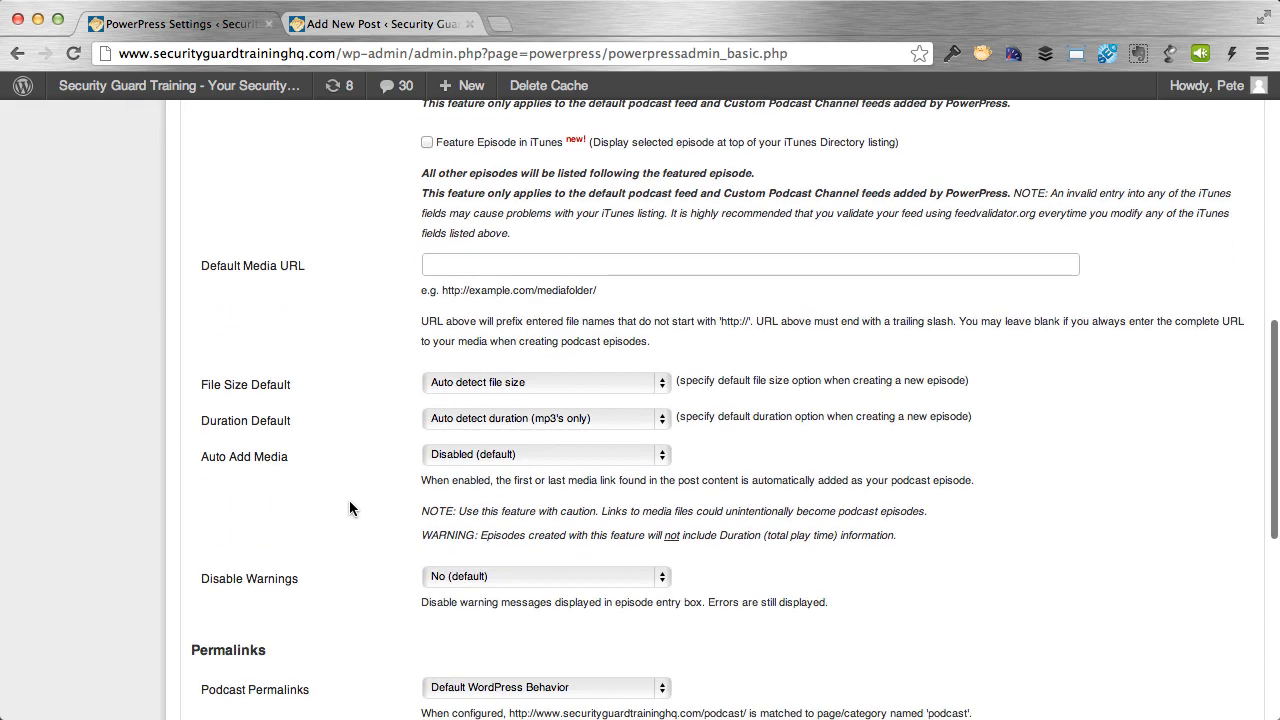
scroll(350, 505, "down", 5)
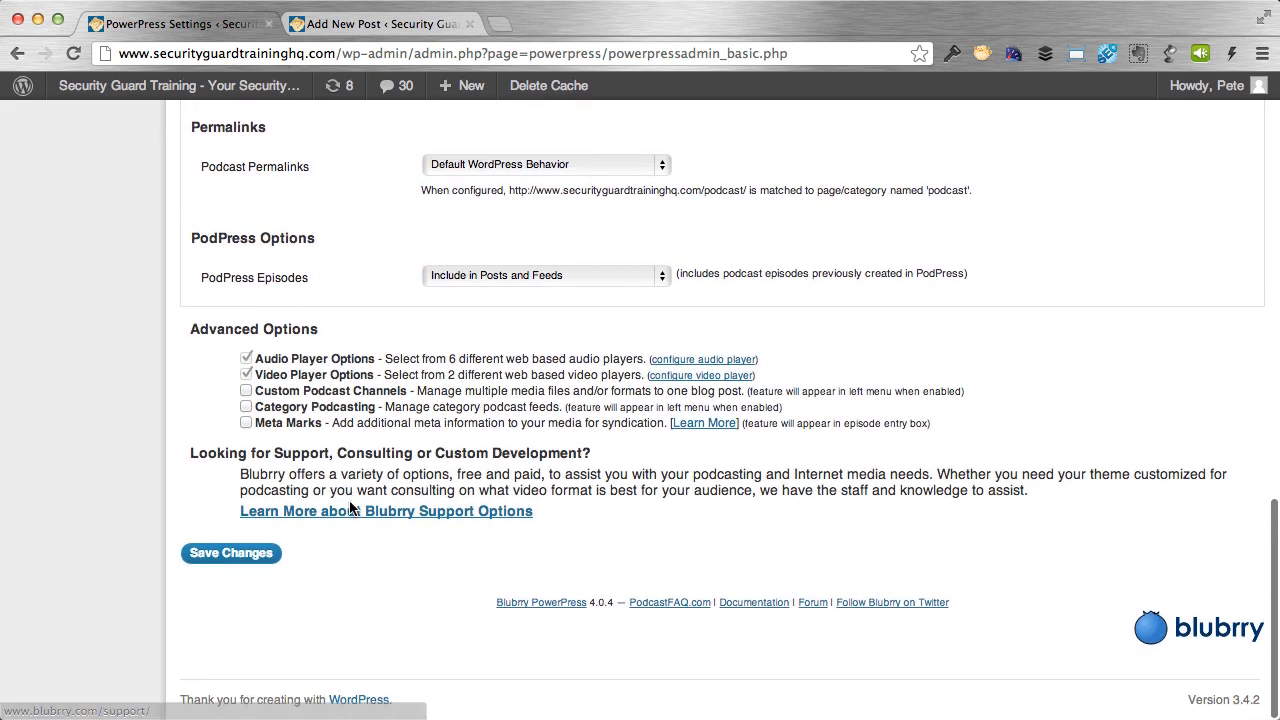
left_click(248, 556)
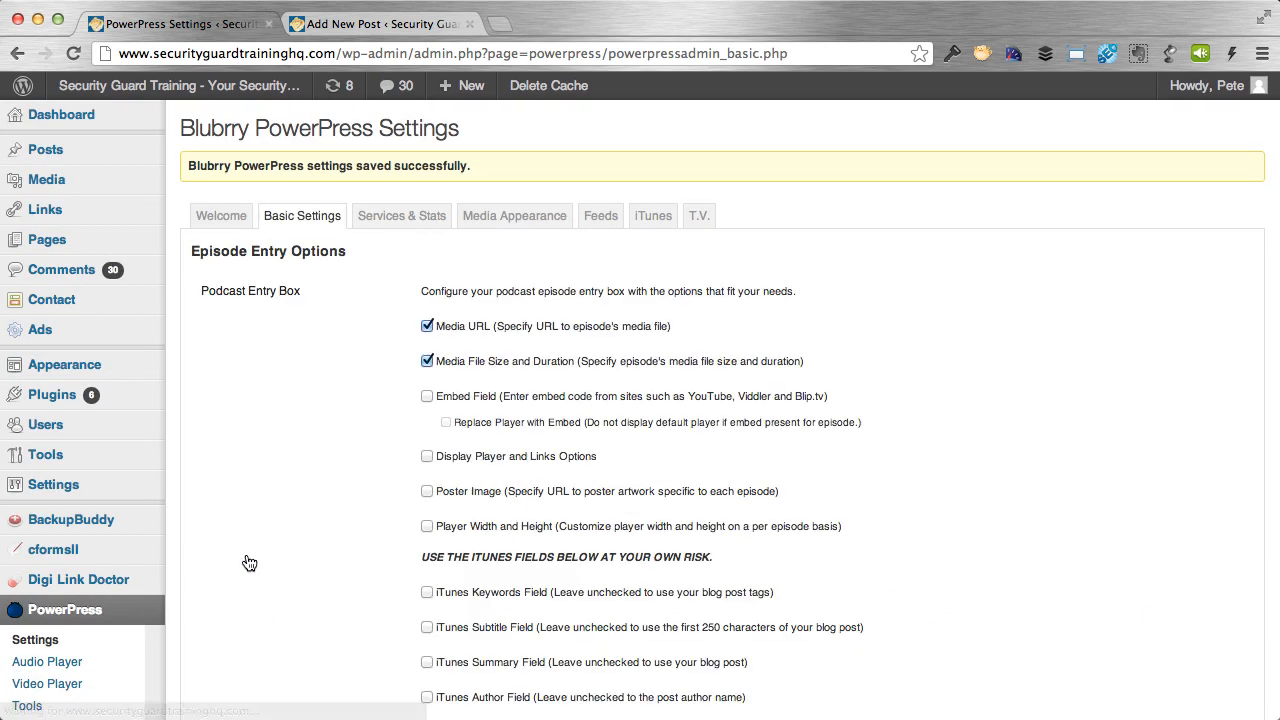
Enable Display Player Embed Link on the Media Appearance tab and save.
left_click(410, 215)
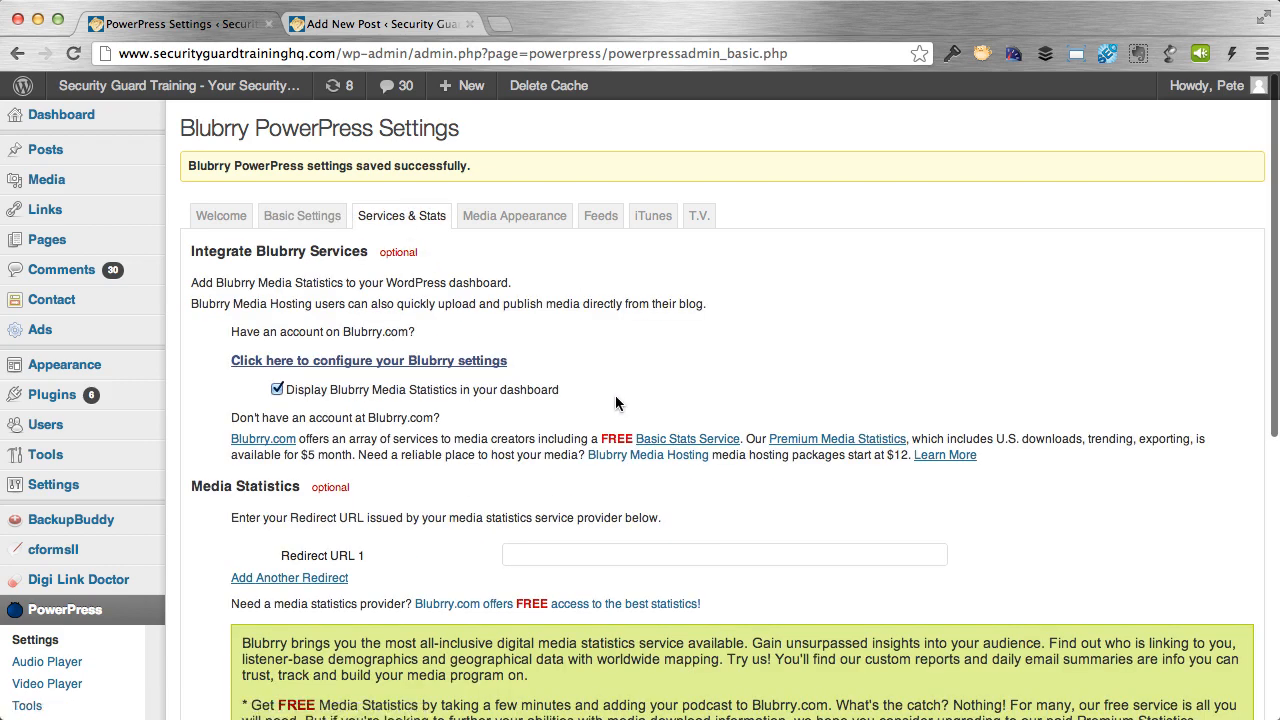
scroll(616, 397, "down", 3)
scroll(615, 395, "down", 4)
scroll(615, 395, "up", 8)
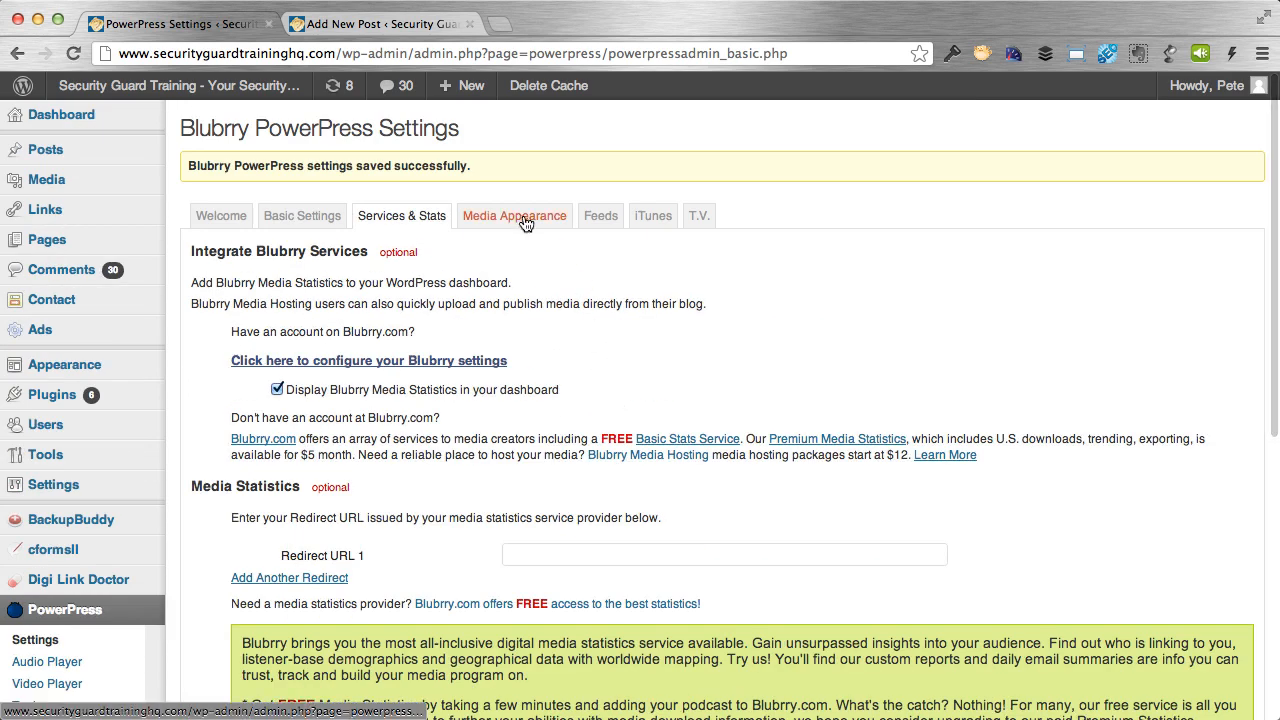
left_click(525, 216)
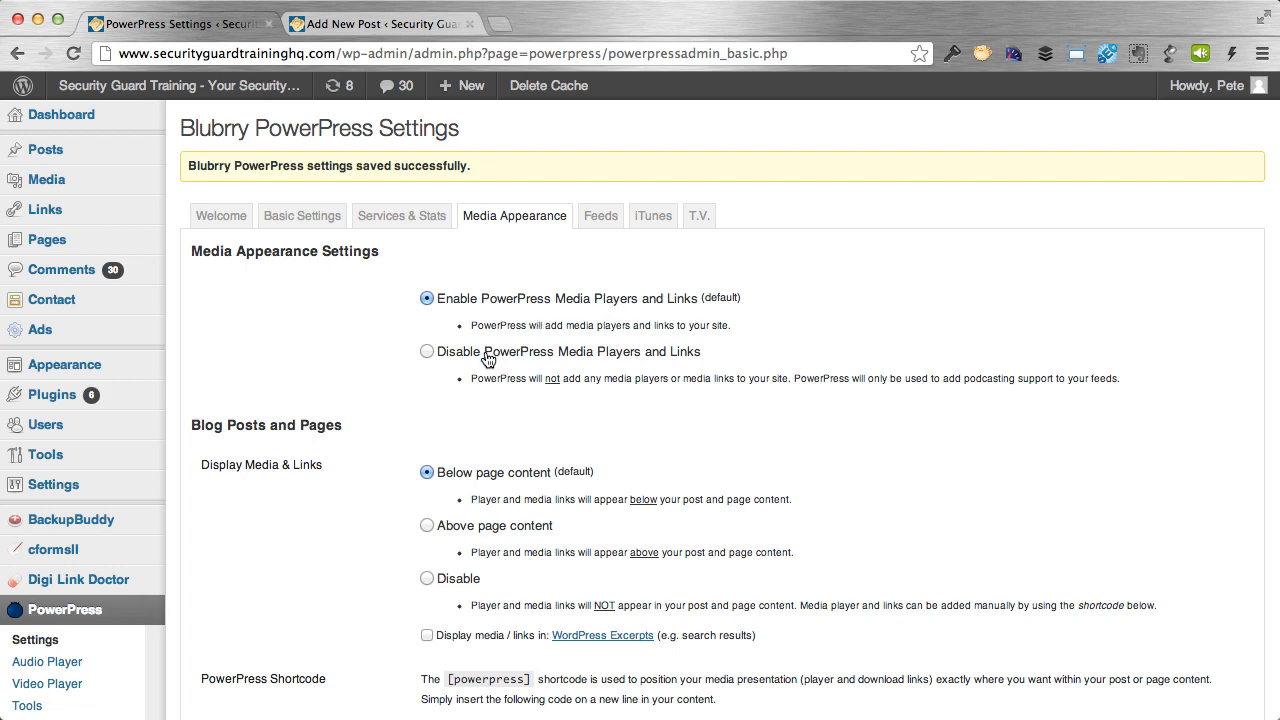
scroll(487, 360, "down", 5)
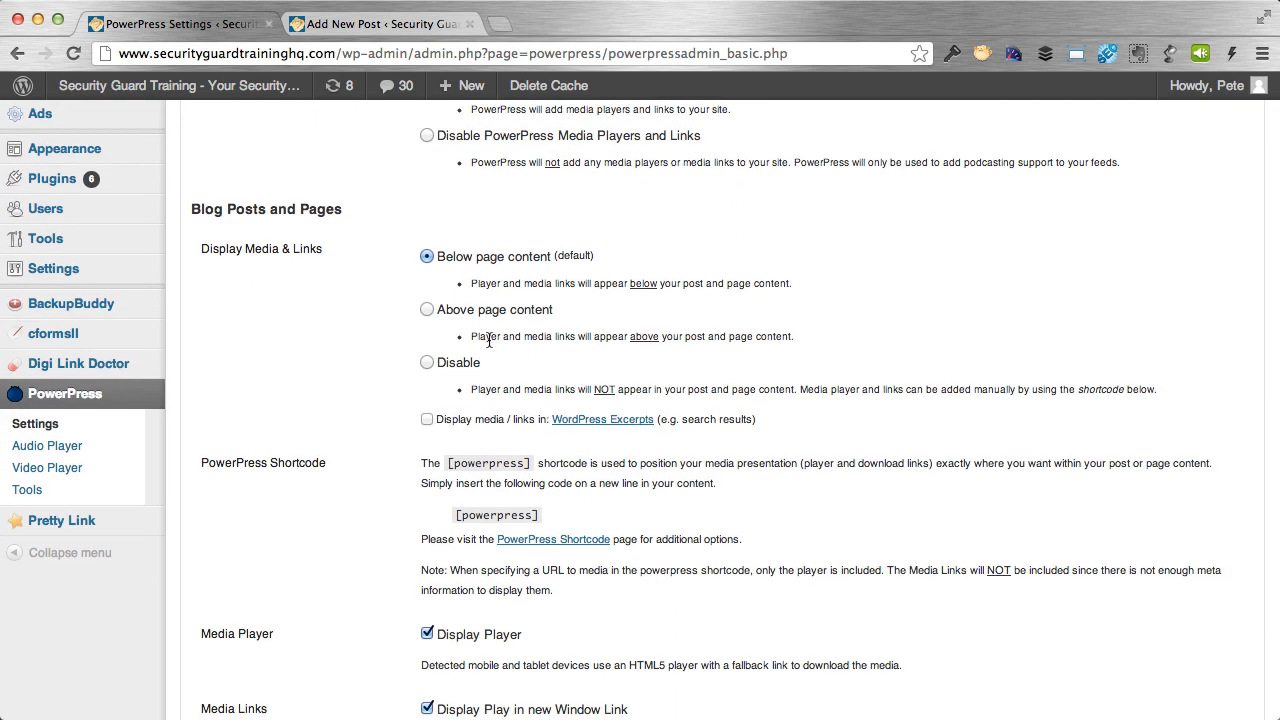
scroll(513, 343, "down", 8)
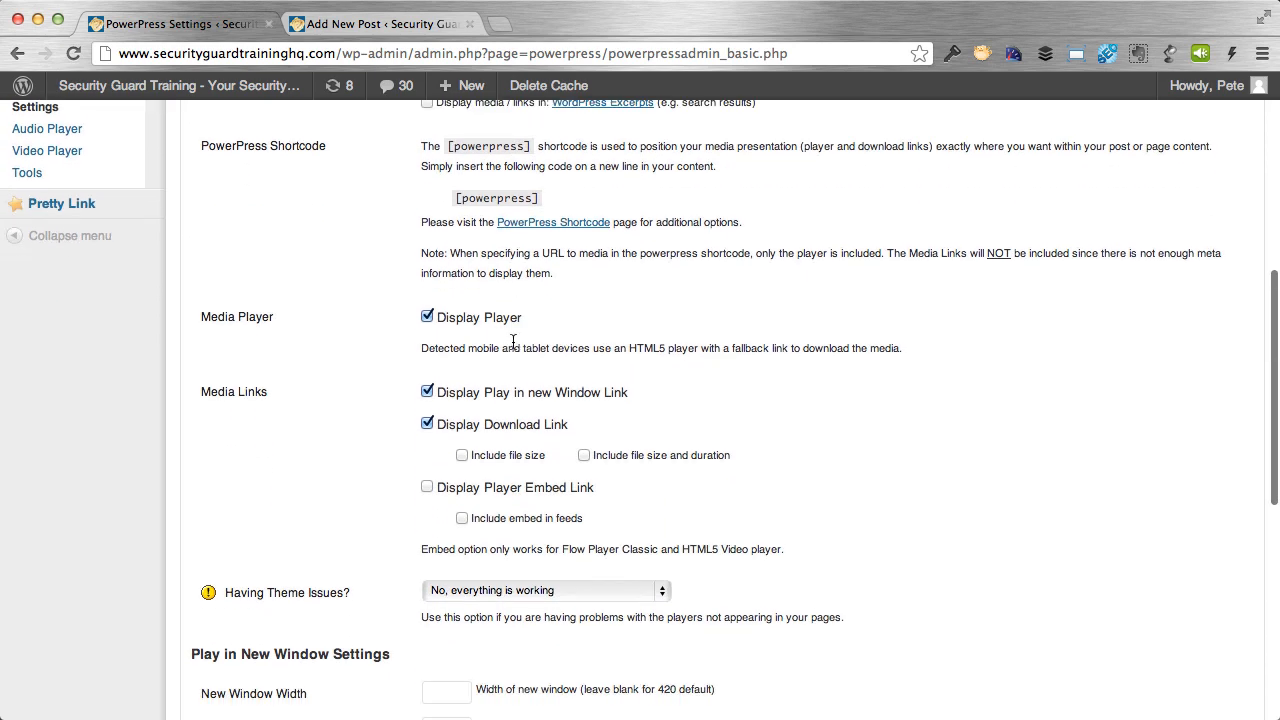
scroll(513, 347, "down", 4)
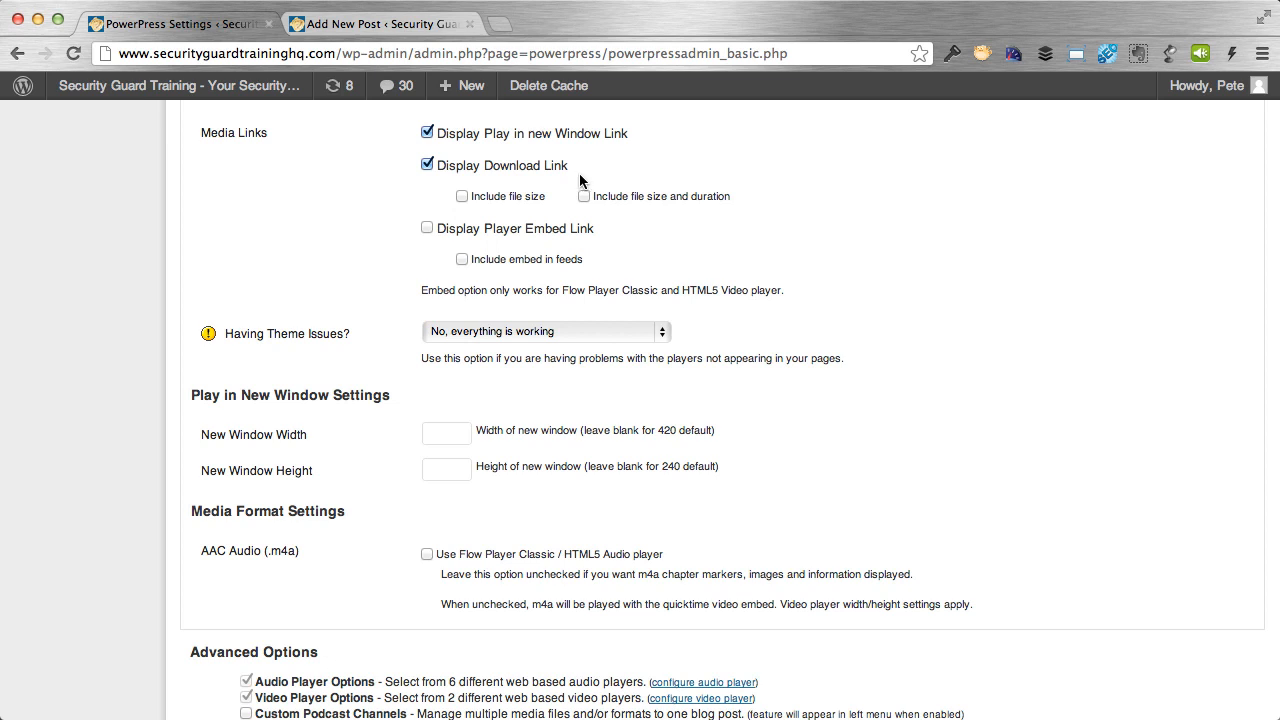
left_click(428, 230)
scroll(650, 259, "down", 6)
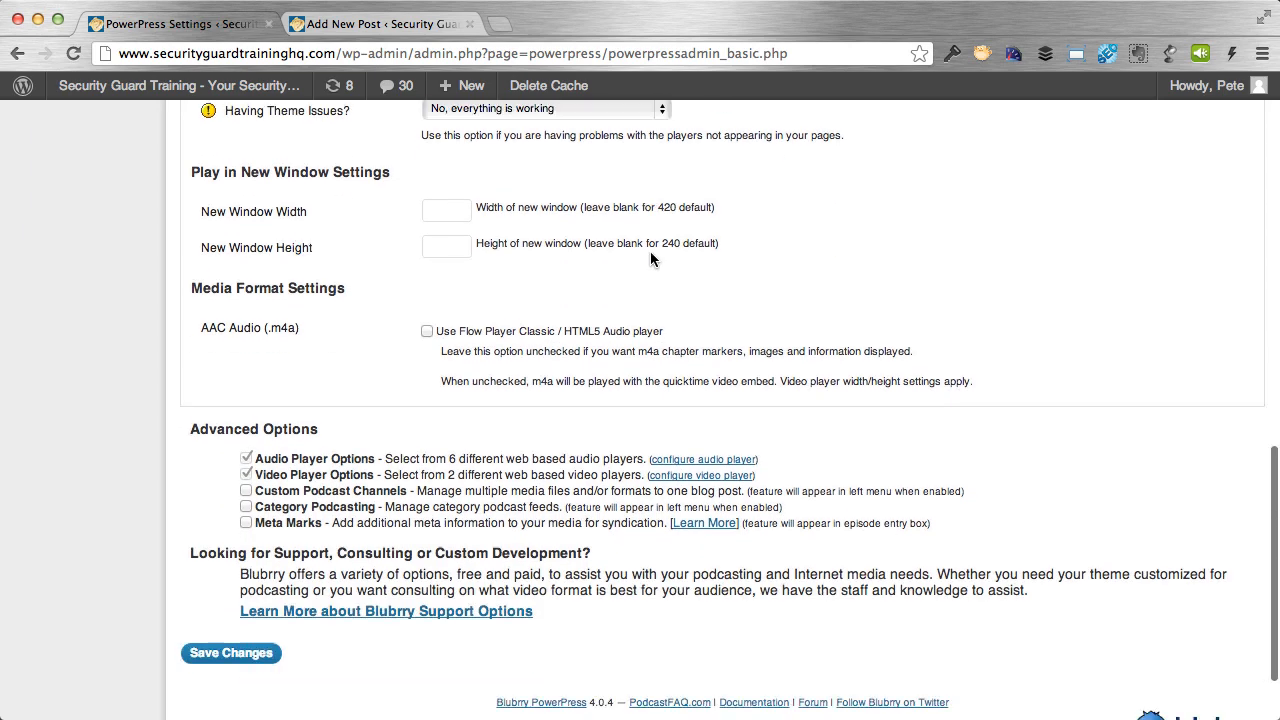
left_click(254, 553)
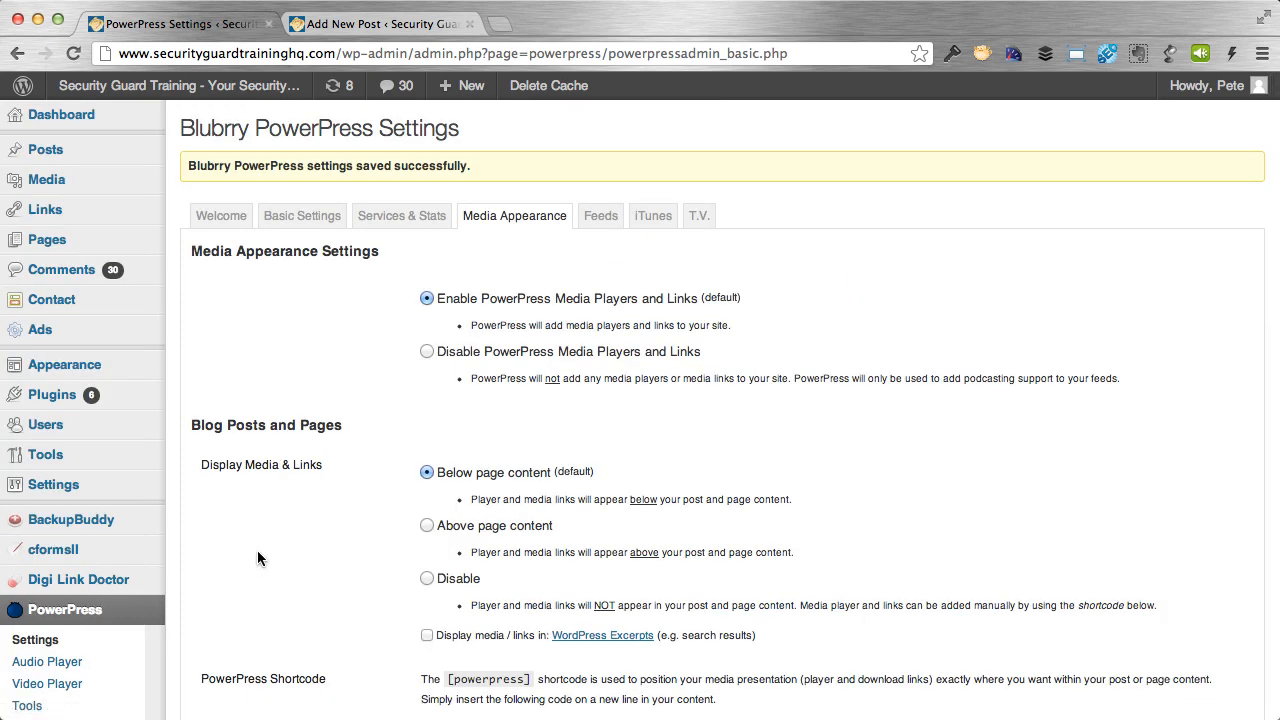
Open PowerPress's Feeds tab and review Feed Settings and Basic Show Information.
left_click(597, 226)
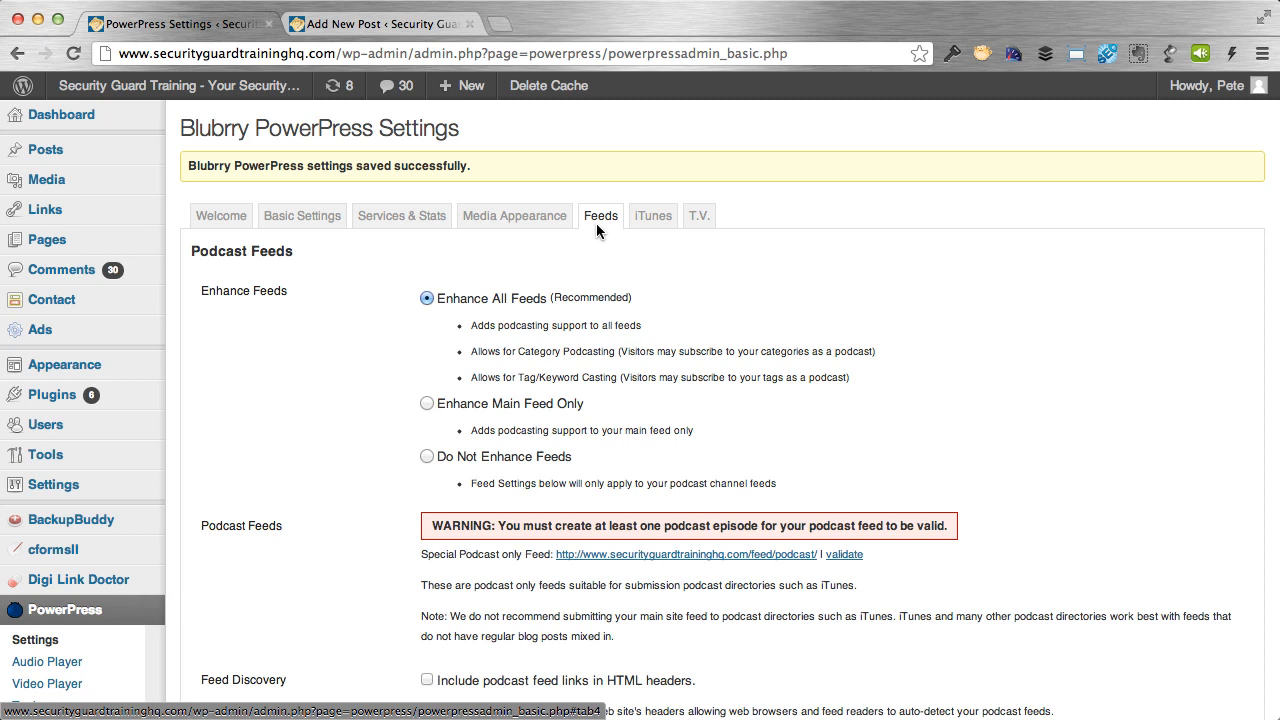
scroll(597, 229, "down", 5)
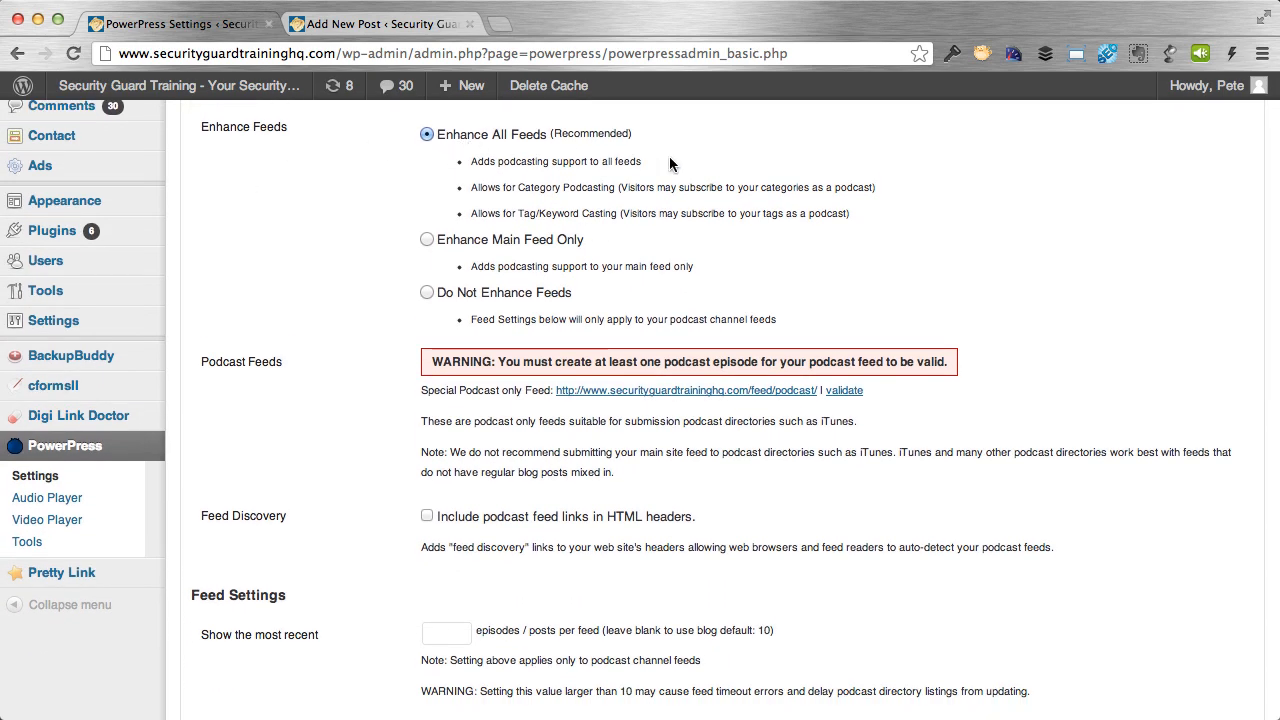
scroll(669, 156, "down", 5)
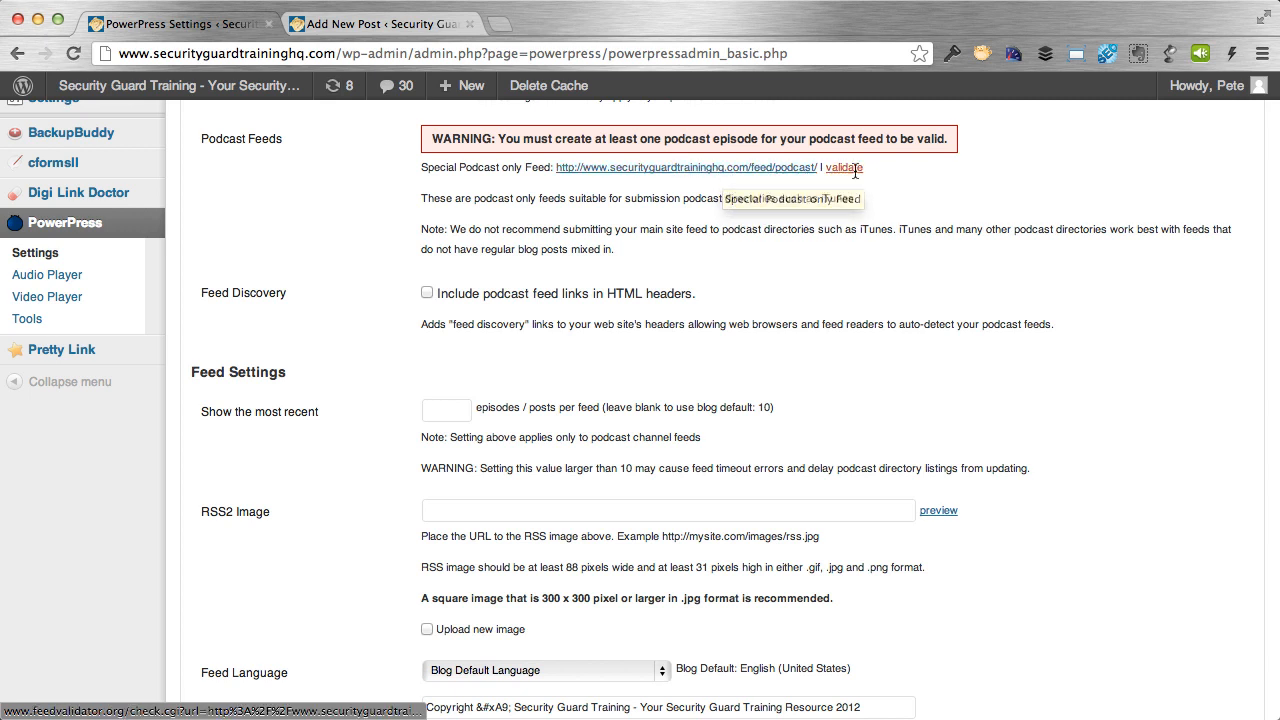
scroll(796, 252, "down", 4)
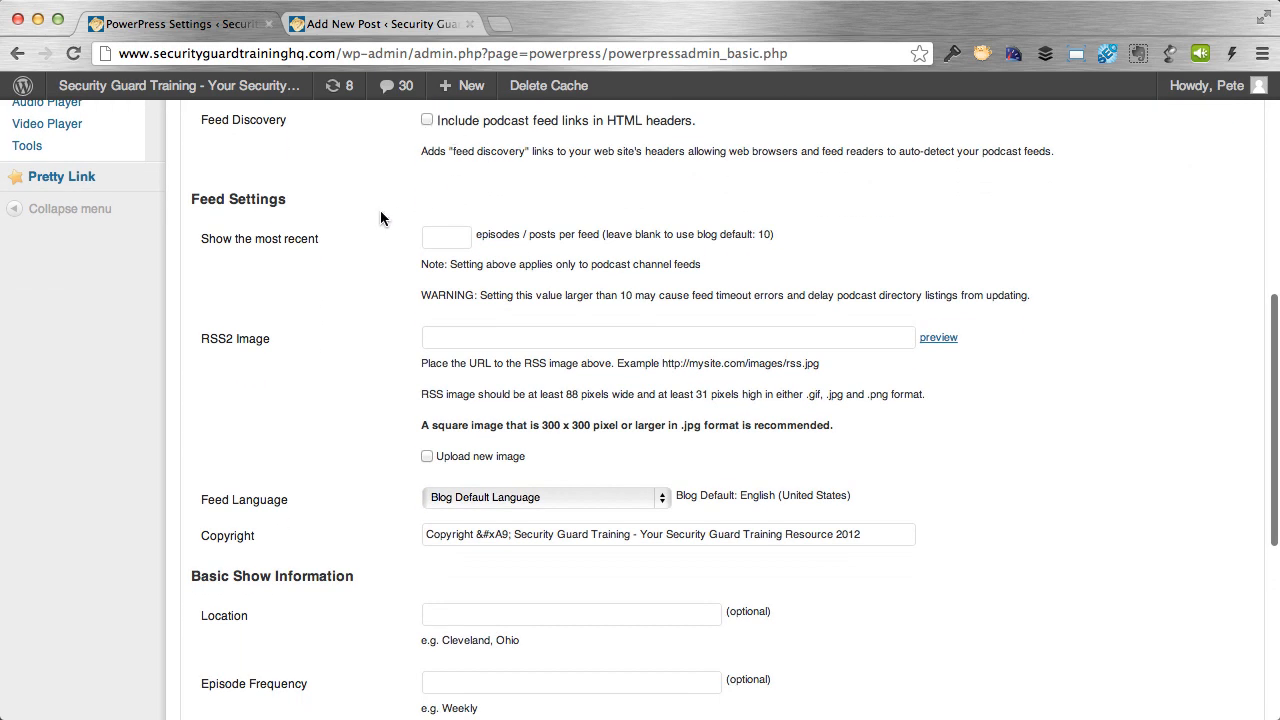
scroll(380, 212, "down", 2)
scroll(380, 218, "up", 1)
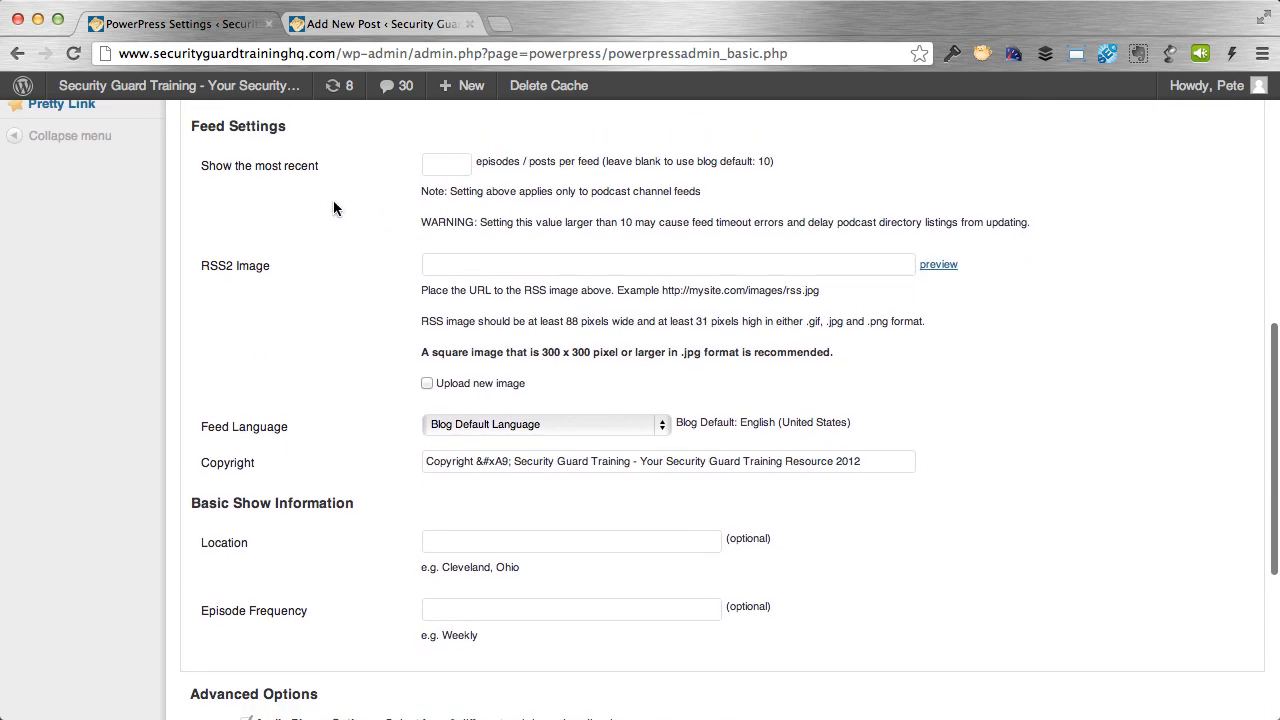
Limit the feed to the 5 most recent episodes and choose rss.jpg as the new RSS2 image.
left_click(449, 168)
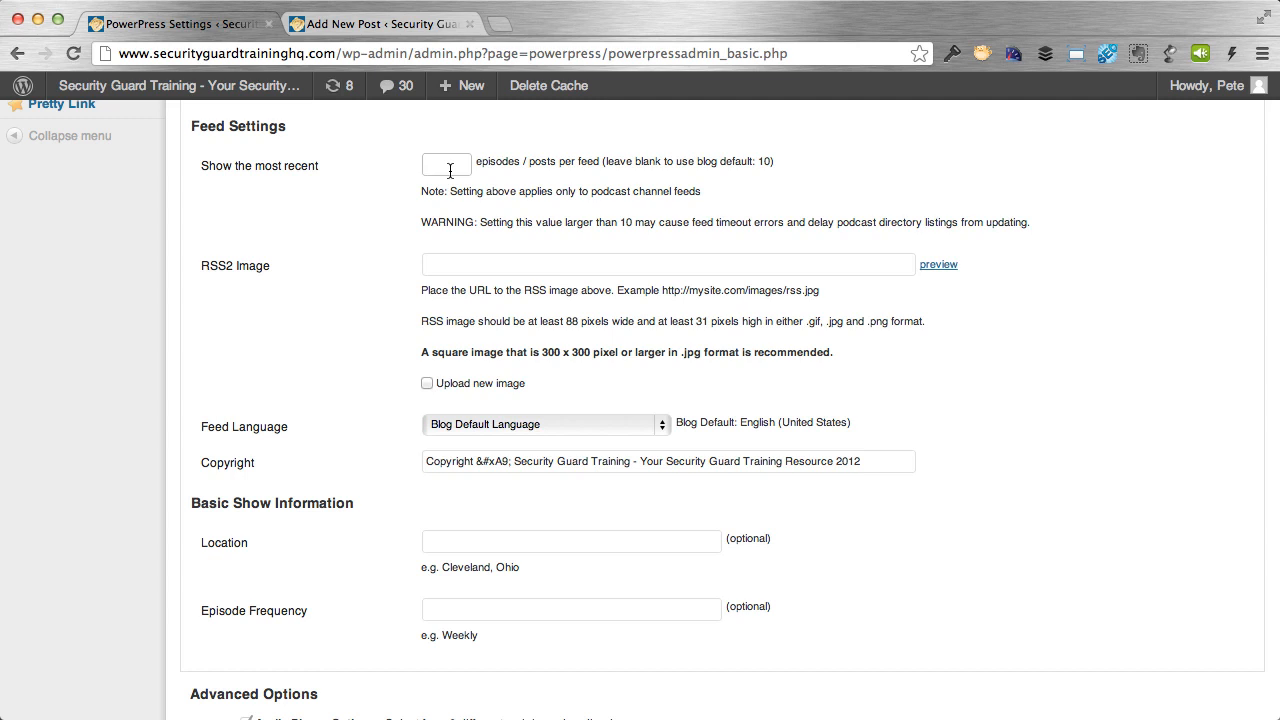
type("50")
scroll(407, 204, "down", 3)
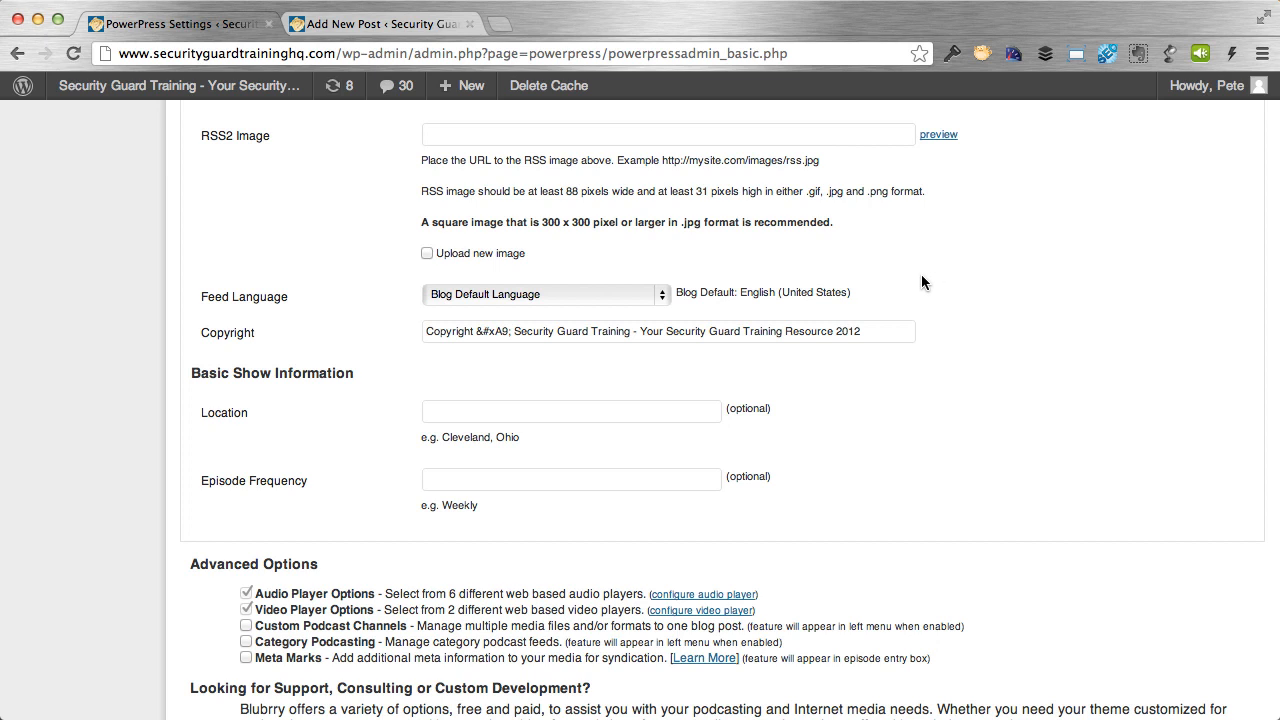
left_click(427, 254)
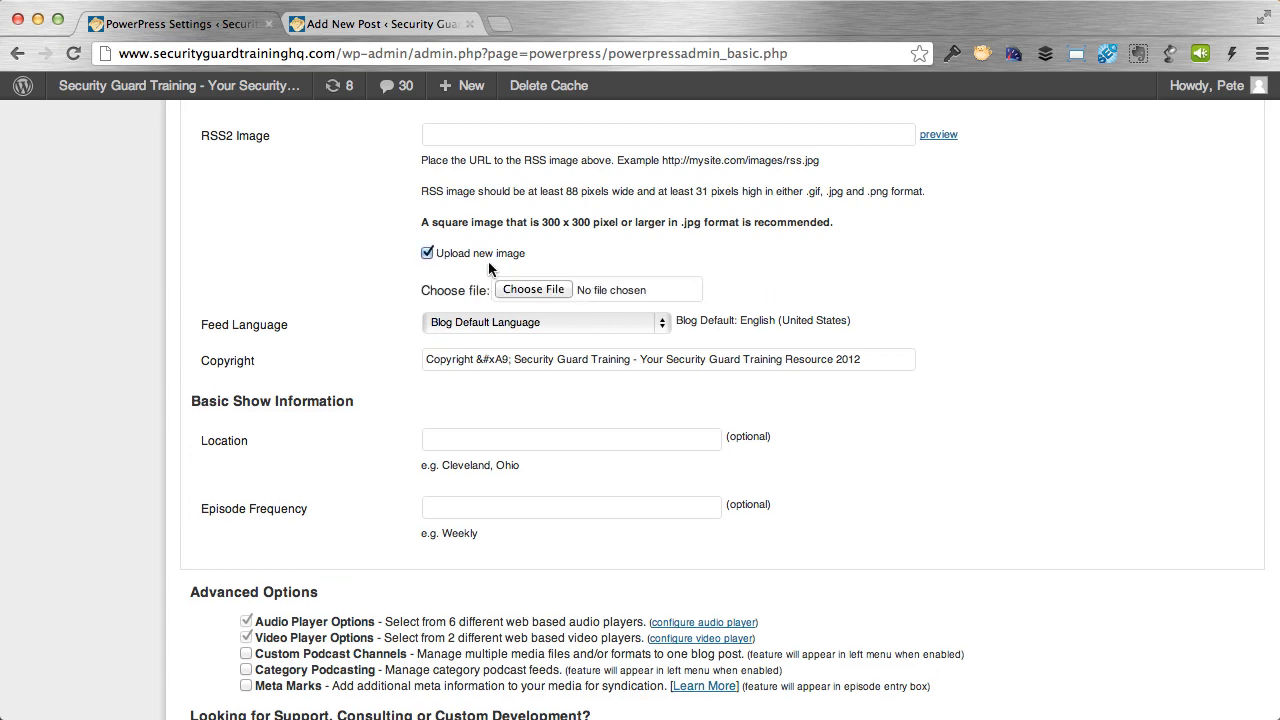
left_click(538, 290)
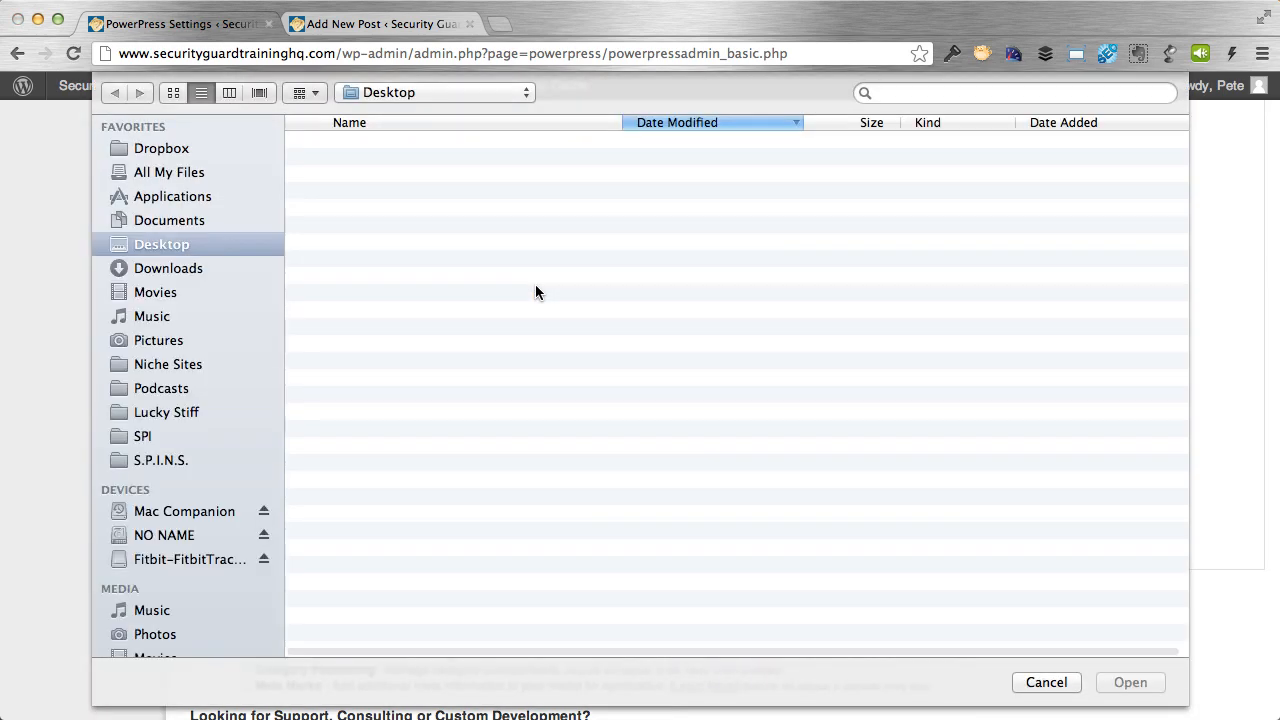
double_click(360, 147)
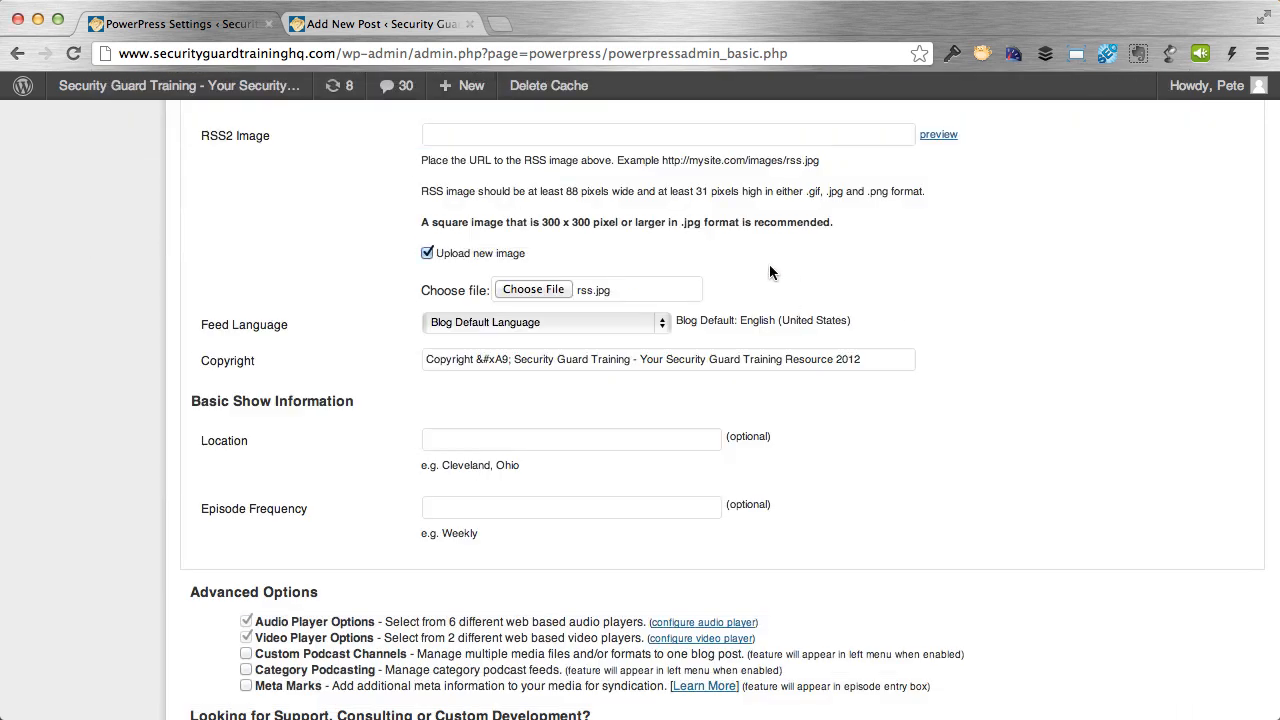
Keep the feed language as Blog Default Language and select the site name in the copyright text.
left_click(665, 326)
left_click(665, 326)
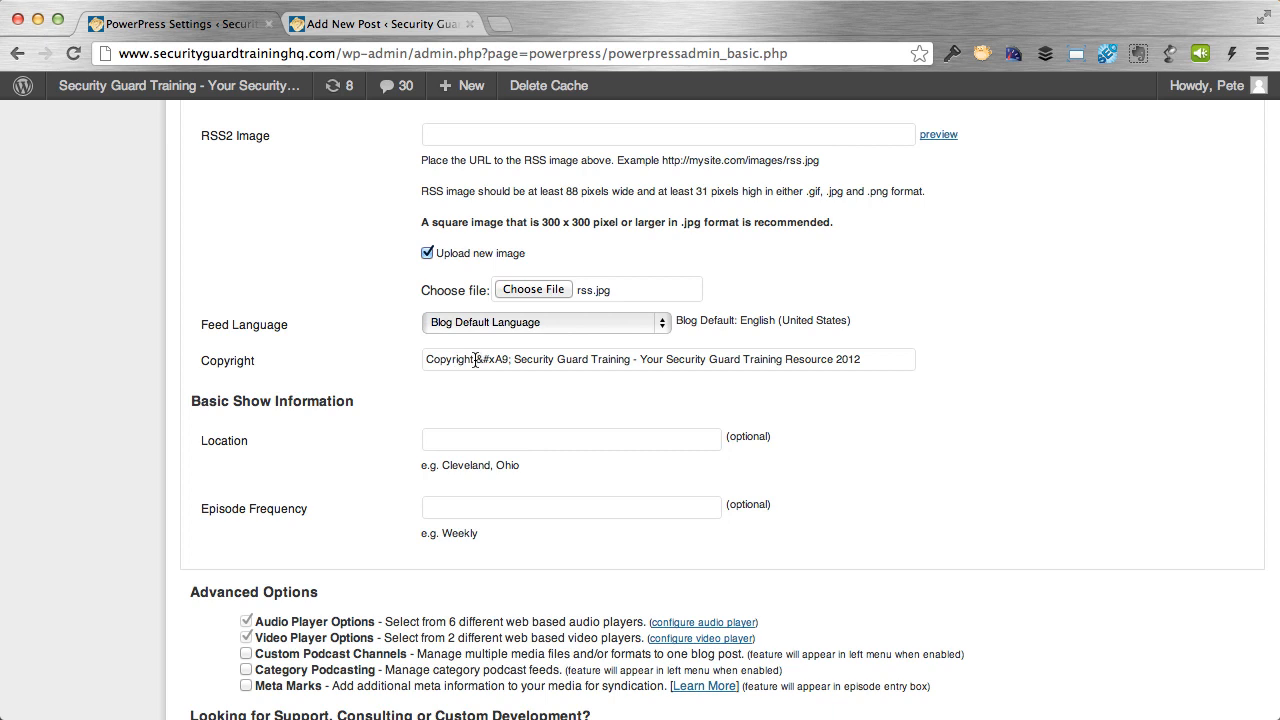
left_click_drag(476, 360, 510, 360)
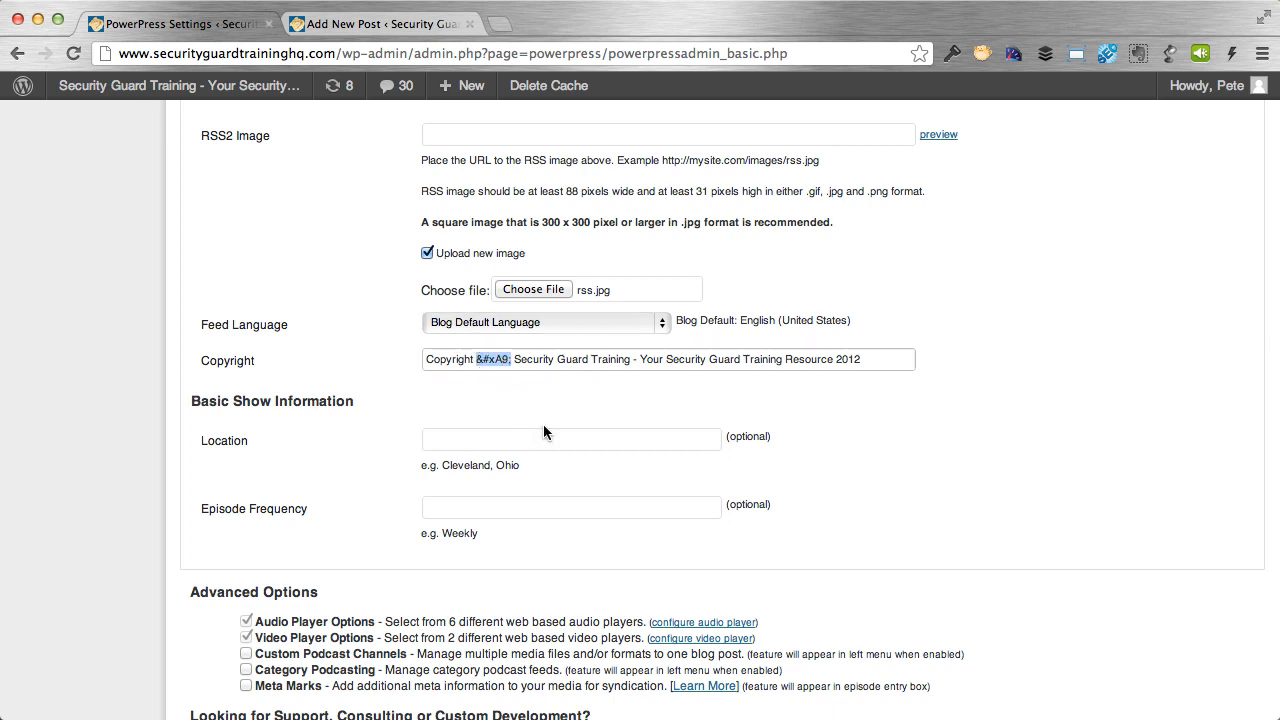
left_click(495, 360)
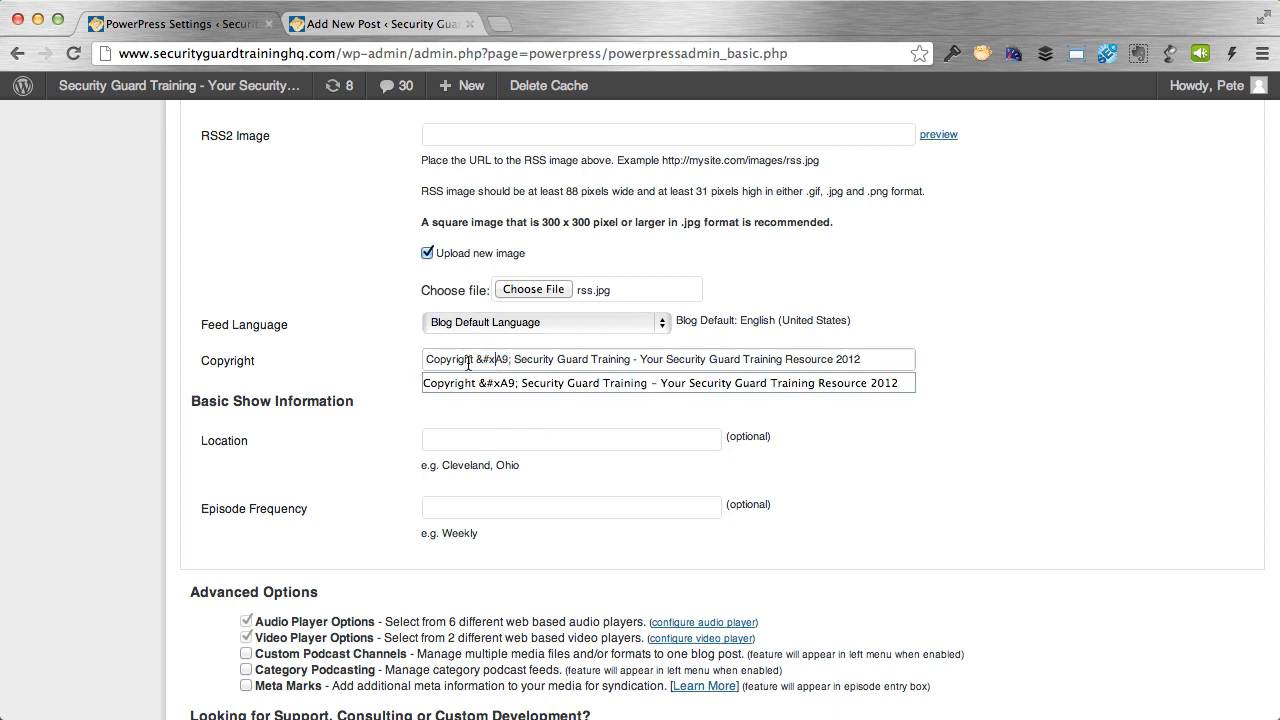
left_click(483, 358)
left_click(483, 358)
left_click_drag(512, 359, 866, 359)
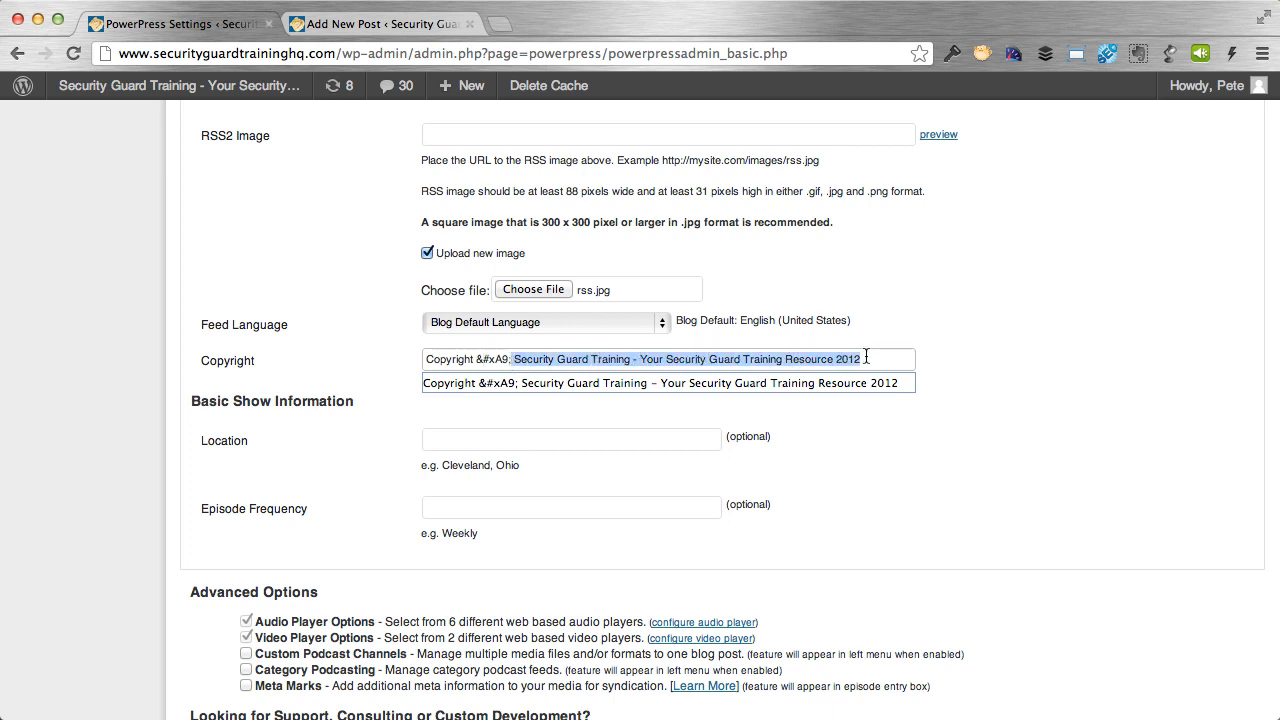
left_click(861, 359)
left_click(528, 449)
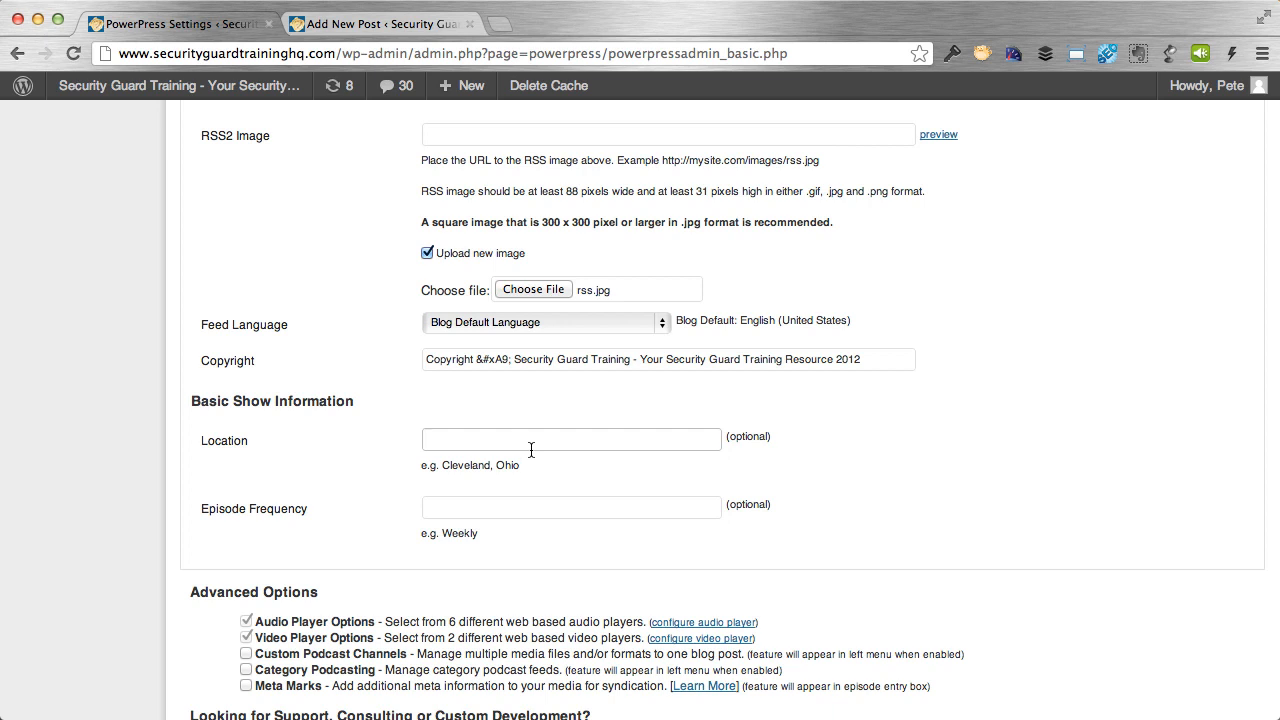
Set episode frequency to Bi-Weekly and location to San Diego, then save the feed settings.
left_click(527, 514)
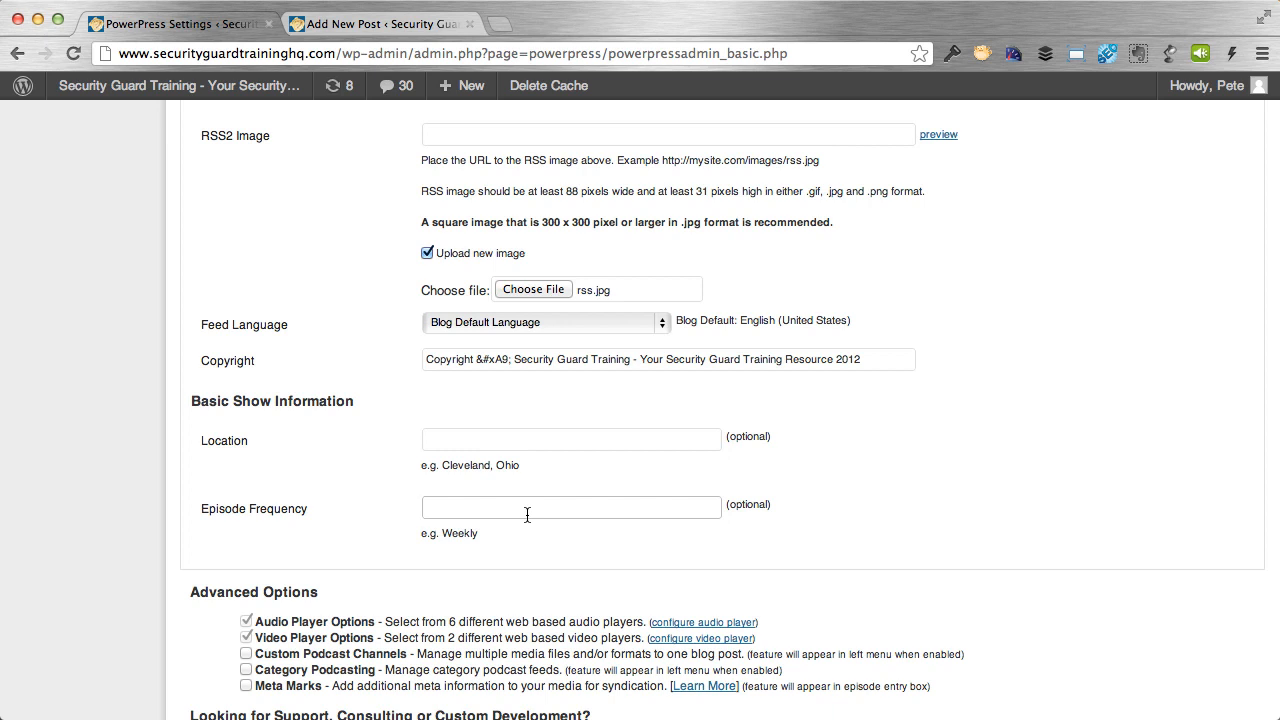
type("Bi-Weekly")
left_click(579, 447)
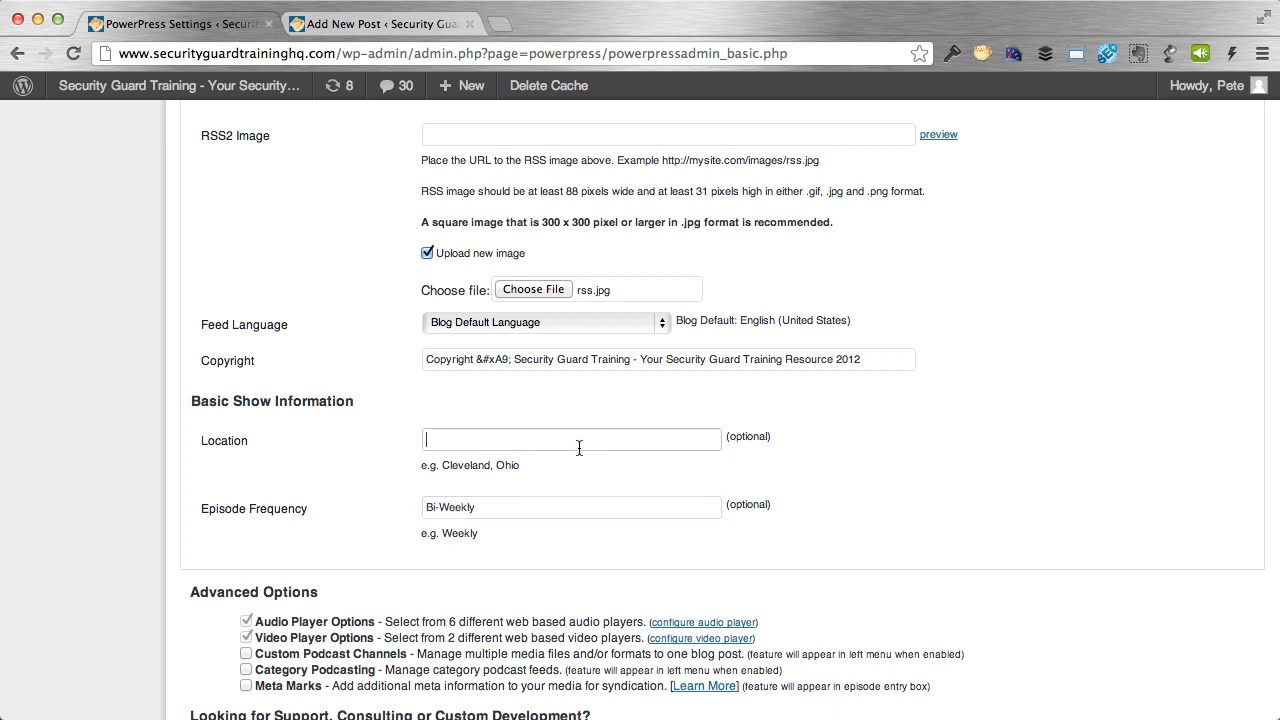
type("San Diego")
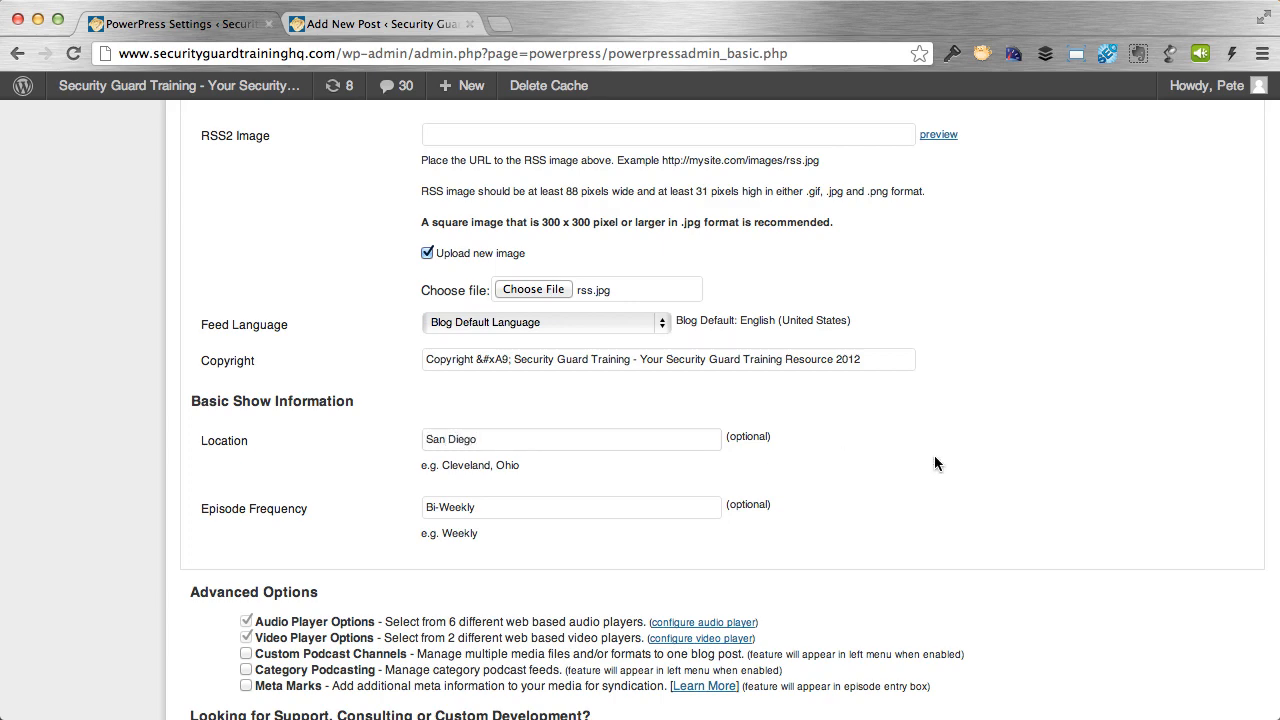
scroll(934, 455, "down", 3)
scroll(934, 455, "up", 8)
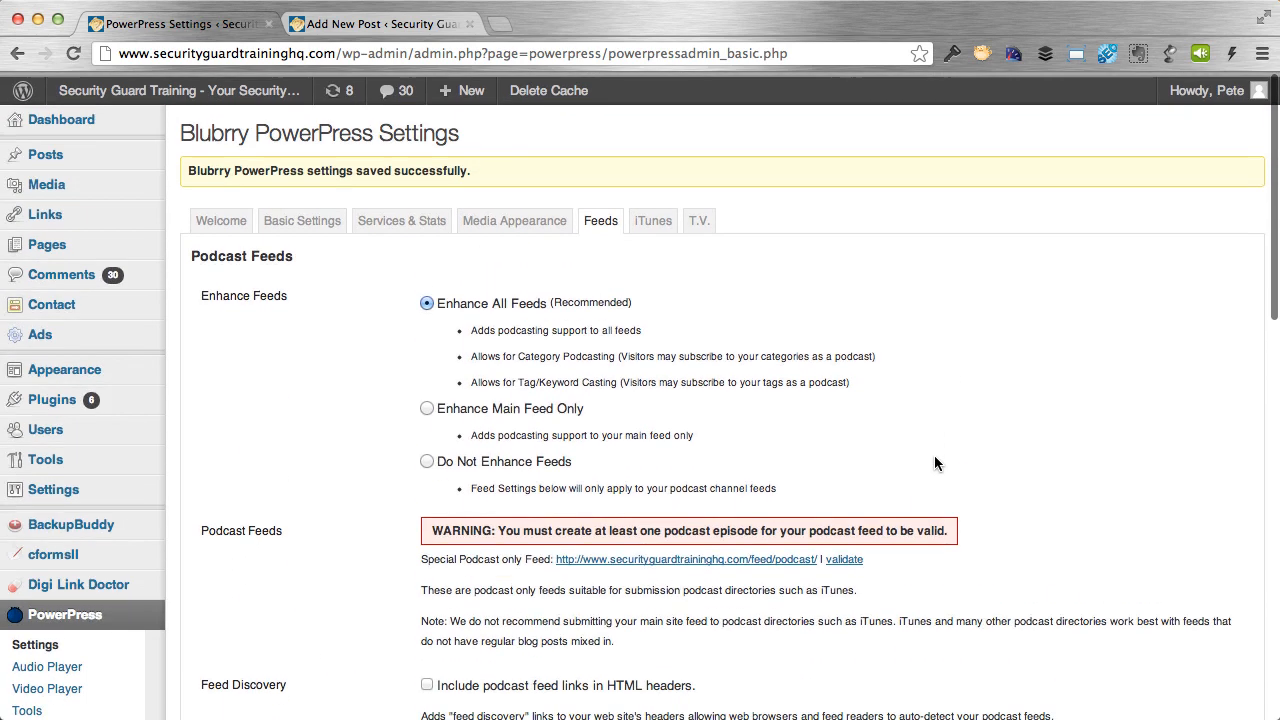
scroll(1027, 559, "down", 10)
scroll(1027, 560, "down", 3)
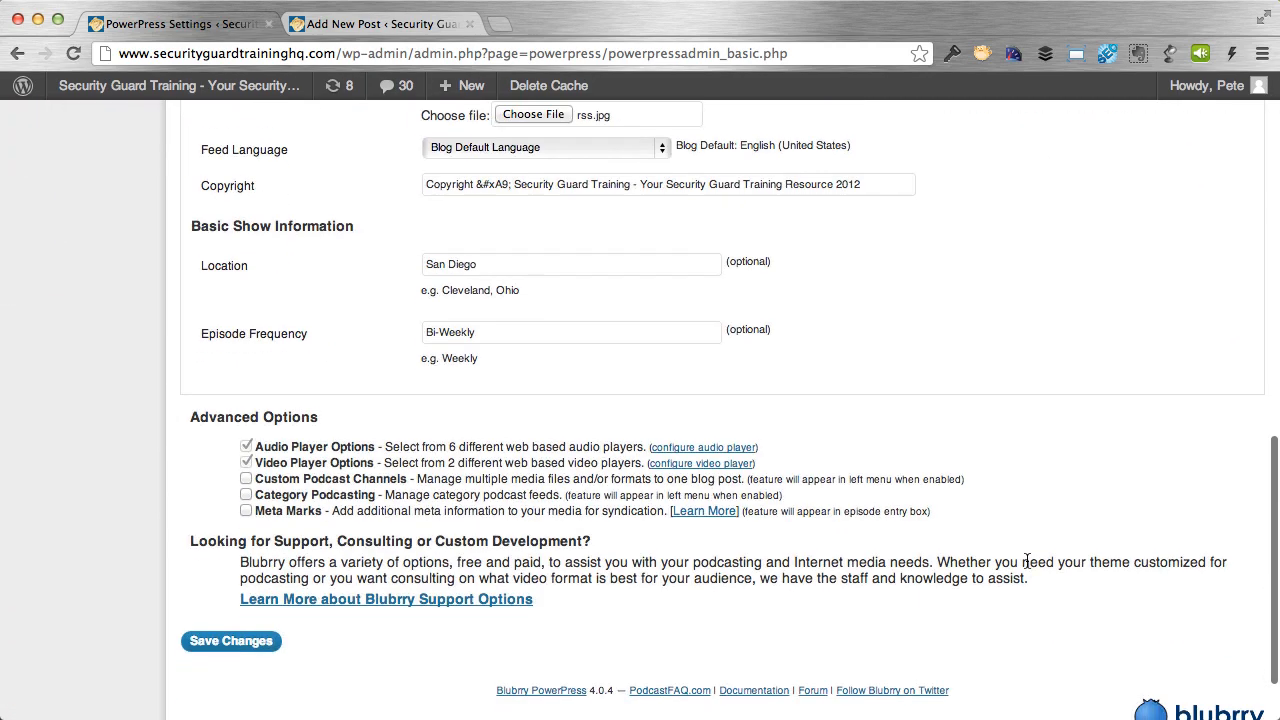
left_click(229, 641)
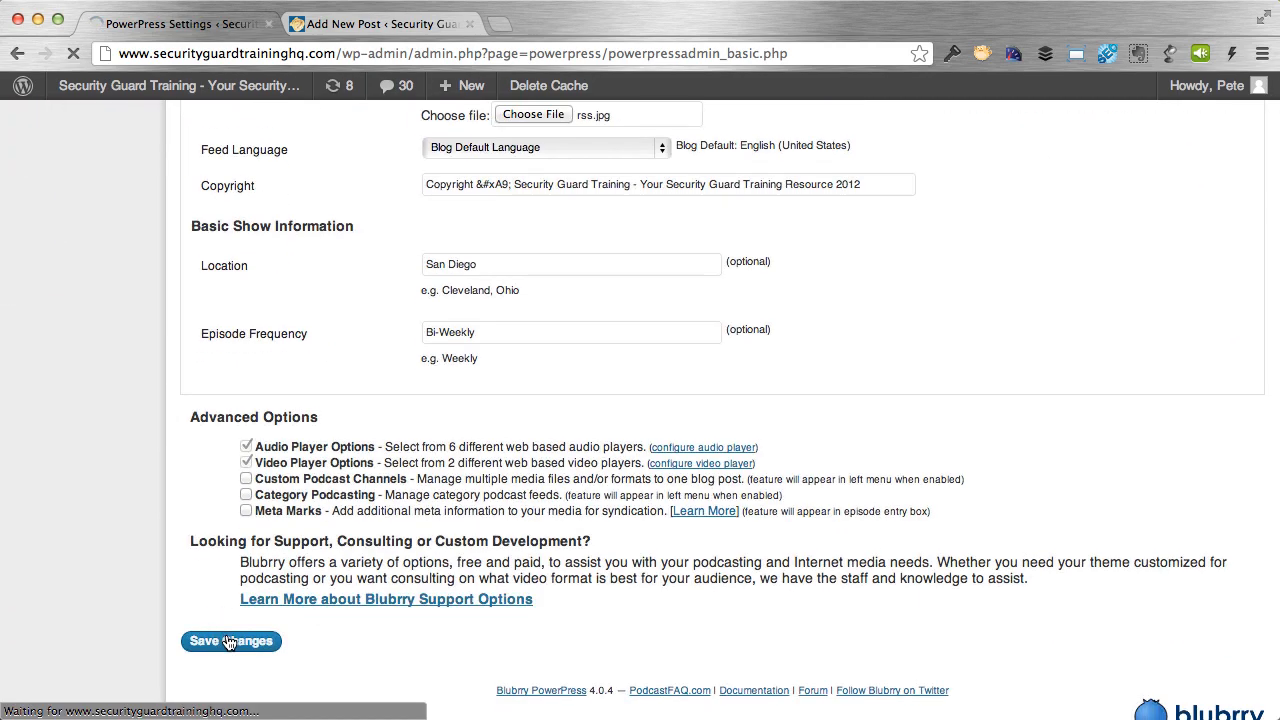
Preview the uploaded rss.jpg RSS2 image in a new tab and close it.
scroll(938, 318, "down", 4)
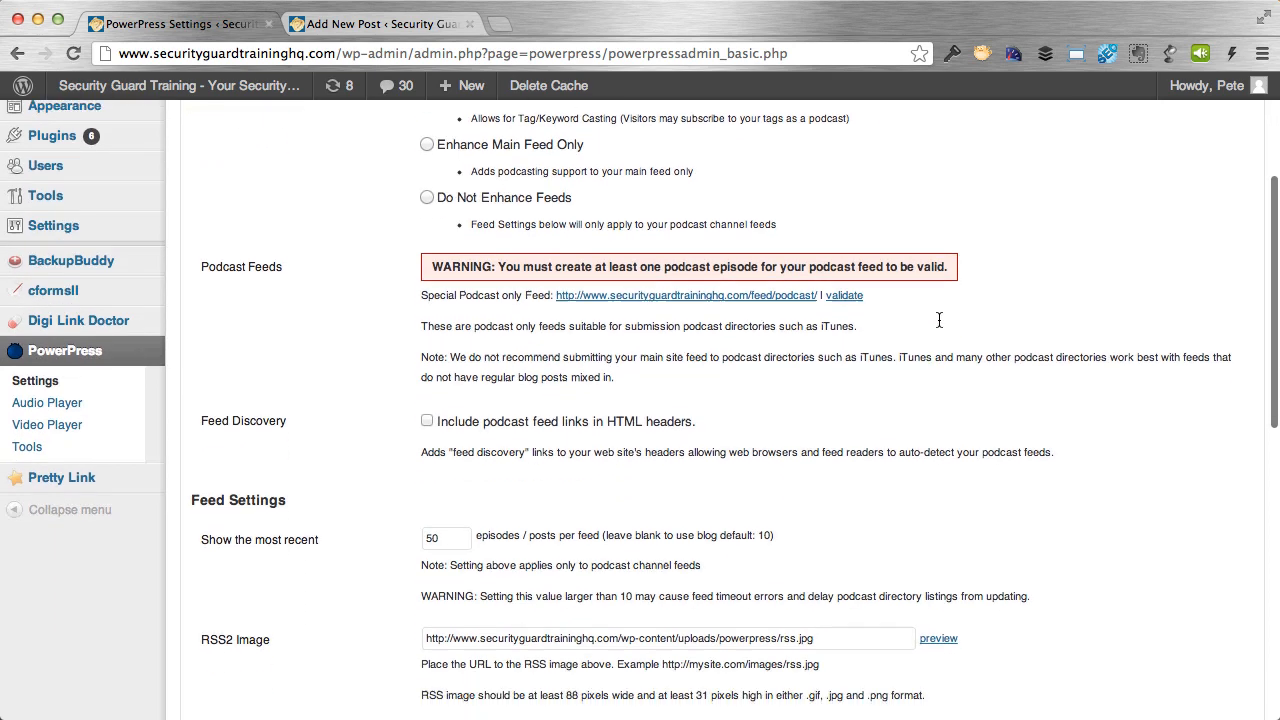
scroll(938, 320, "down", 5)
left_click(937, 401)
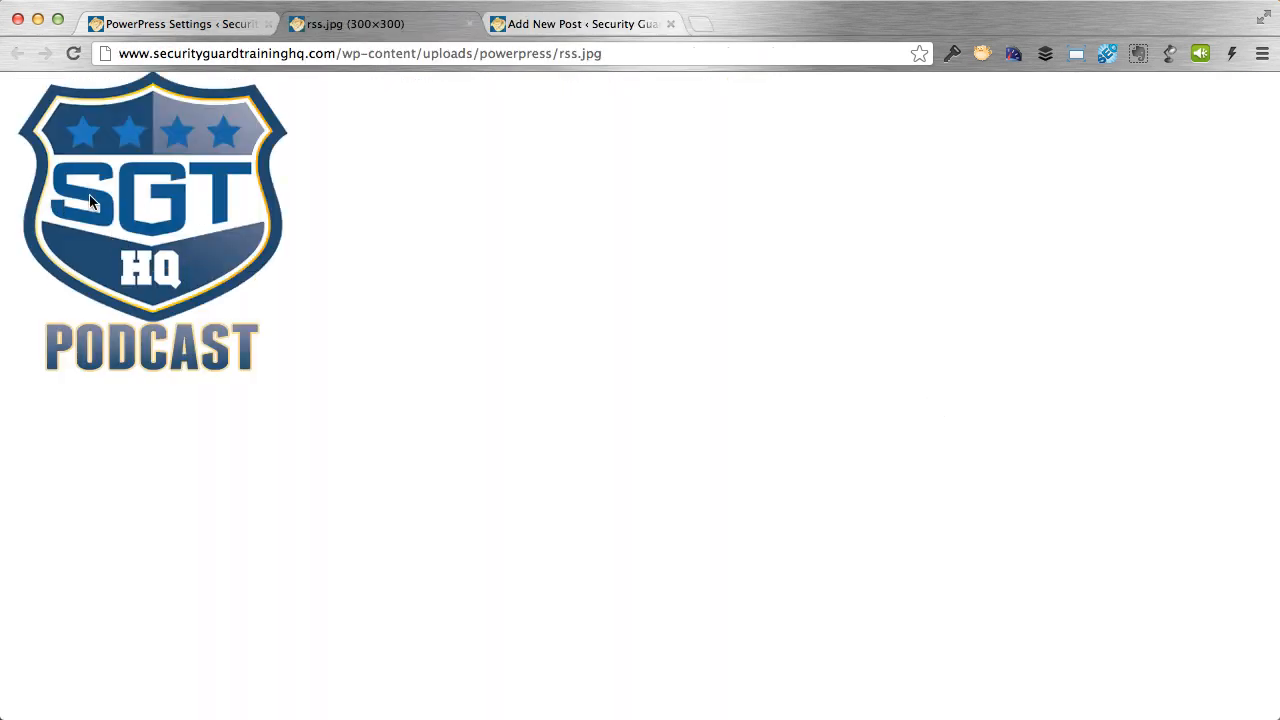
left_click(471, 24)
scroll(1086, 441, "up", 10)
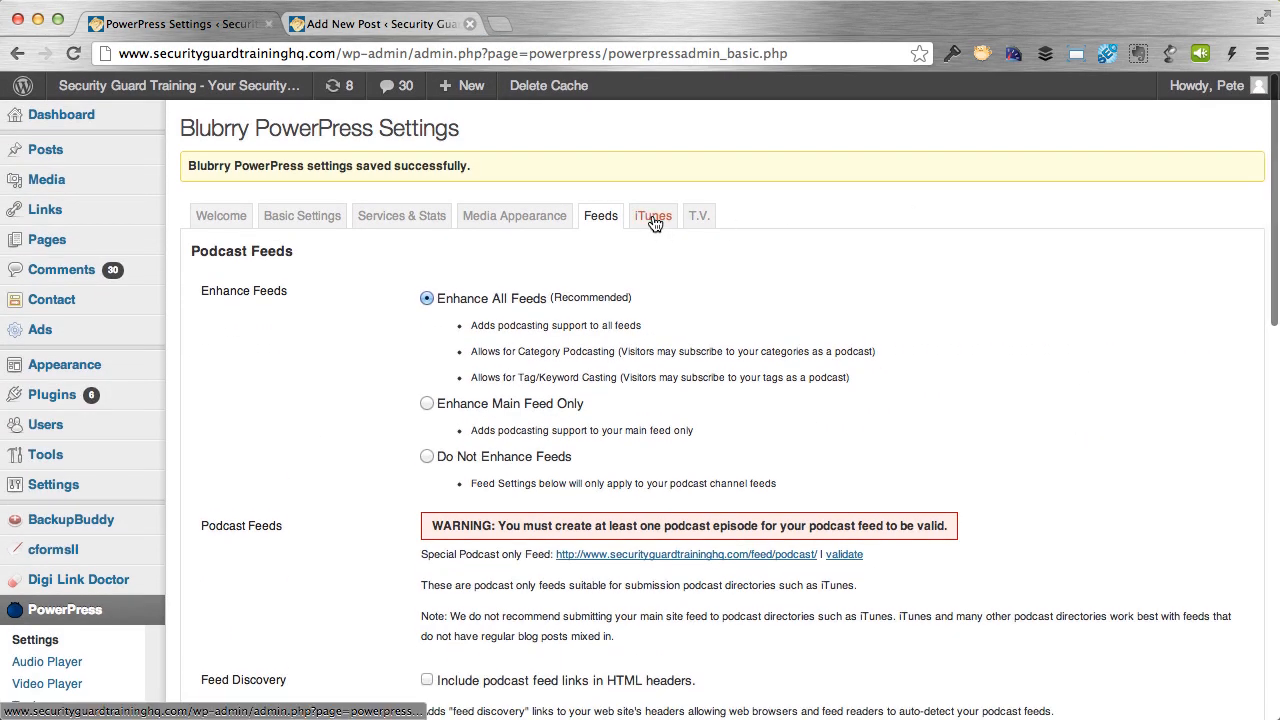
Open the iTunes tab and copy an example podcast's iTunes store link for the Subscription URL.
left_click(653, 218)
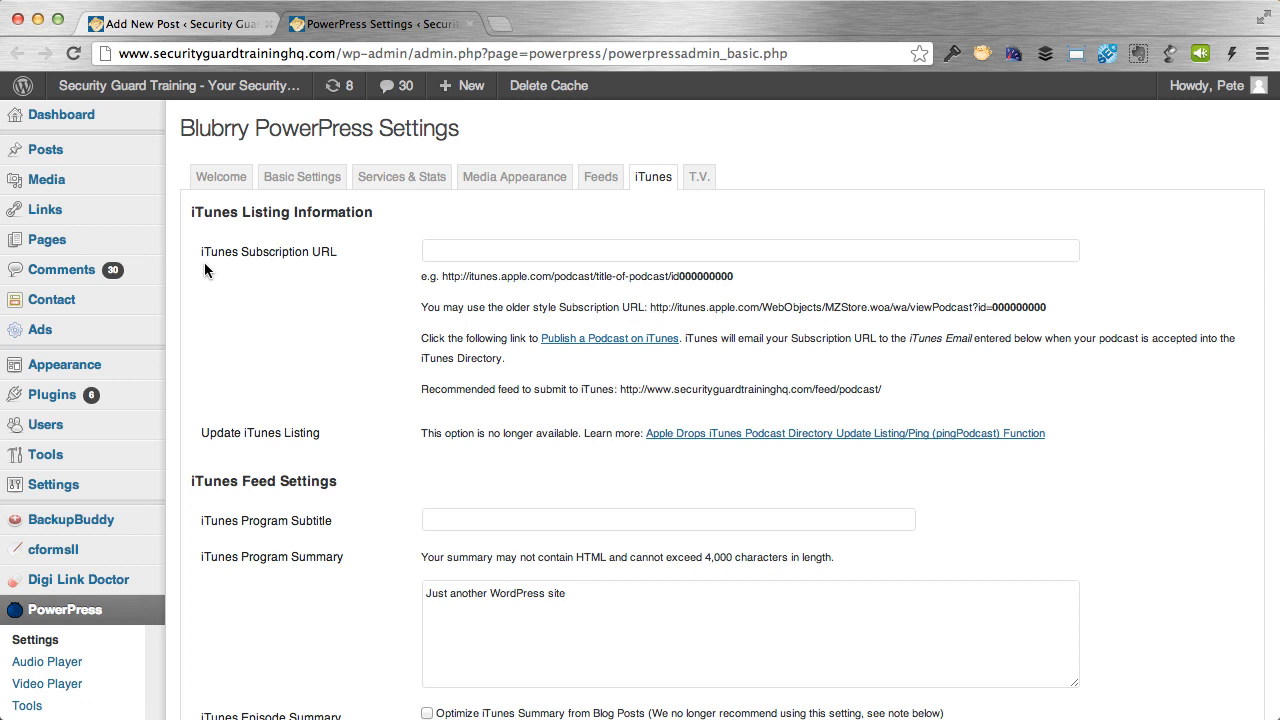
left_click(480, 249)
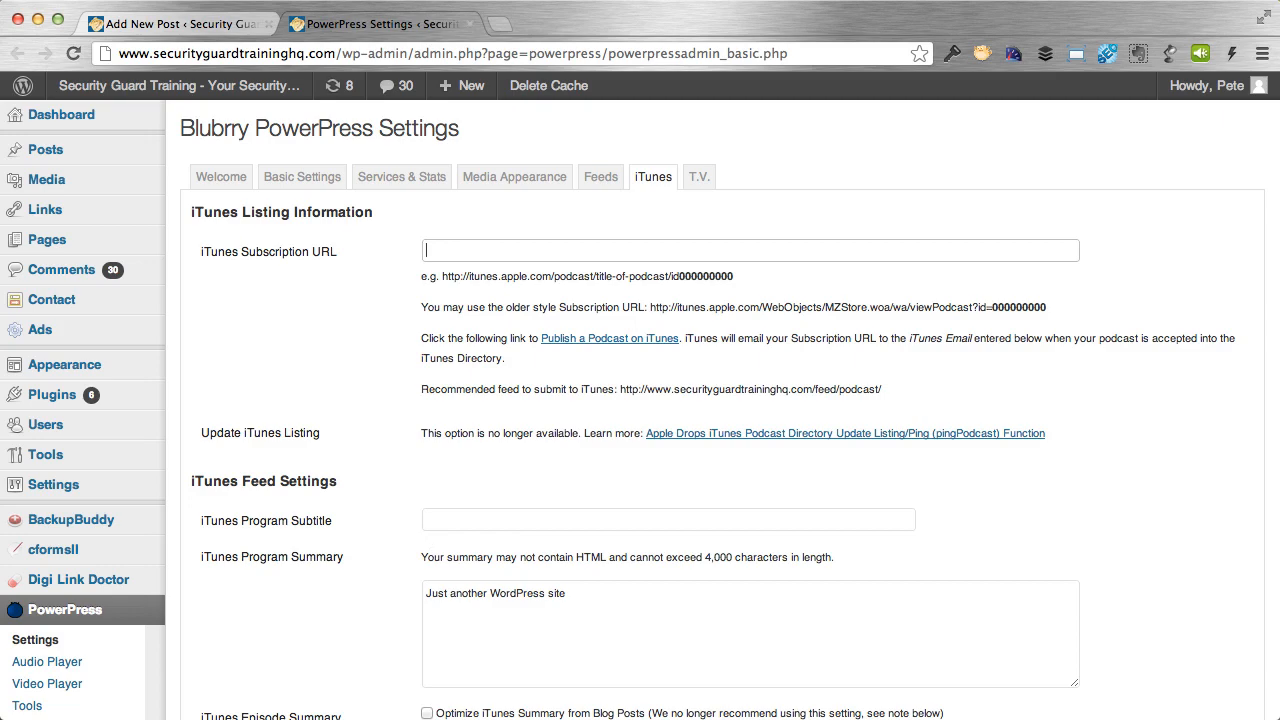
key("super+Tab")
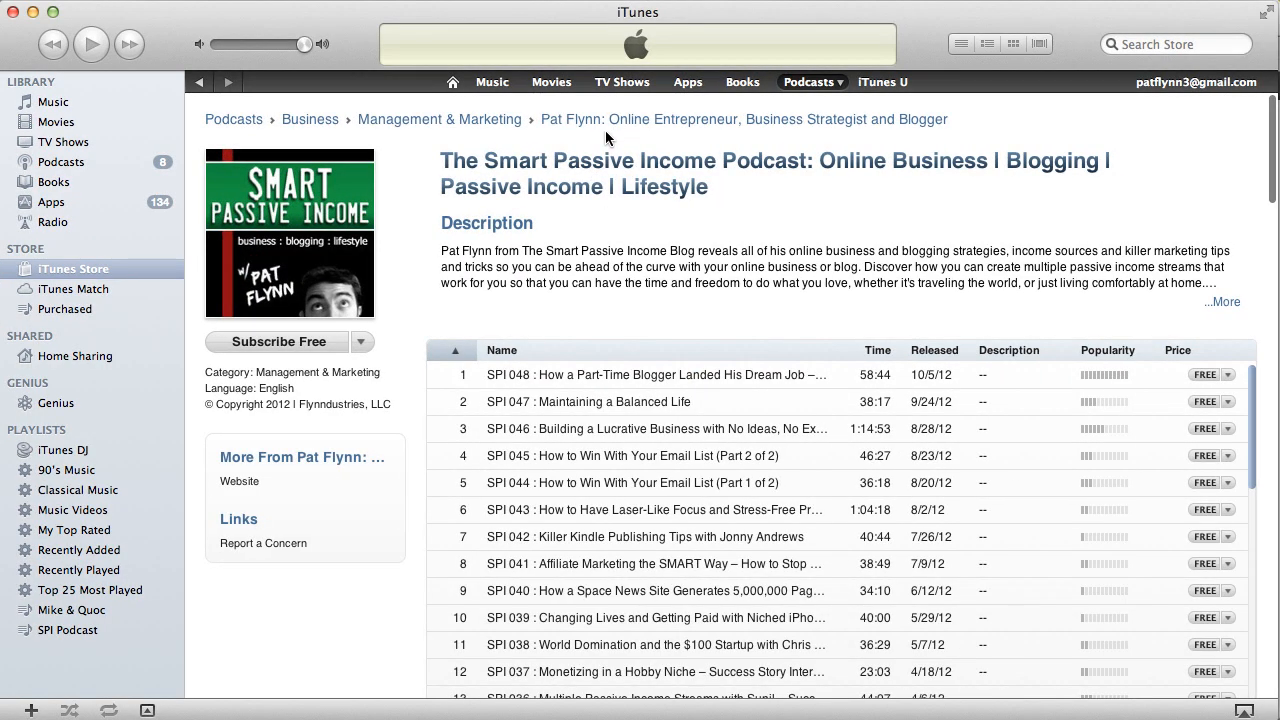
right_click(626, 193)
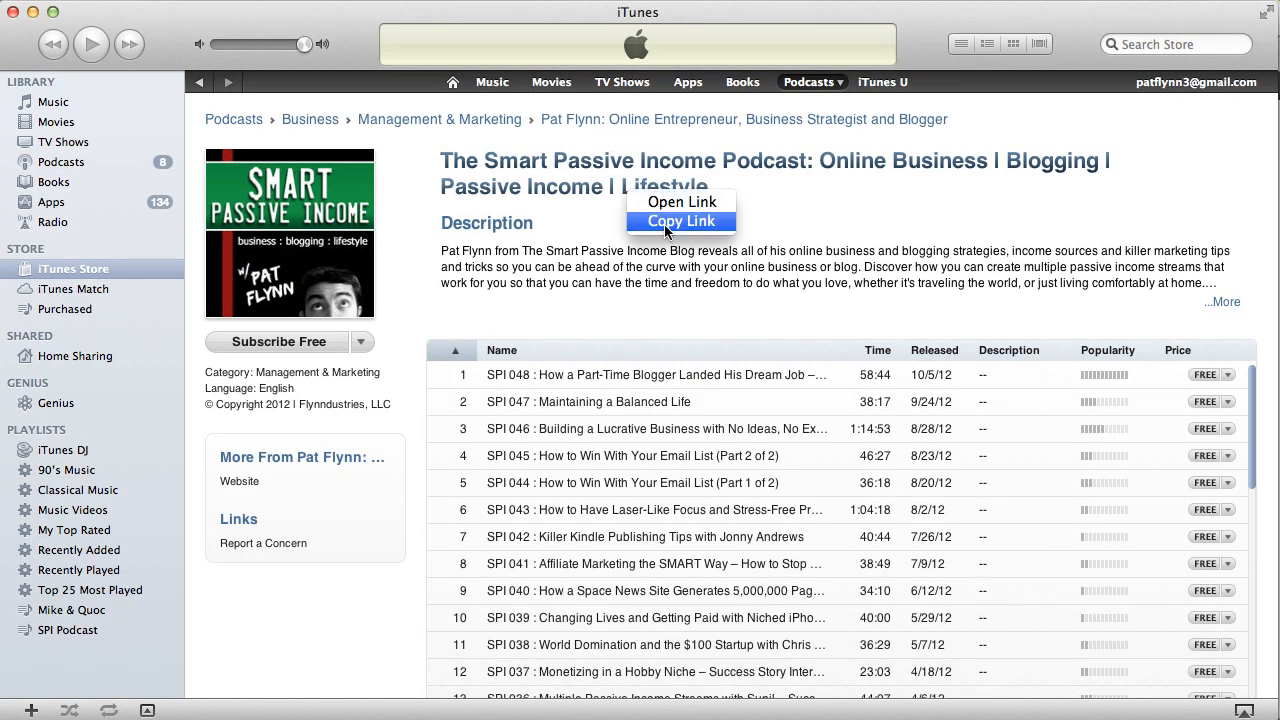
left_click(665, 221)
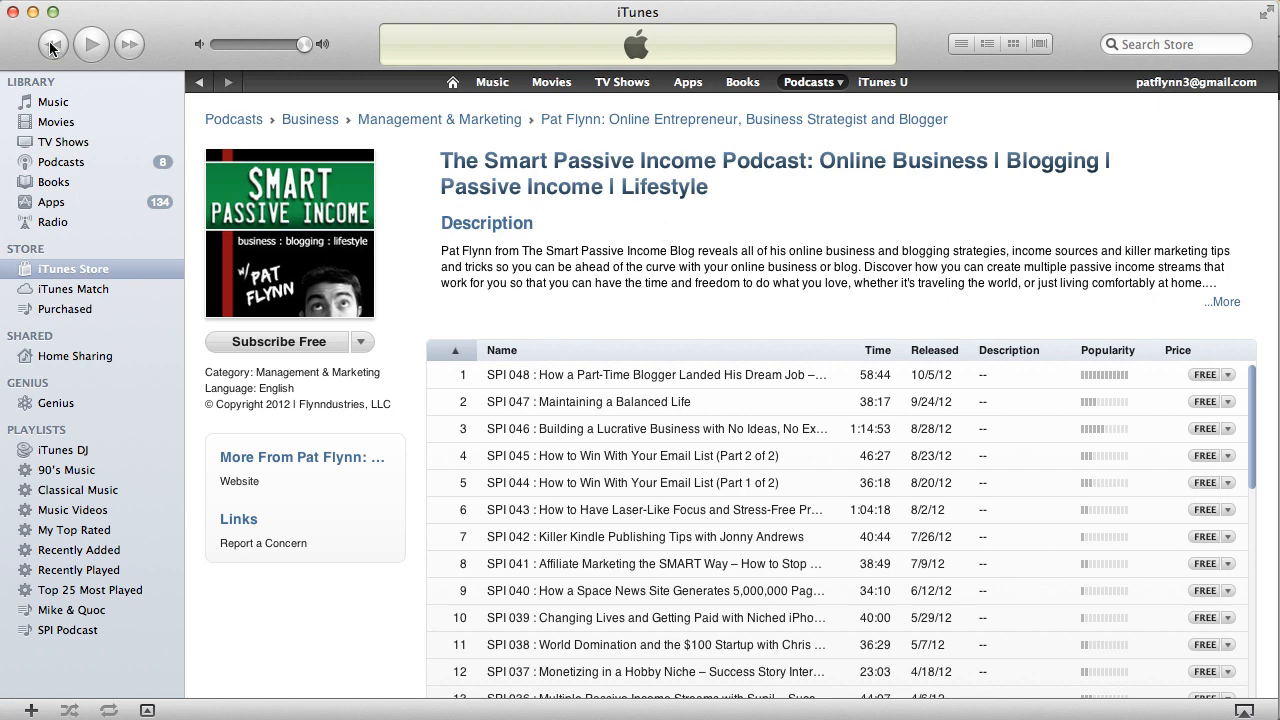
left_click(33, 12)
left_click(486, 250)
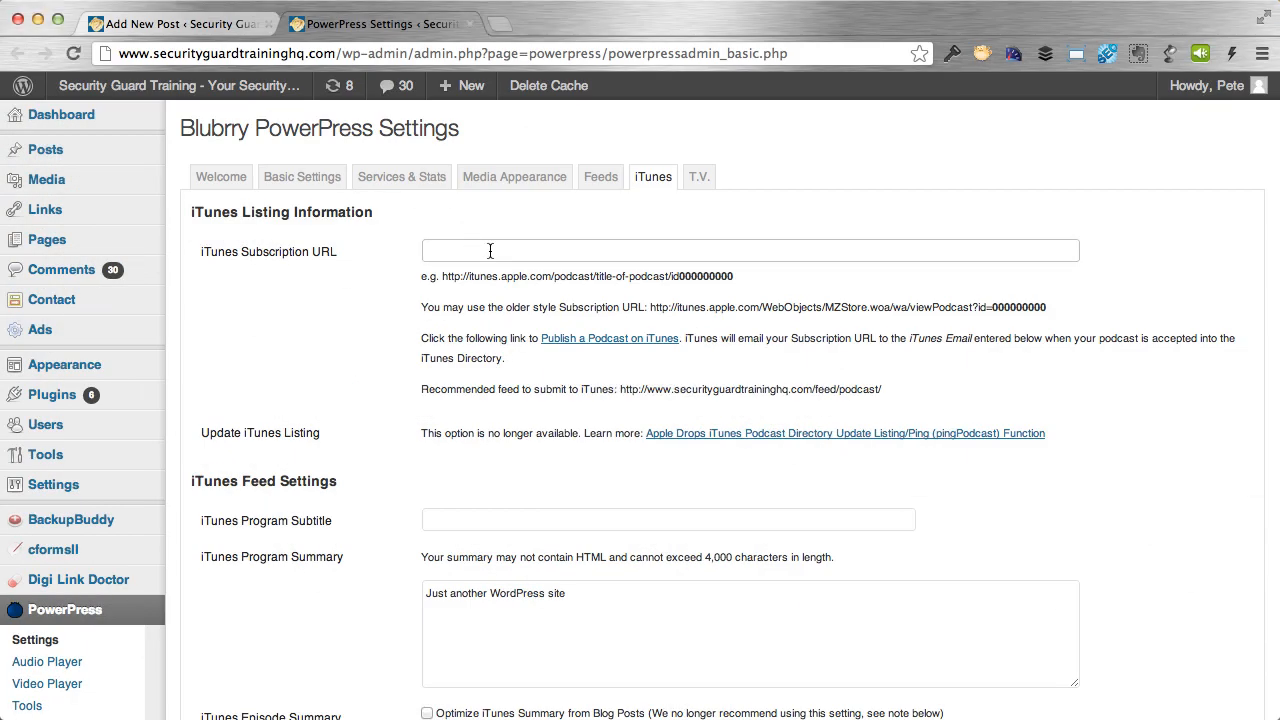
key("super+v")
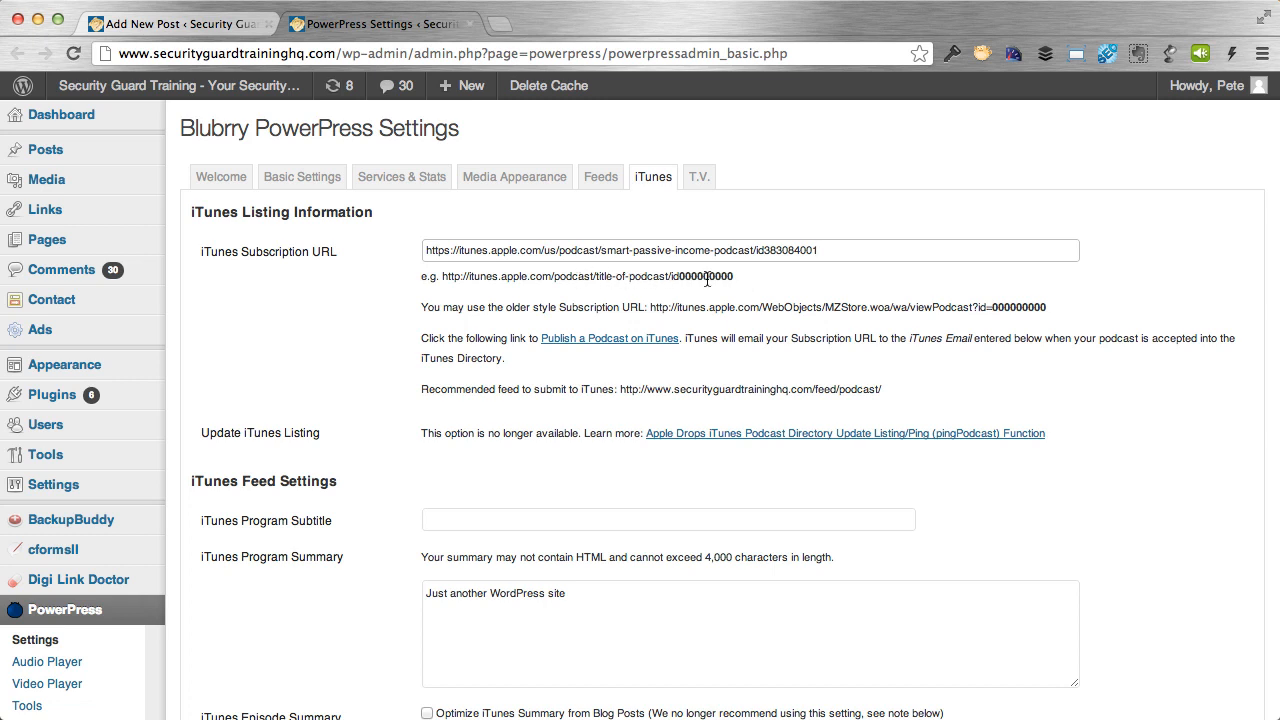
triple_click(836, 257)
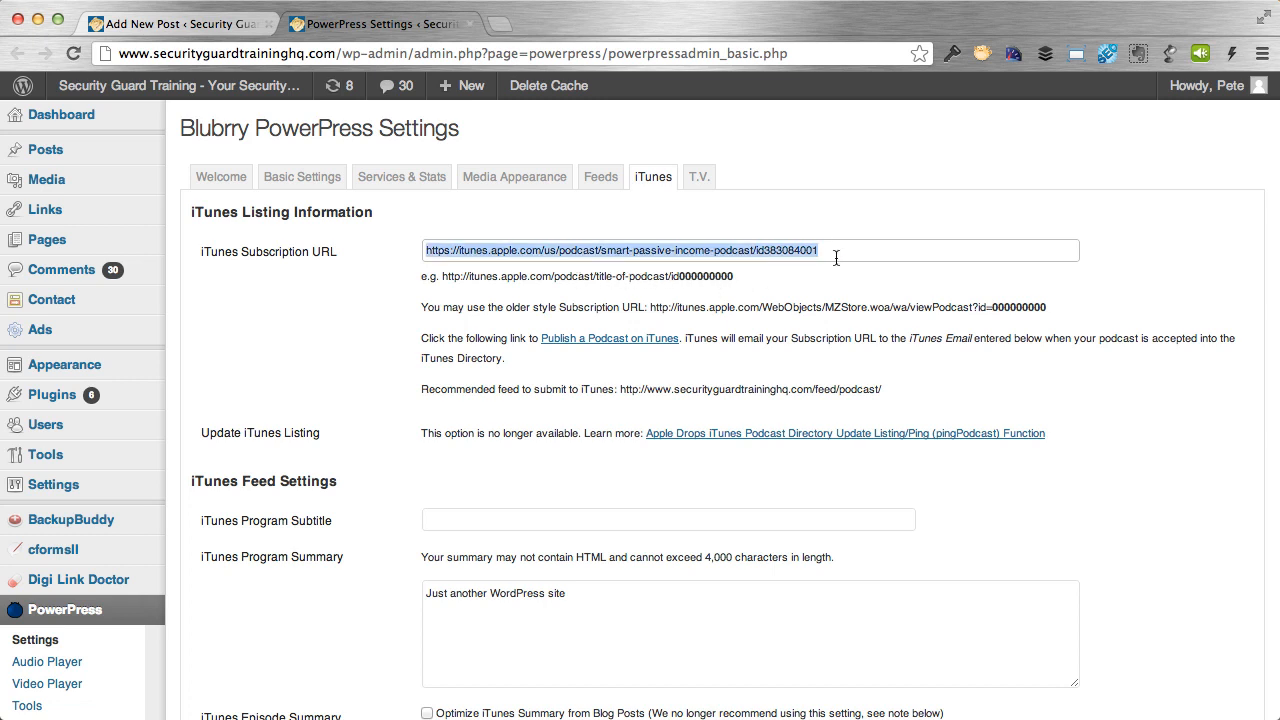
key("BackSpace")
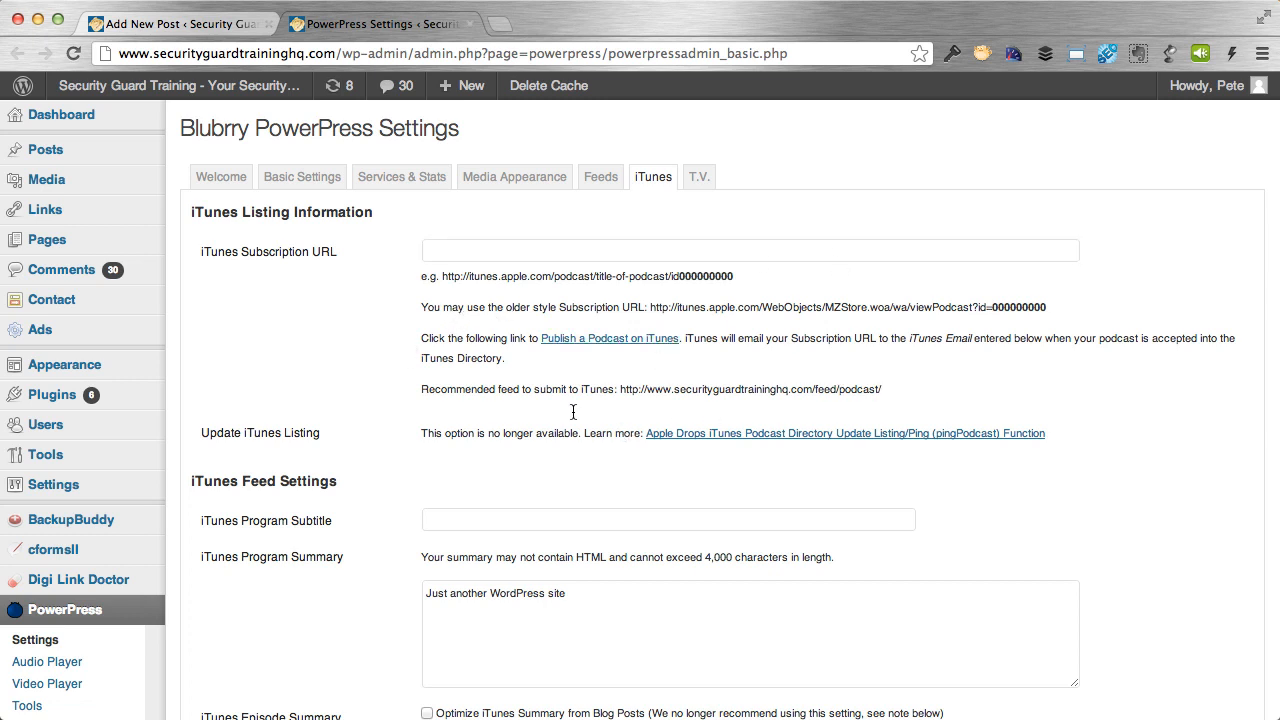
left_click_drag(421, 389, 618, 395)
left_click(619, 393)
left_click_drag(886, 390, 620, 390)
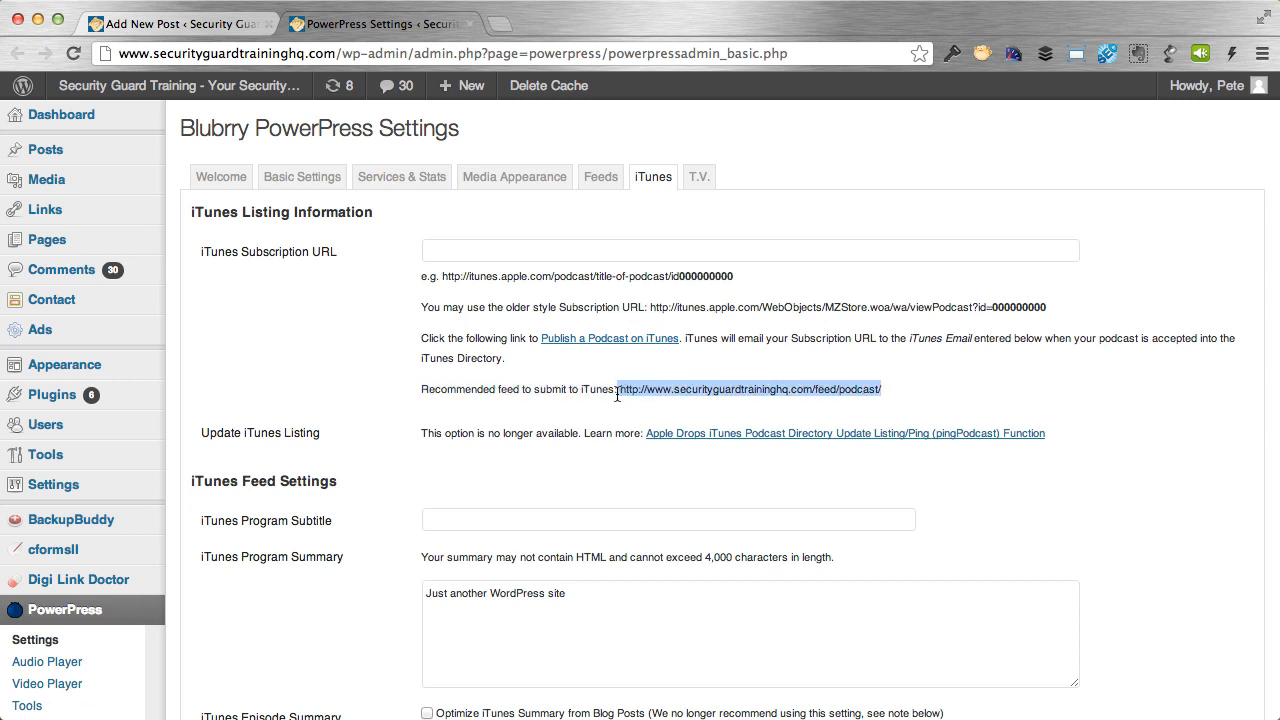
left_click(929, 377)
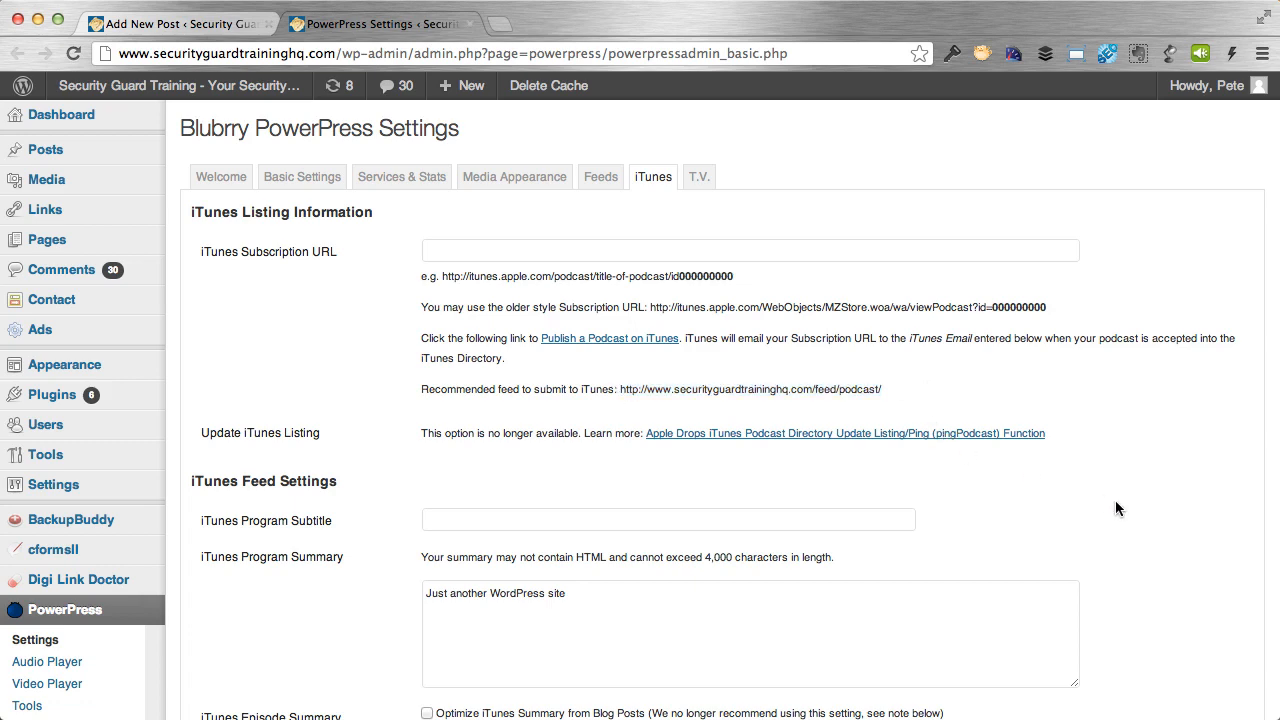
scroll(1117, 508, "down", 2)
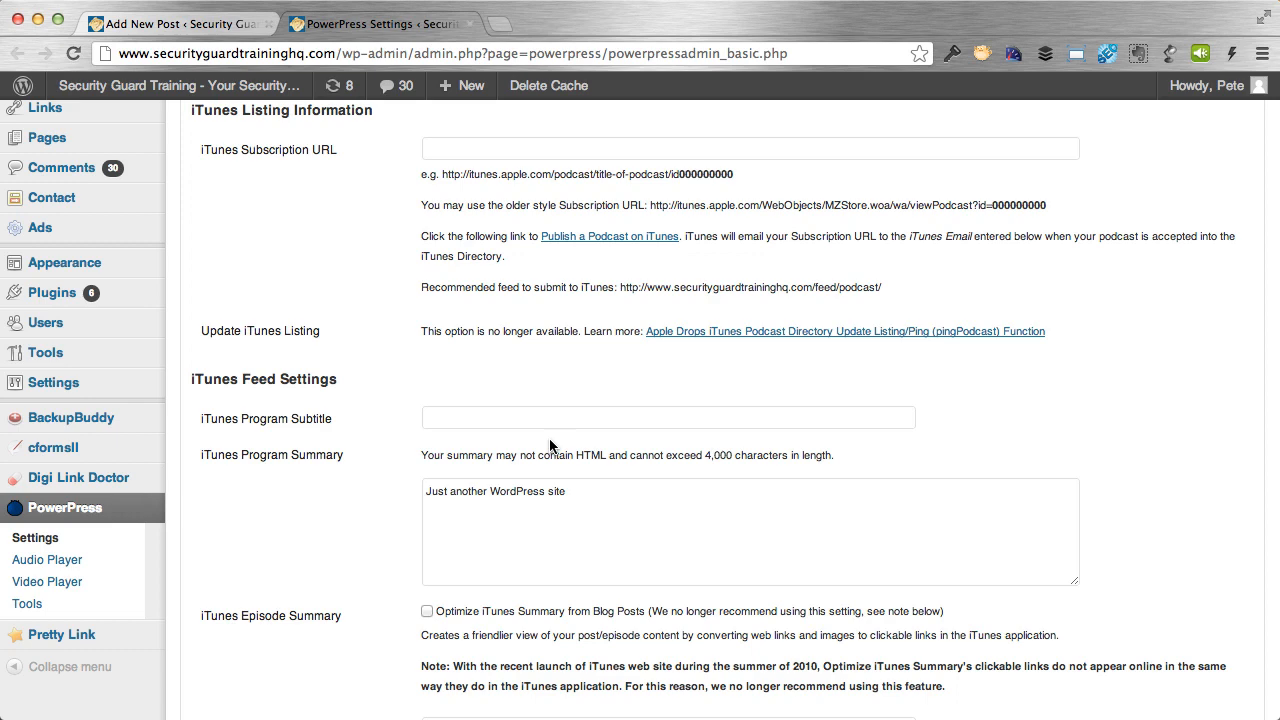
scroll(113, 497, "down", 4)
scroll(162, 490, "up", 5)
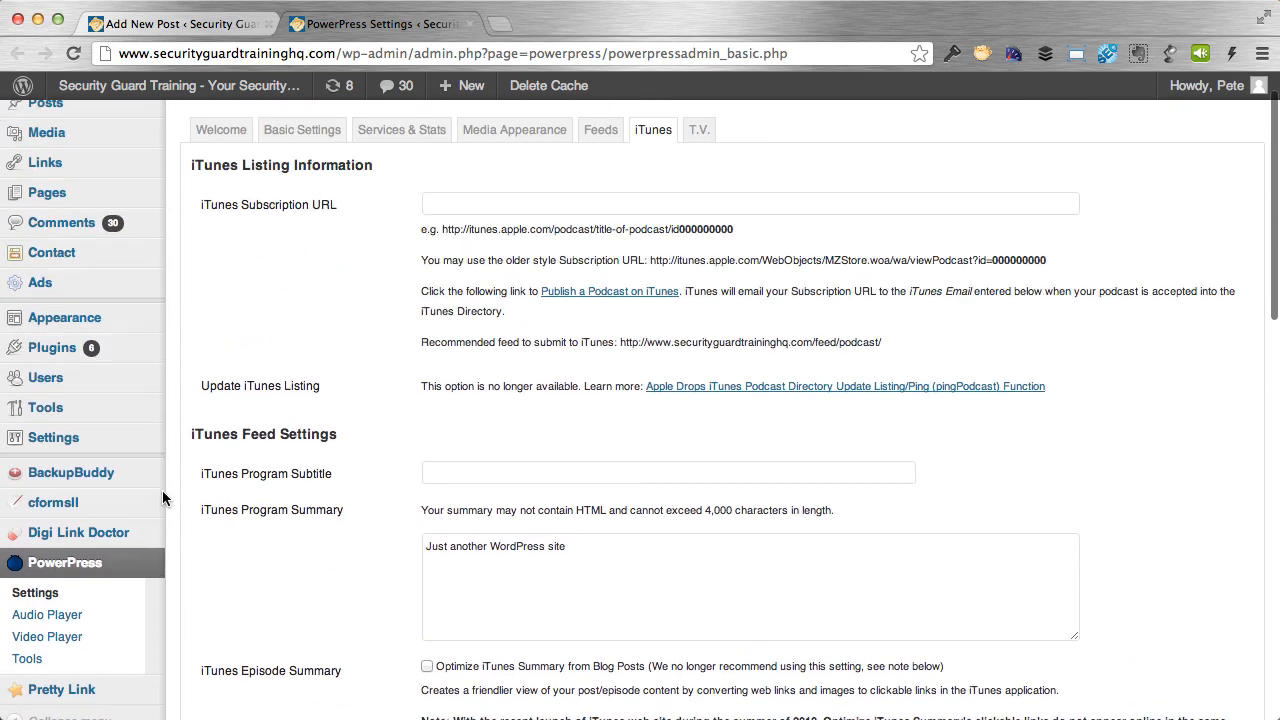
mouse_move(30, 447)
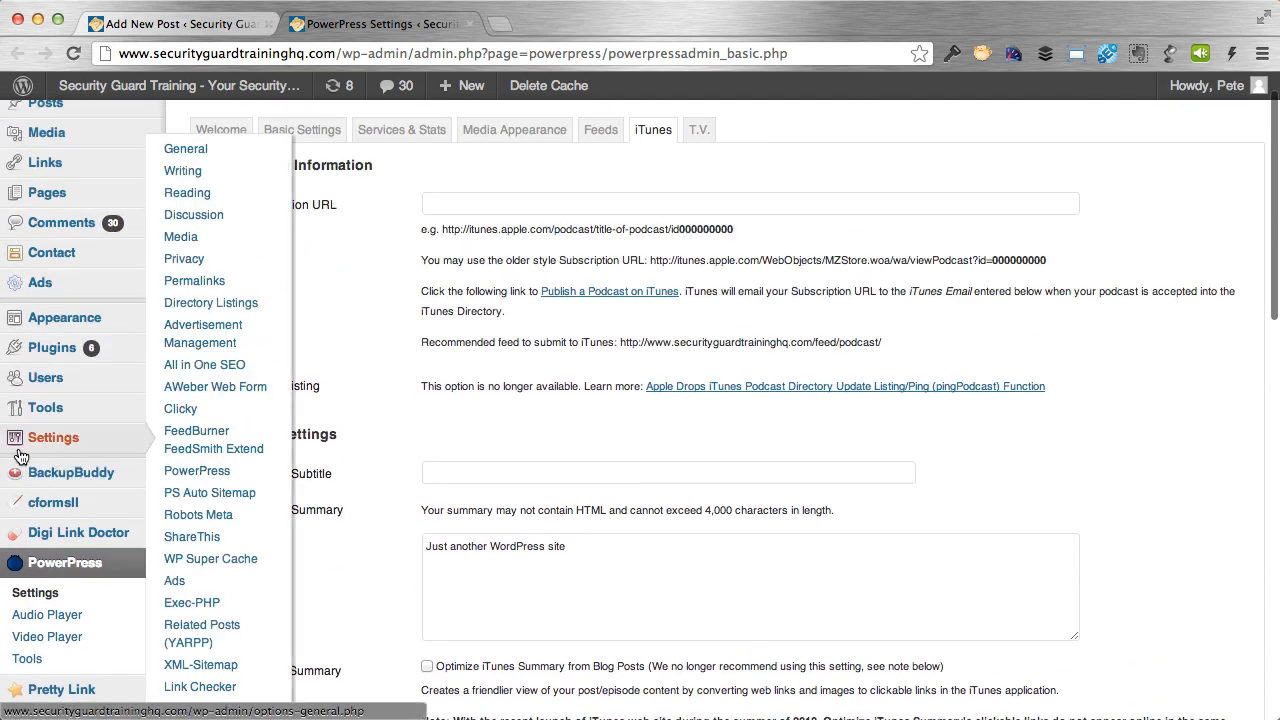
left_click(212, 149)
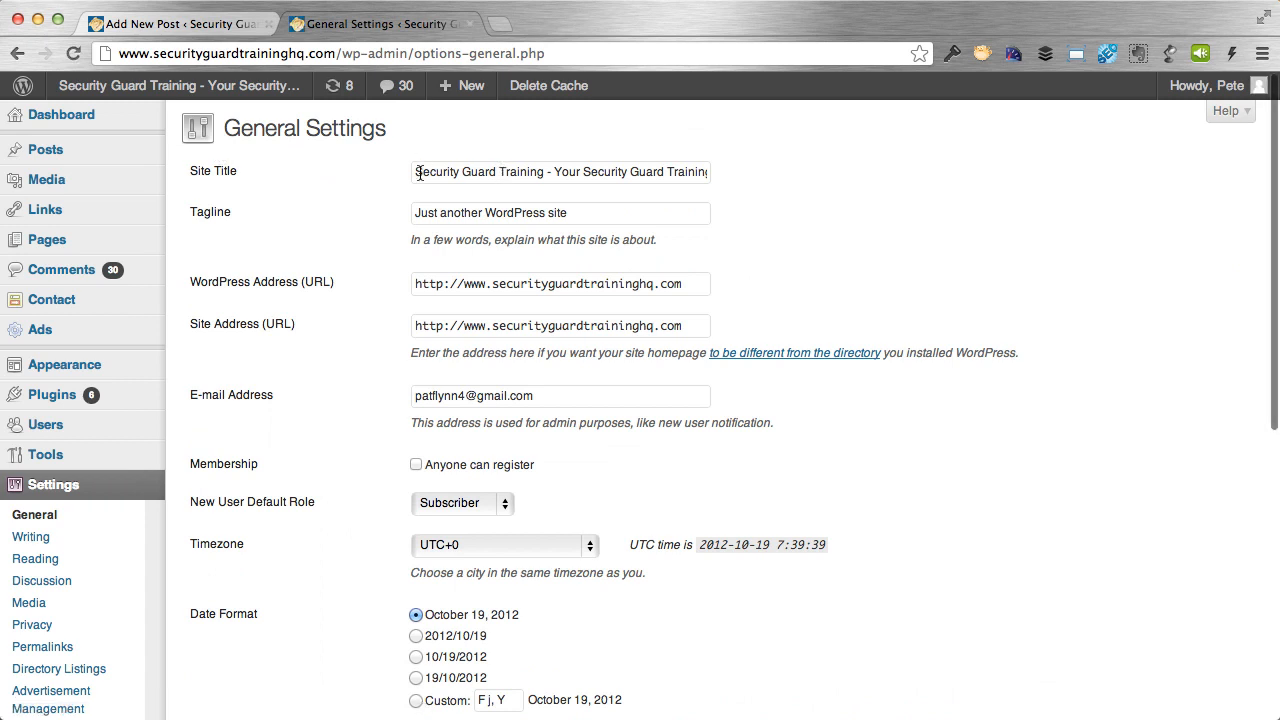
left_click_drag(416, 172, 736, 180)
left_click_drag(418, 183, 718, 174)
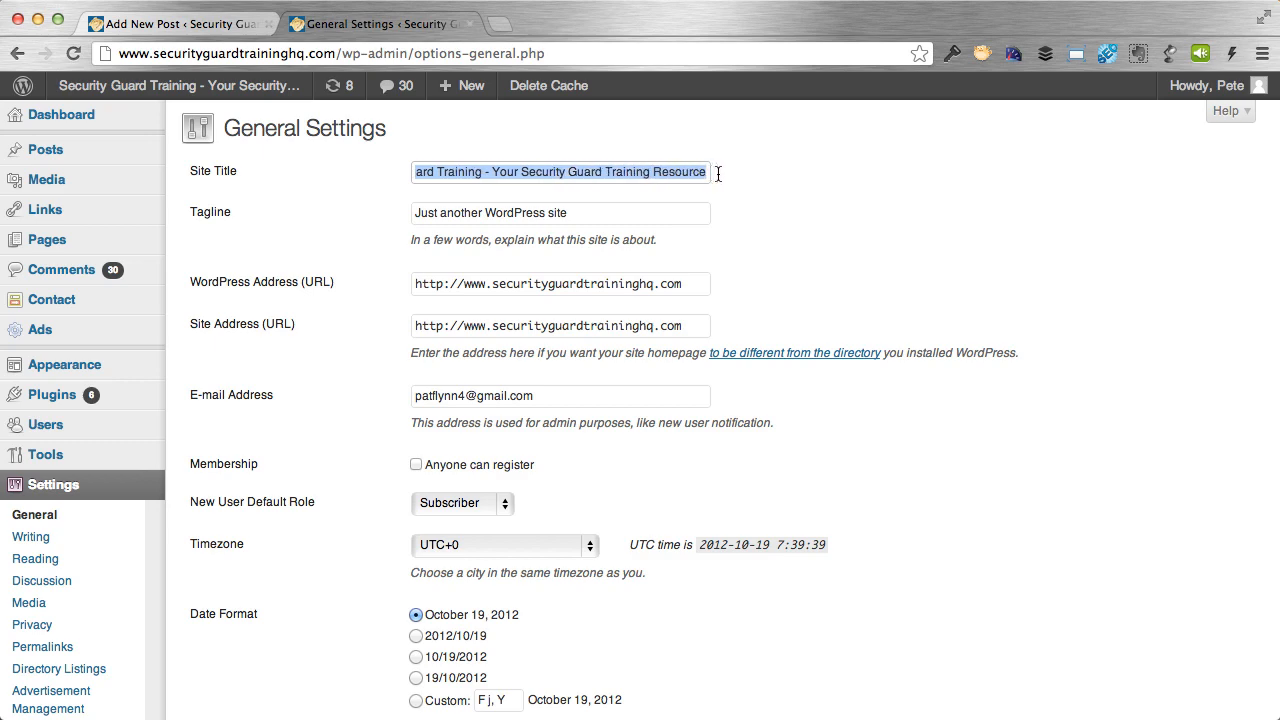
left_click(752, 181)
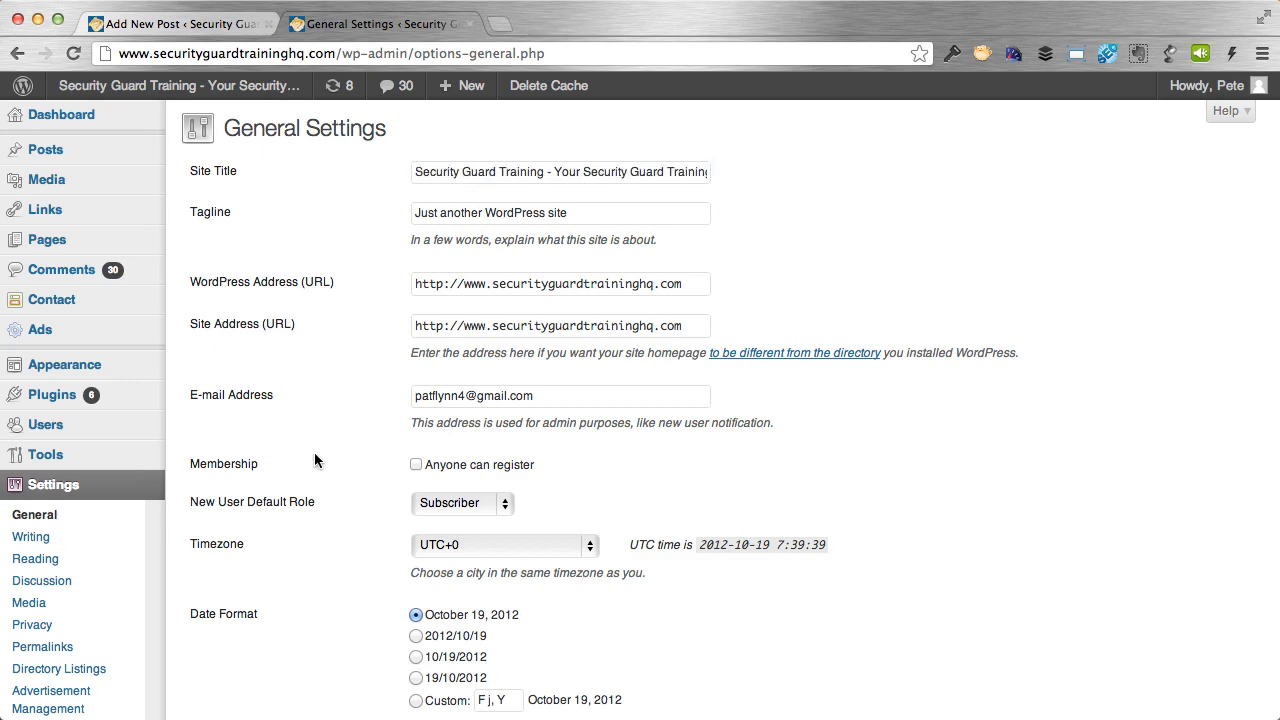
left_click(17, 53)
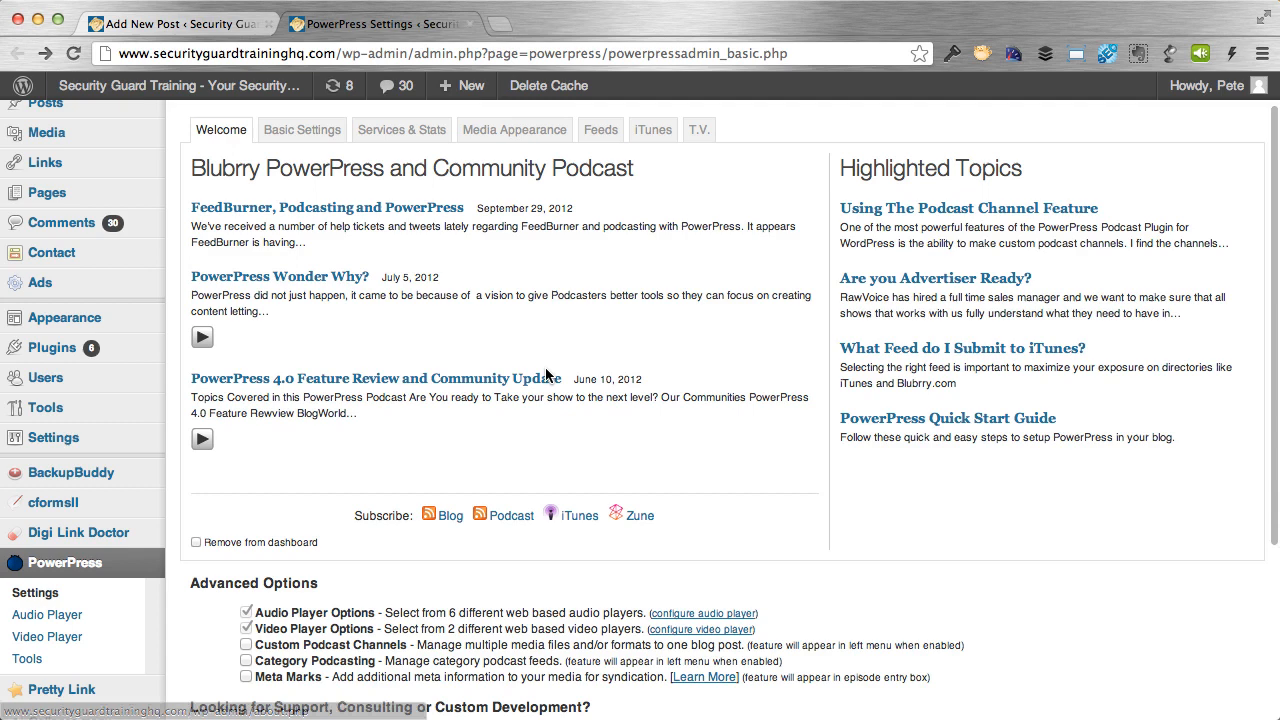
left_click(653, 129)
scroll(430, 425, "down", 1)
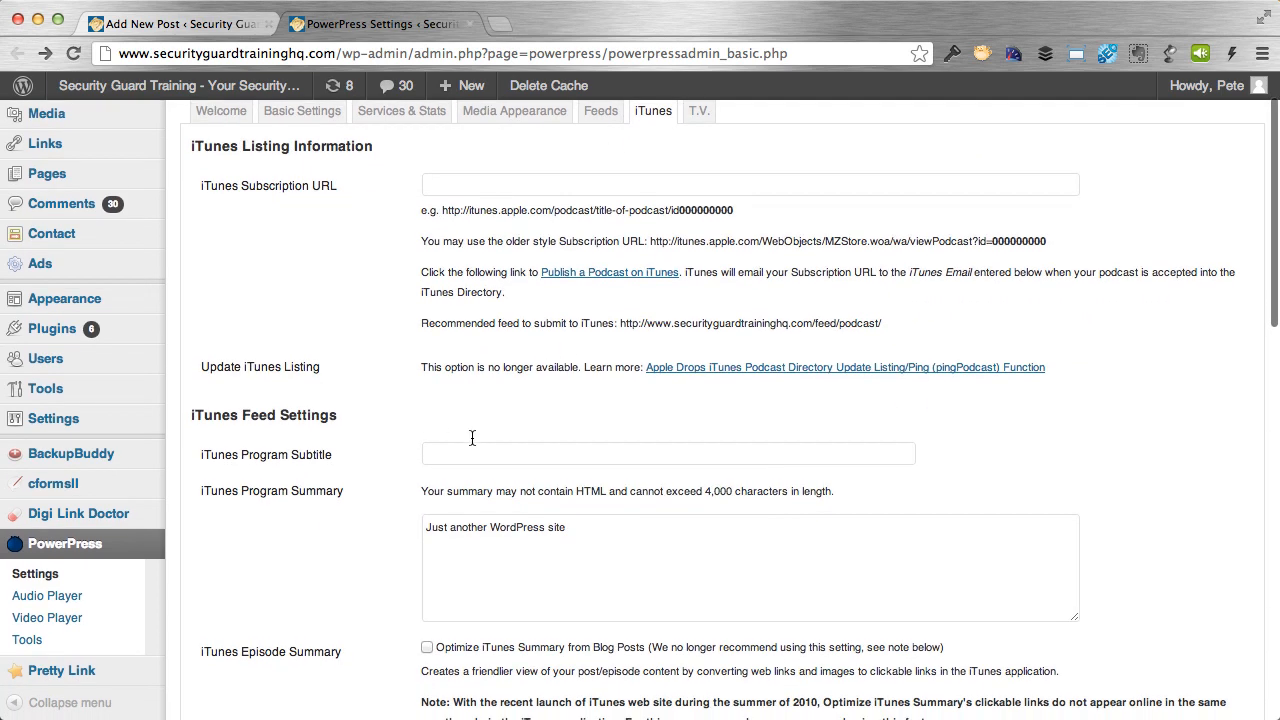
scroll(403, 455, "down", 3)
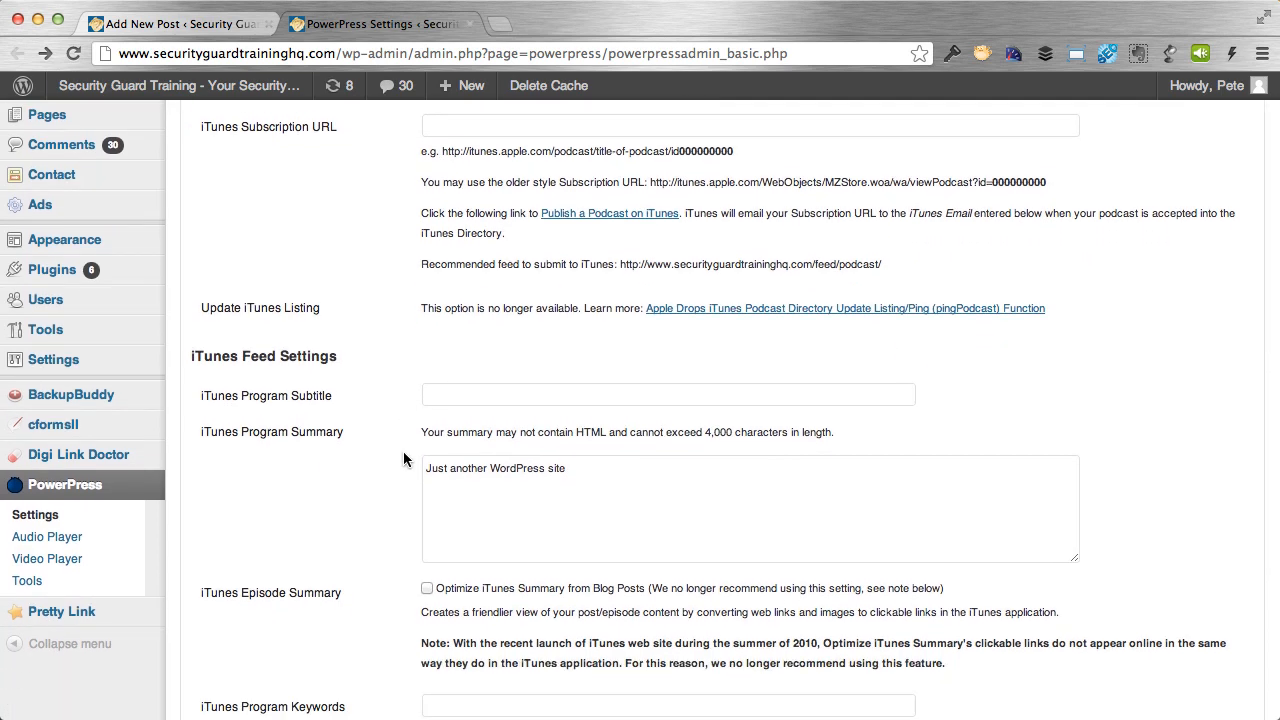
scroll(403, 459, "down", 1)
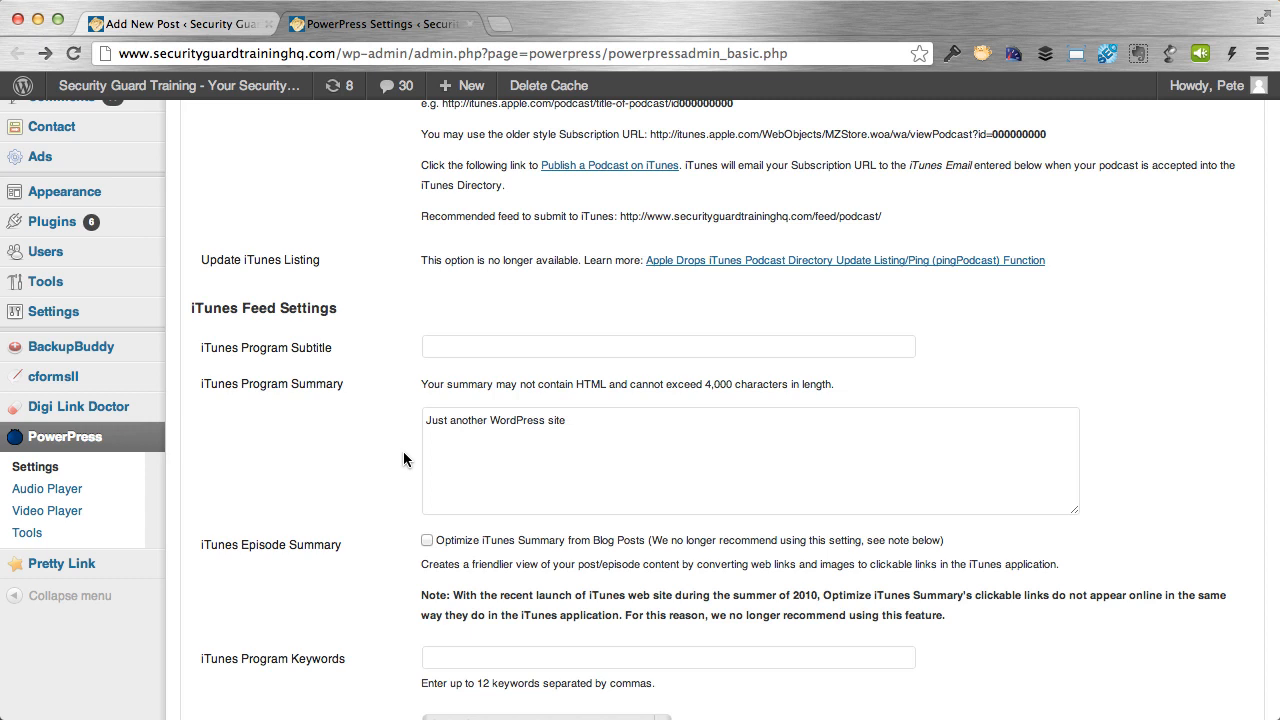
scroll(404, 452, "up", 4)
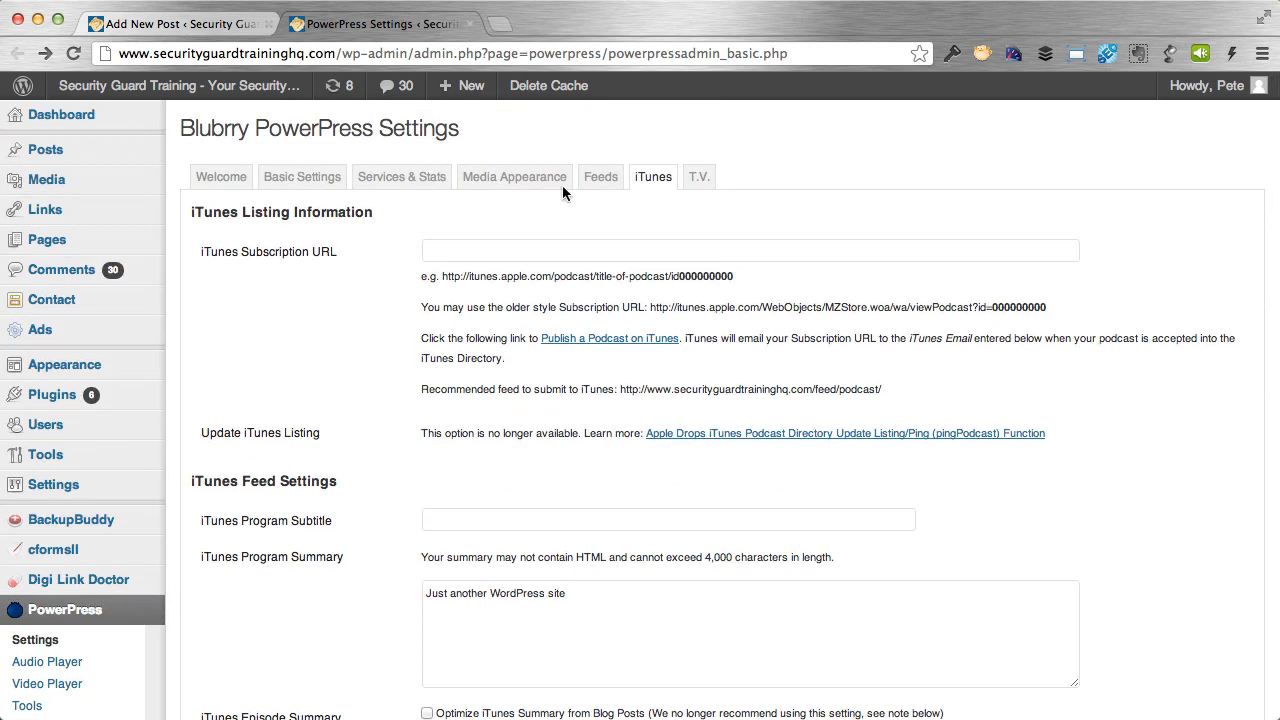
left_click(224, 180)
Tick Custom Podcast Channels under Advanced Options and save.
scroll(375, 432, "down", 1)
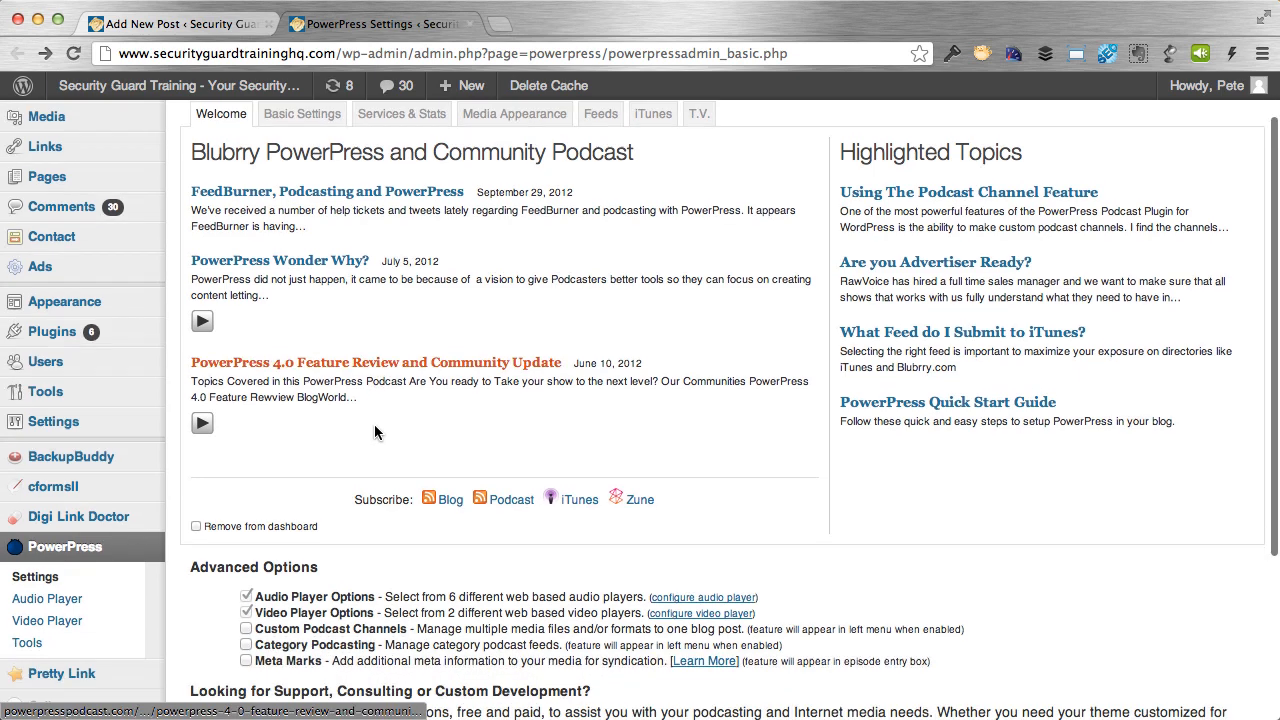
scroll(375, 432, "down", 3)
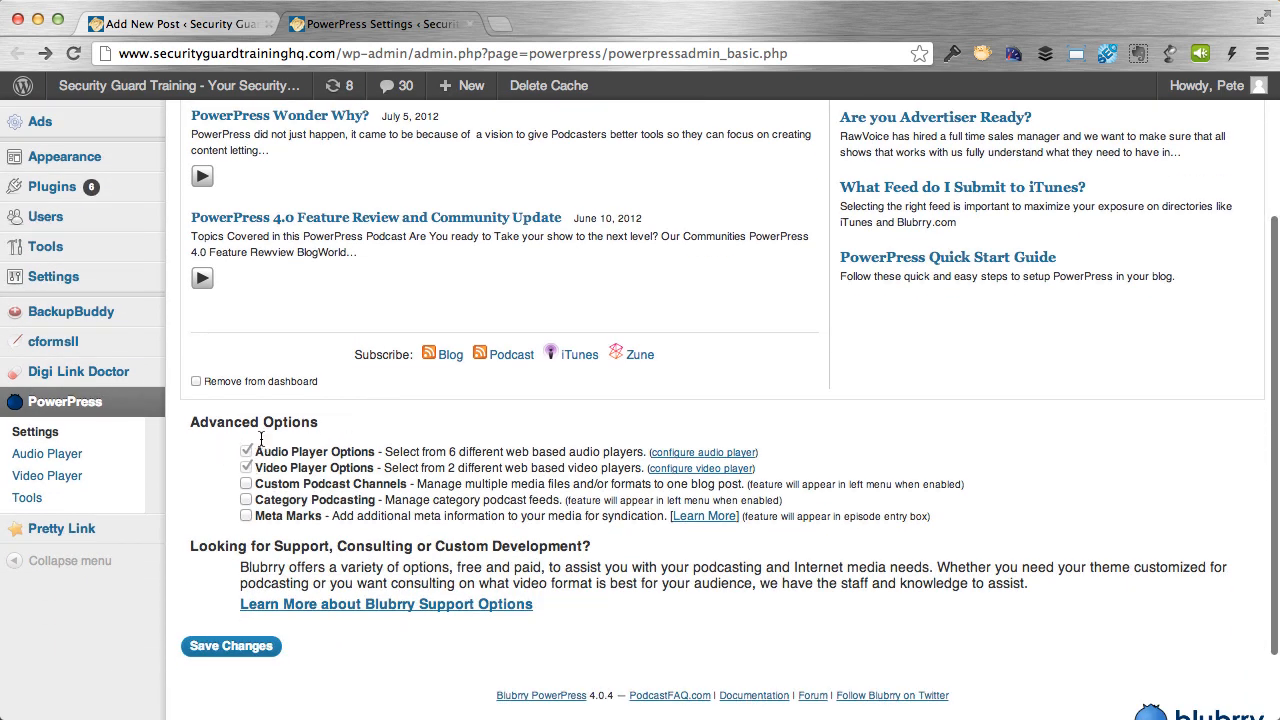
left_click(246, 484)
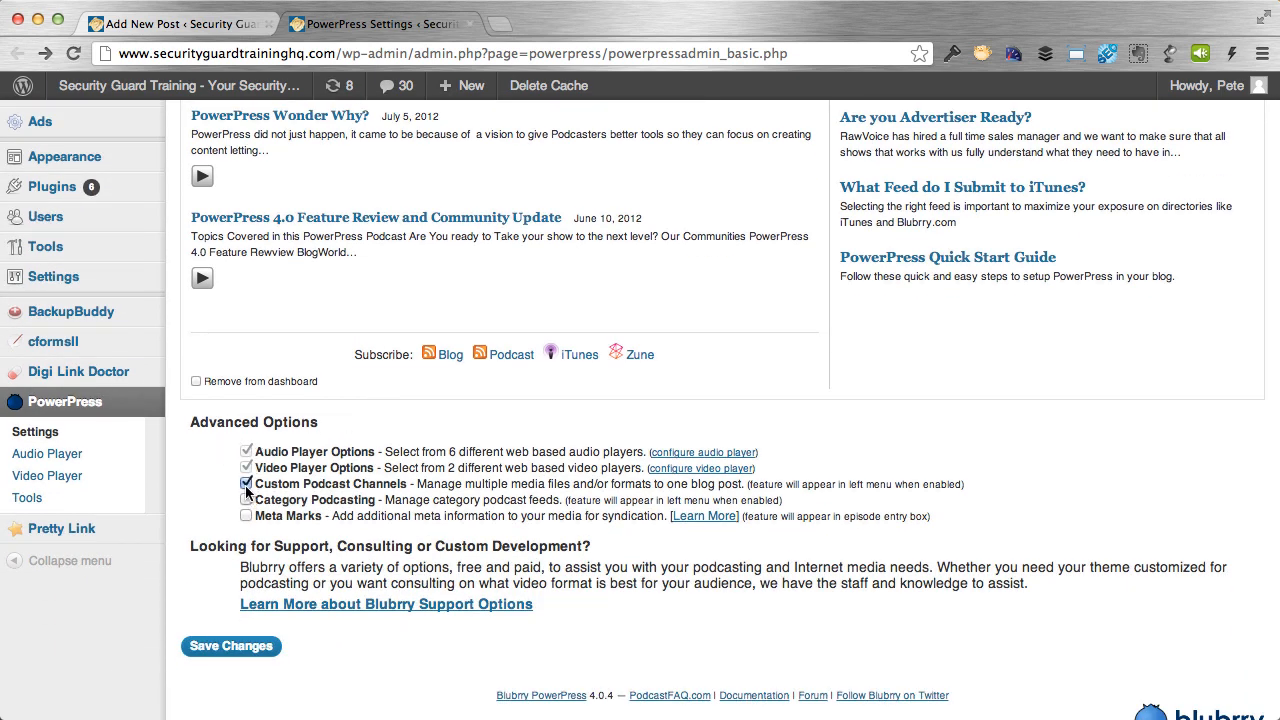
left_click(219, 648)
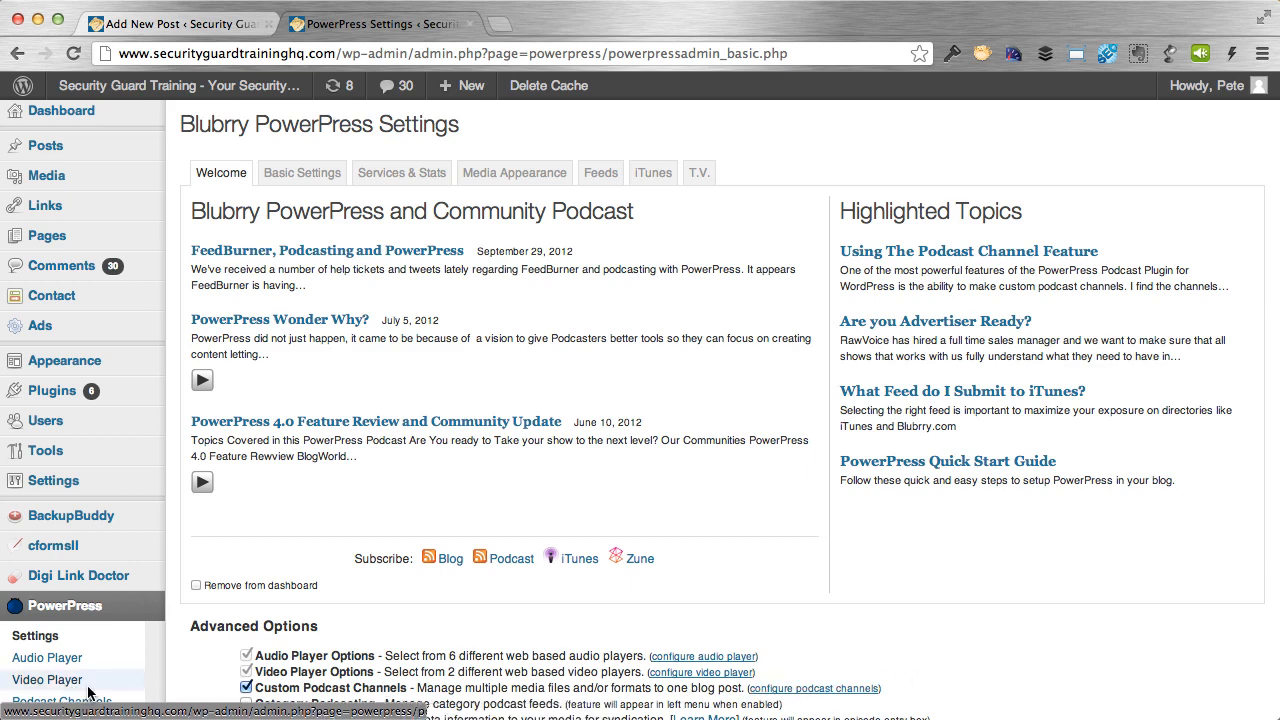
Open the default Podcast channel for editing from the Custom Podcast Channels list.
left_click(838, 689)
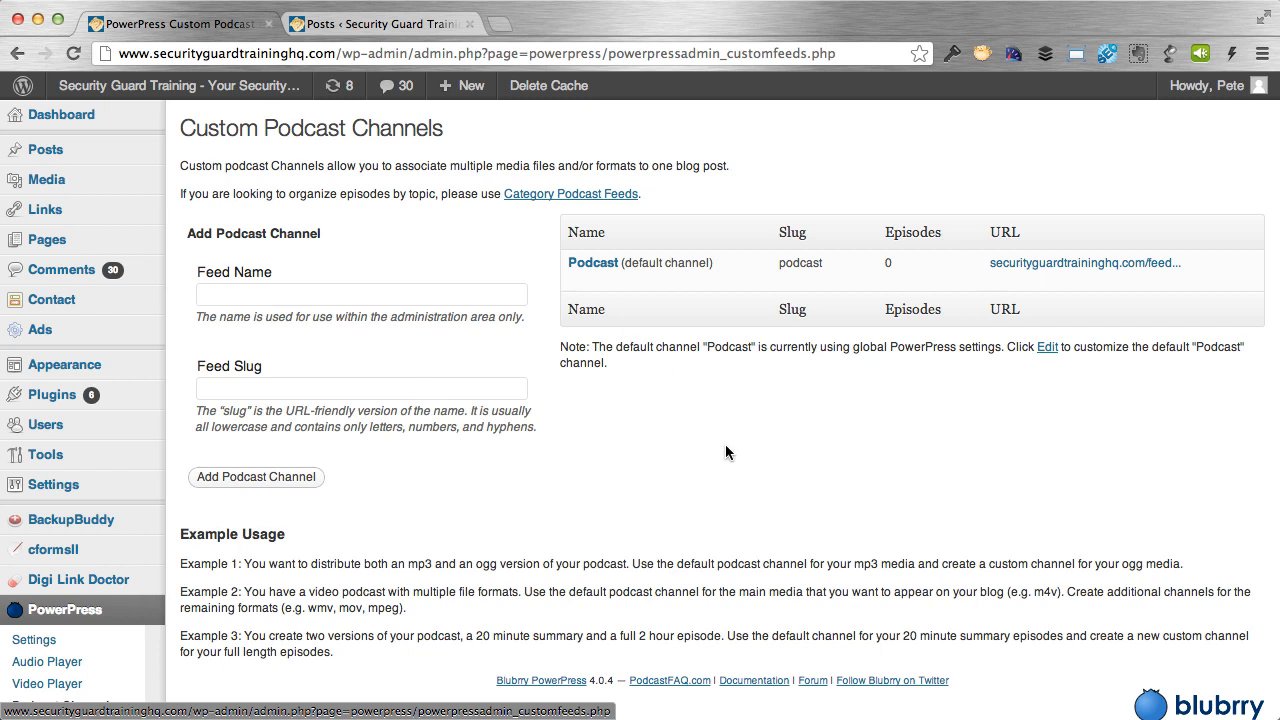
mouse_move(556, 266)
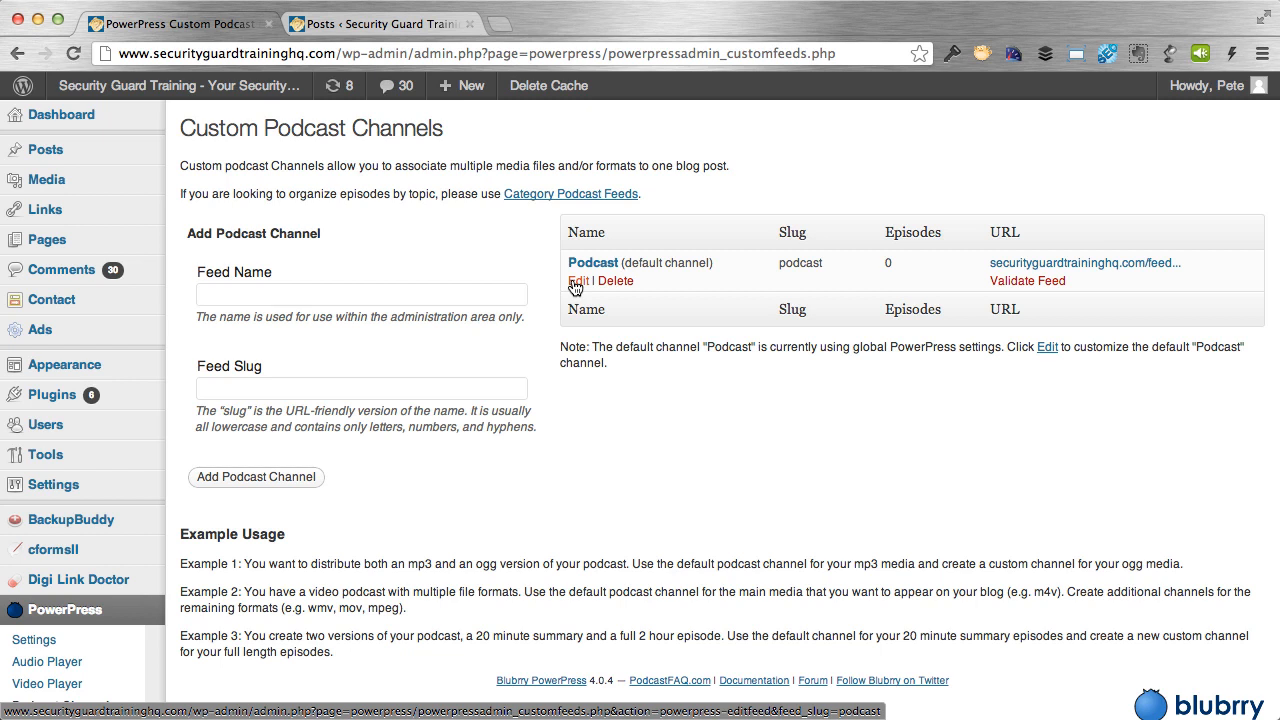
left_click(577, 283)
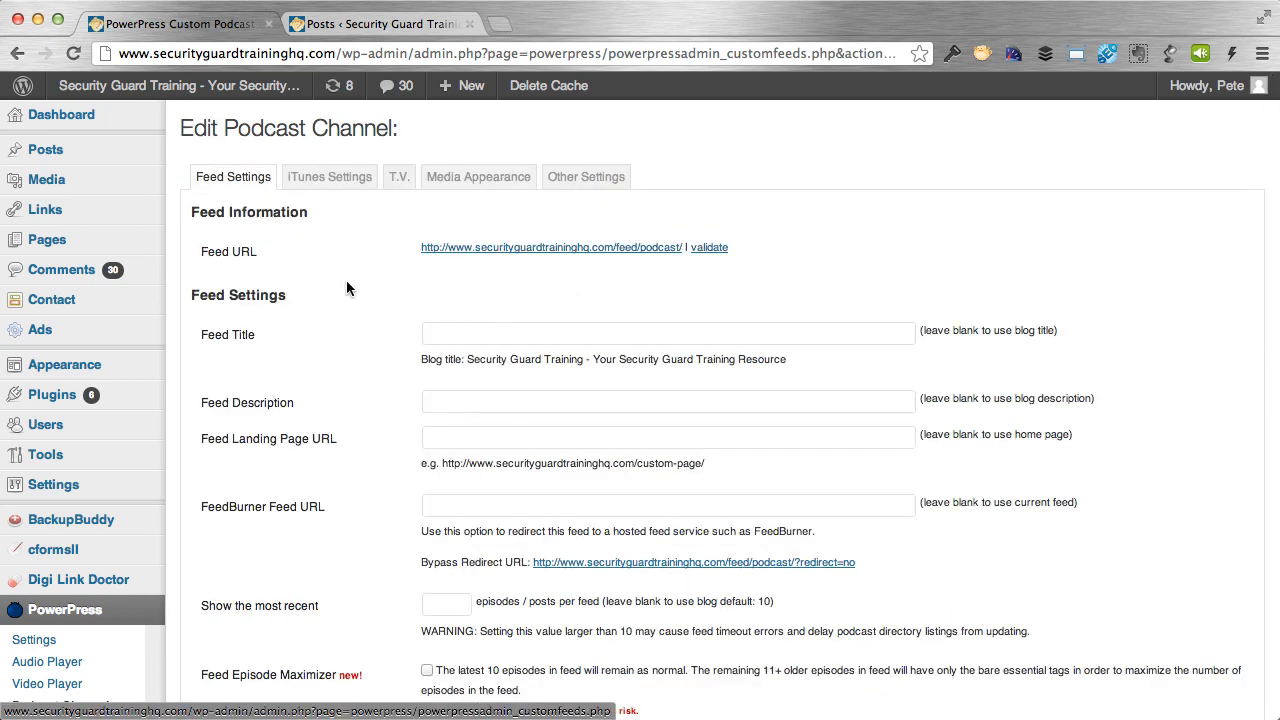
scroll(234, 176, "down", 3)
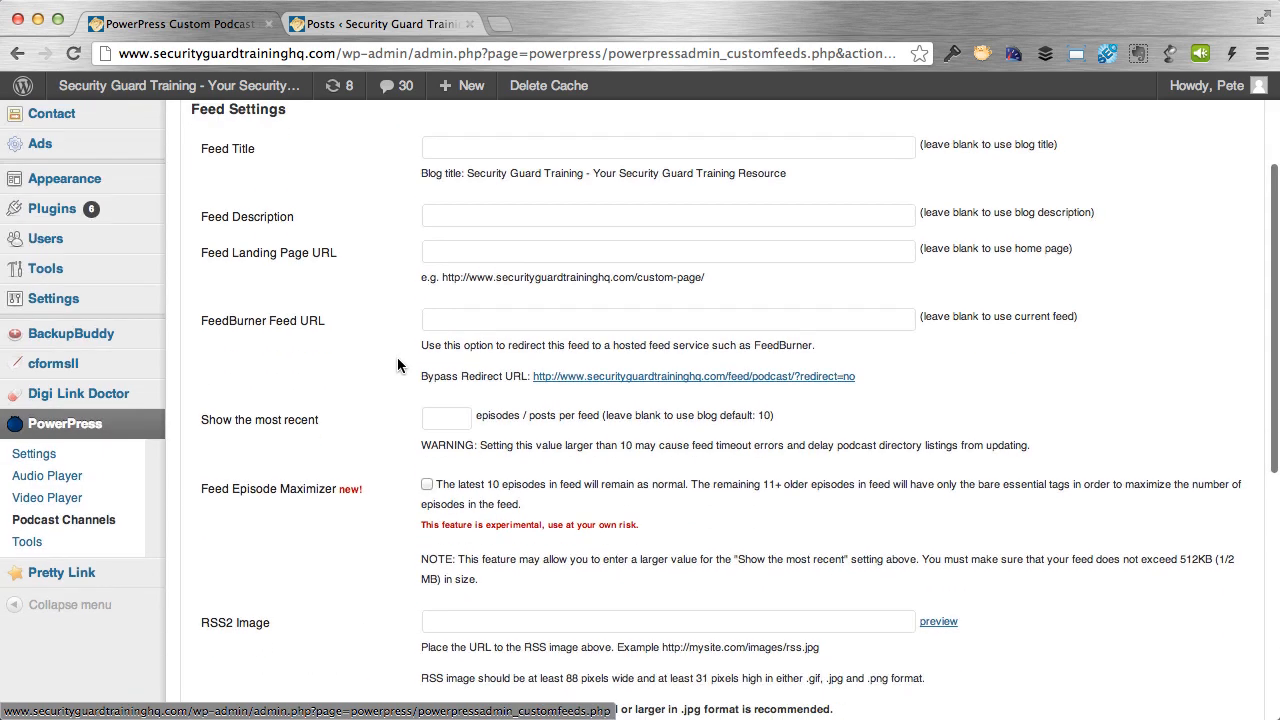
scroll(398, 324, "up", 3)
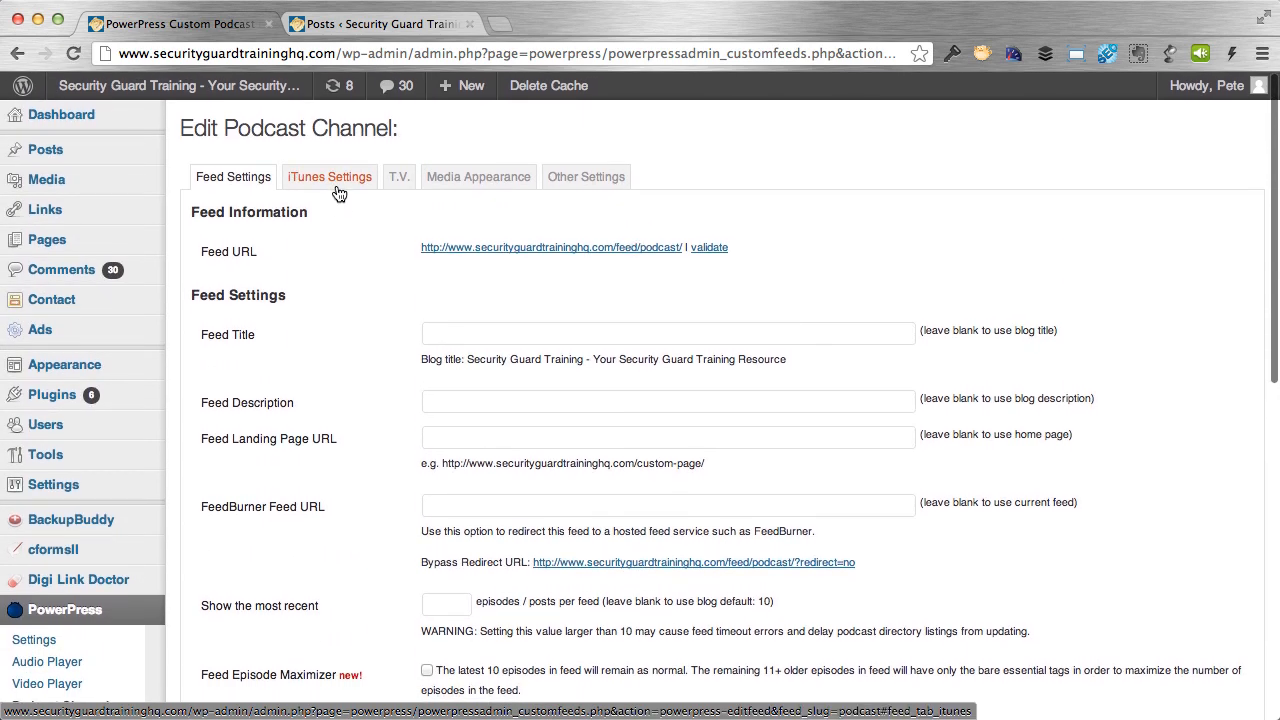
left_click(362, 179)
left_click(256, 179)
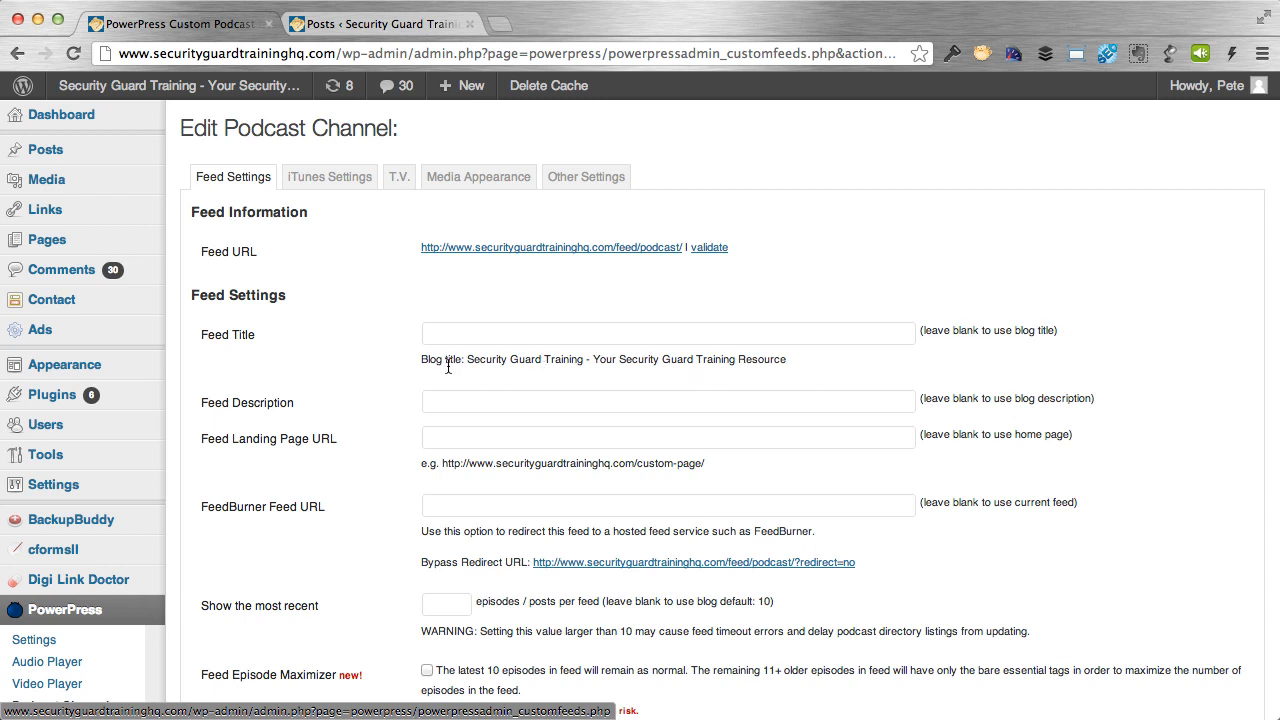
Set the channel's Feed Title to 'The Ultimate Security Guard Training Podcast' and save the changes.
left_click(628, 334)
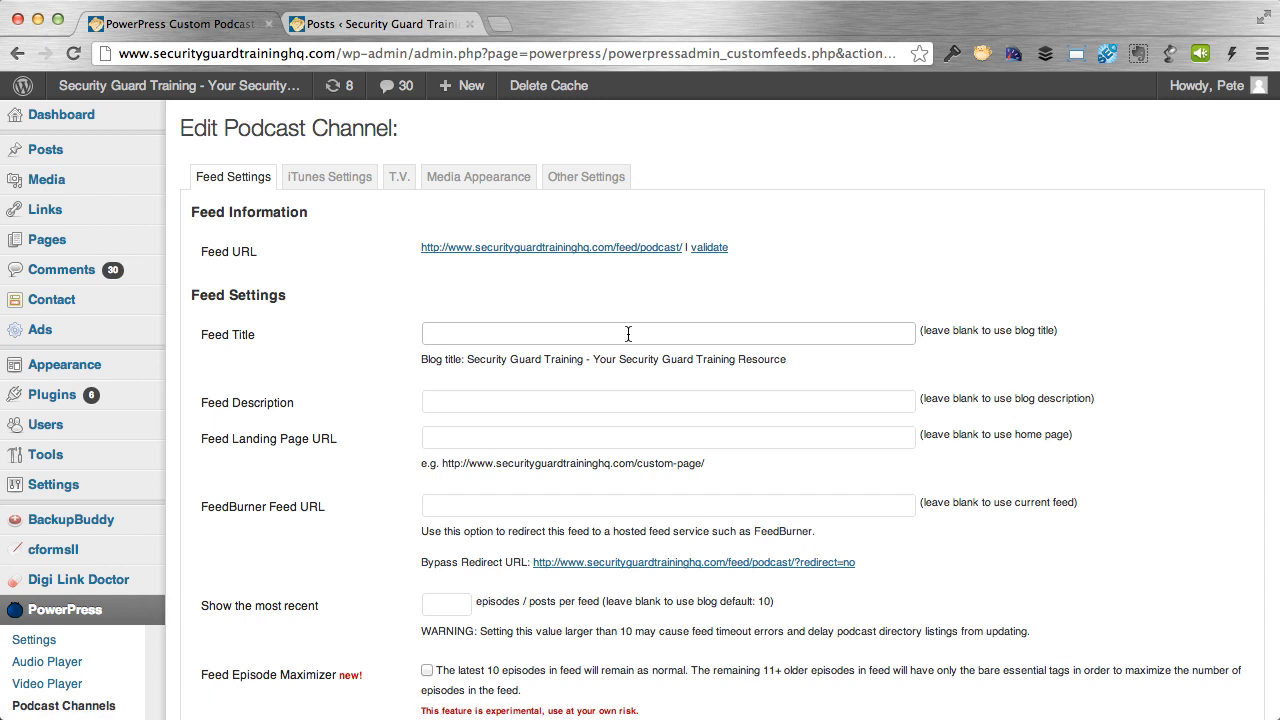
type("T")
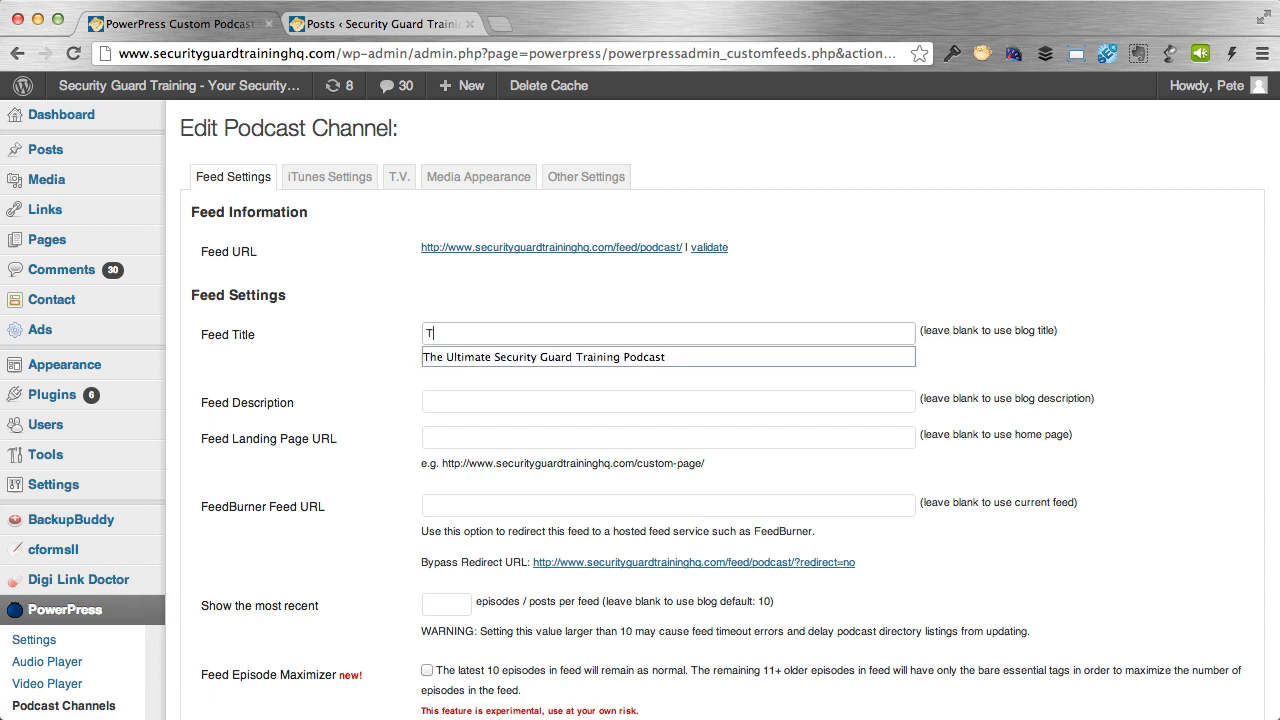
key("Down")
key("Tab")
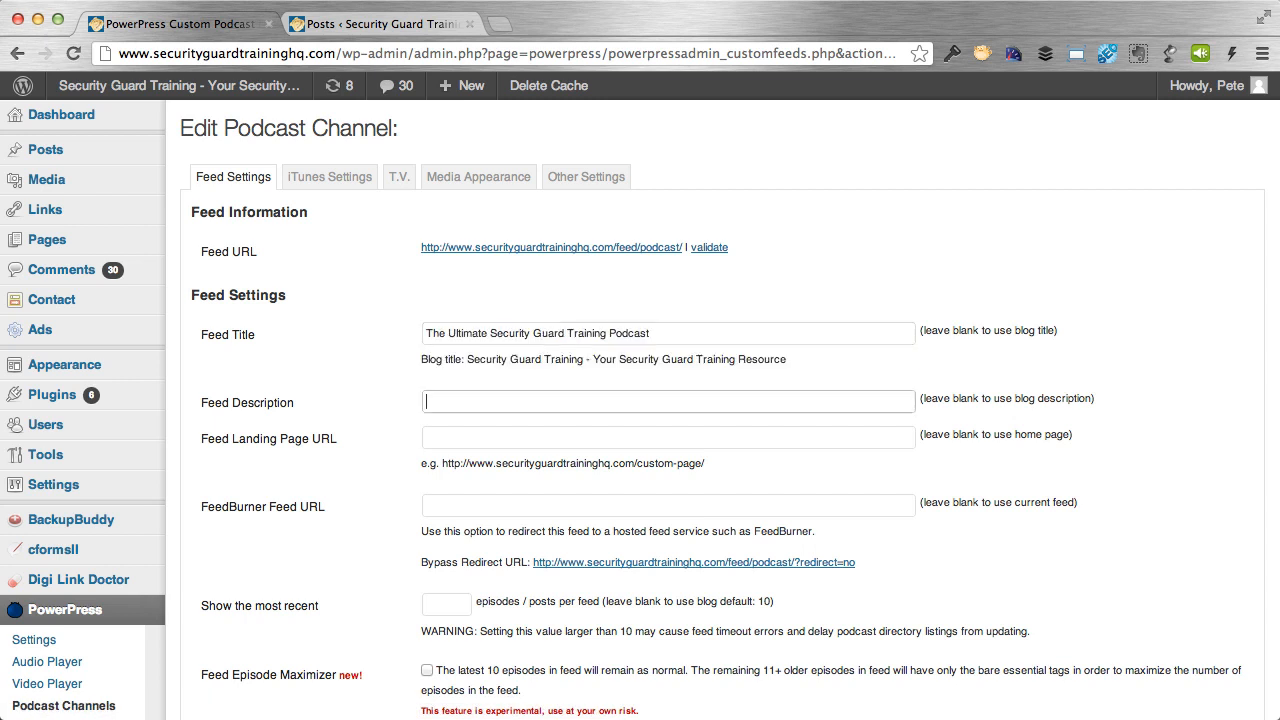
left_click(788, 304)
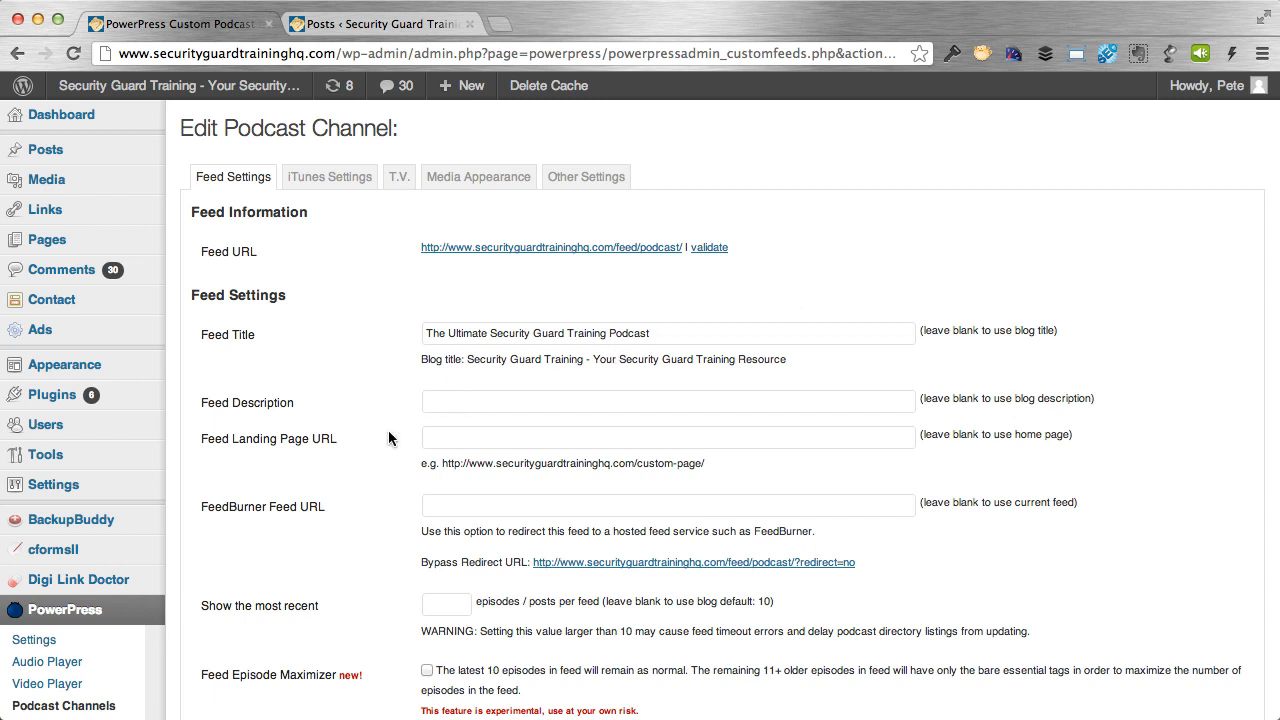
scroll(403, 463, "down", 2)
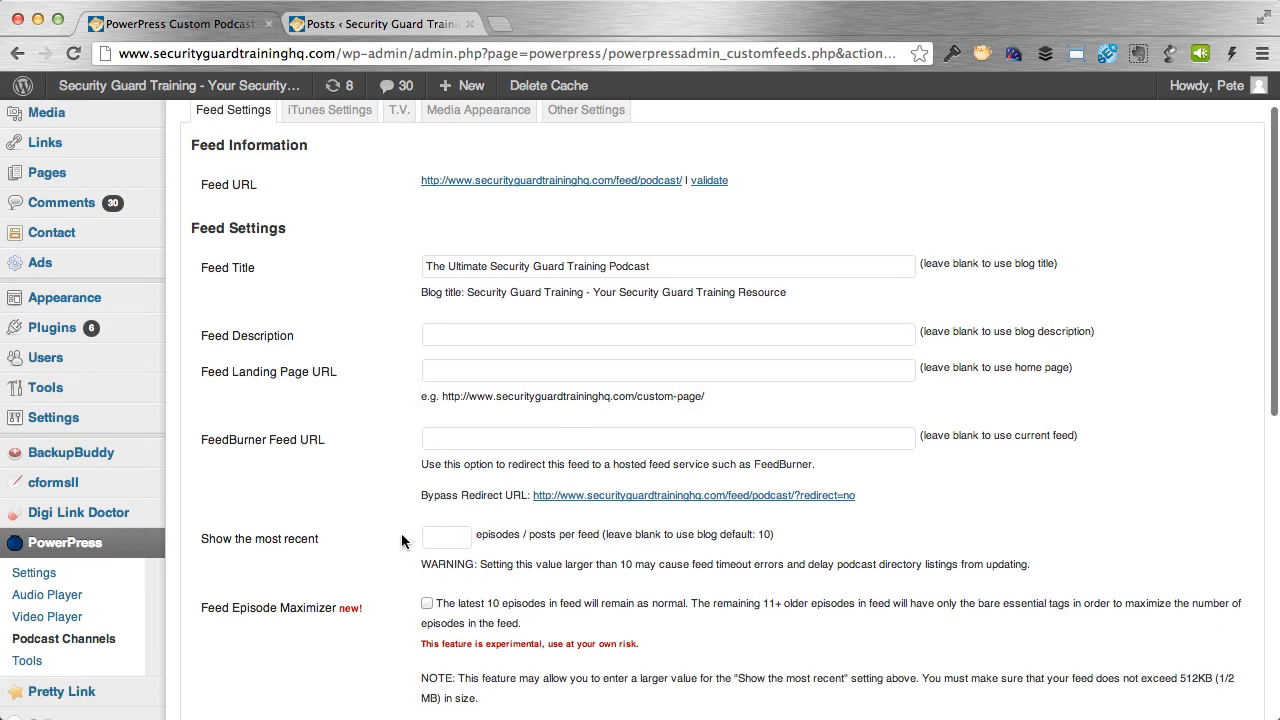
scroll(395, 558, "down", 1)
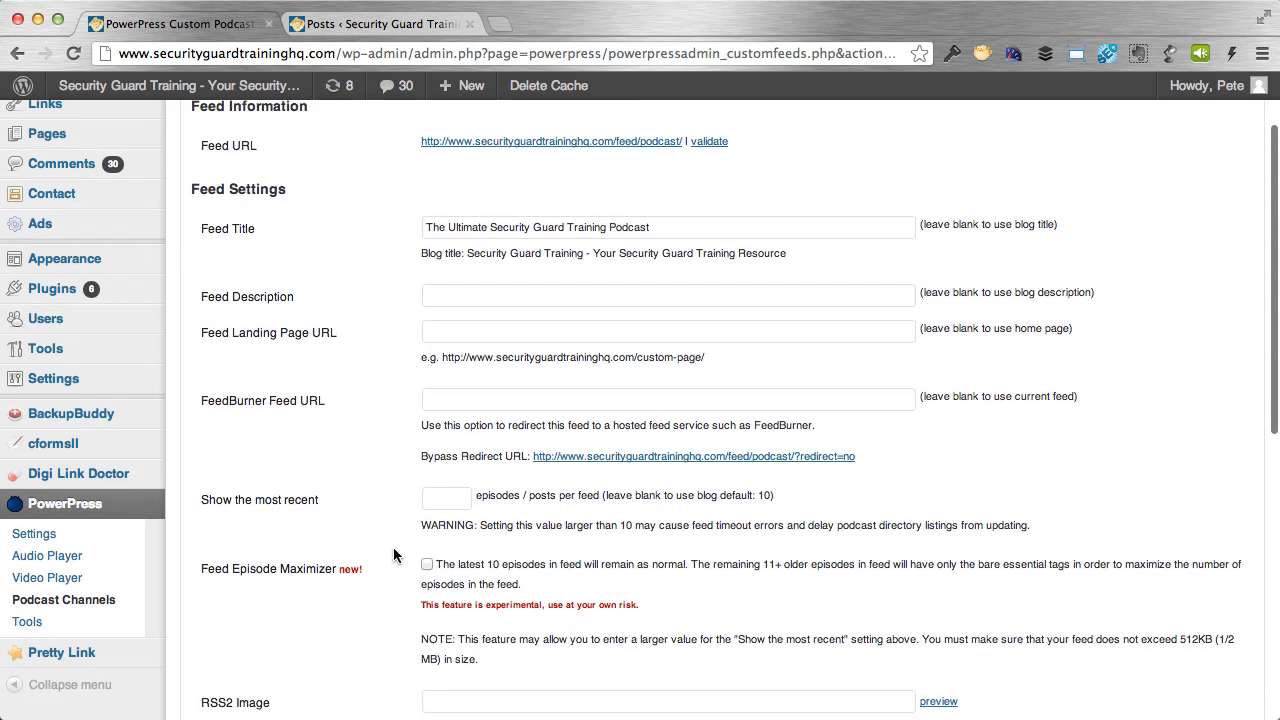
scroll(416, 603, "down", 15)
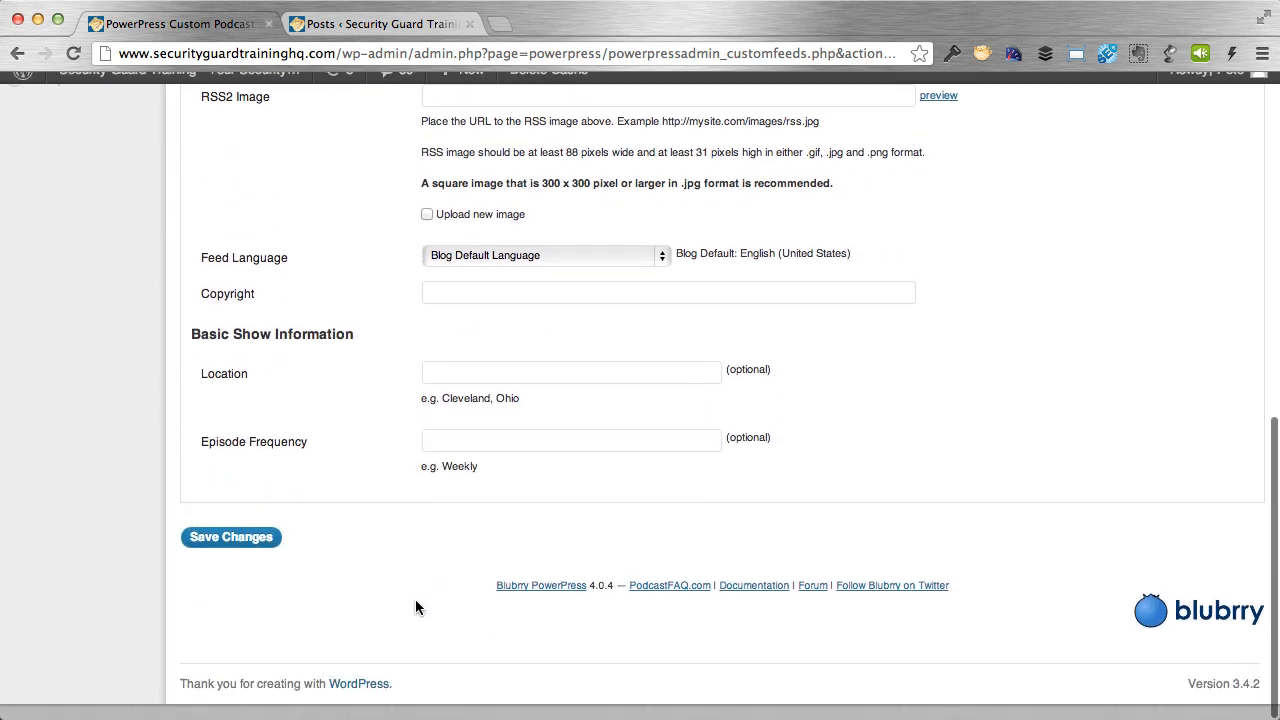
left_click(254, 563)
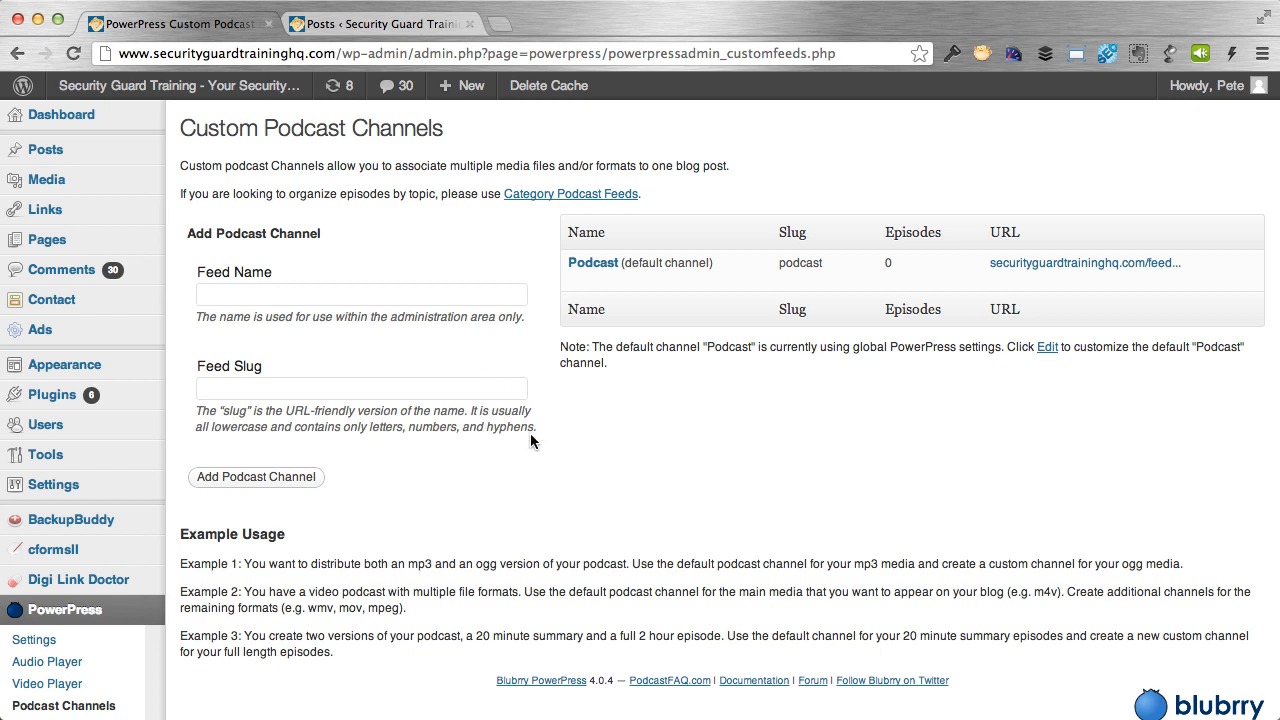
scroll(615, 514, "down", 3)
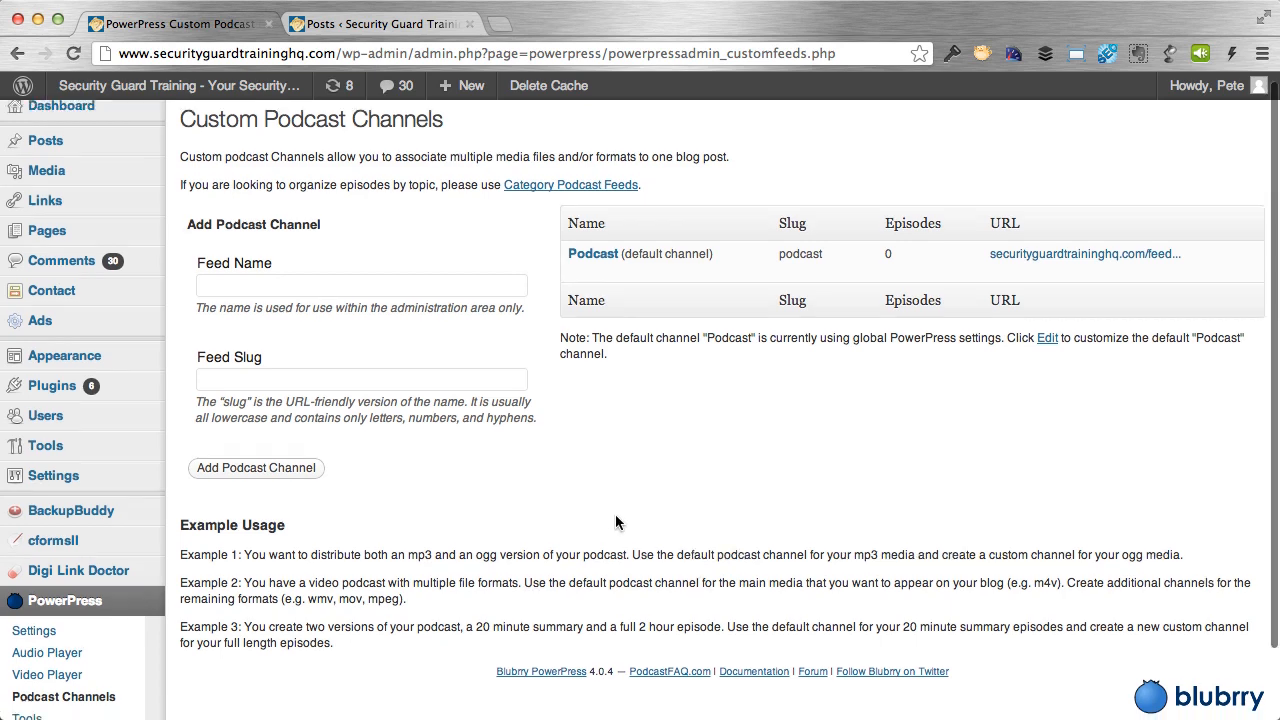
Go to the iTunes tab of the main PowerPress settings.
left_click(41, 558)
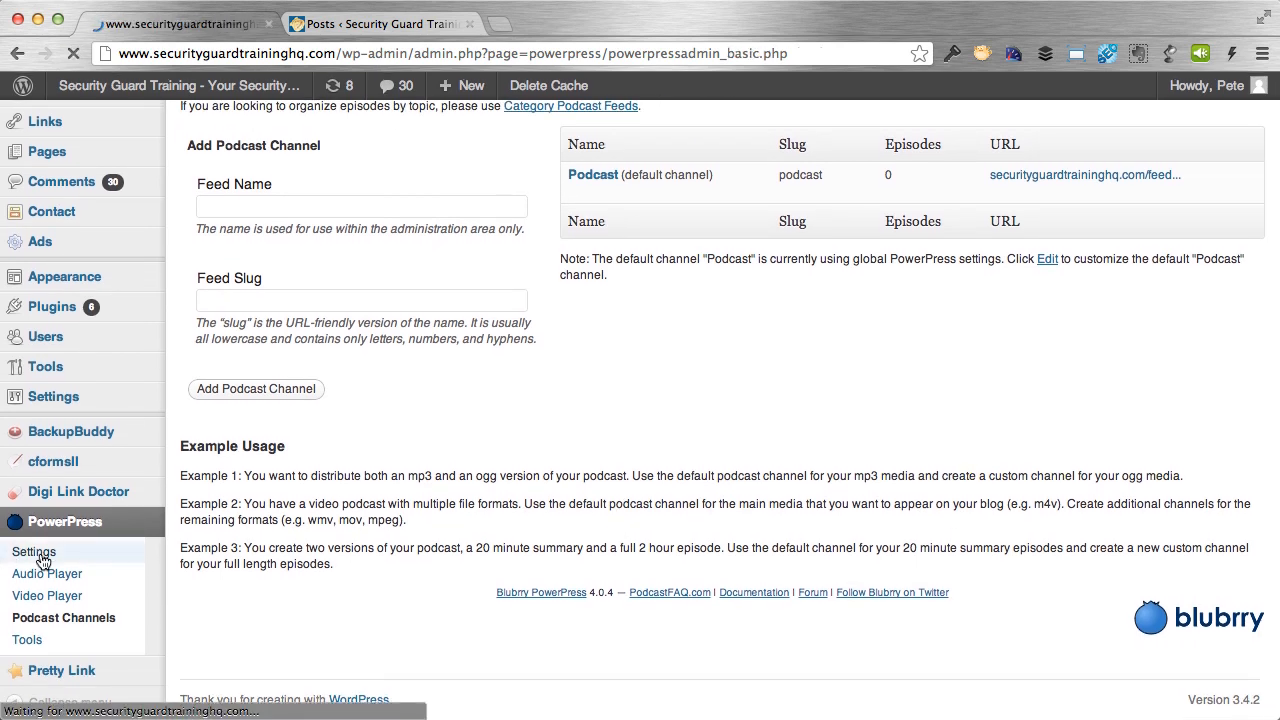
left_click(650, 180)
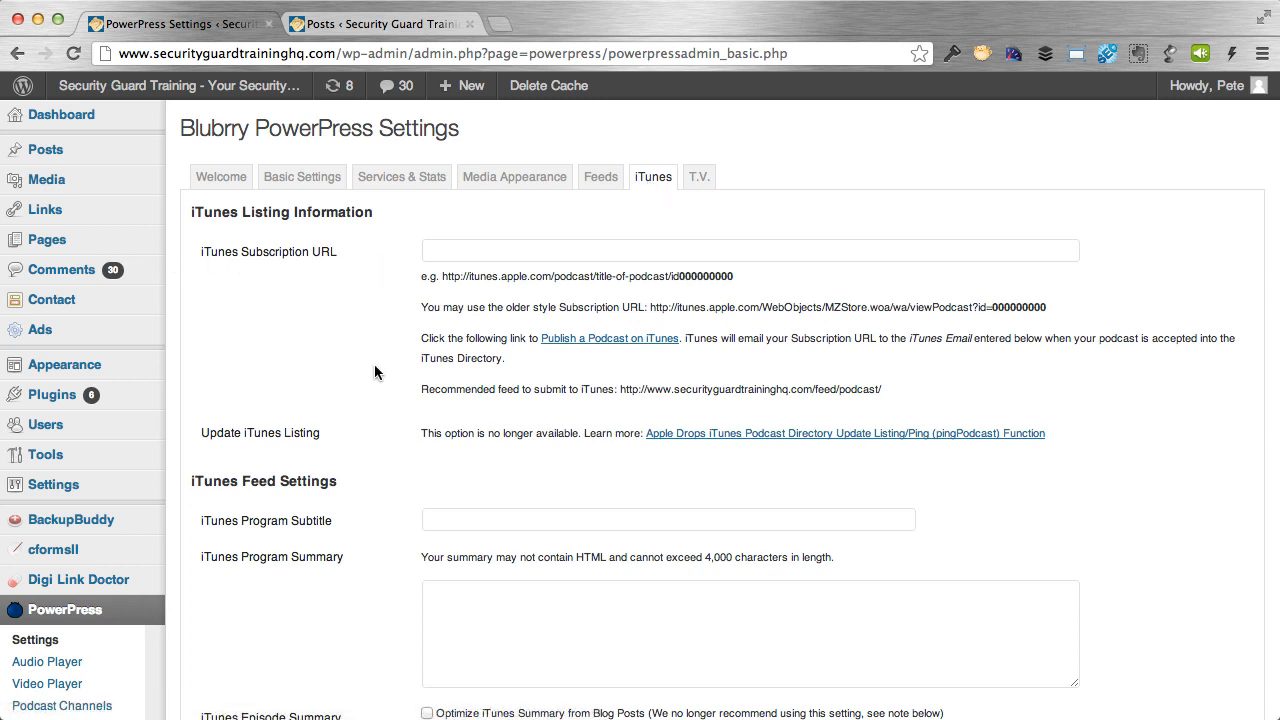
scroll(375, 372, "down", 6)
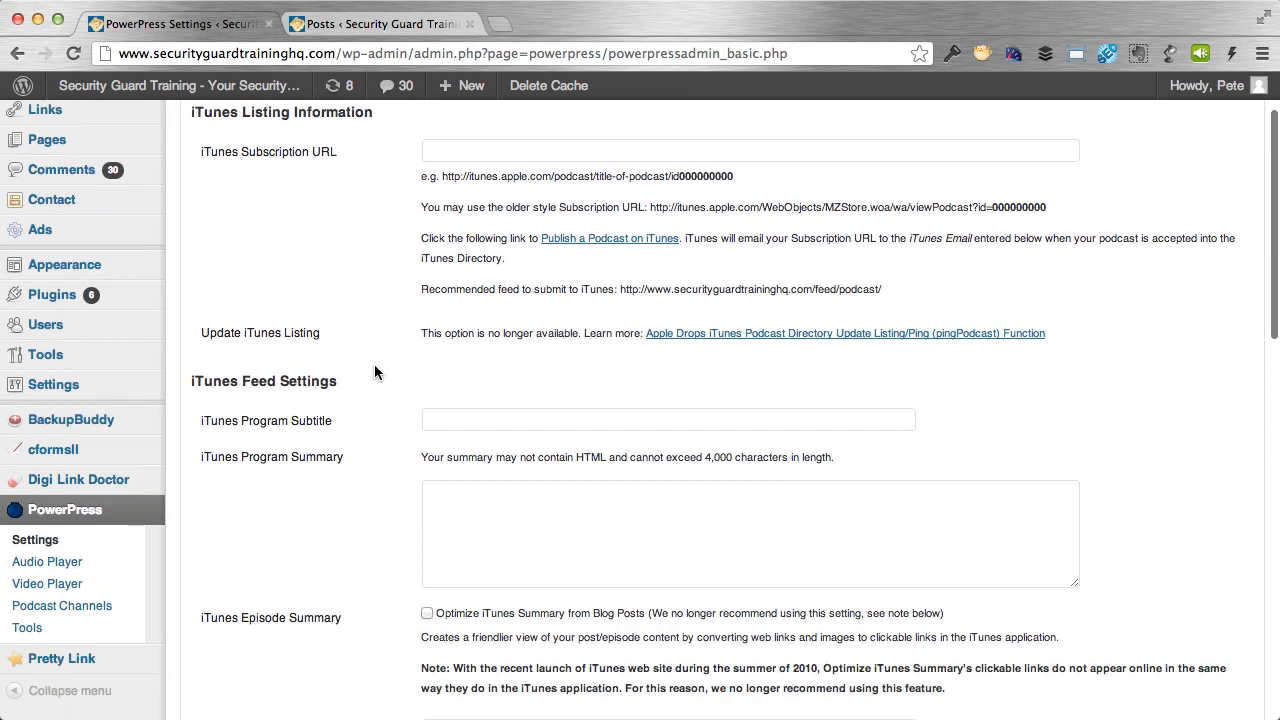
scroll(378, 368, "down", 1)
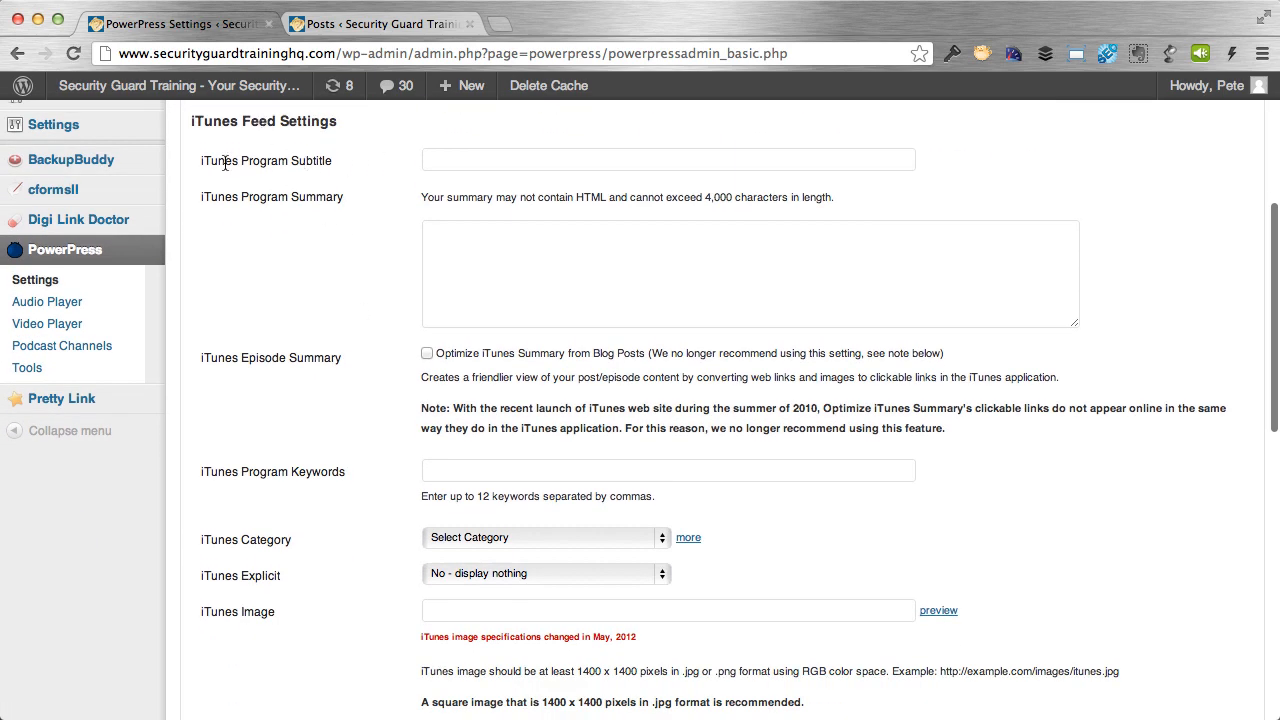
Paste a one-line podcast description into the iTunes Program Subtitle field.
left_click(500, 162)
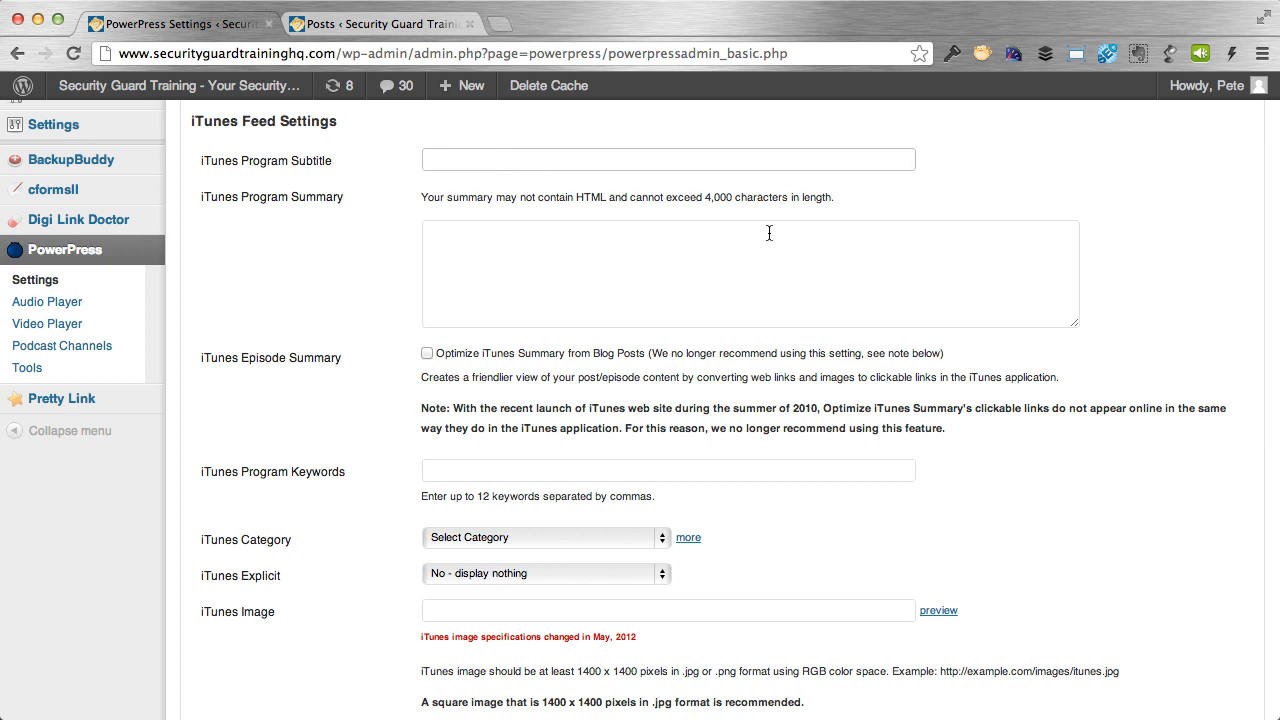
key("super+Tab")
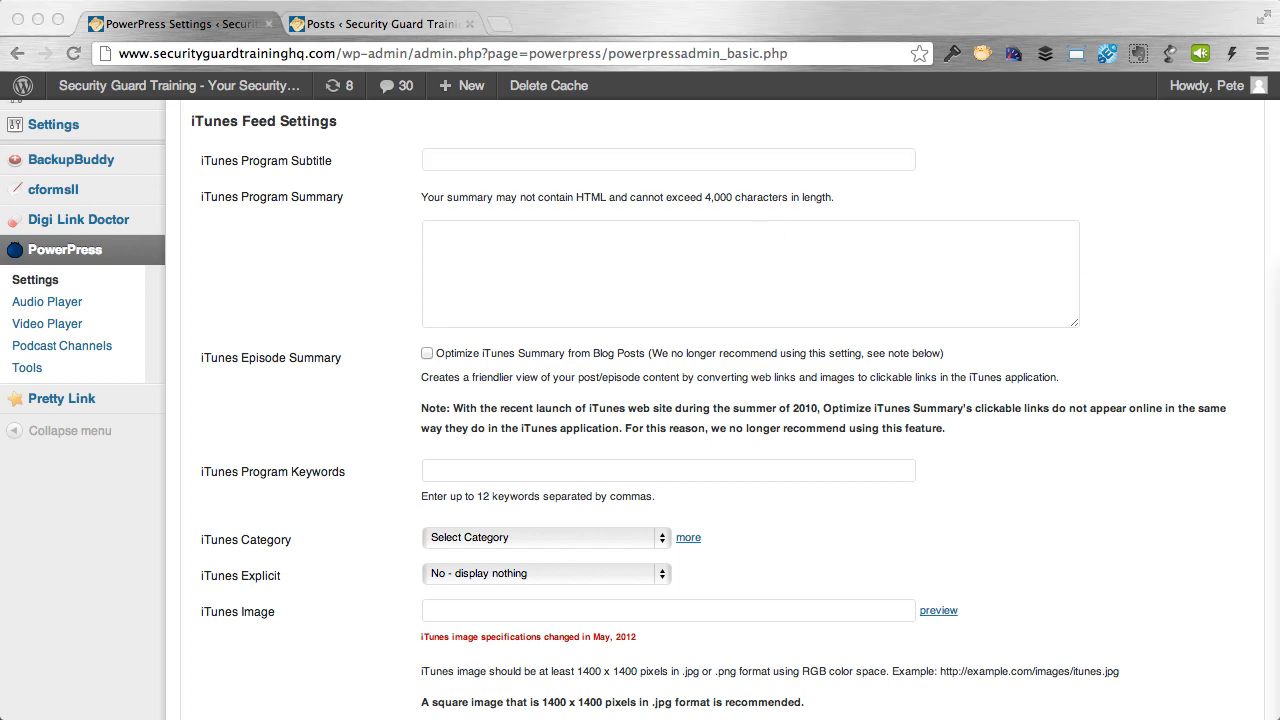
left_click(575, 15)
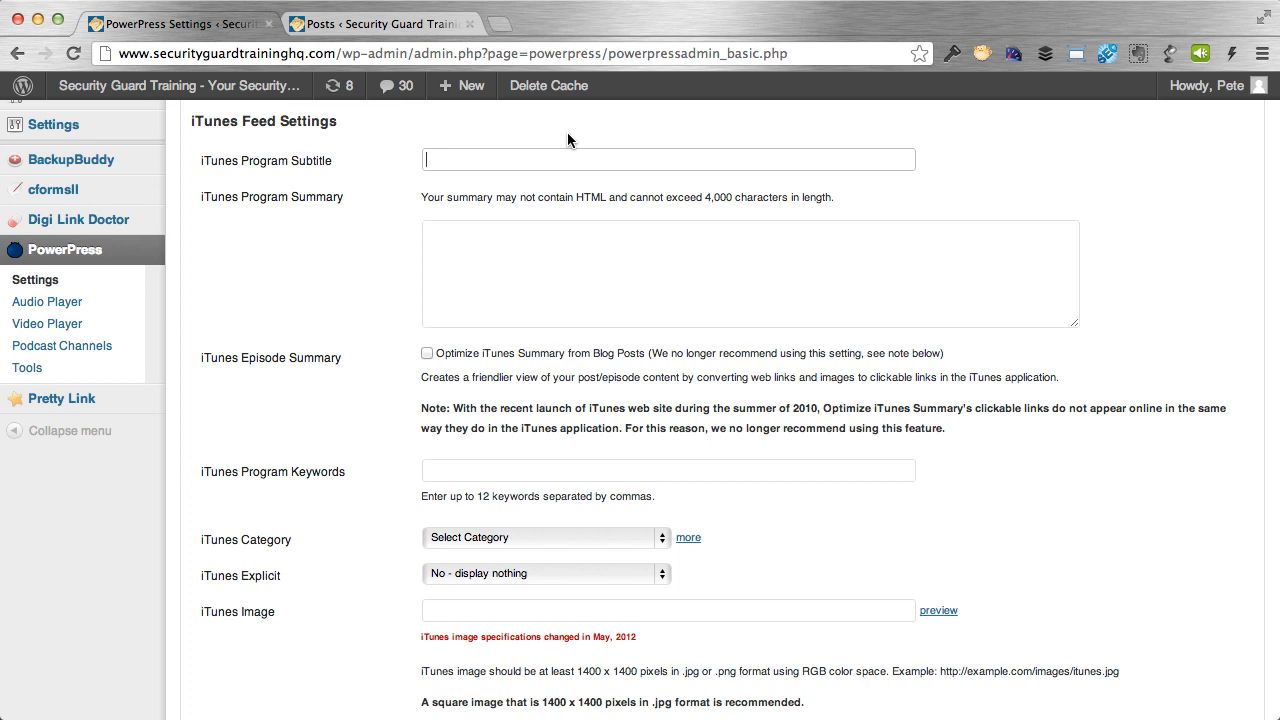
key("super+v")
left_click_drag(698, 160, 343, 163)
left_click(381, 162)
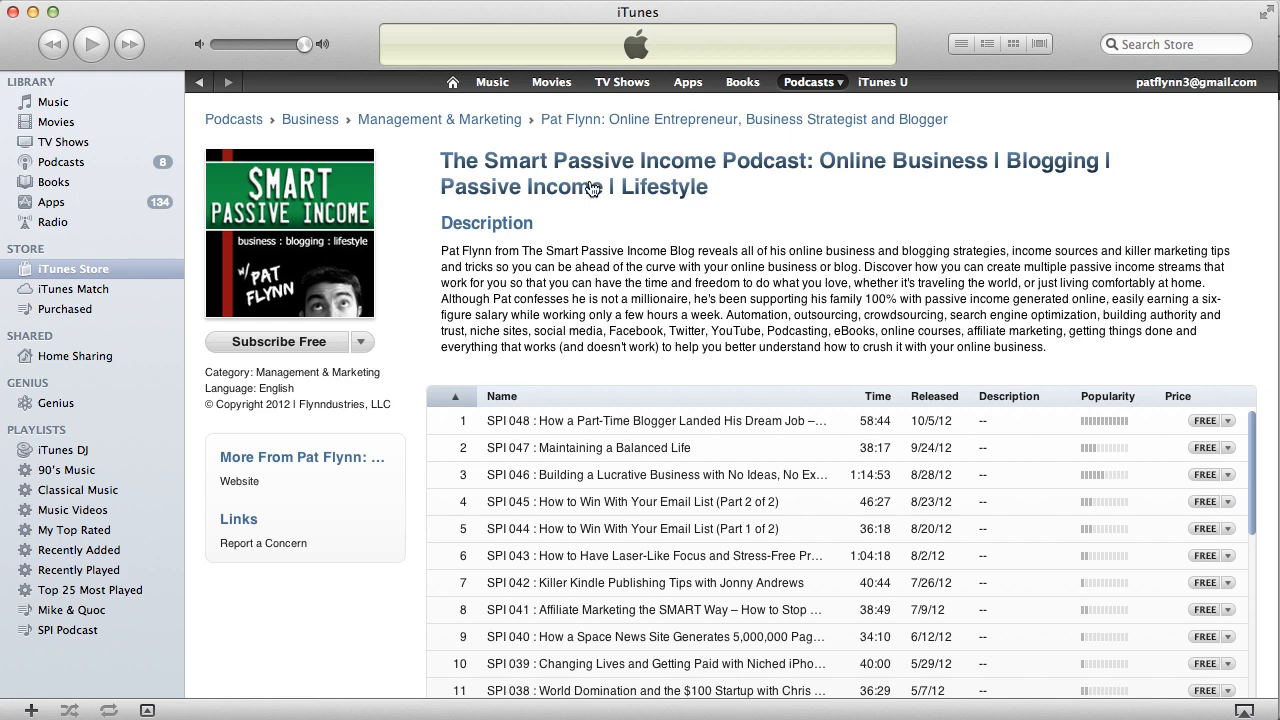
Paste the full podcast description into iTunes Program Summary and correct 'protect' to 'protection'.
left_click(32, 12)
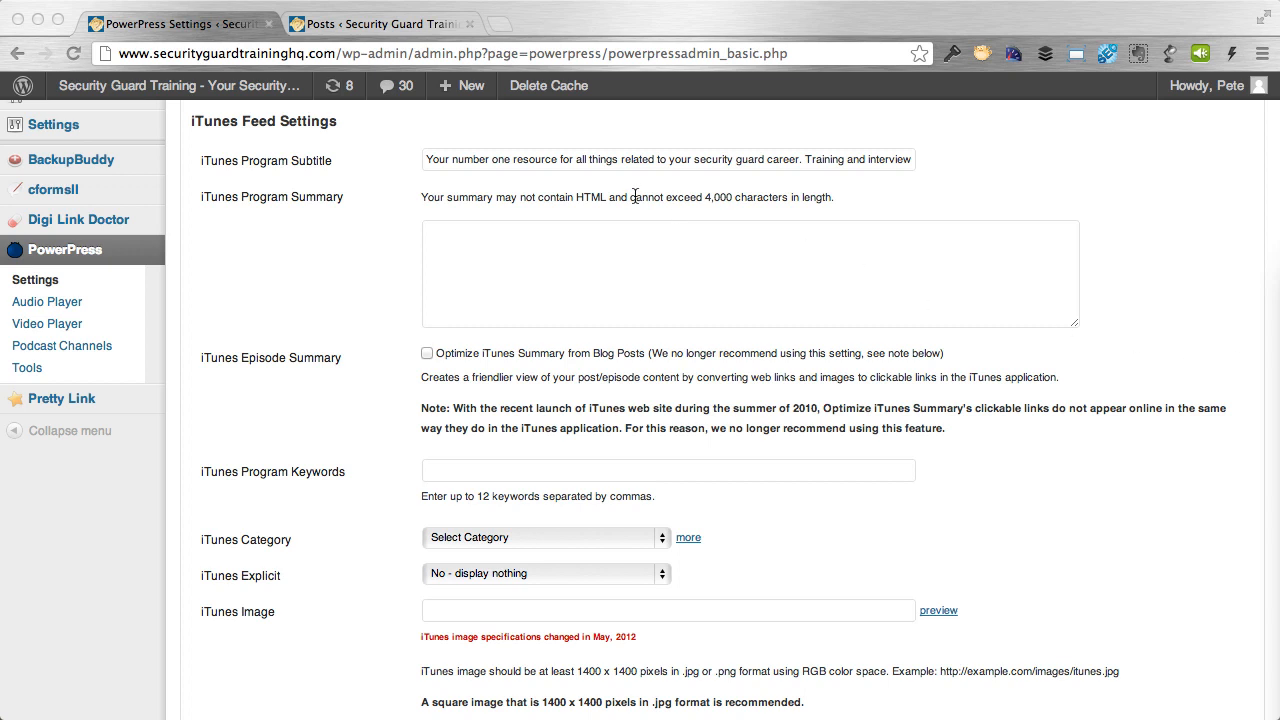
left_click(520, 233)
type("The Ultimate Podcast for Security Guard Training is your one-stop shop for all things related to the security guard industry. From training tips and interview tips to security guard classes and information, it's all you need to get the right education to advance in your protect services career. Whether you're a rookie, an unarmed guard or a highly skilled armed security guard, there is definitely something for you here.")
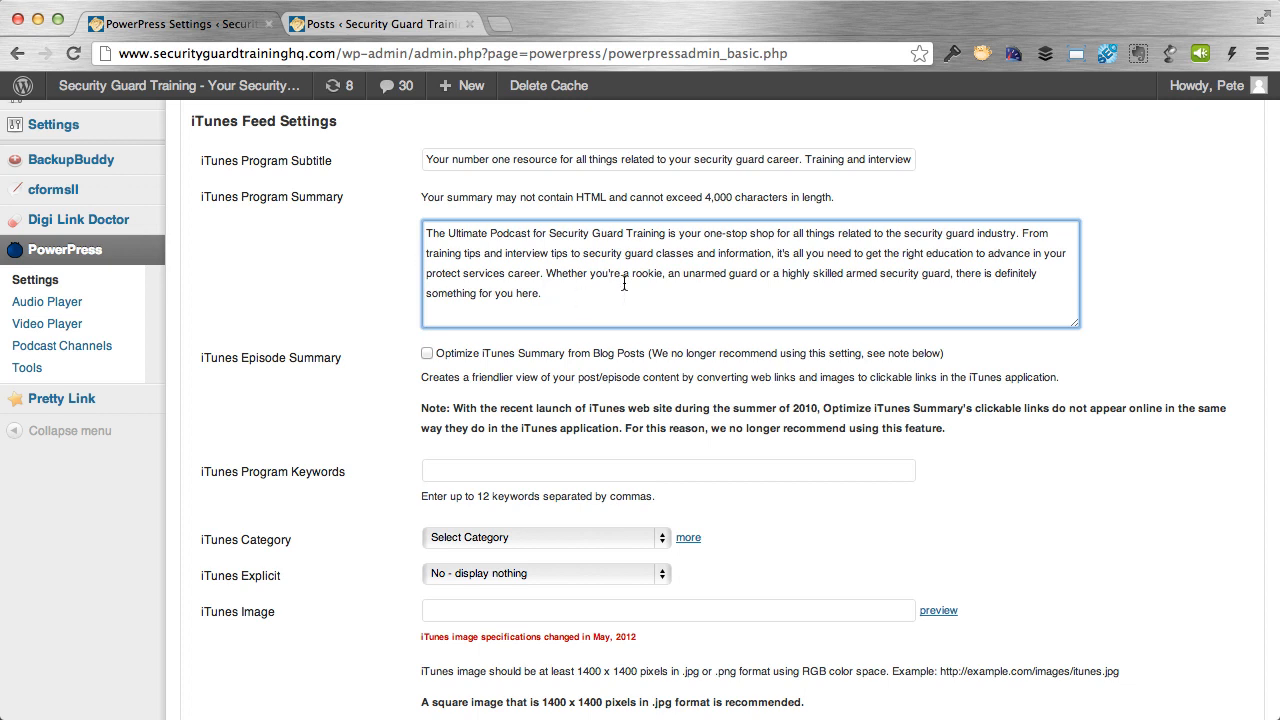
left_click_drag(618, 290, 340, 232)
left_click(584, 293)
left_click(460, 274)
type("ion")
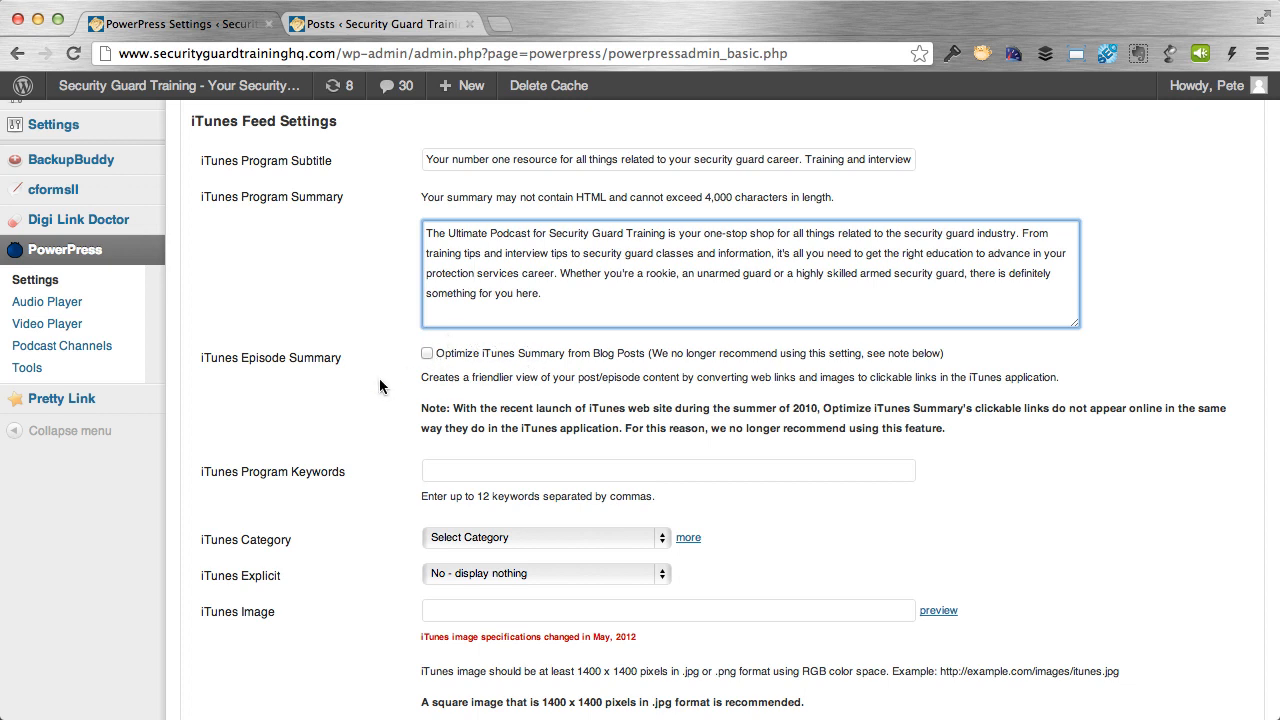
Paste the keyword list (security guard training, unarmed, armed, protection services…) into iTunes Program Keywords.
scroll(379, 384, "down", 3)
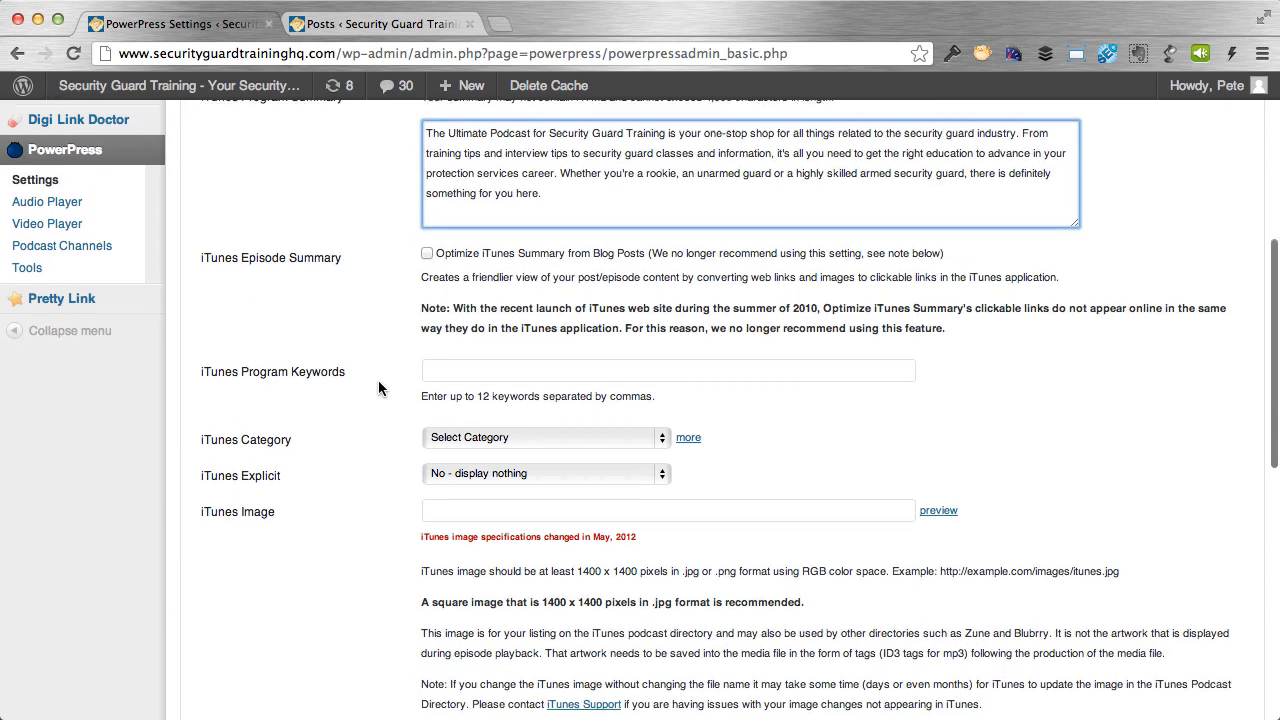
key("super+Tab")
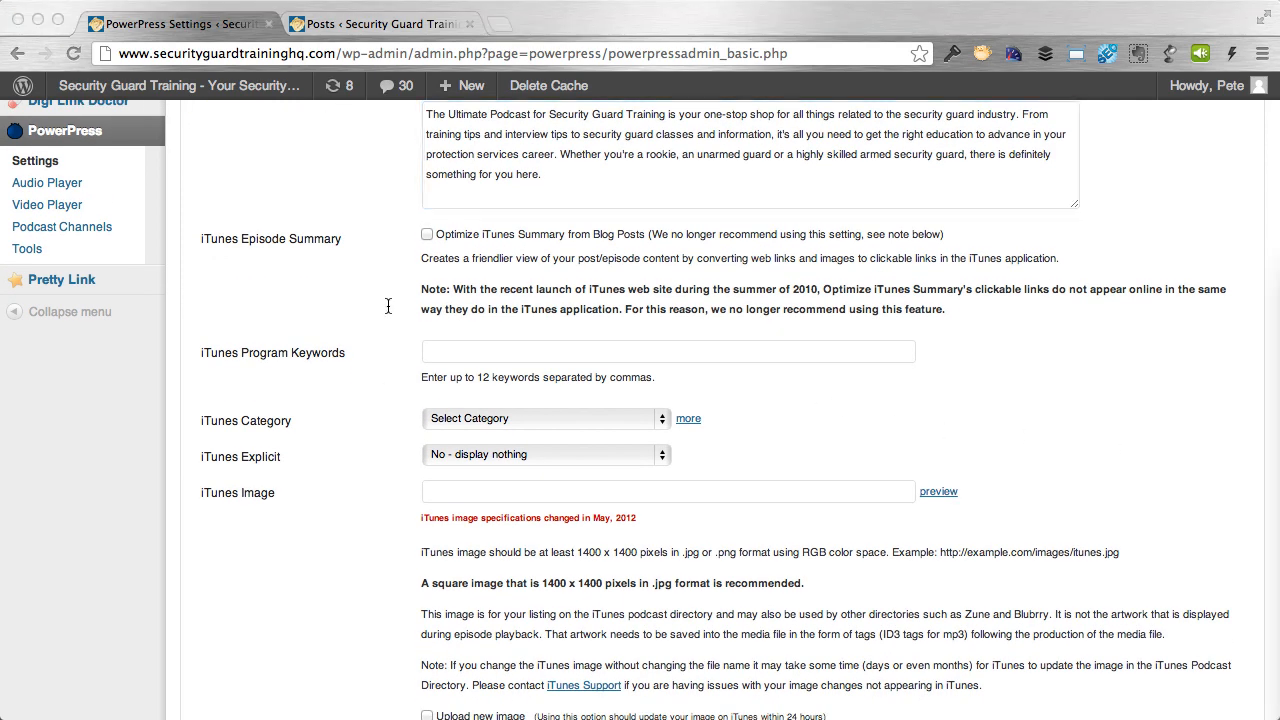
key("super+Tab")
left_click(461, 350)
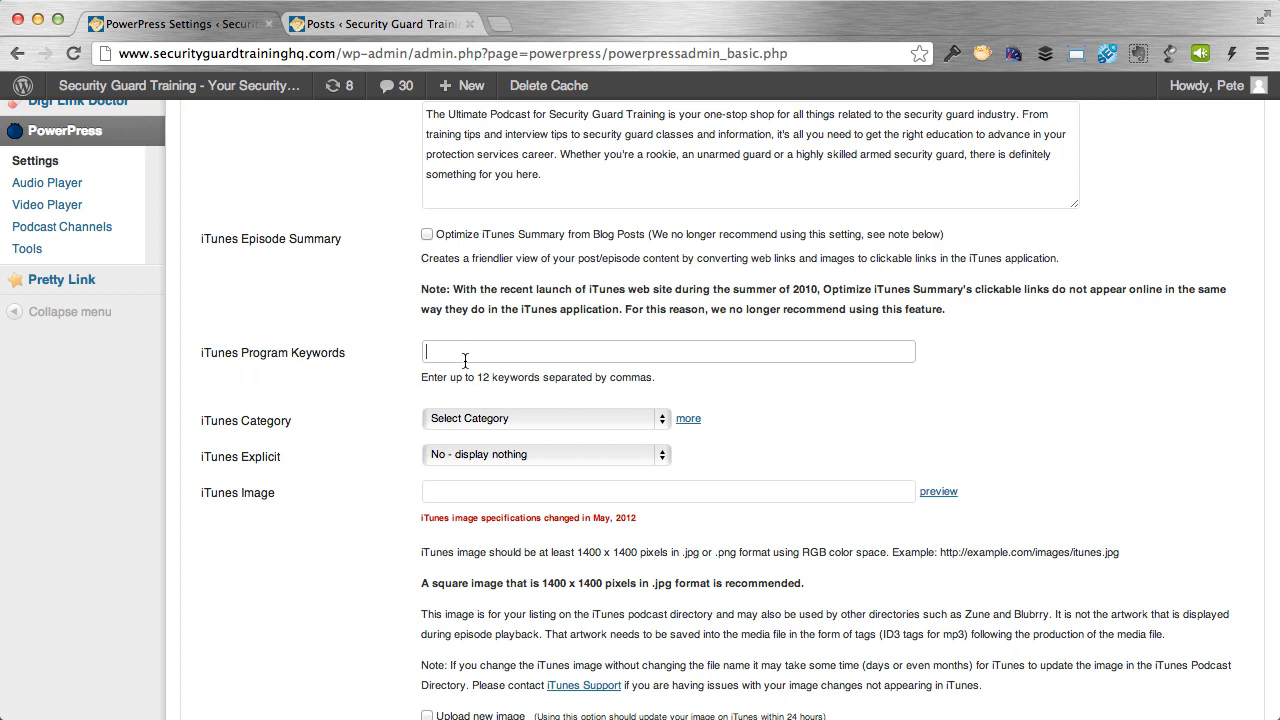
key("super+v")
left_click_drag(563, 358, 376, 348)
left_click(450, 349)
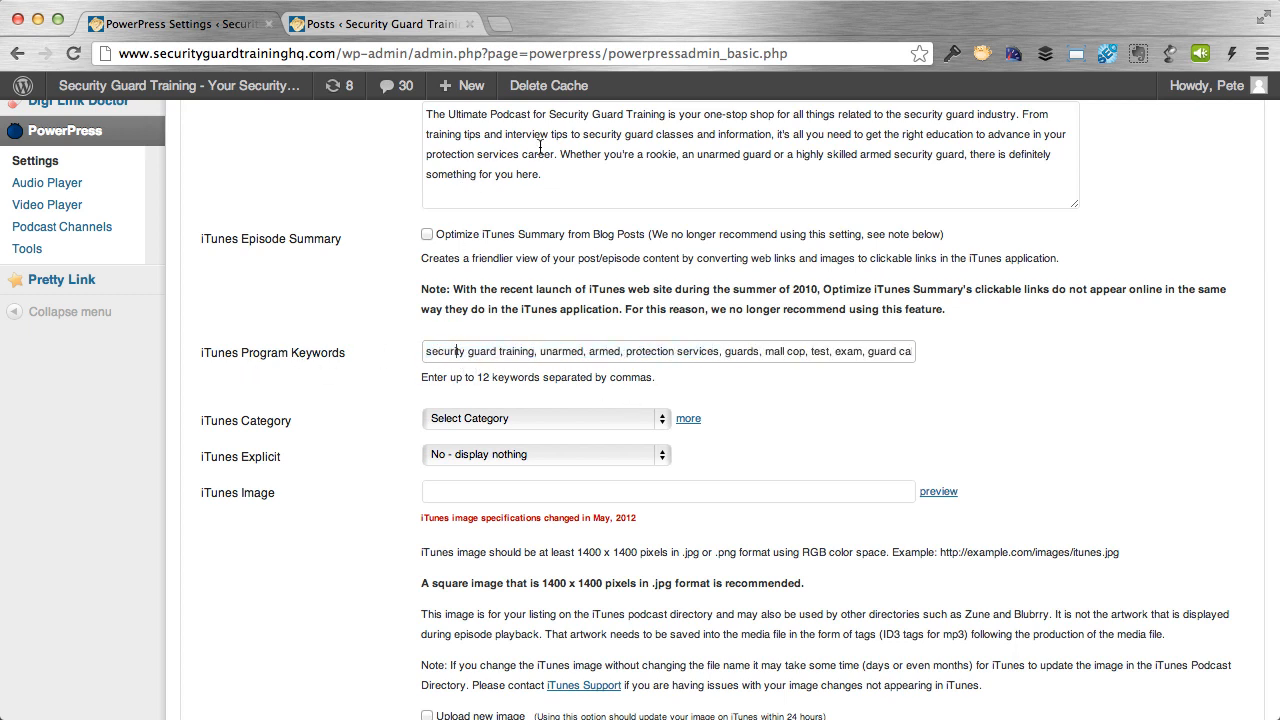
Switch over to iTunes, which shows the Smart Passive Income podcast page.
scroll(450, 226, "up", 4)
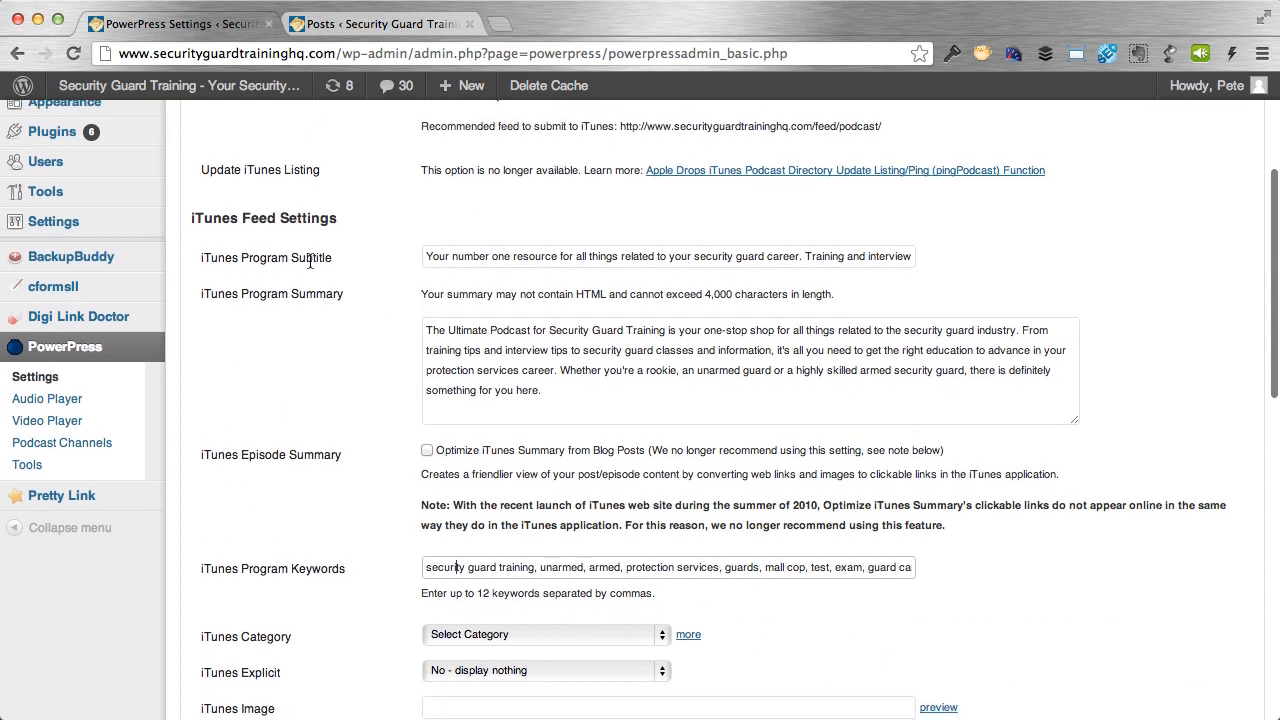
scroll(356, 333, "down", 5)
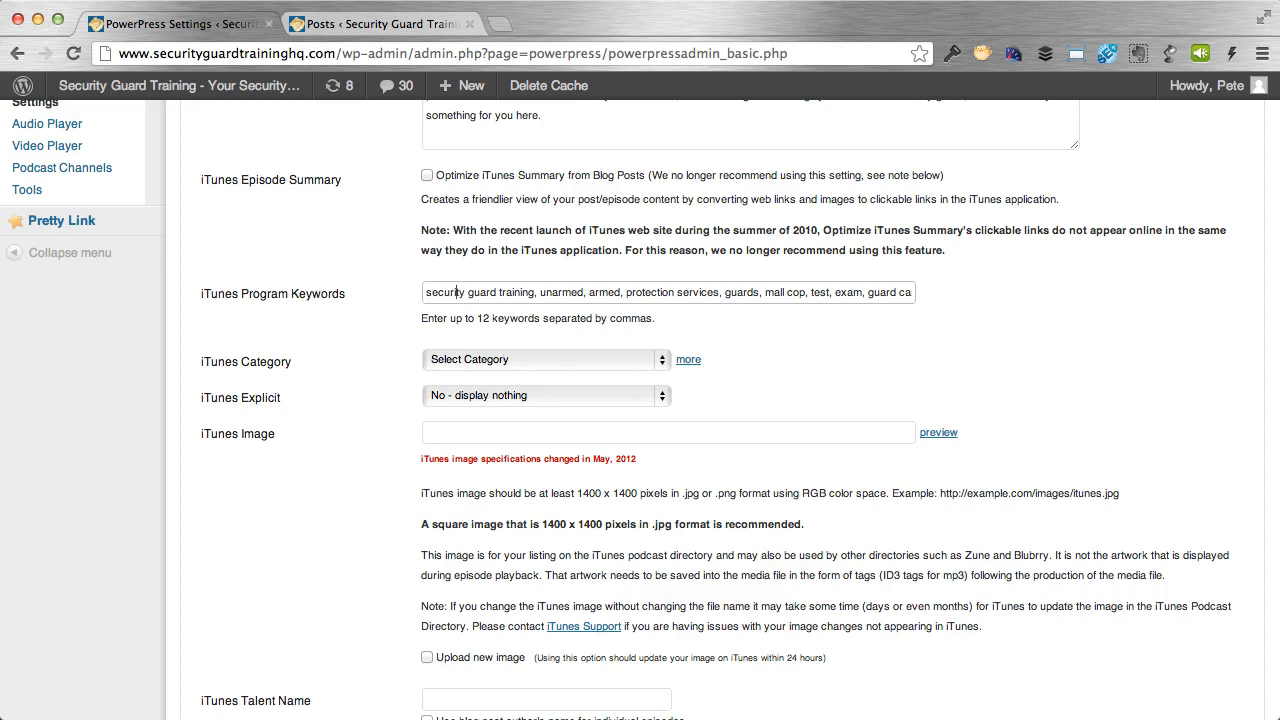
key("super+Tab")
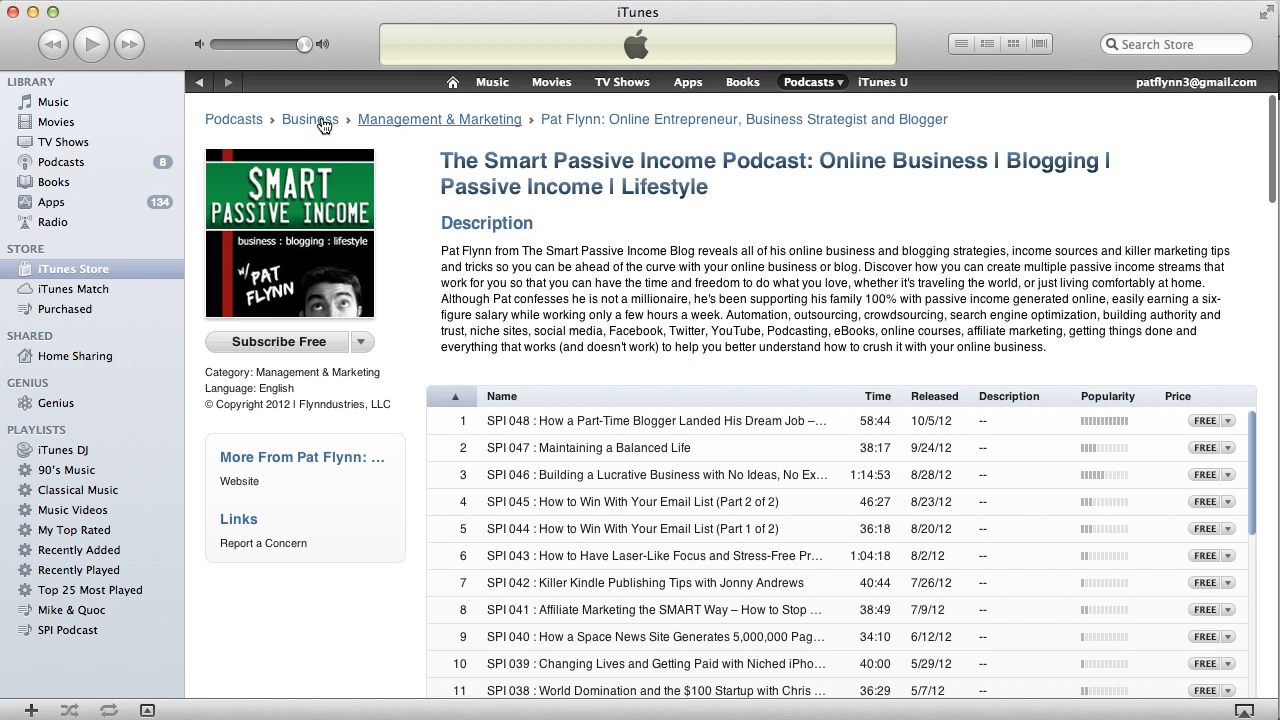
View the iTunes Store's podcast category list, then close it.
left_click(840, 82)
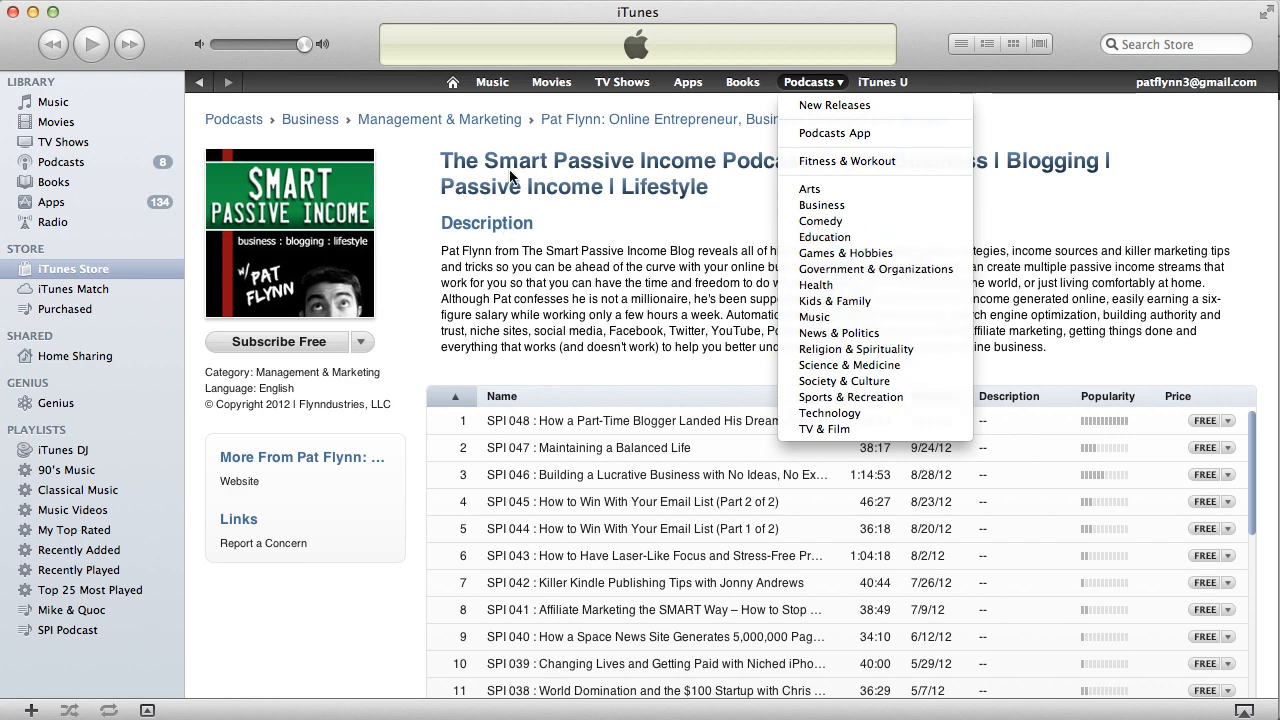
left_click(36, 22)
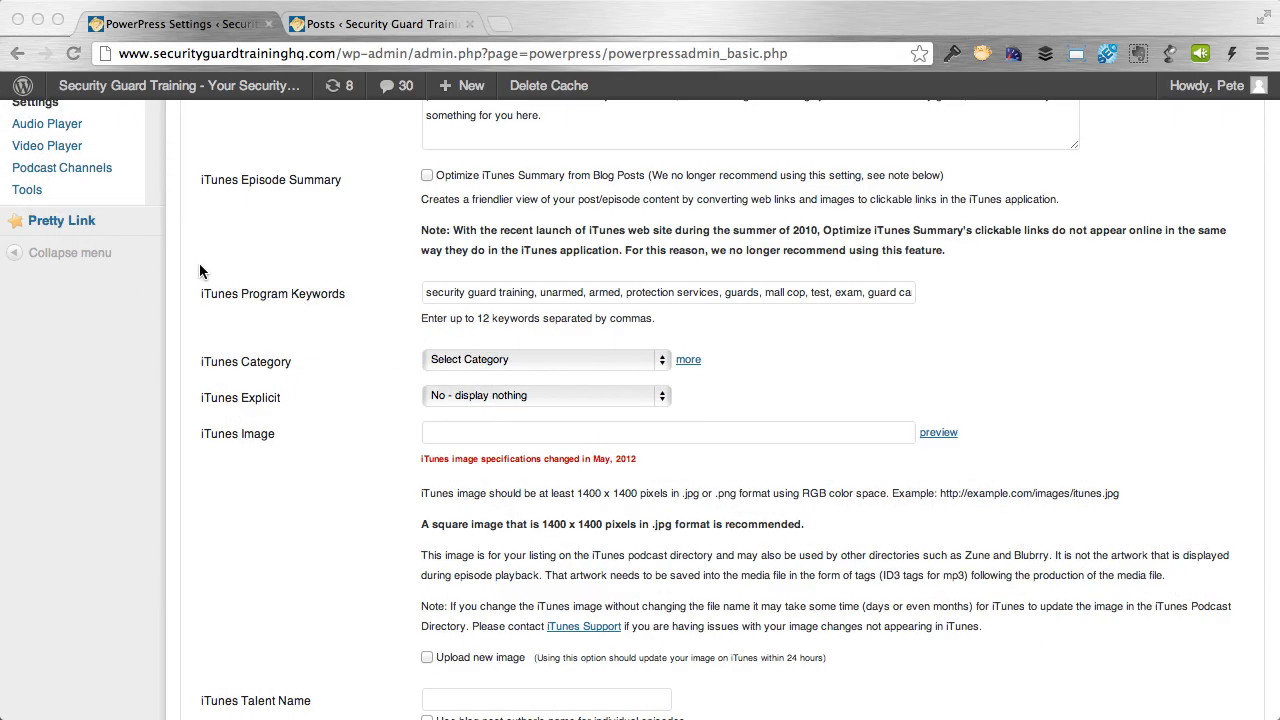
Set the iTunes categories to Education, Education > Training, and Government & Organizations.
left_click(352, 428)
left_click(486, 366)
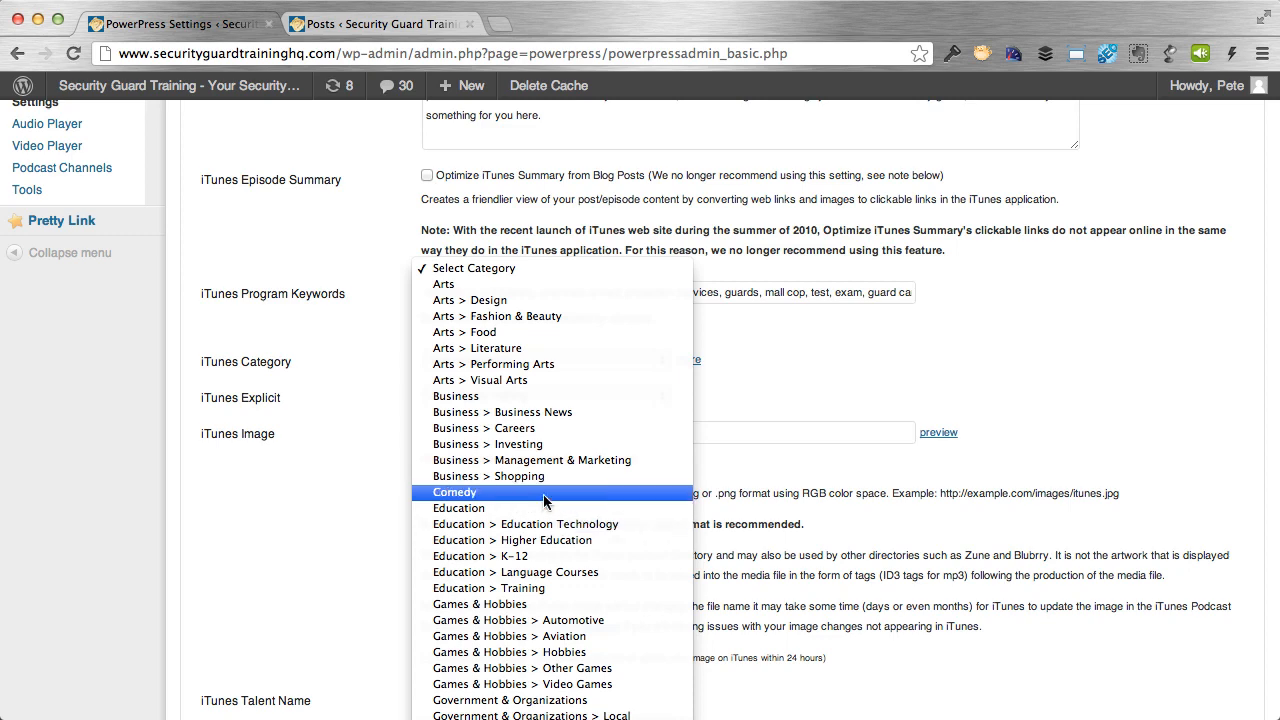
left_click(540, 508)
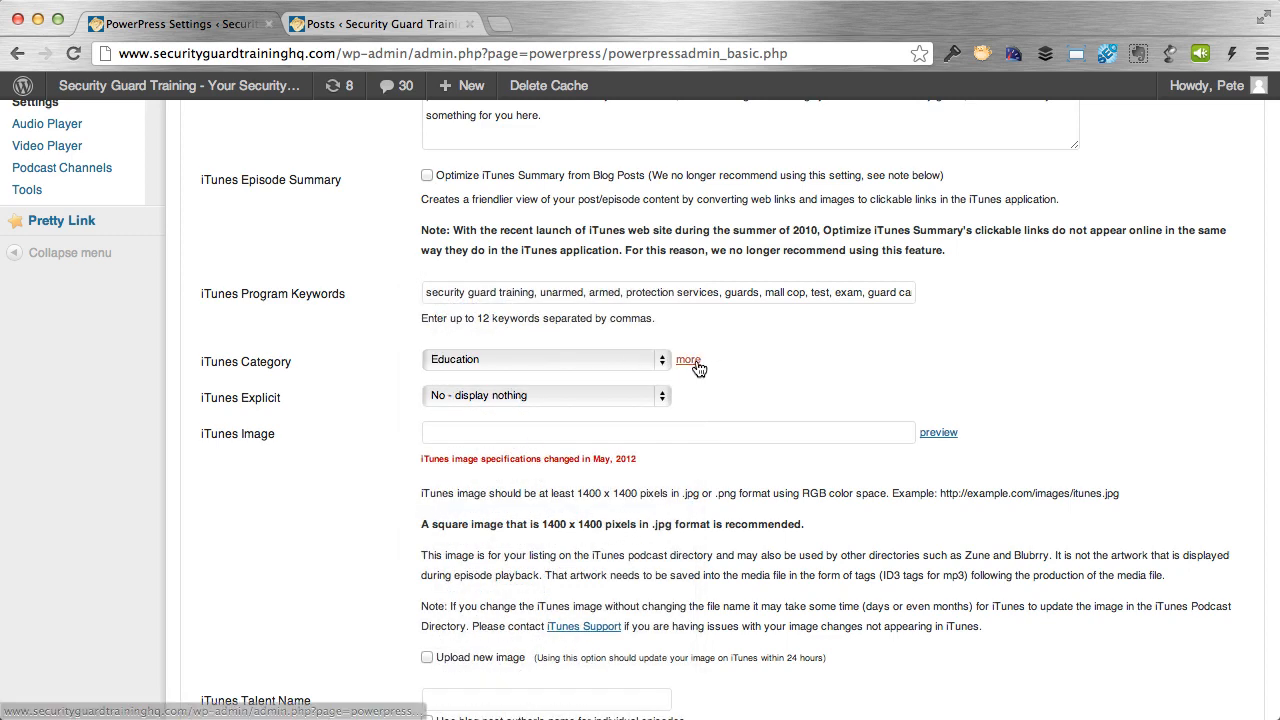
left_click(689, 360)
left_click(586, 397)
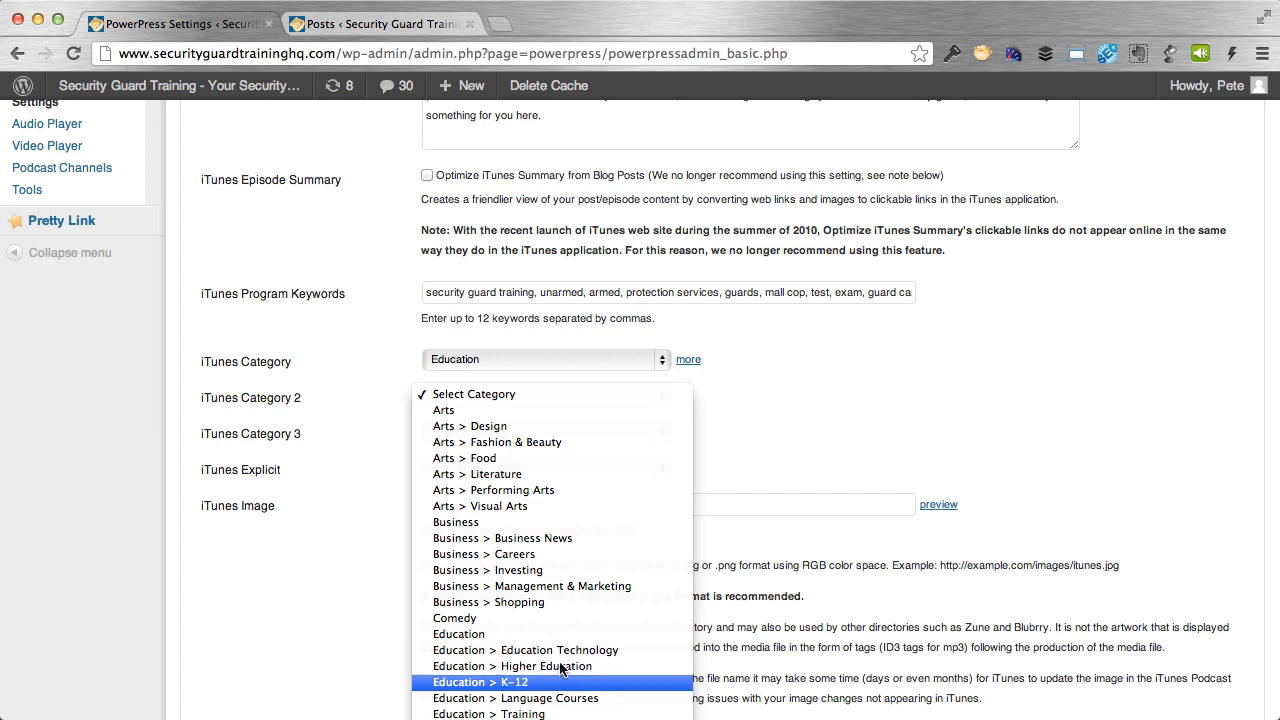
left_click(566, 714)
left_click(655, 431)
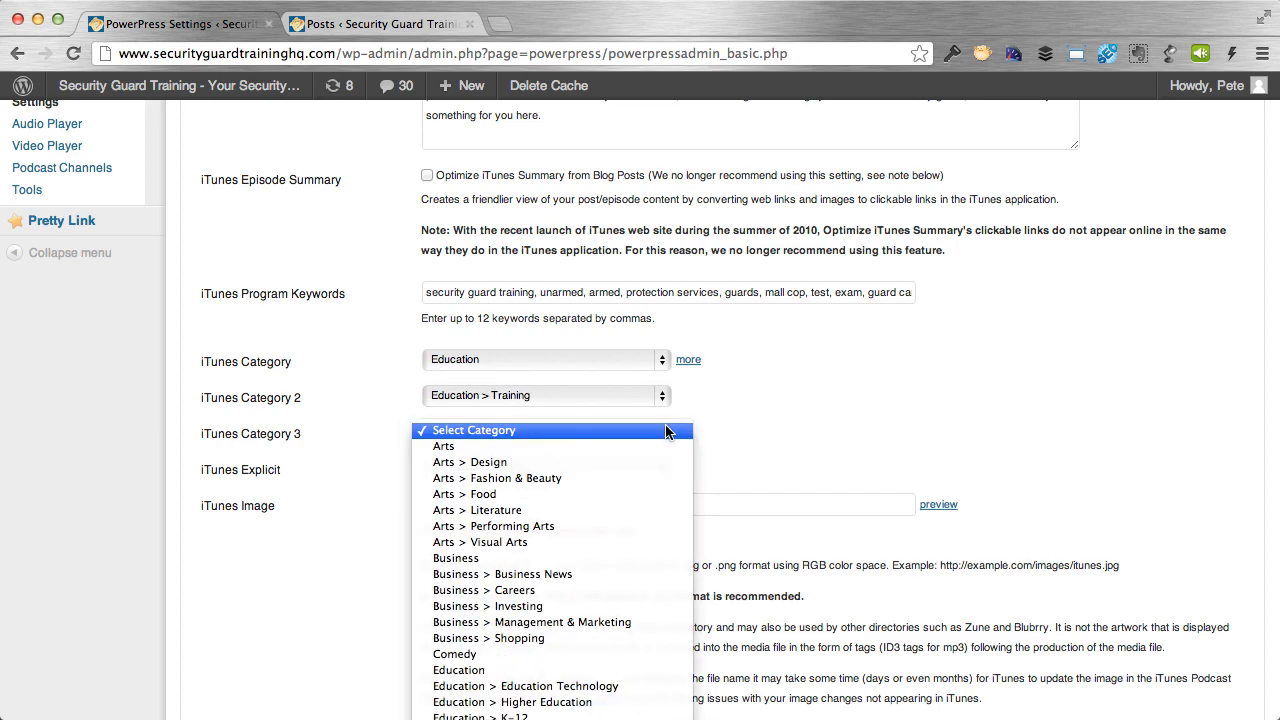
scroll(623, 627, "down", 8)
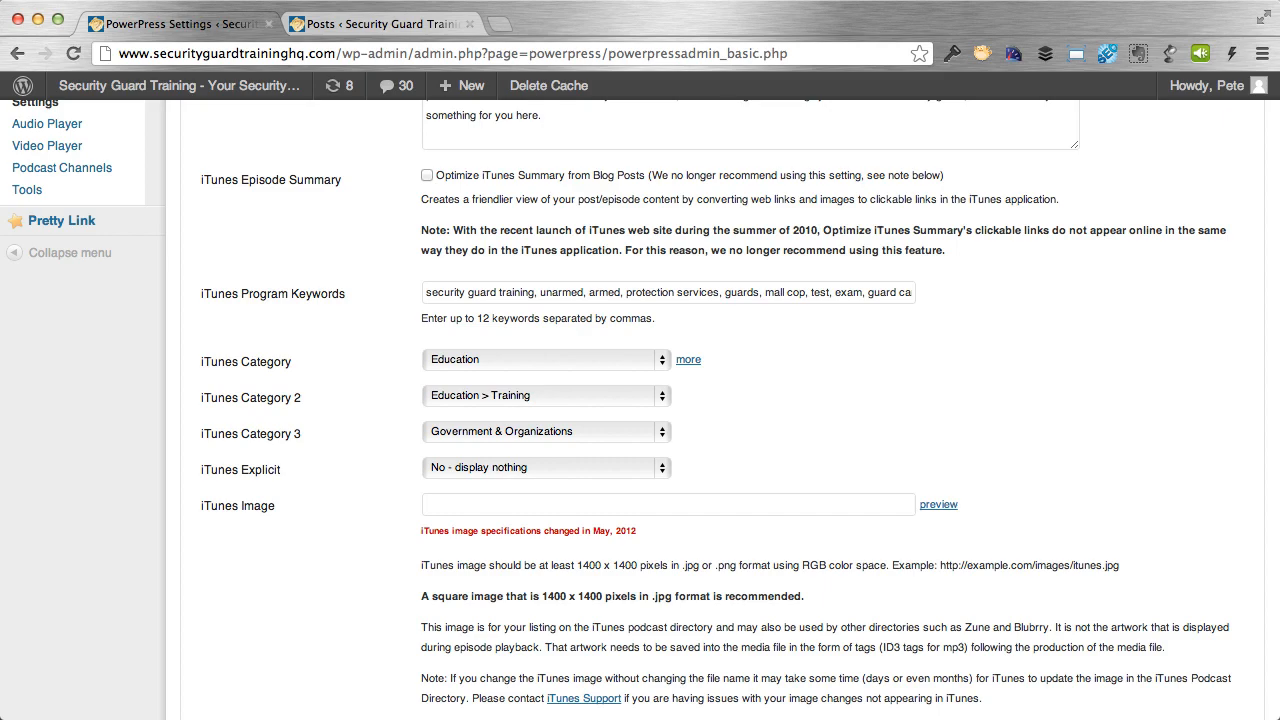
key("super+Tab")
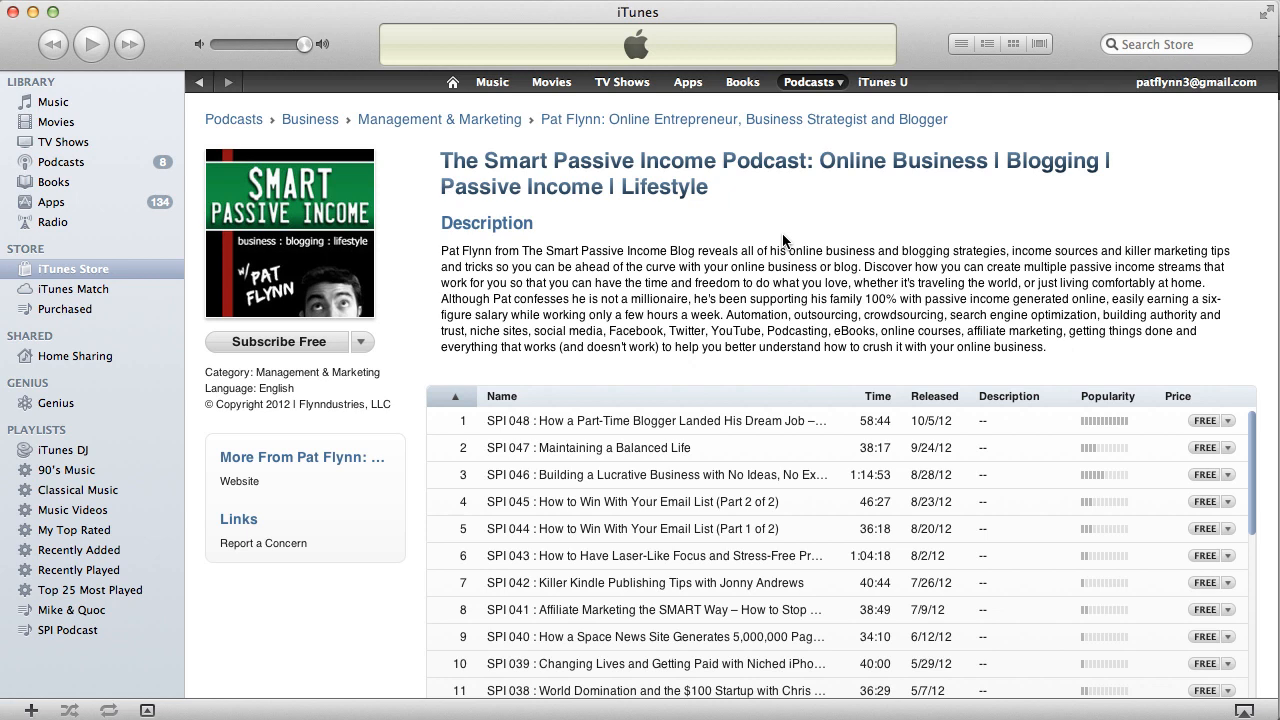
Browse the example podcast page and the iTunes Business and Investing category pages, then minimize iTunes.
scroll(410, 238, "down", 10)
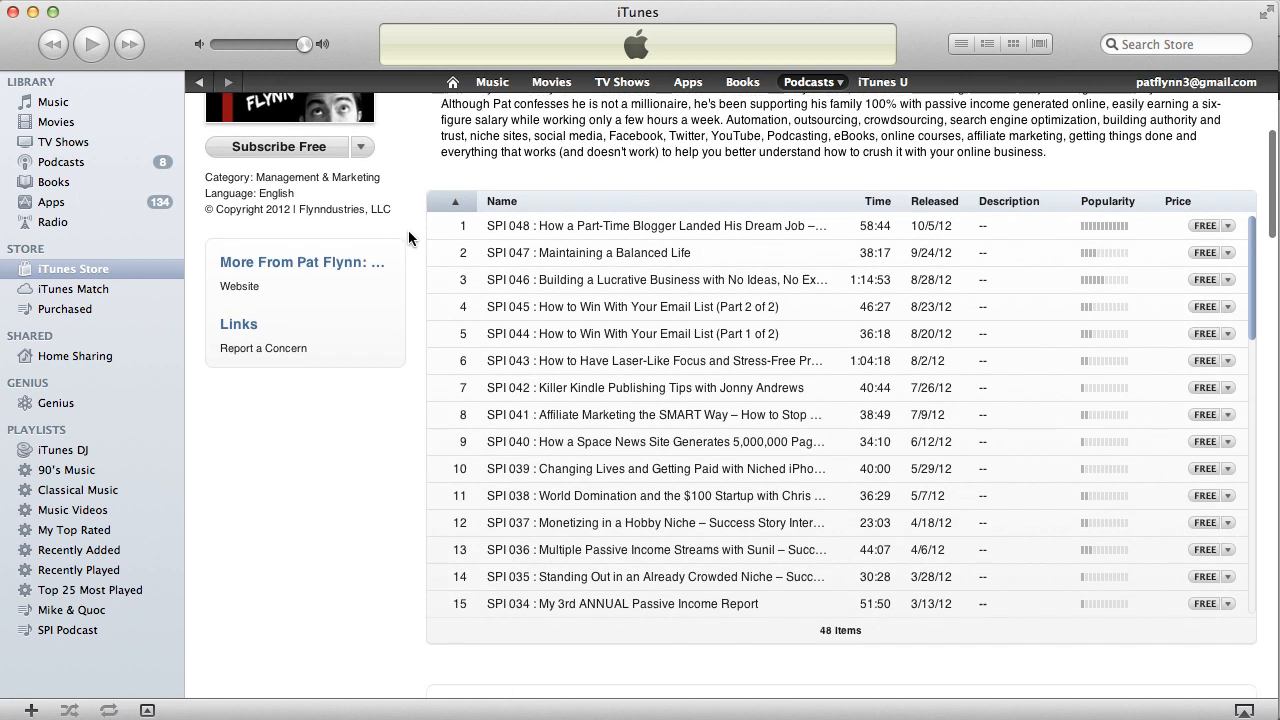
scroll(410, 238, "down", 1)
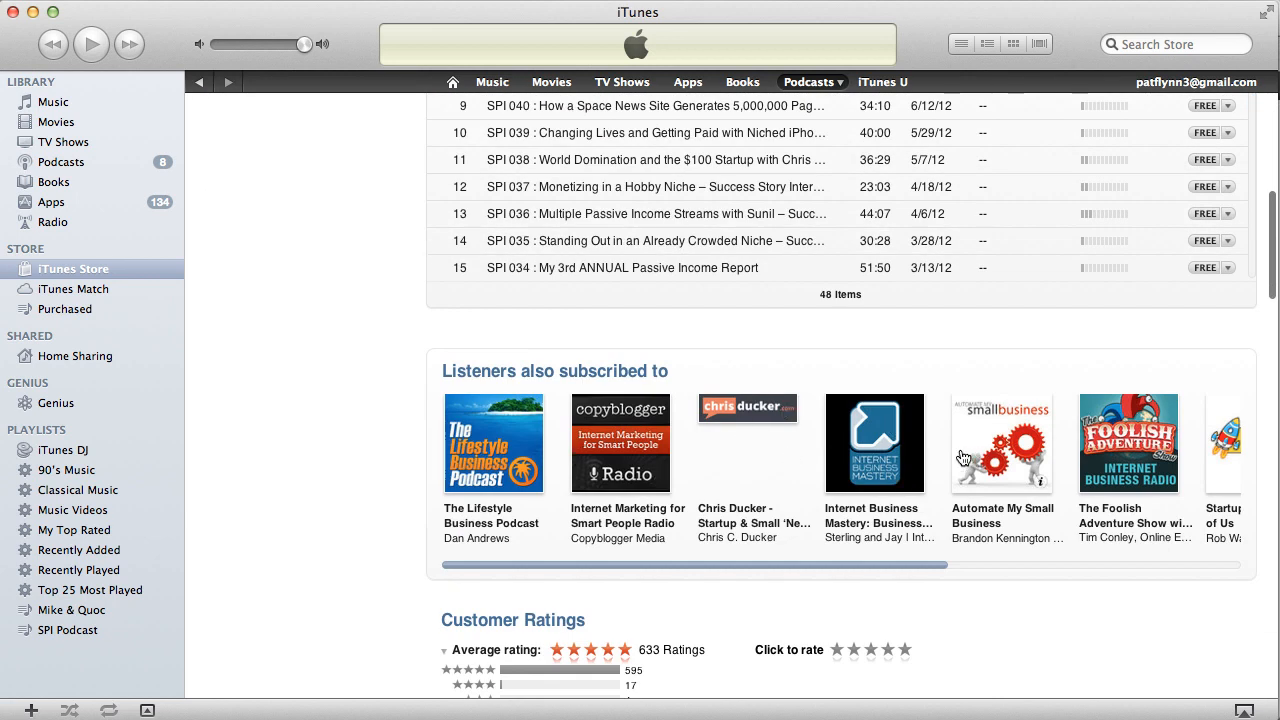
left_click_drag(552, 563, 519, 560)
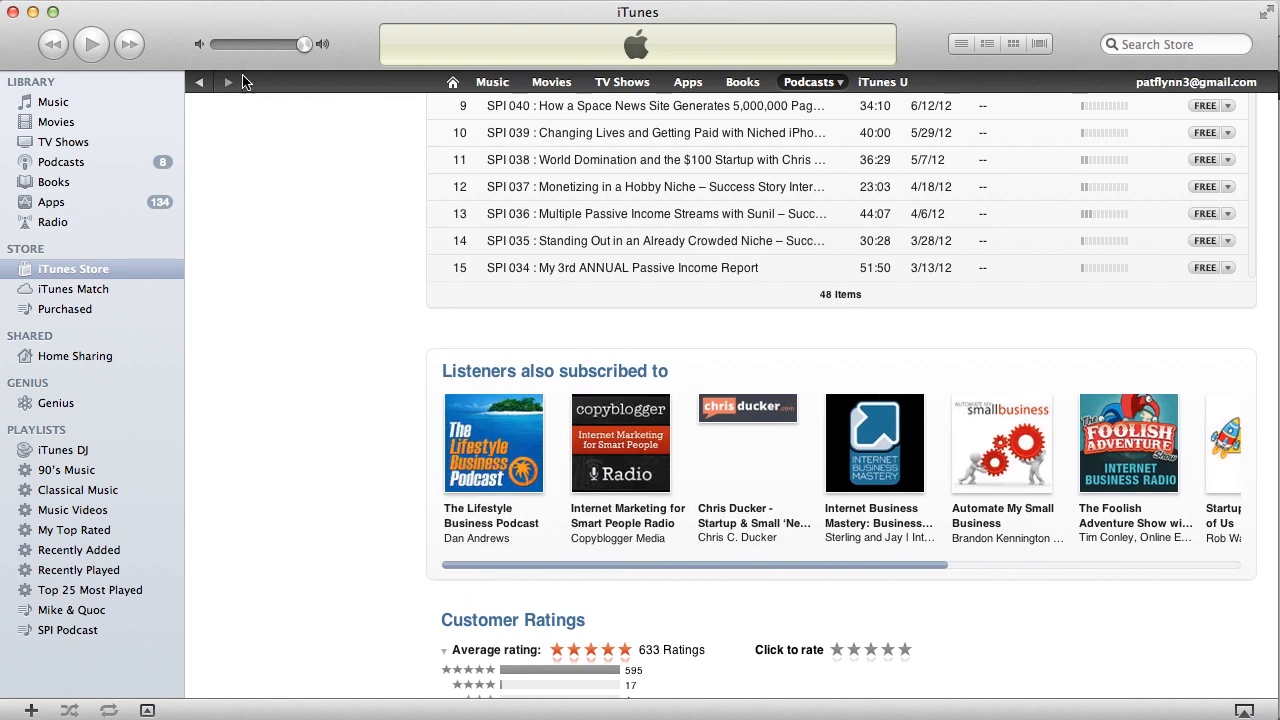
scroll(440, 200, "up", 10)
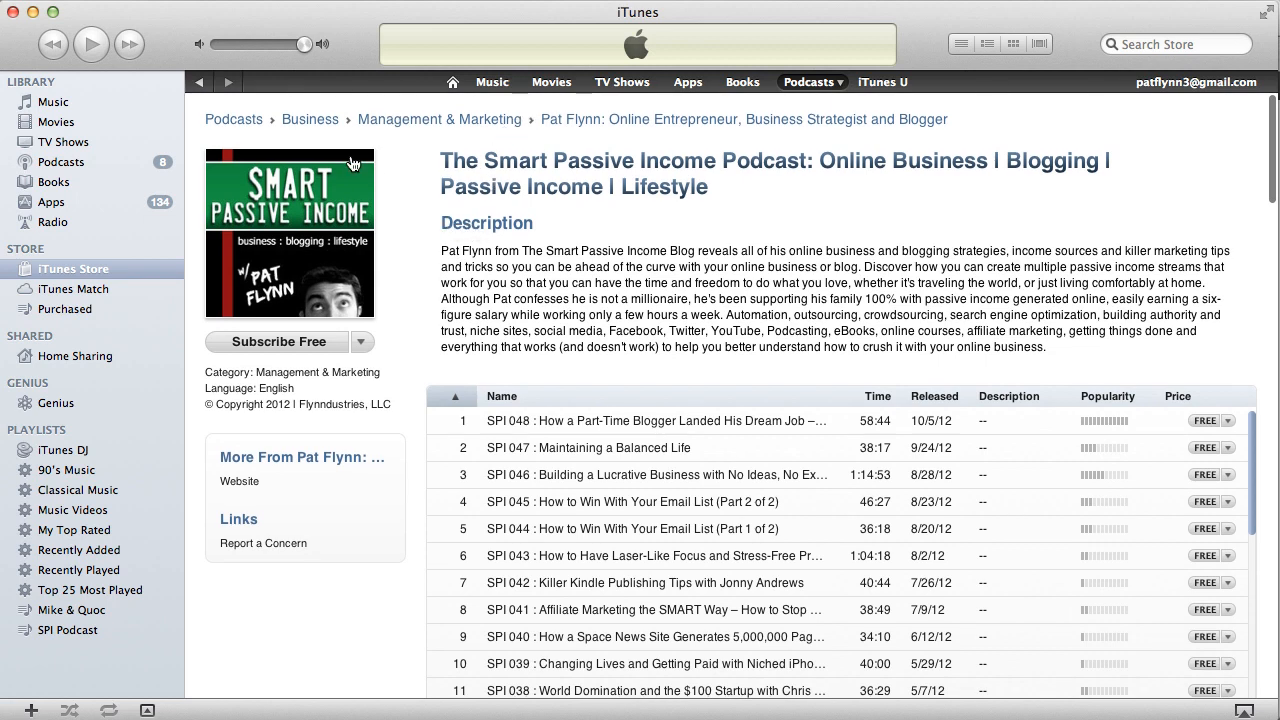
left_click(304, 121)
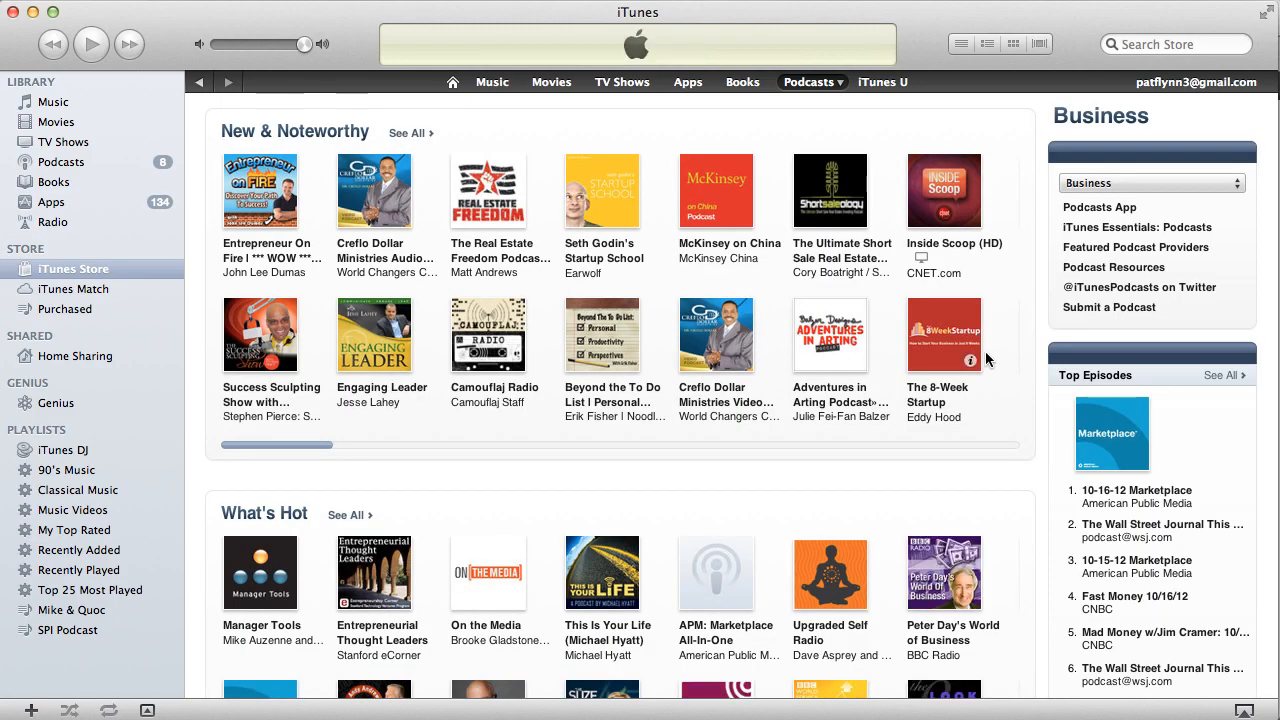
scroll(1057, 395, "down", 5)
scroll(1057, 395, "down", 10)
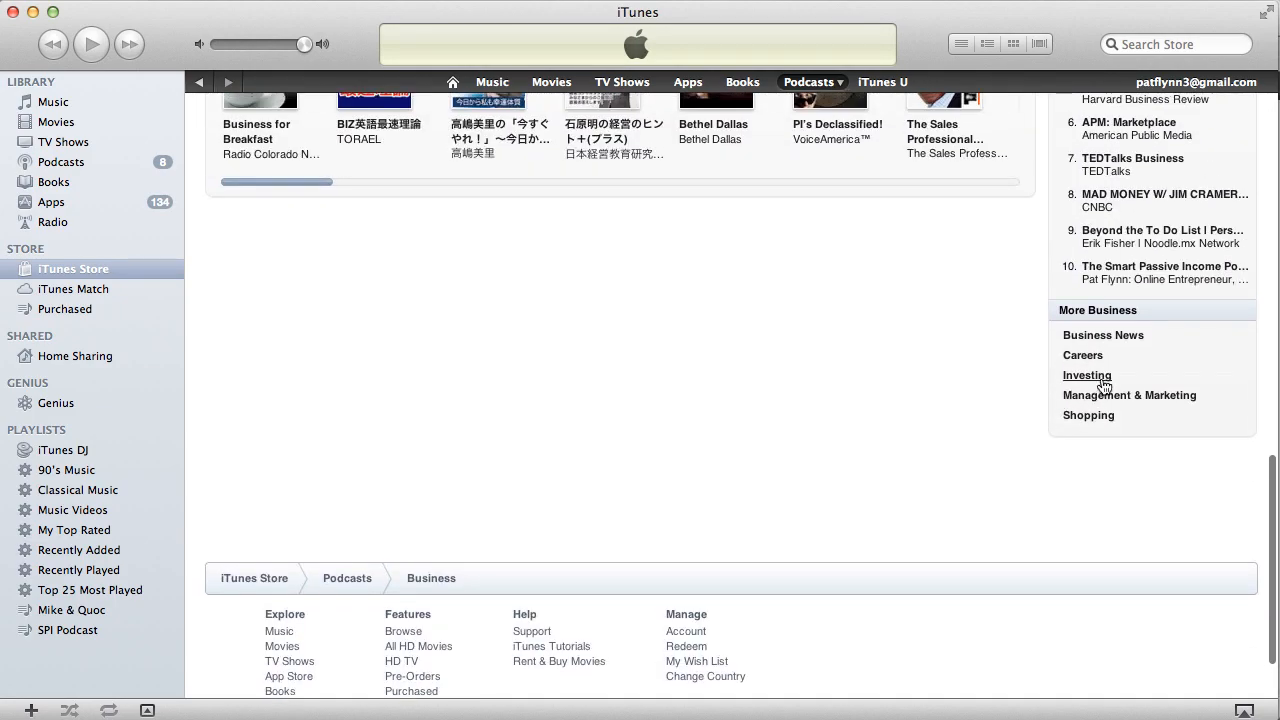
left_click(1085, 376)
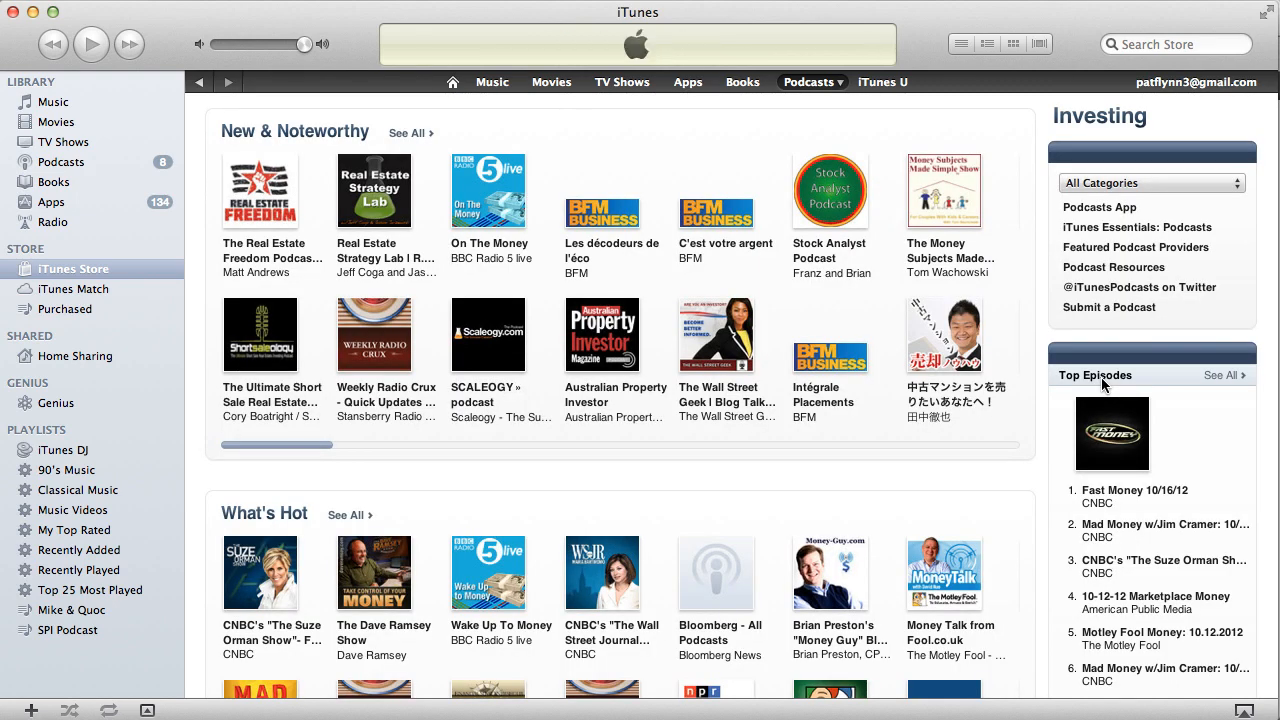
left_click(33, 13)
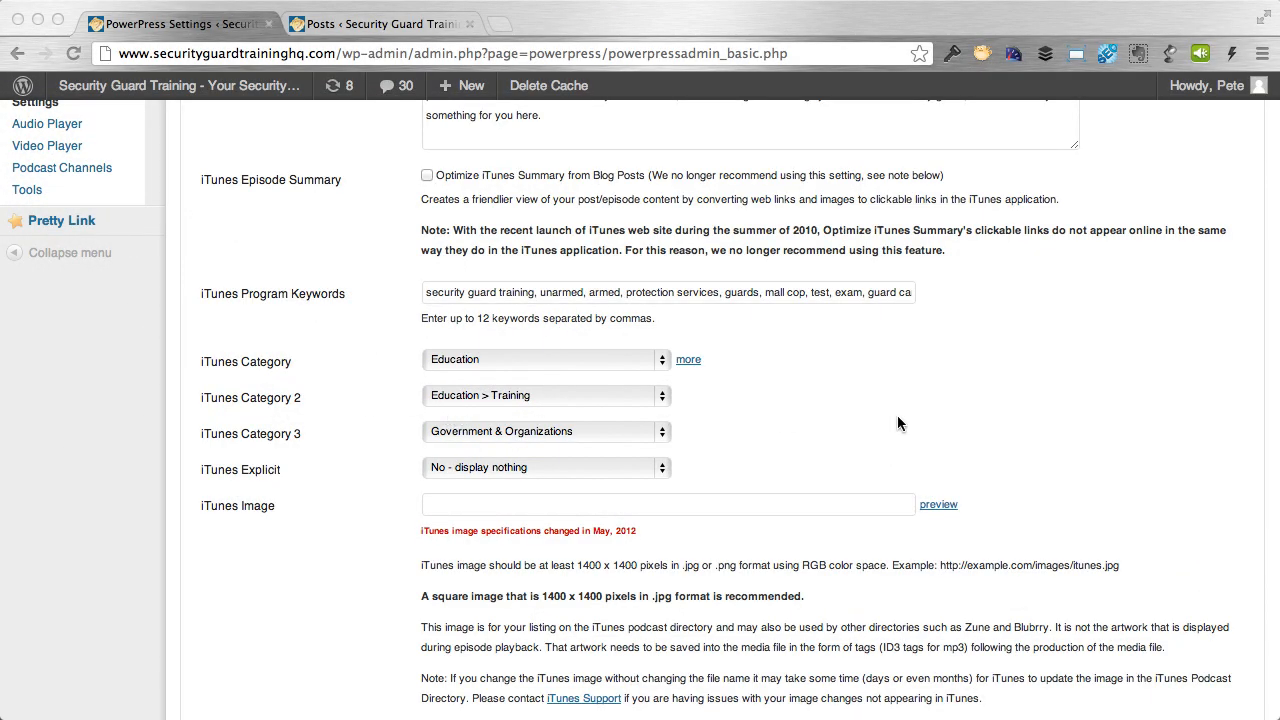
Keep iTunes Explicit at 'No - display nothing' and enable uploading a new iTunes image.
left_click(503, 472)
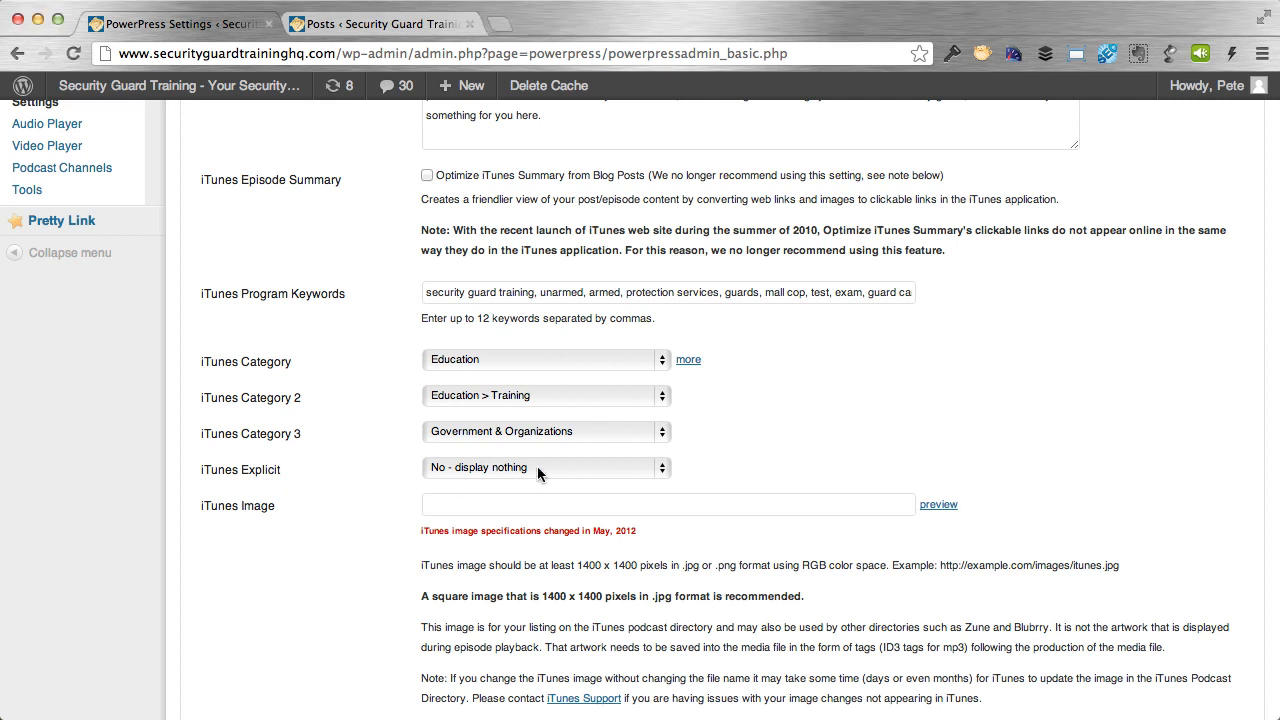
left_click(538, 468)
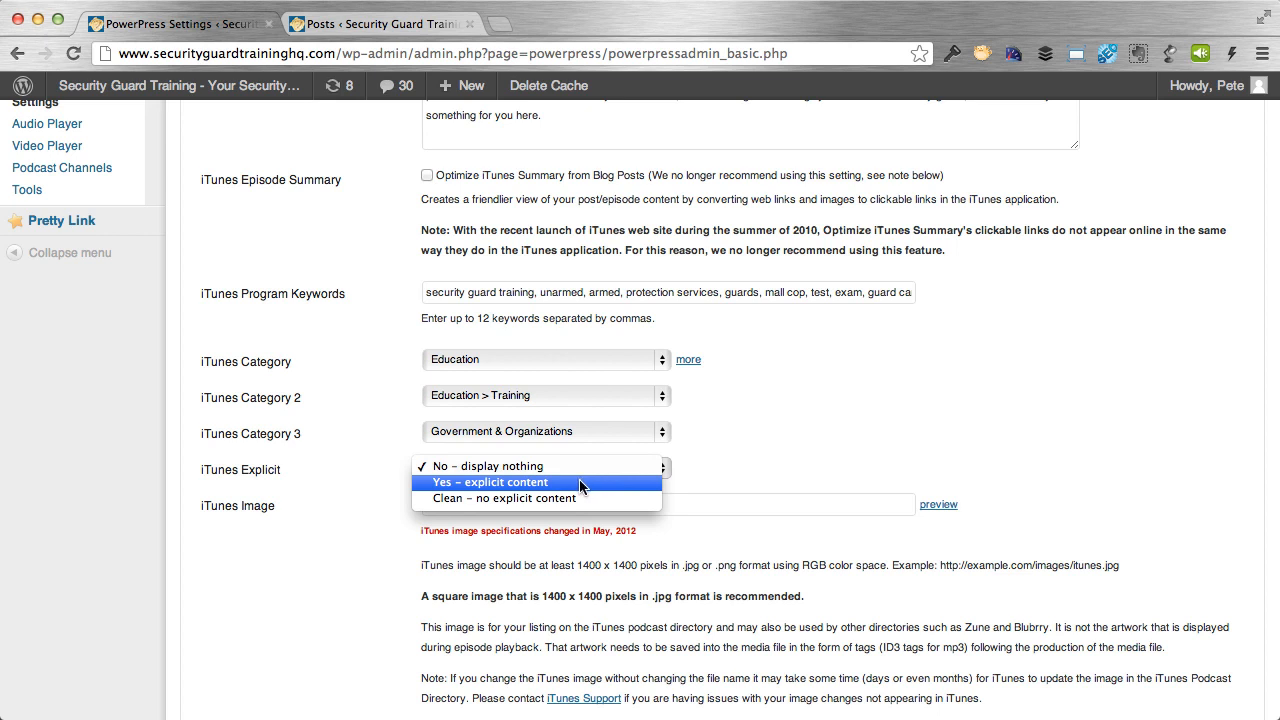
left_click(768, 484)
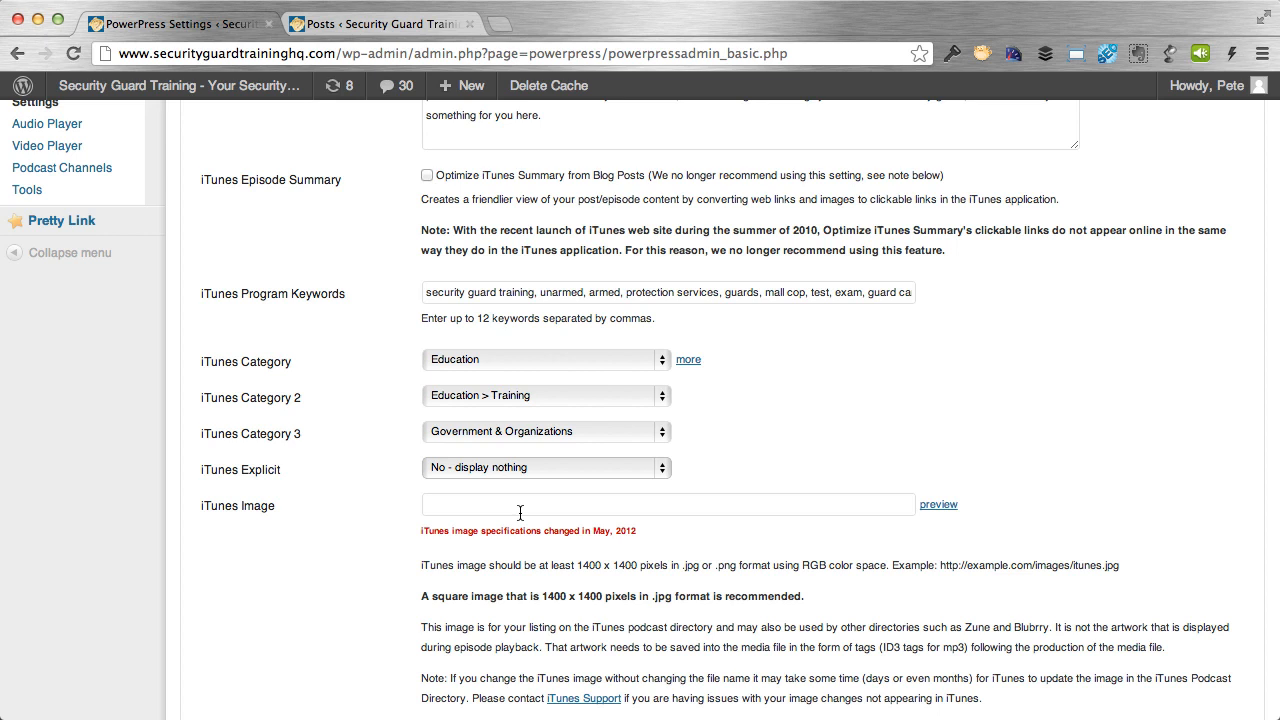
scroll(990, 528, "down", 3)
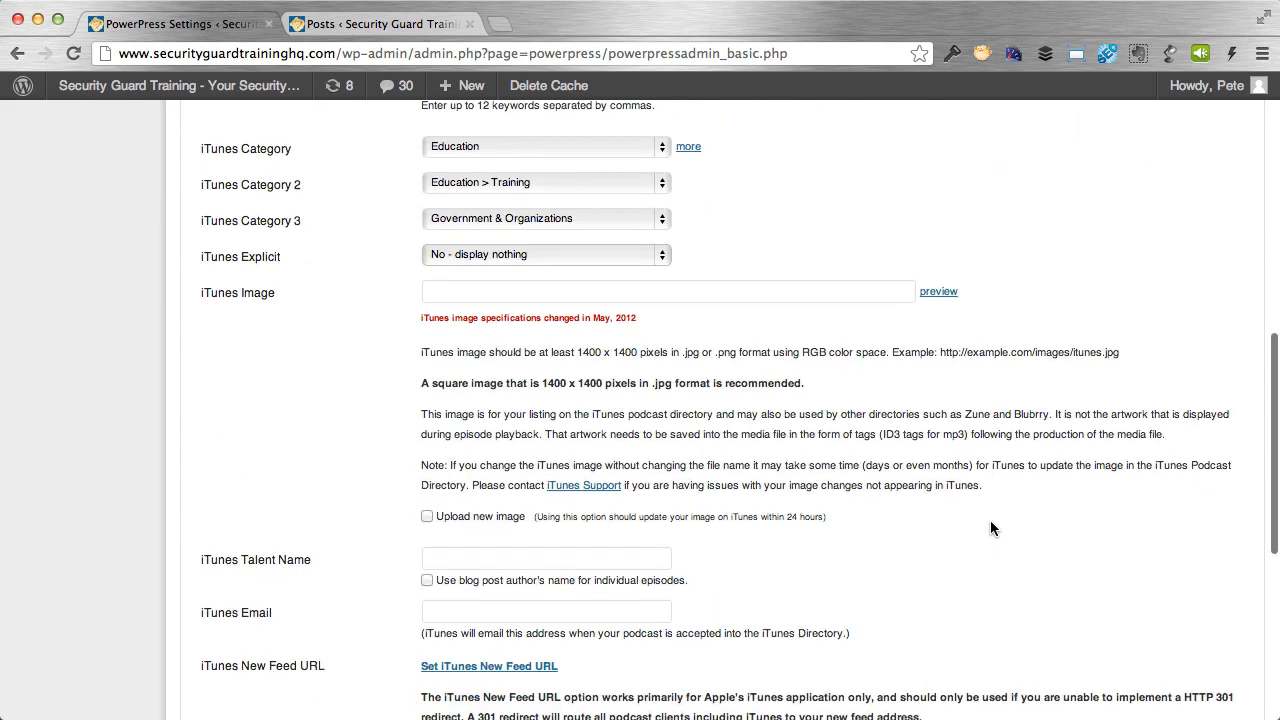
left_click(427, 516)
Choose itunes.jpg from Sample Folder as the iTunes image.
left_click(560, 552)
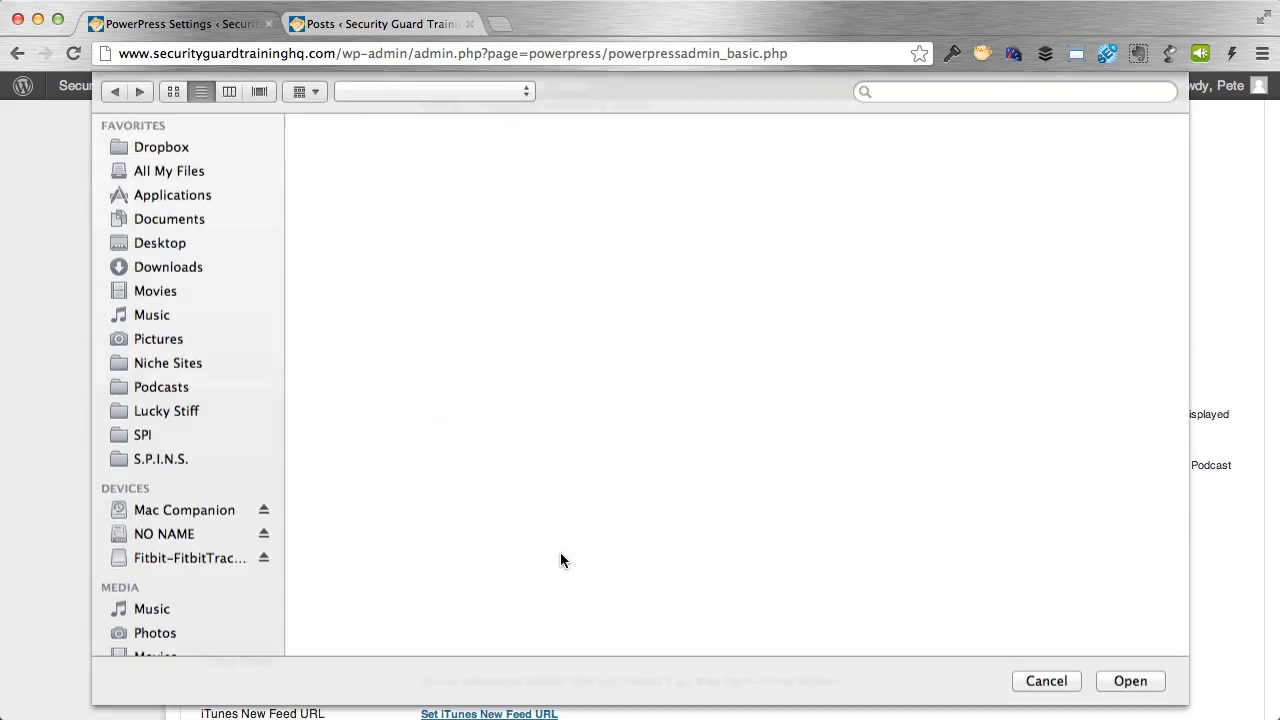
left_click(371, 143)
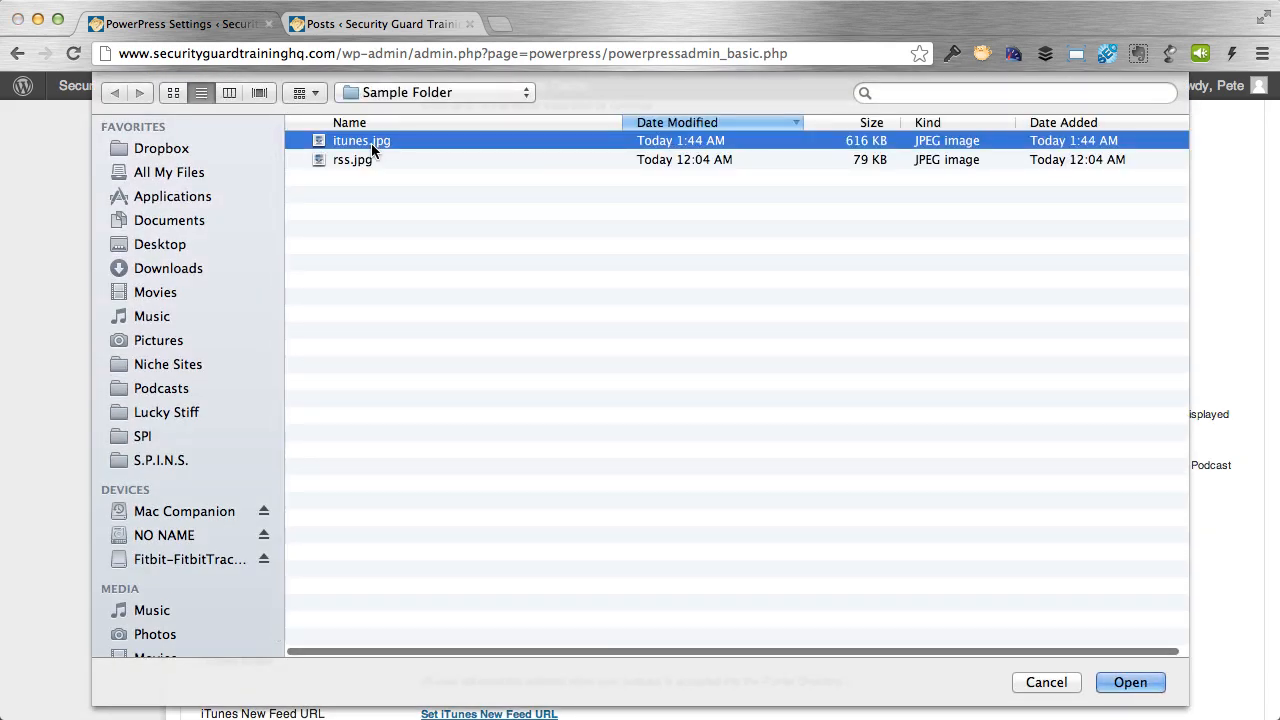
double_click(371, 143)
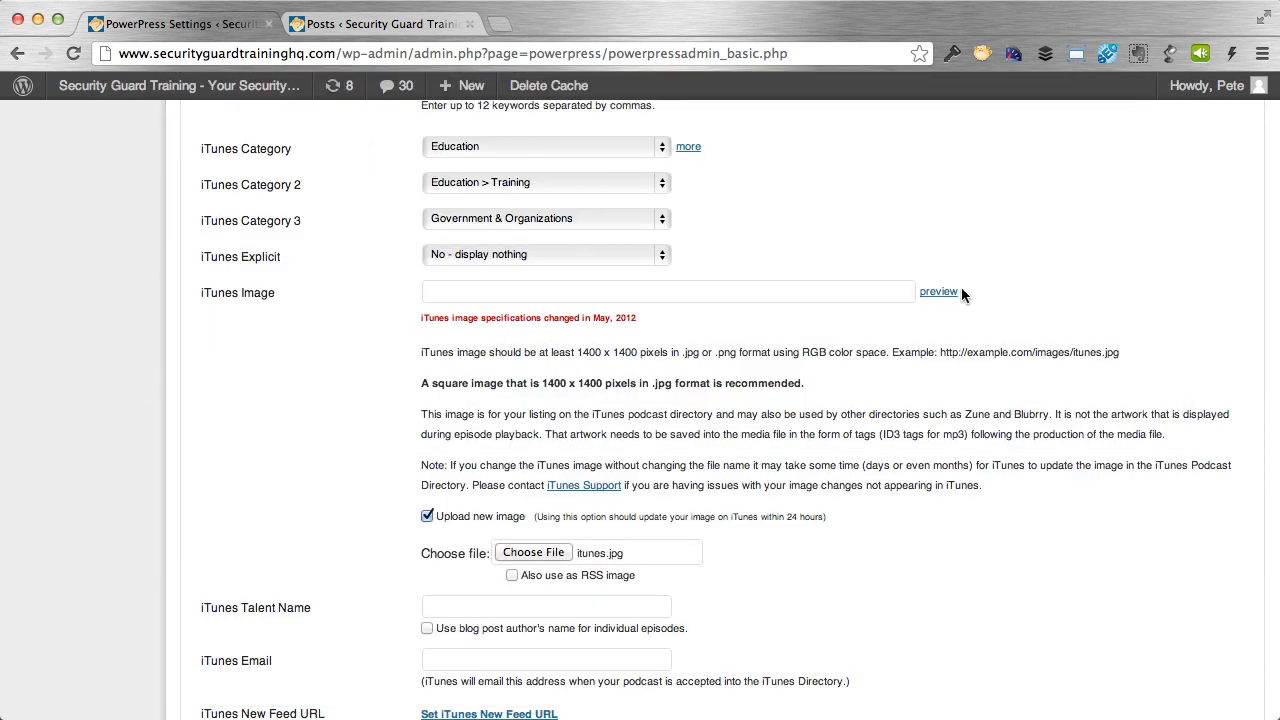
left_click(938, 292)
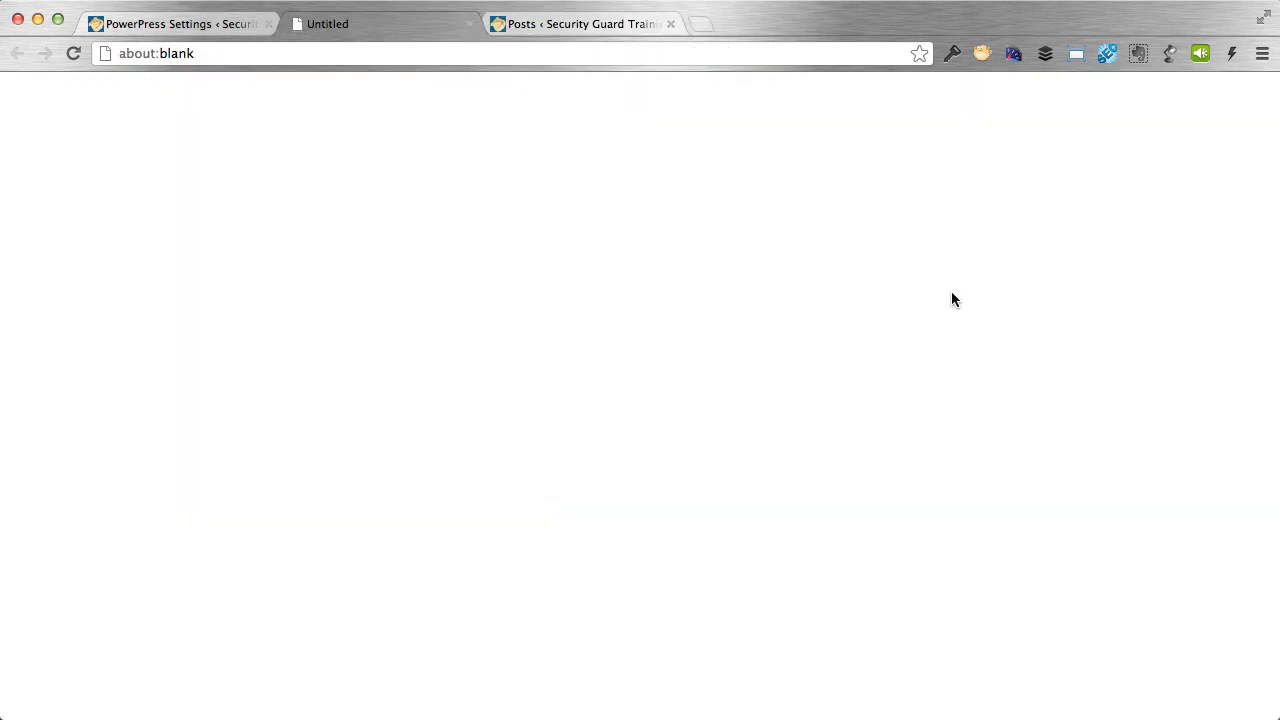
left_click(470, 24)
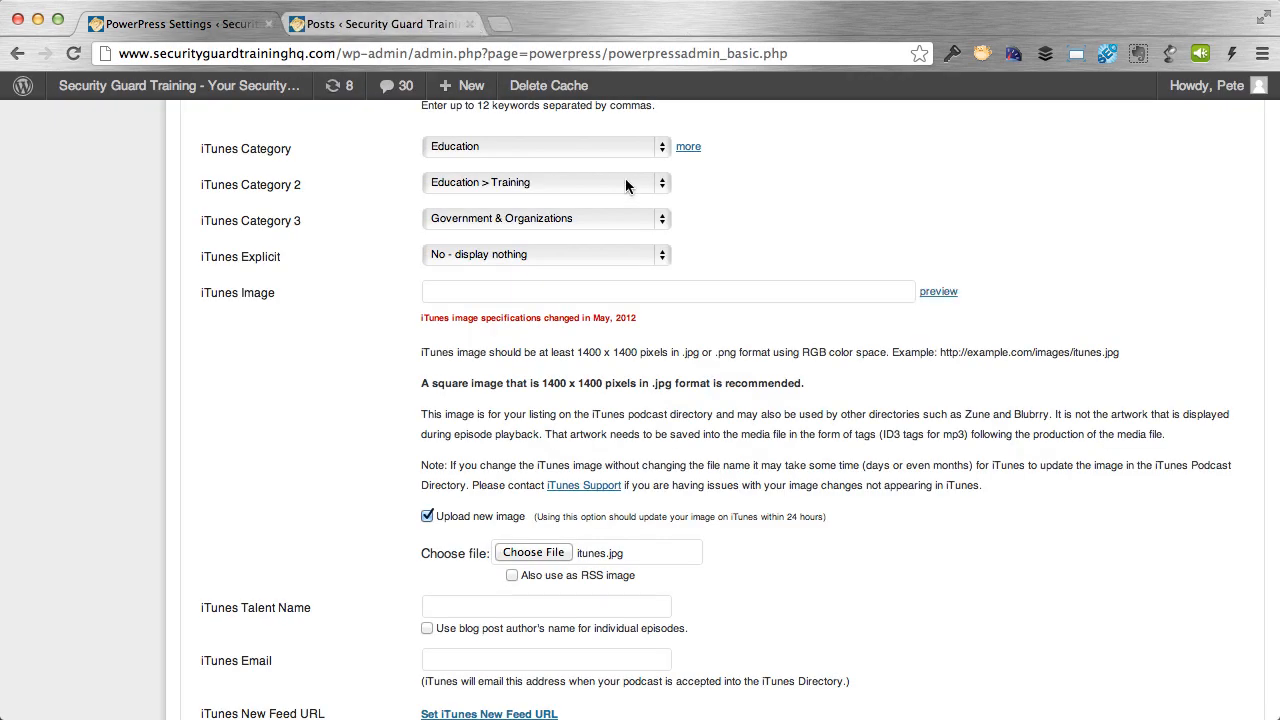
Enter the host's name in the iTunes Talent Name field.
scroll(951, 607, "down", 2)
scroll(951, 614, "down", 1)
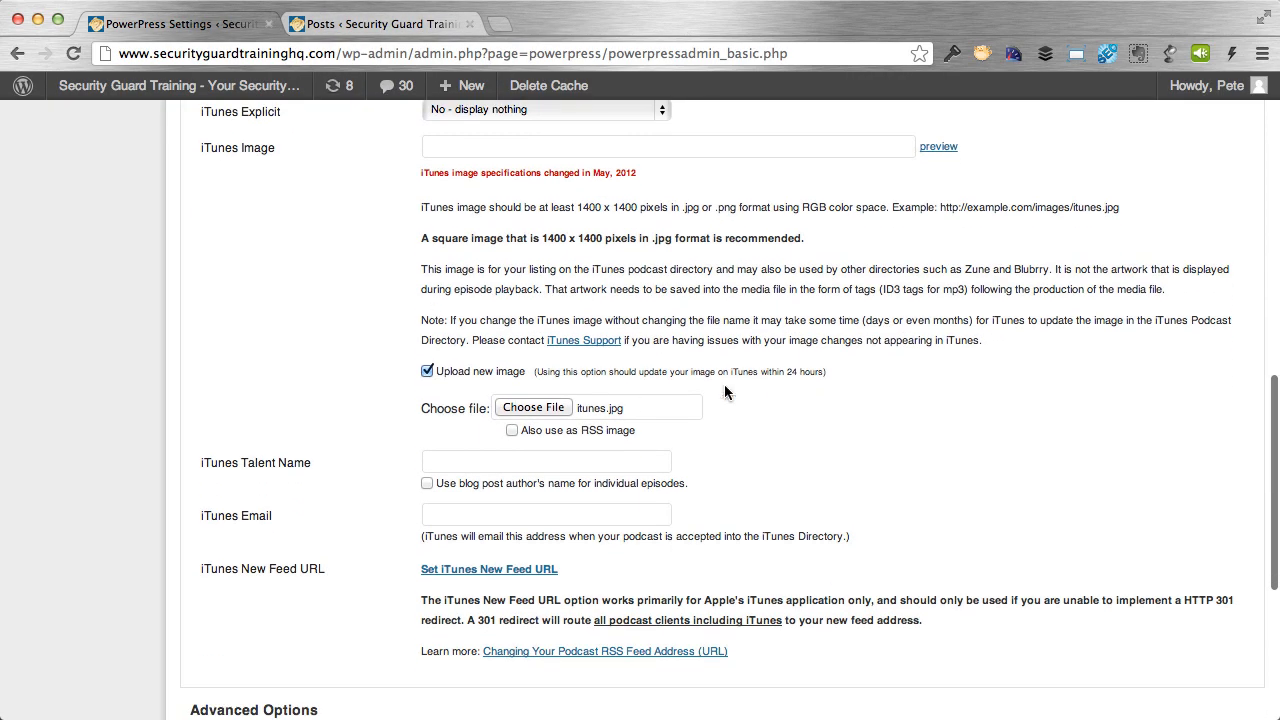
scroll(724, 392, "down", 1)
left_click(430, 436)
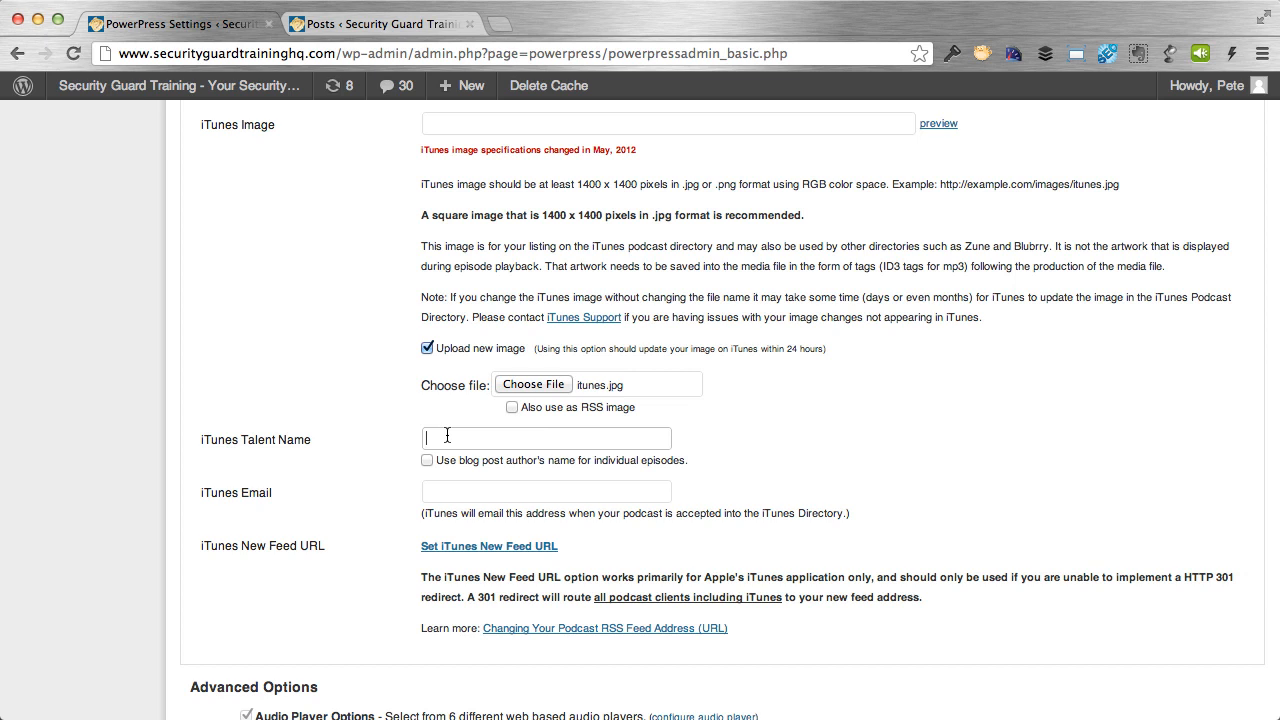
type("Patrick Flynn")
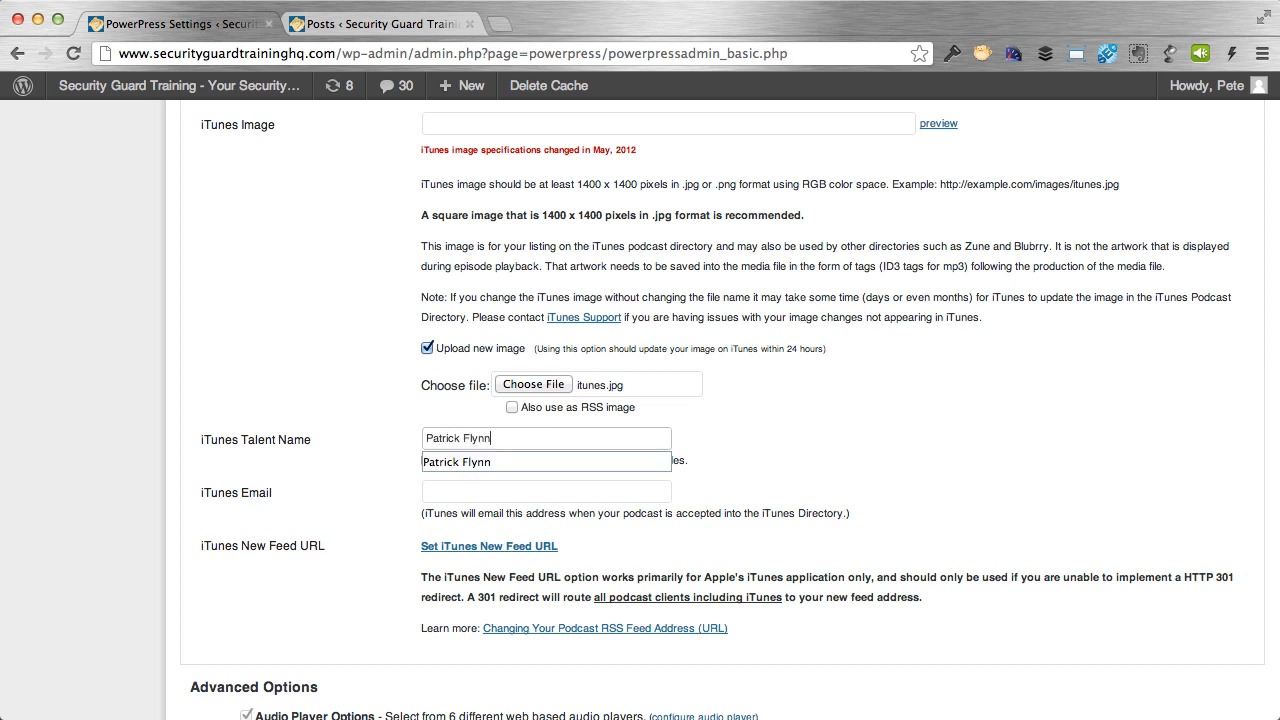
left_click(759, 405)
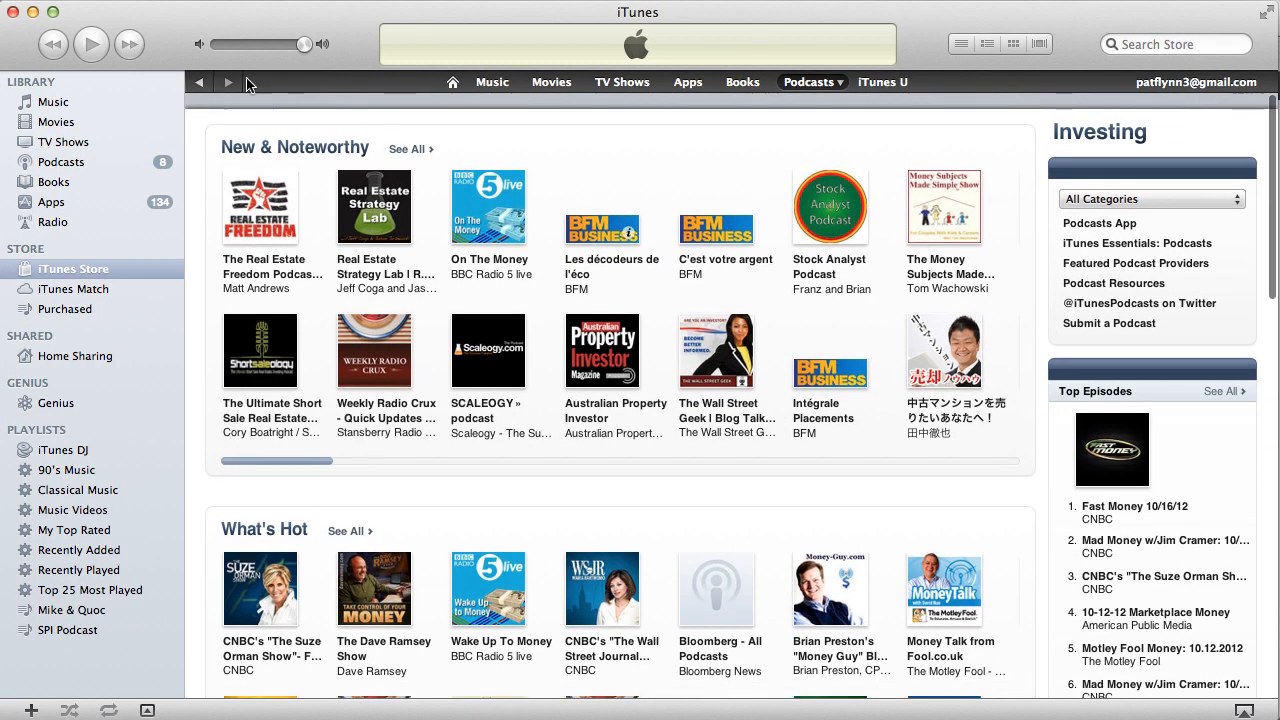
Navigate back to the Smart Passive Income podcast page in the iTunes Store.
left_click(197, 82)
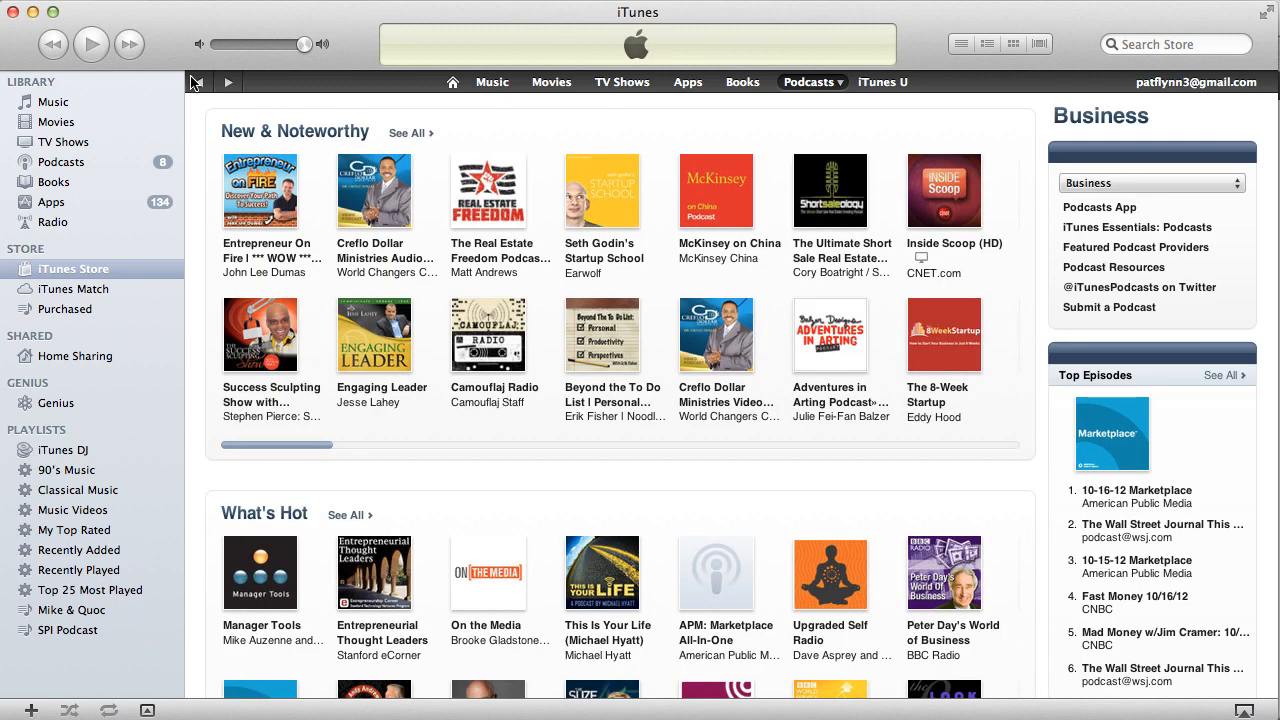
left_click(196, 82)
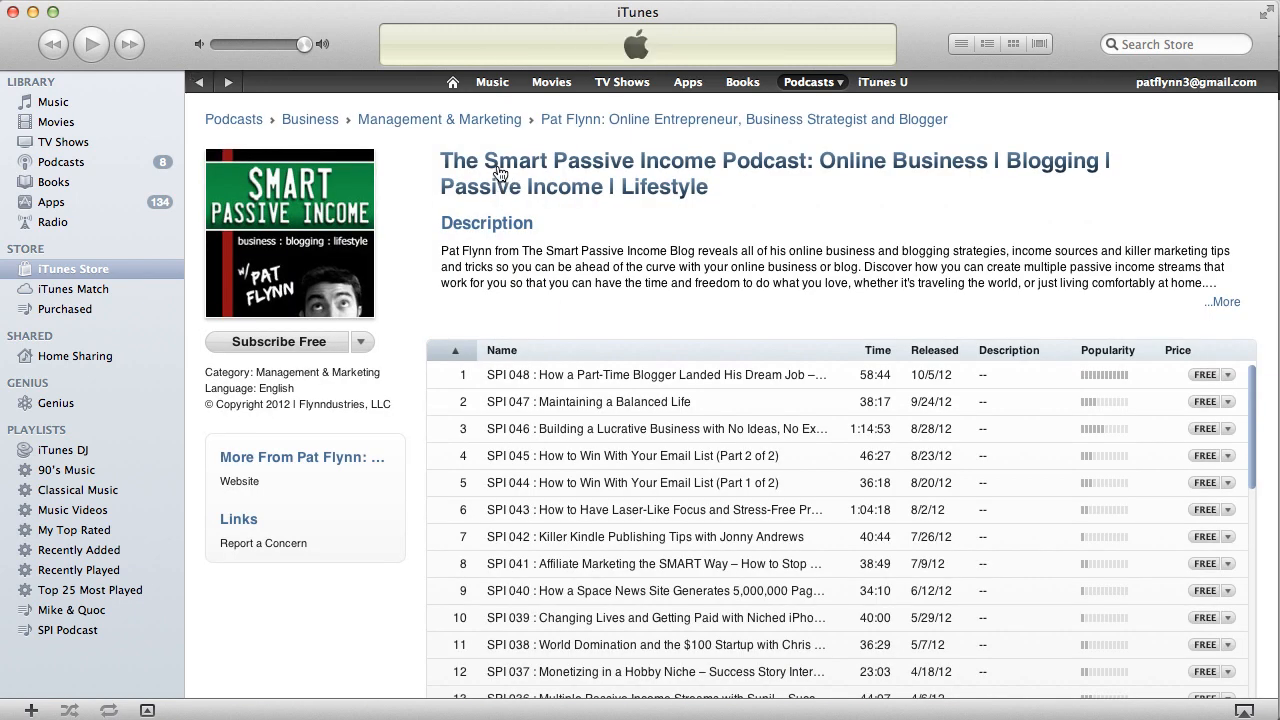
scroll(426, 252, "down", 1)
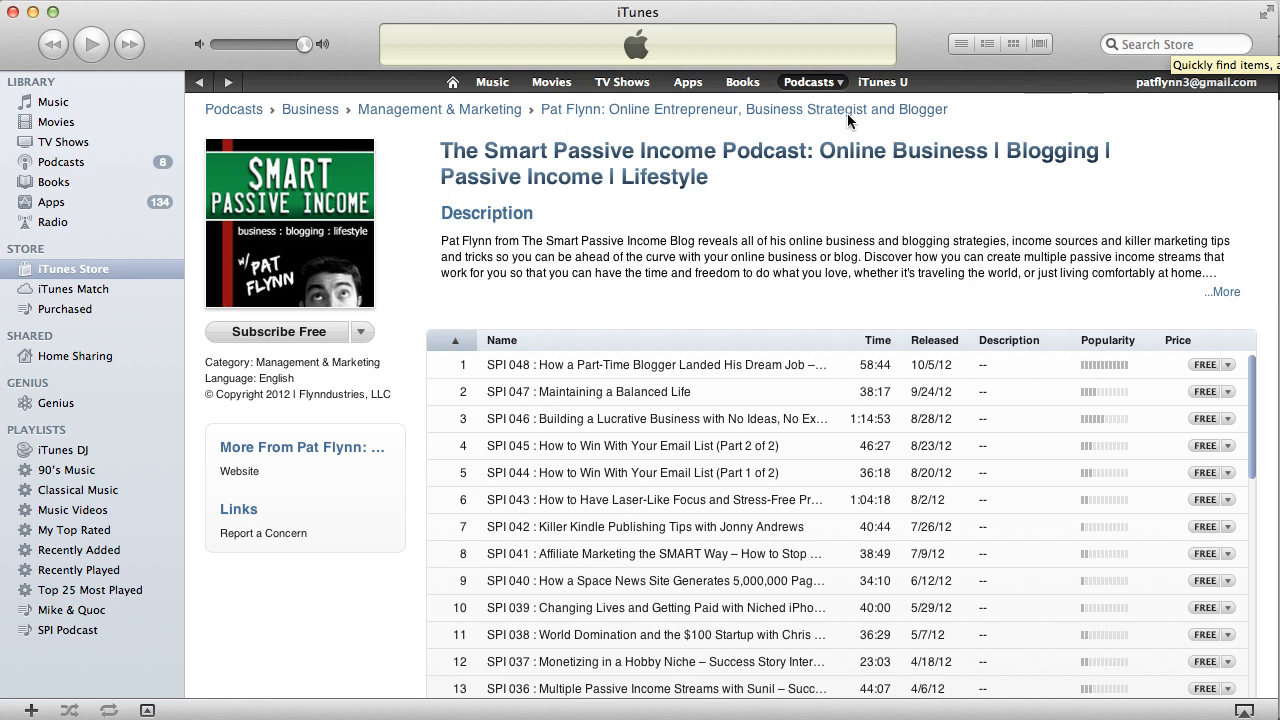
Search the store for 'online entrpreneur' podcasts, return to the podcast page, and minimize iTunes.
left_click(1158, 44)
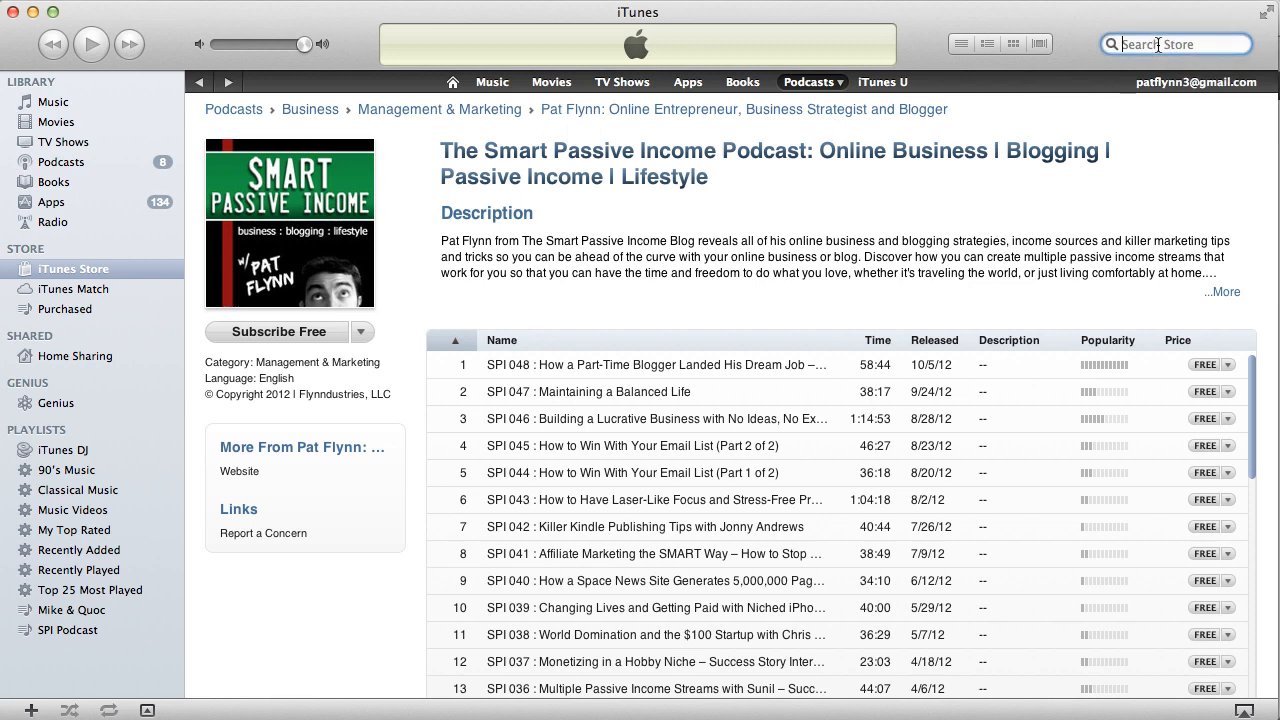
type("online entrpreneur")
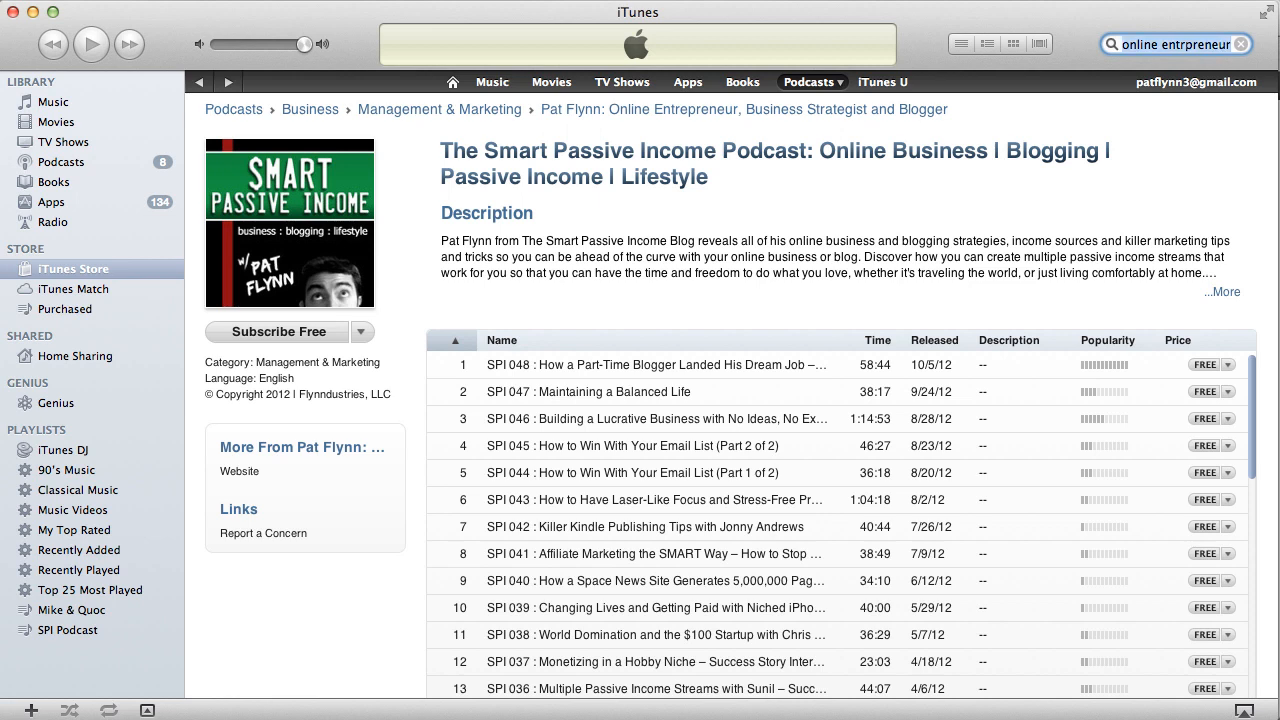
key("Return")
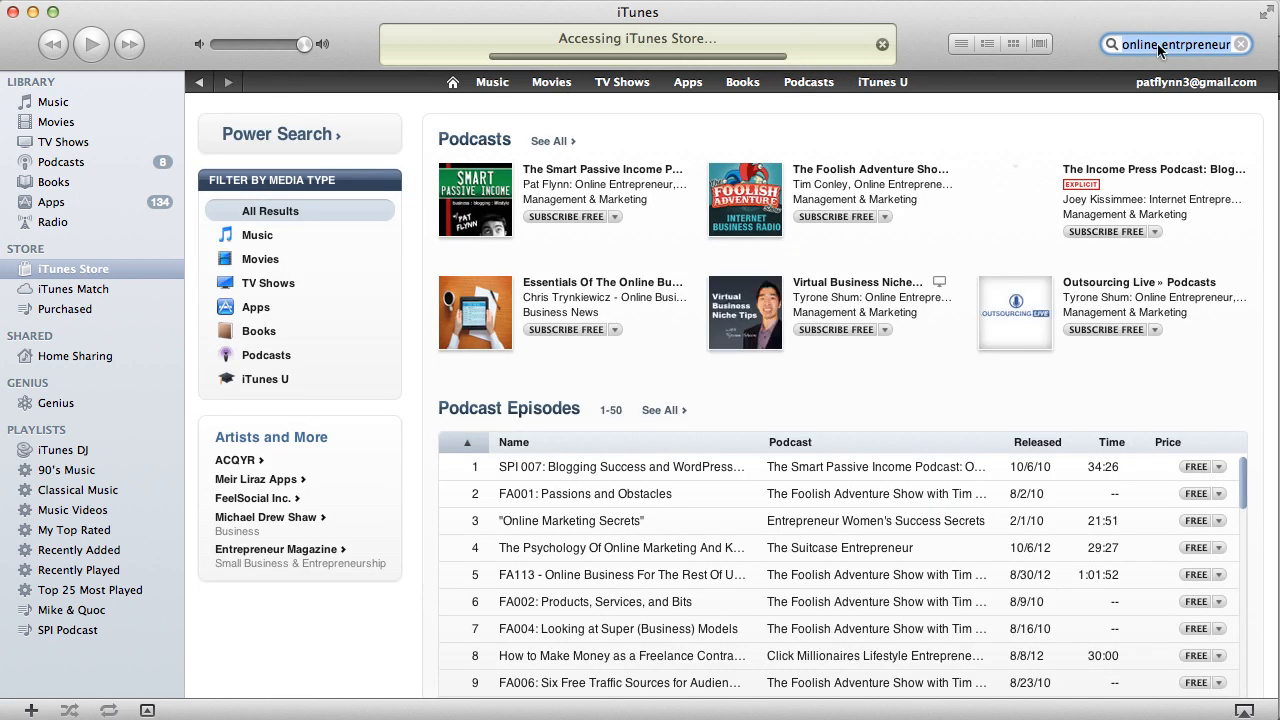
left_click(198, 85)
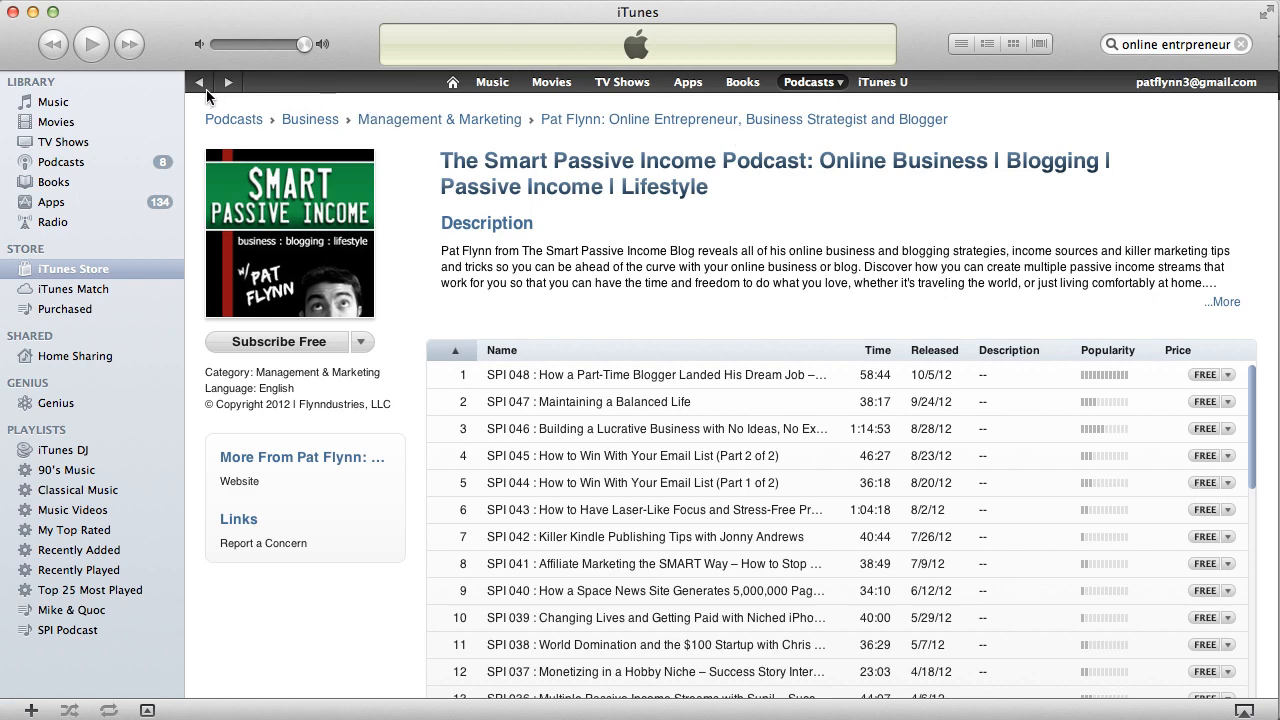
left_click(32, 12)
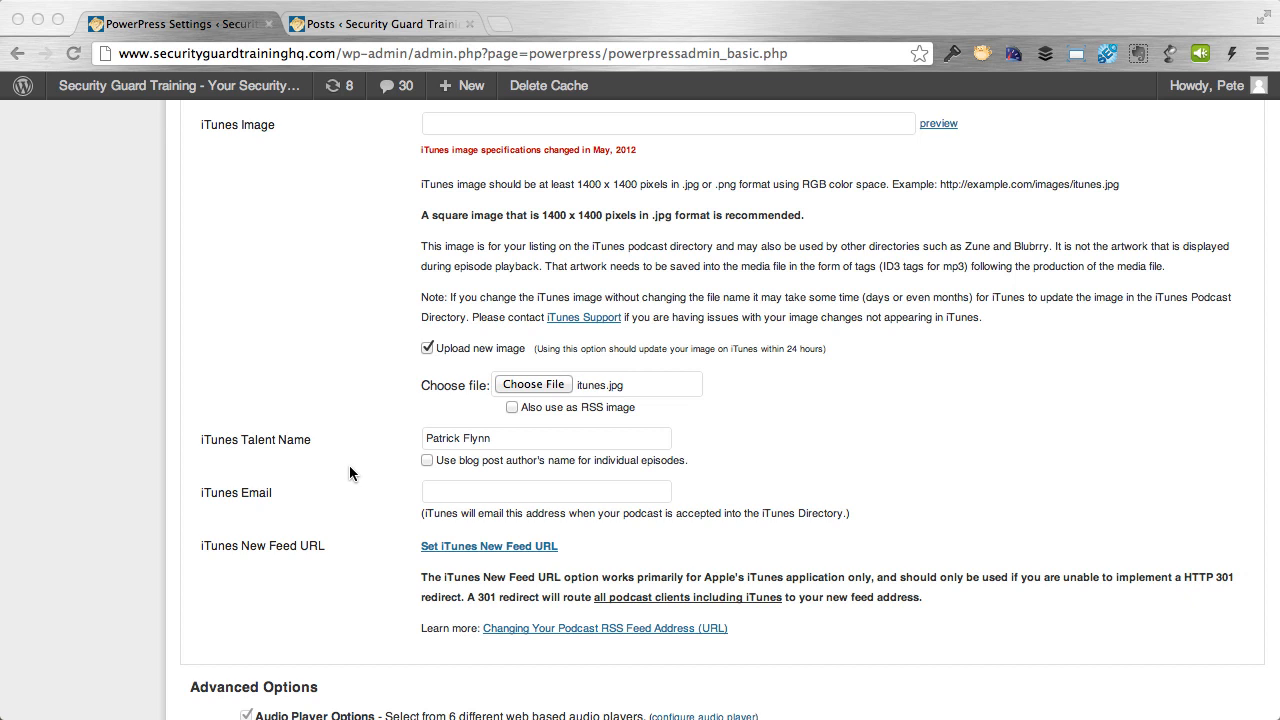
Extend the iTunes talent name with 'Unarmed & Armed Security Guard Training Expert'.
left_click(575, 437)
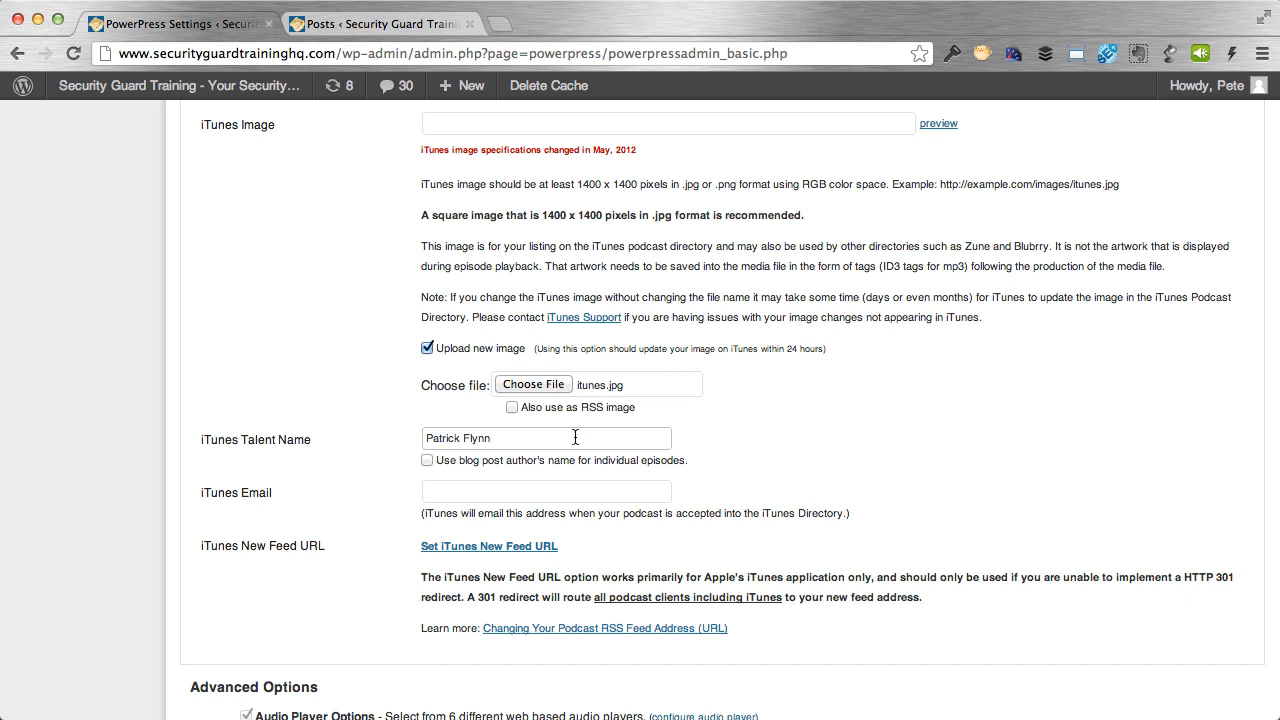
type(": Security Guard Training Expert")
left_click(499, 439)
type("Unarmed & Armed")
Enter the host's contact e-mail address in the iTunes Email field.
left_click(643, 487)
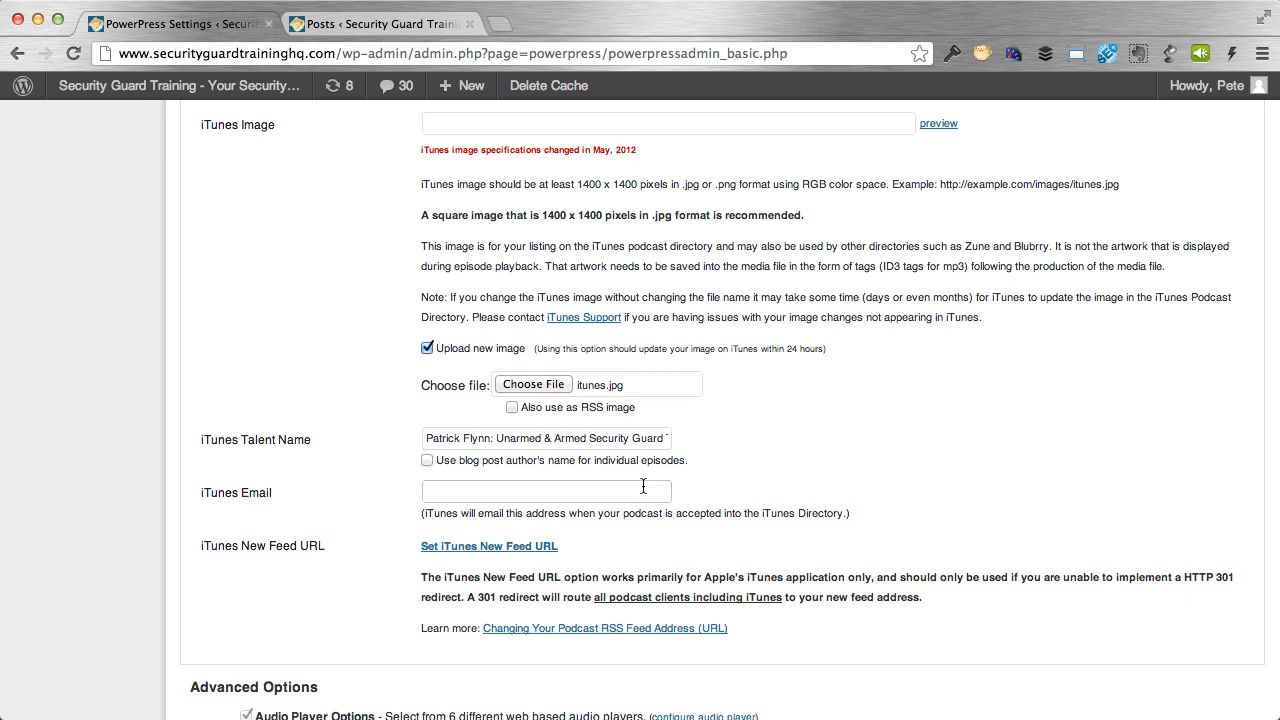
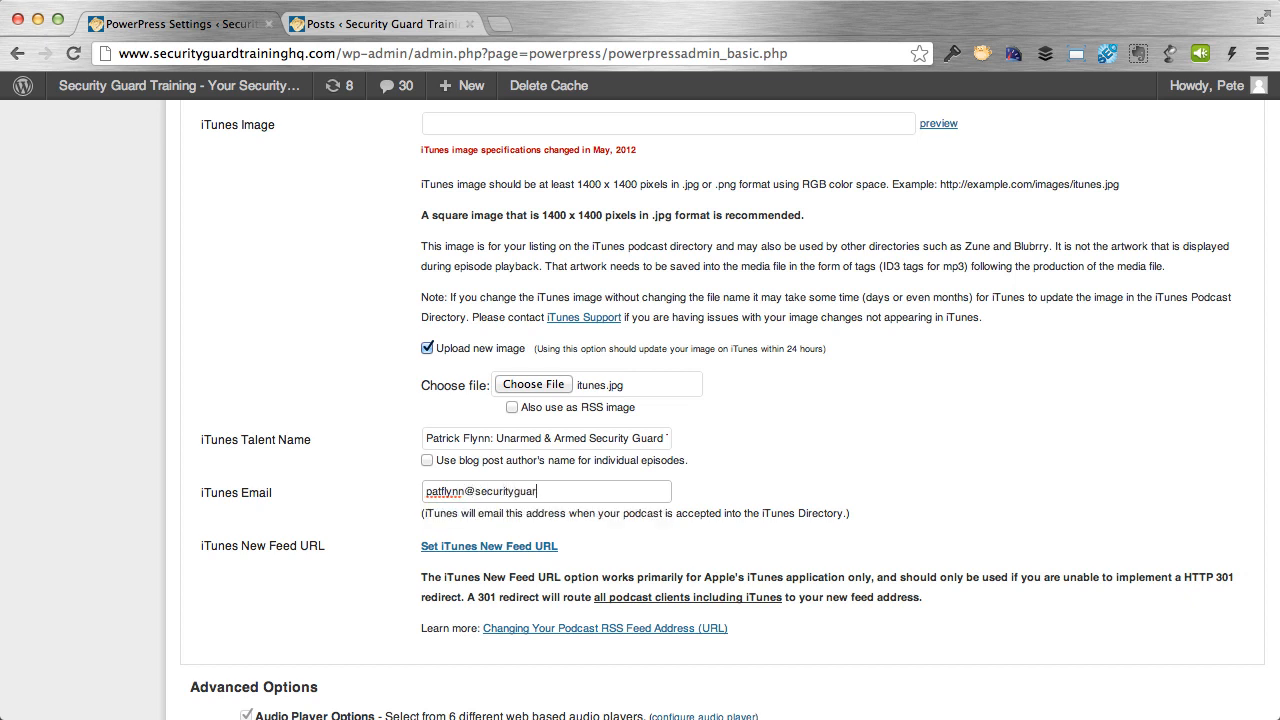
left_click(859, 447)
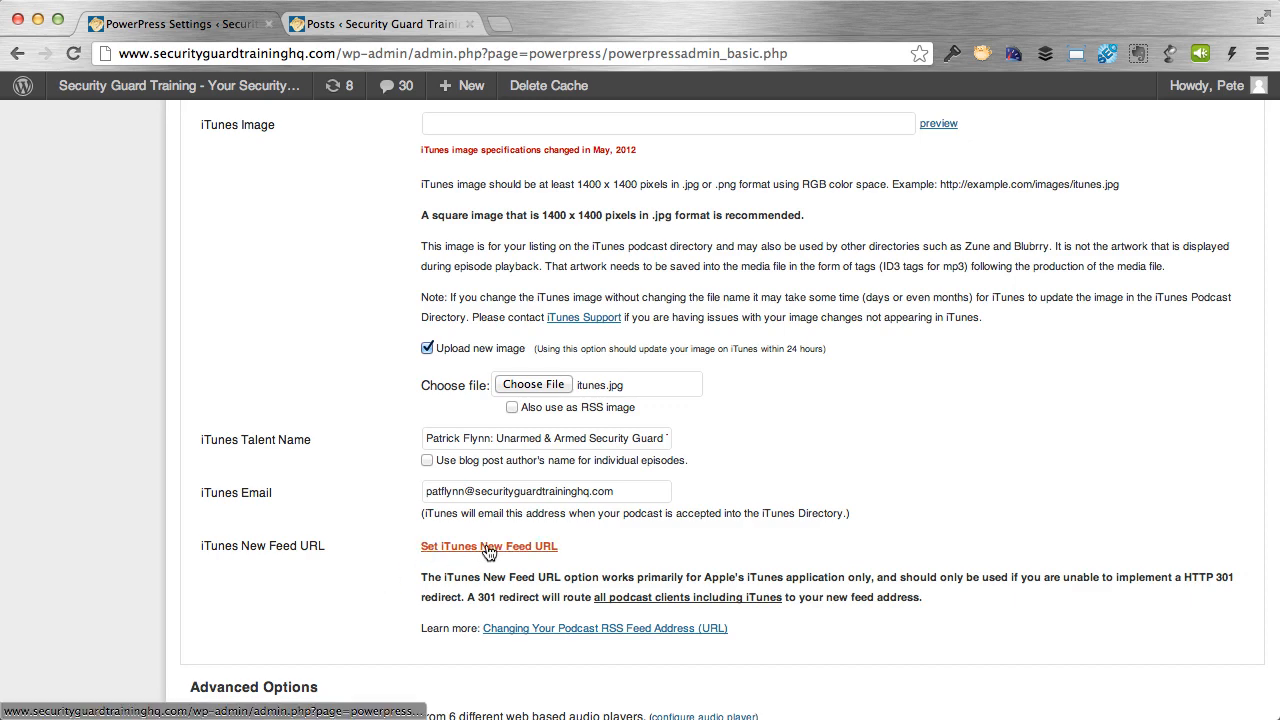
Save the PowerPress iTunes tab changes with Save Changes.
scroll(387, 563, "down", 5)
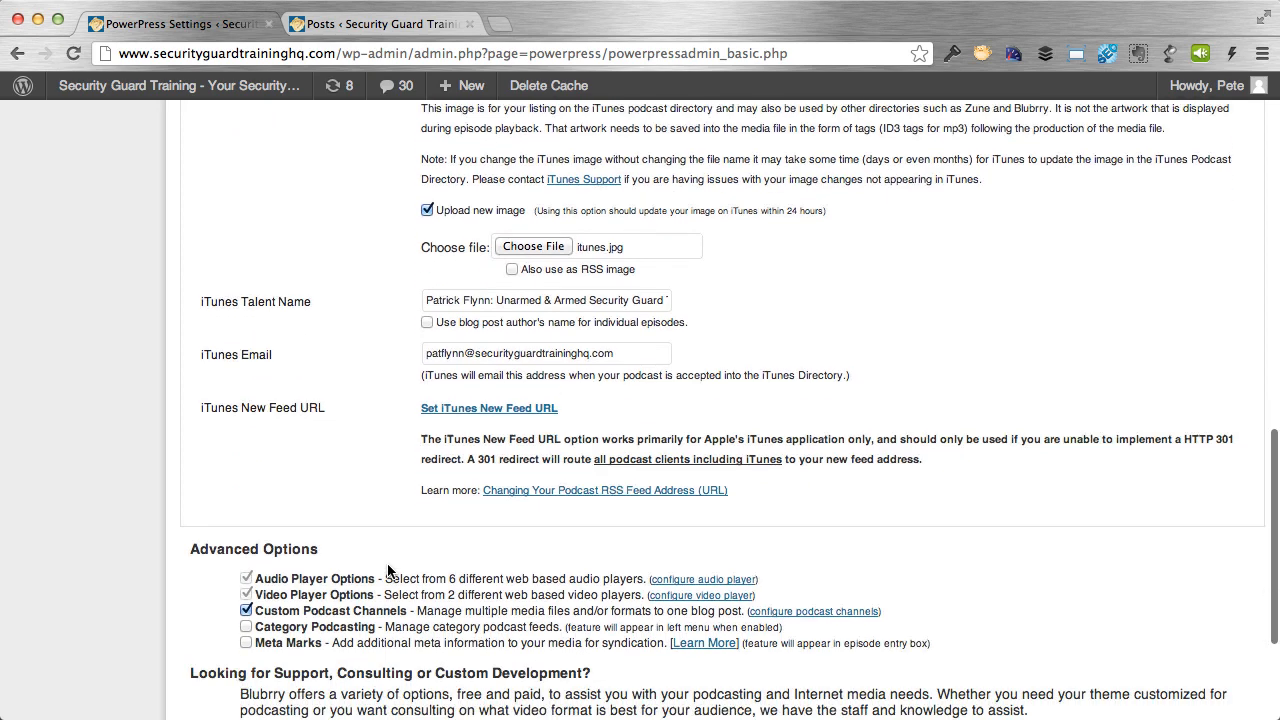
left_click(266, 626)
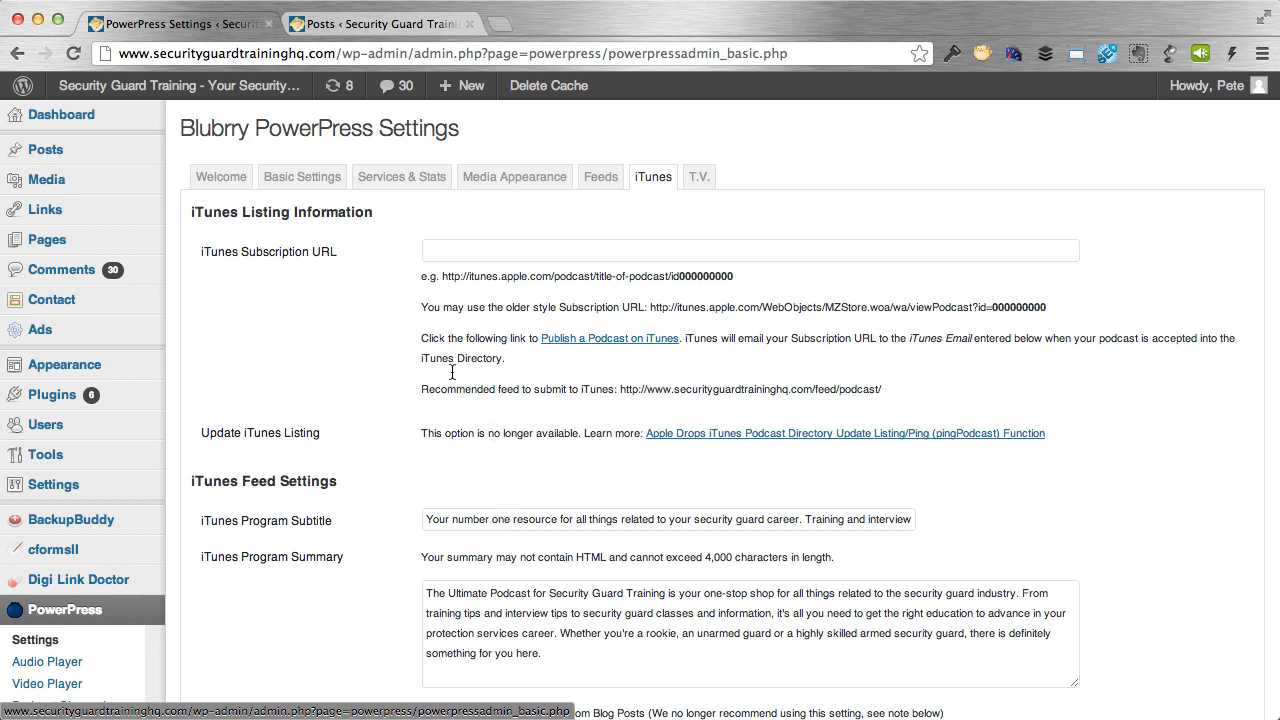
mouse_move(53, 148)
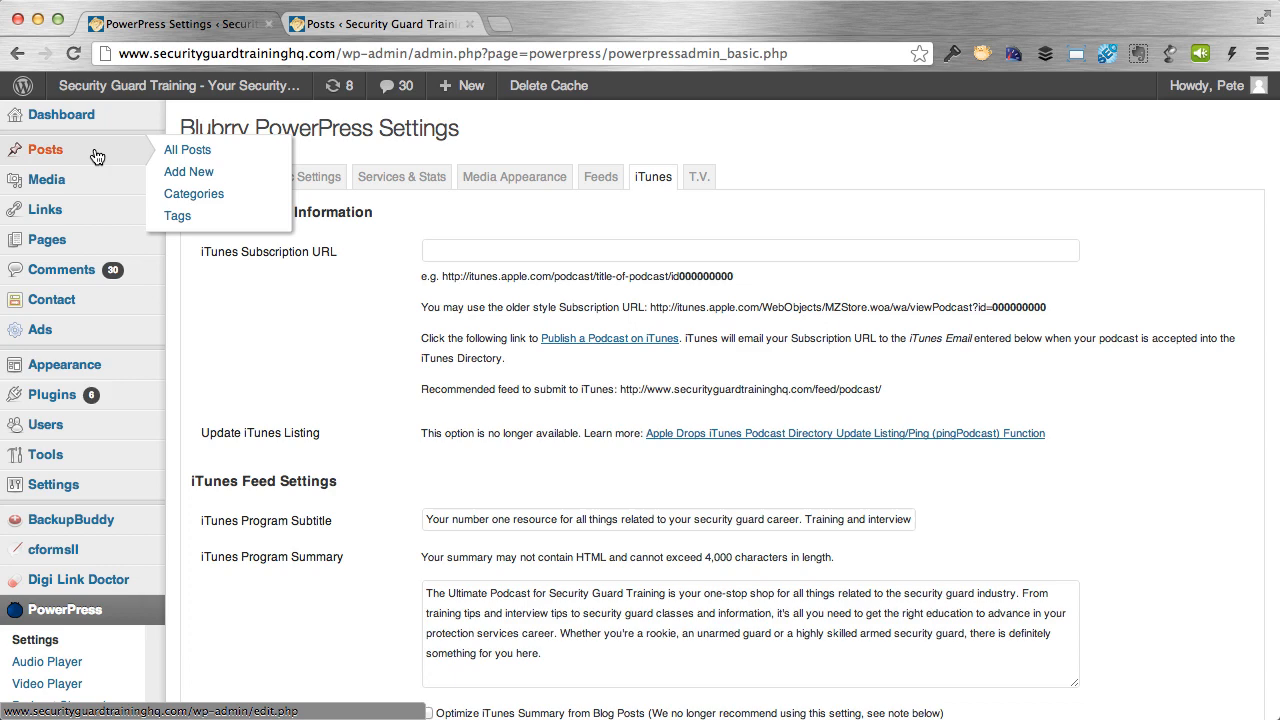
Create a new post titled 'SGTHQ 001: Welcome to the Security Guard Training Podcast!'.
left_click(174, 173)
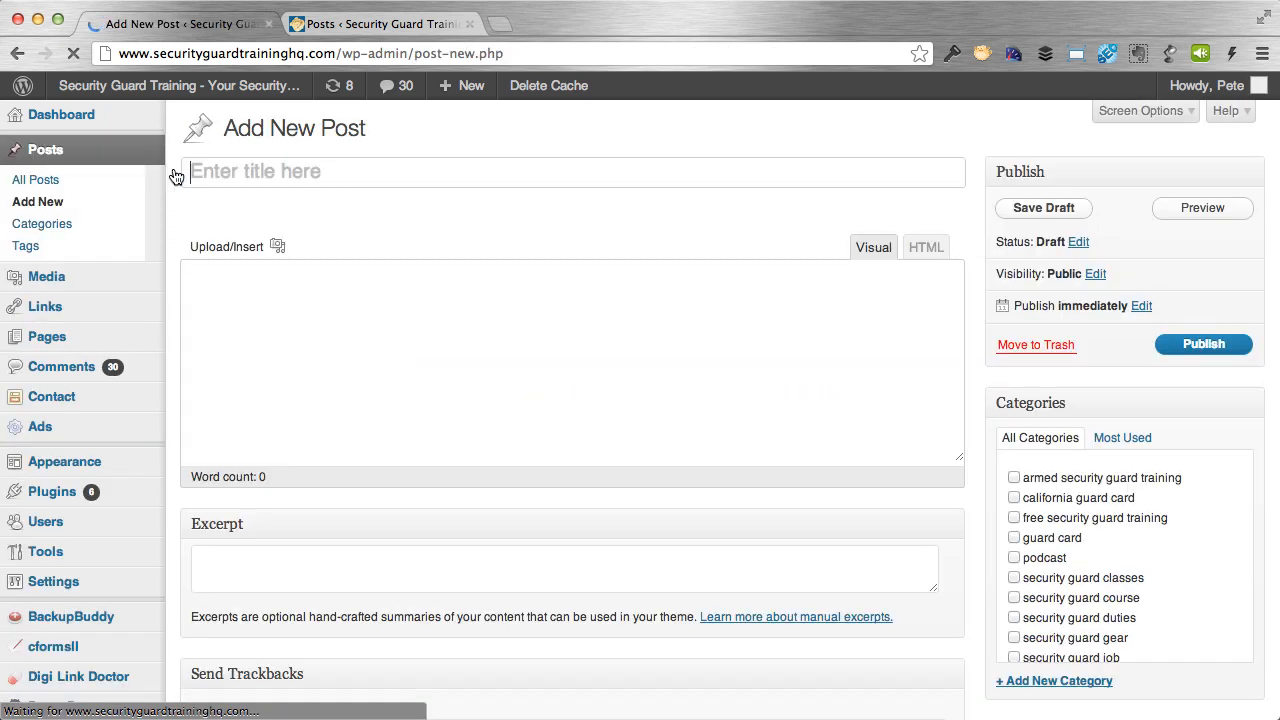
left_click(277, 171)
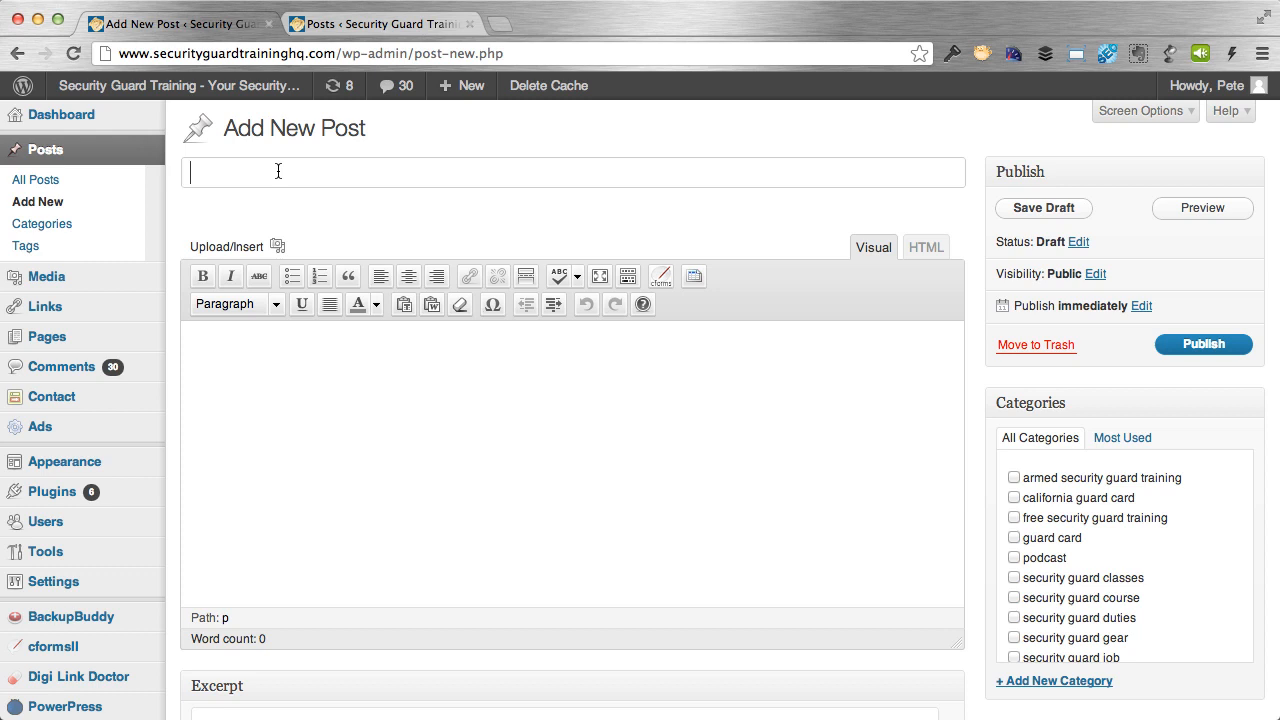
type("SGTHQ 001: Wecleom")
key("BackSpace")
key("BackSpace")
key("BackSpace")
key("BackSpace")
key("BackSpace")
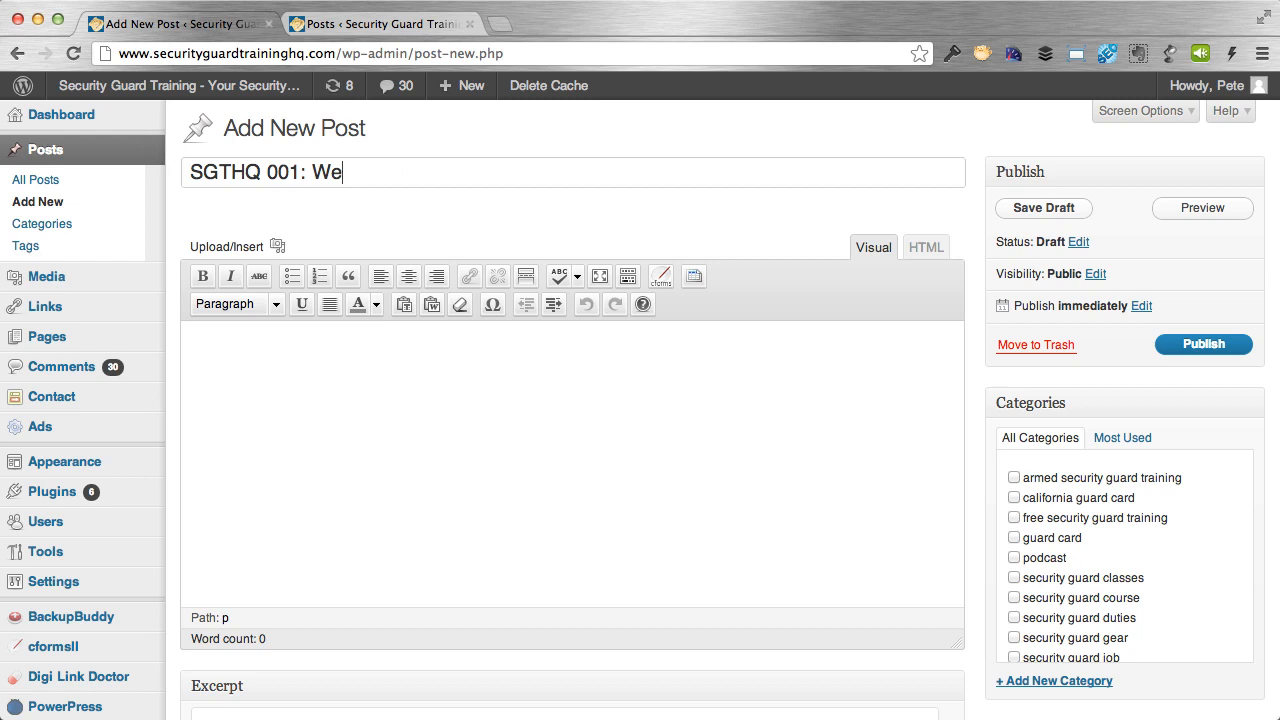
type("lcome to Our")
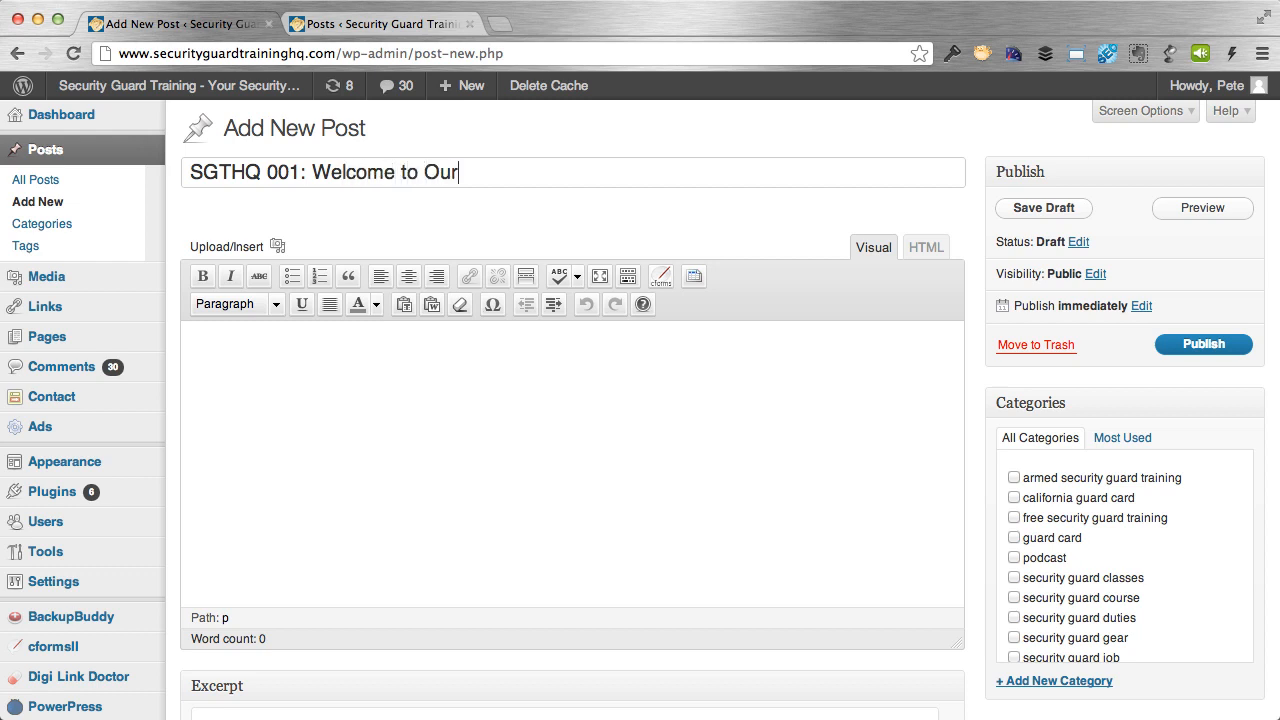
key("BackSpace")
key("BackSpace")
key("BackSpace")
type("the Security Tguar")
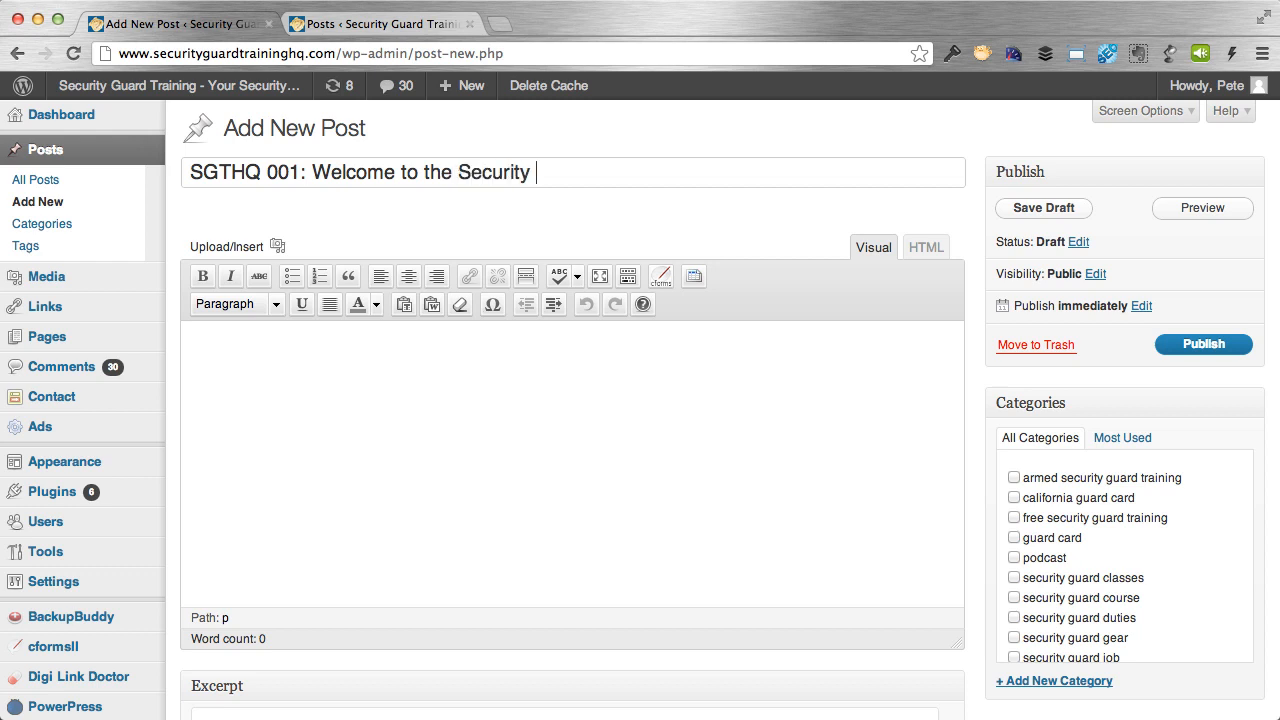
key("BackSpace")
key("BackSpace")
key("BackSpace")
key("BackSpace")
key("BackSpace")
type("GUa")
key("BackSpace")
key("BackSpace")
type("uard Training Podcast!")
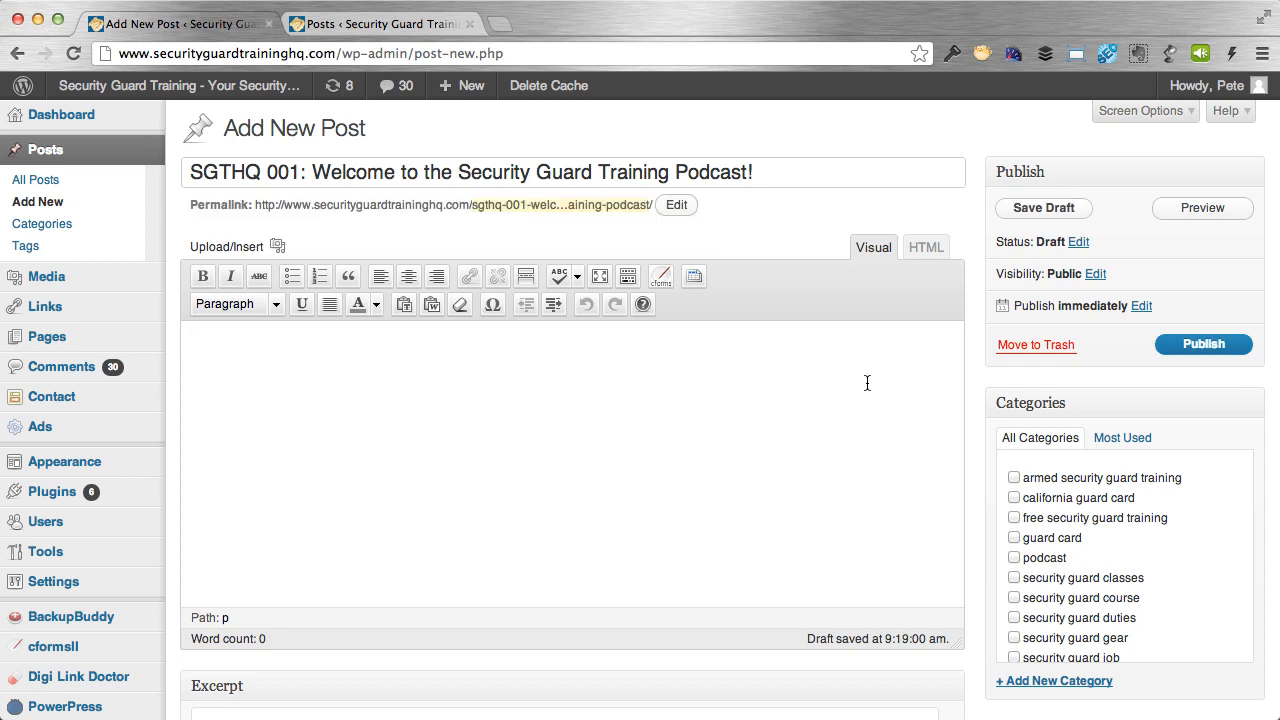
Type Summary, Link, 'Items Mentioned In This Podcast' and 'In this particular episode, you will learn:' lines.
type("Summary")
key("Return")
key("Return")
type("Link")
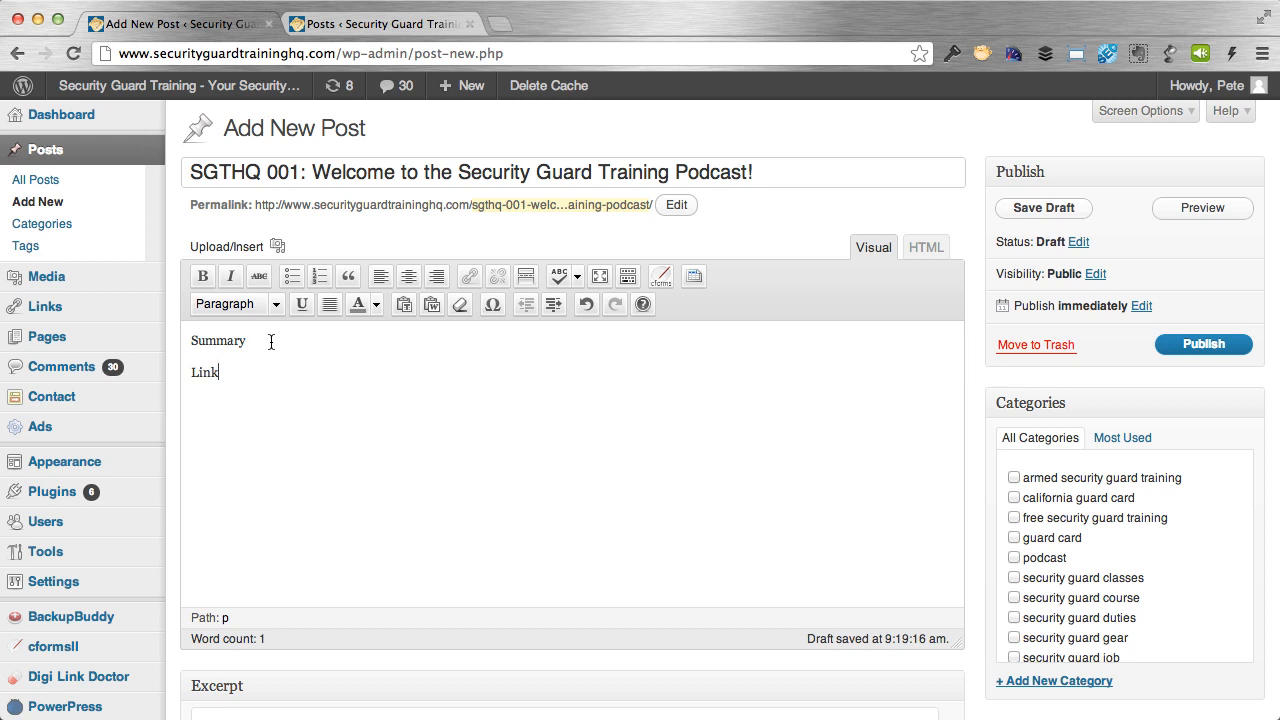
left_click(257, 368)
key("Return")
type("Items Mentioned In This Pod")
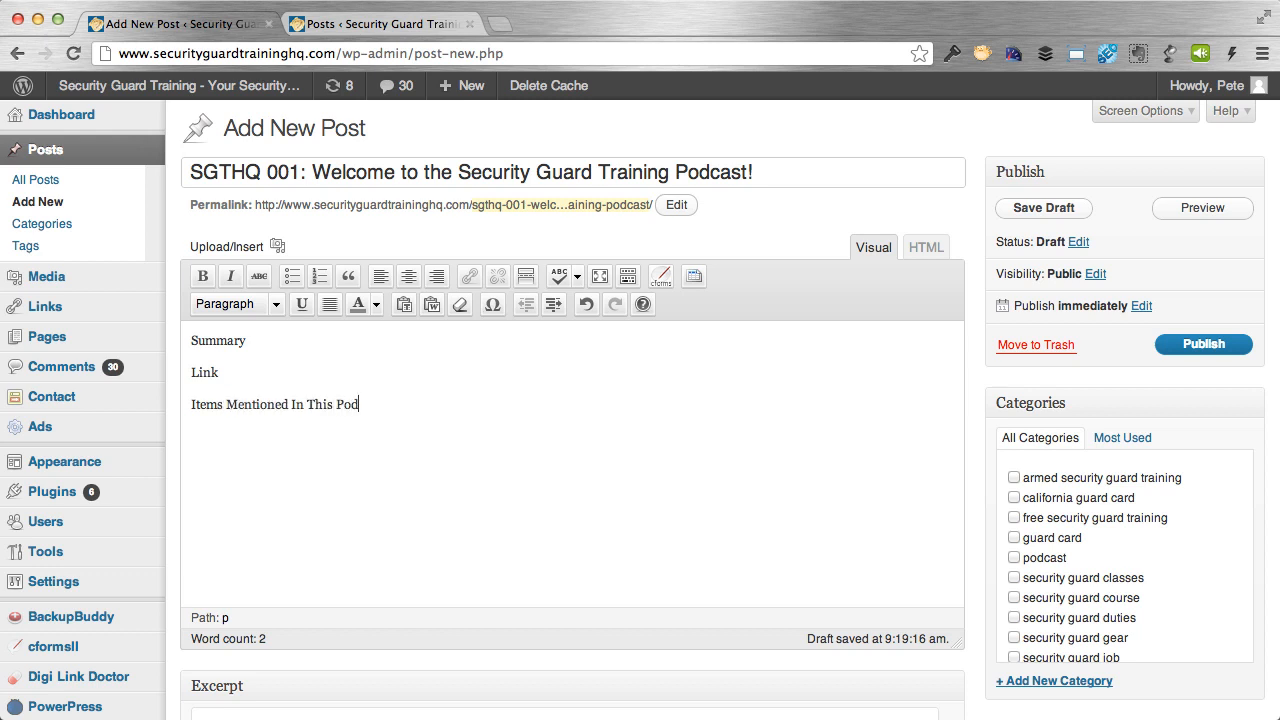
type("cast")
key("Return")
type("In this particular episode, you will learn/:")
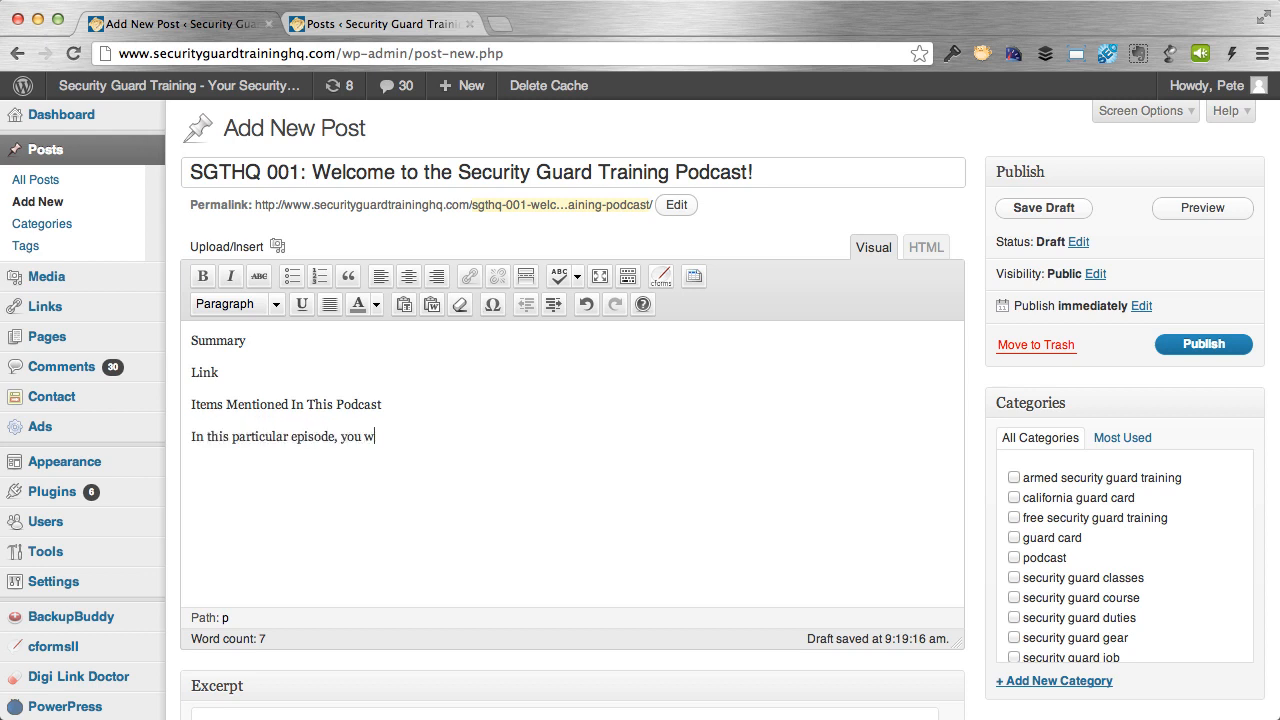
key("Return")
key("BackSpace")
key("BackSpace")
key("BackSpace")
type(":")
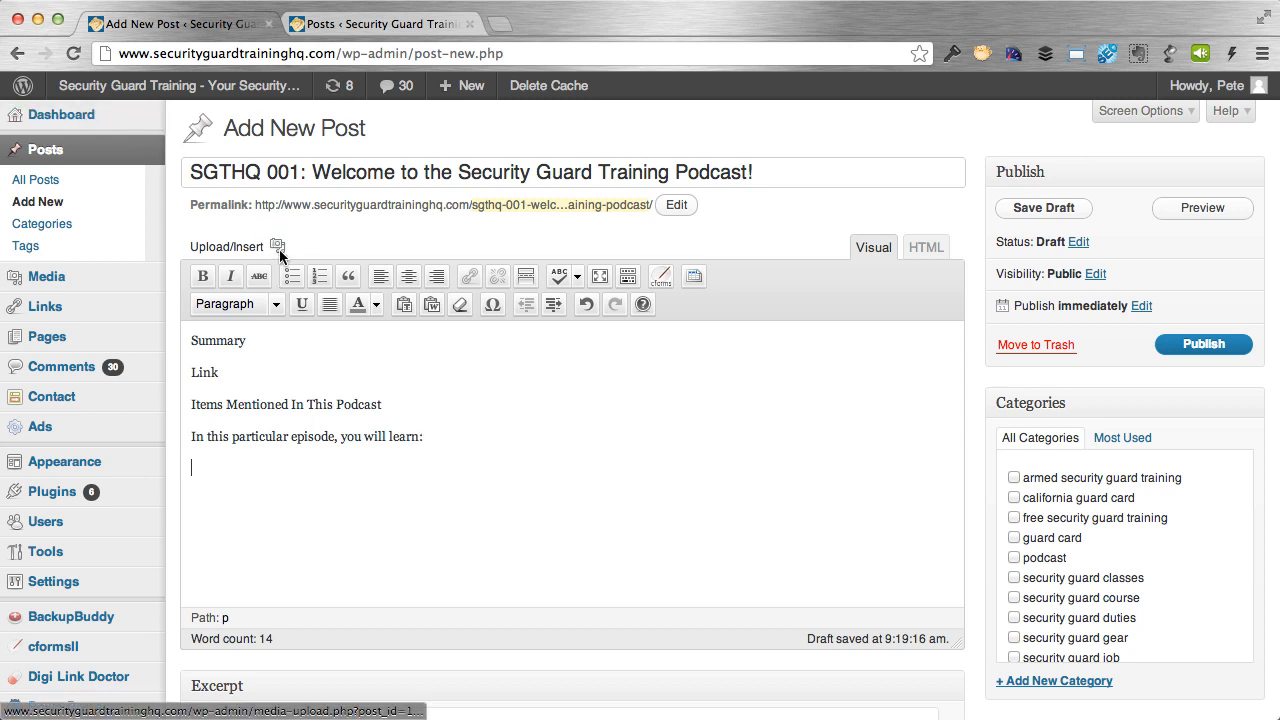
Add a bulleted list containing Item 1 and Item 2.
left_click(291, 276)
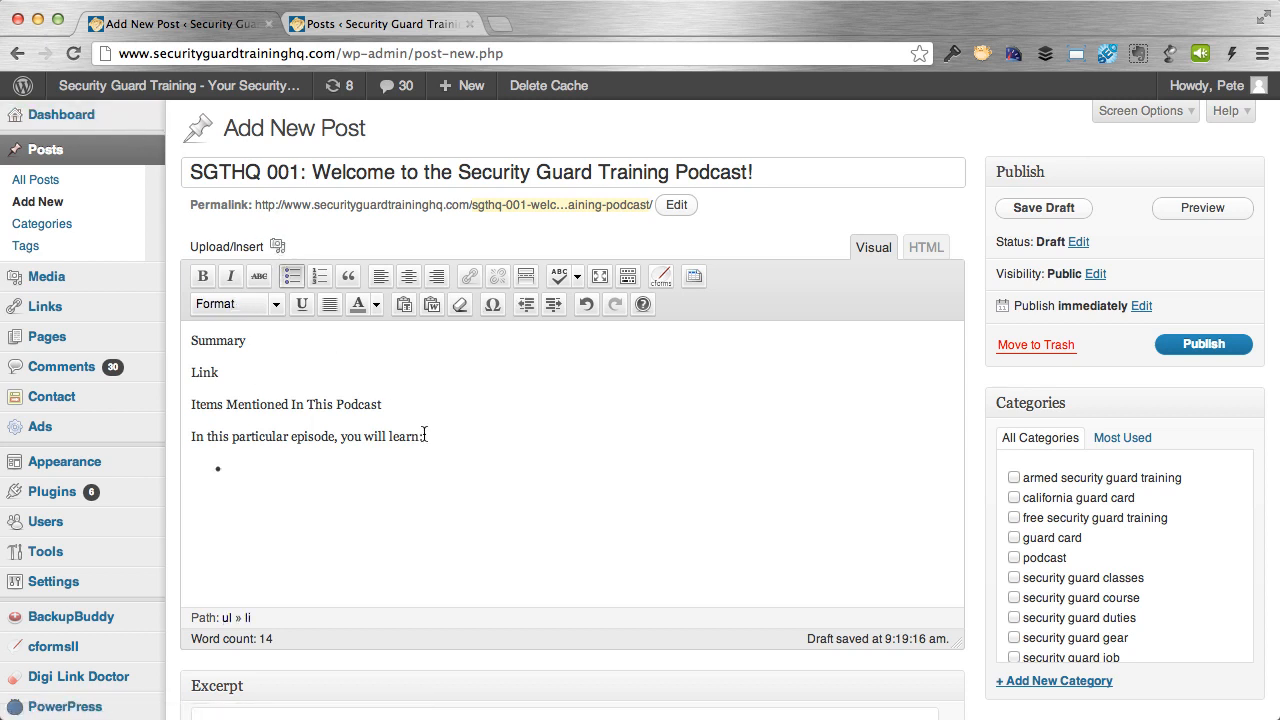
type("Item 1")
key("Return")
type("Itesm")
key("BackSpace")
key("BackSpace")
type("m 2")
key("Return")
key("Return")
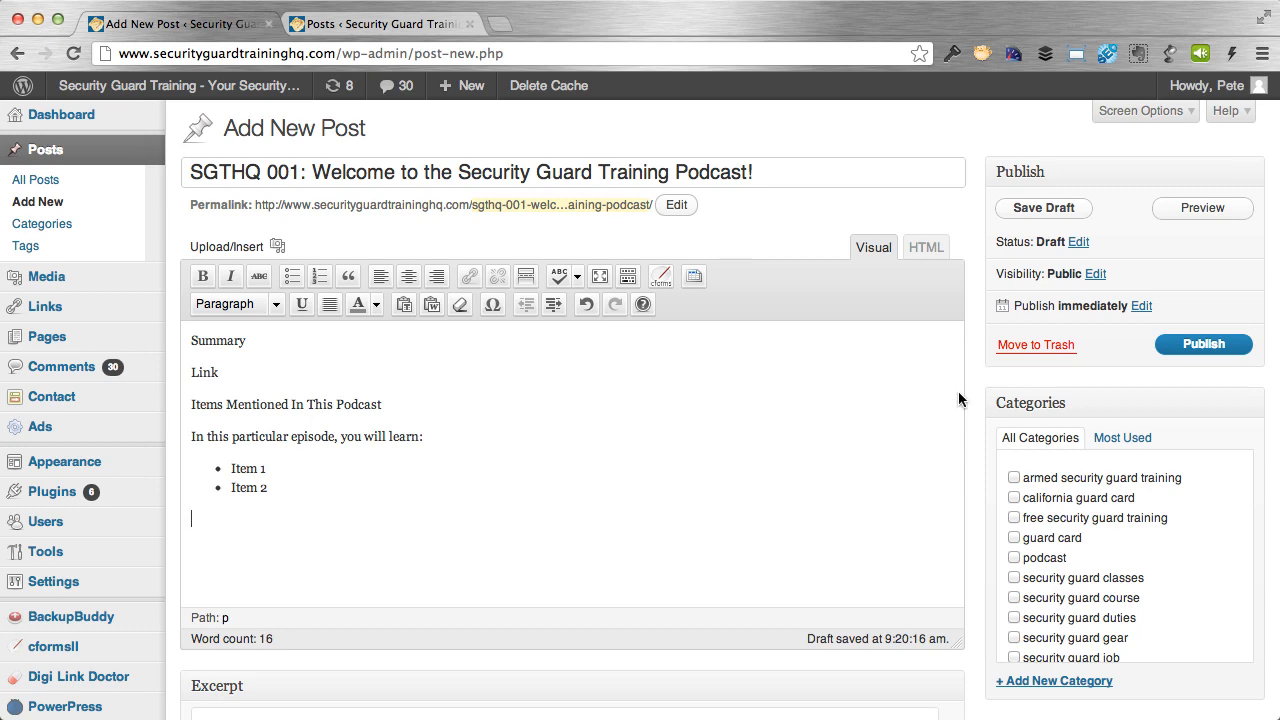
Create and tick a new 'podcast' category for the post.
scroll(971, 393, "down", 3)
scroll(971, 393, "up", 2)
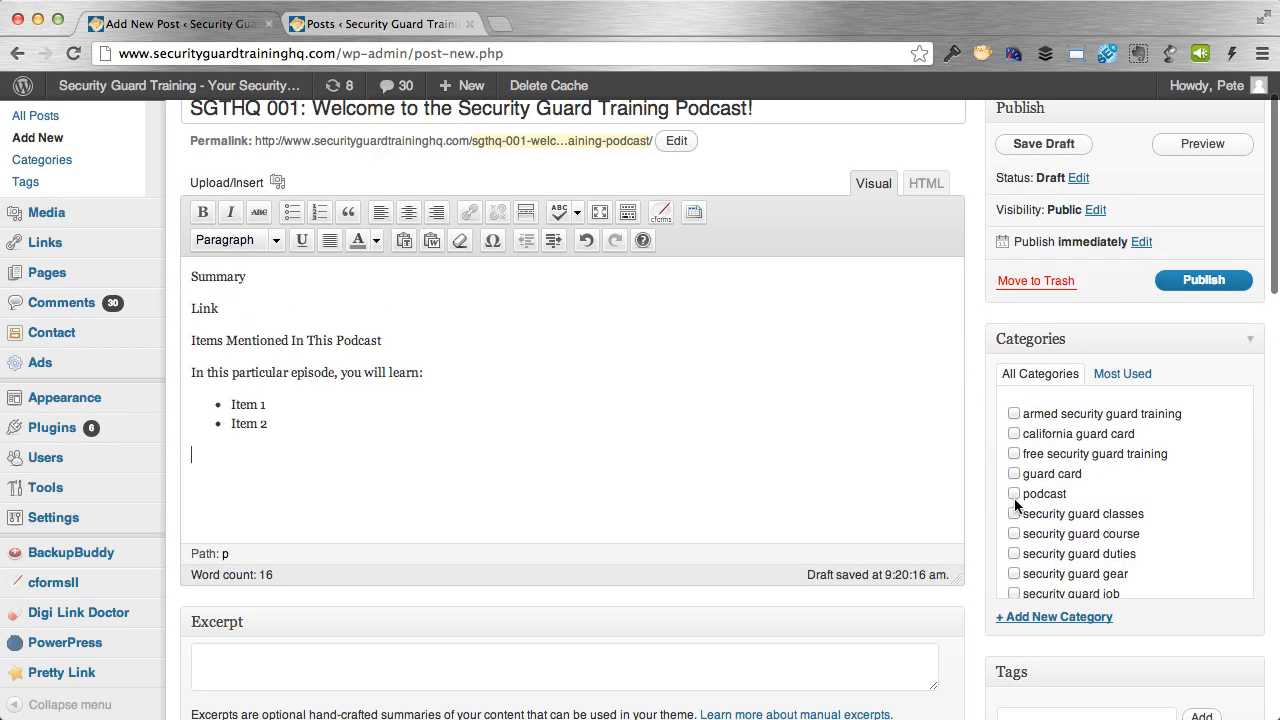
left_click(1057, 617)
type("podcast")
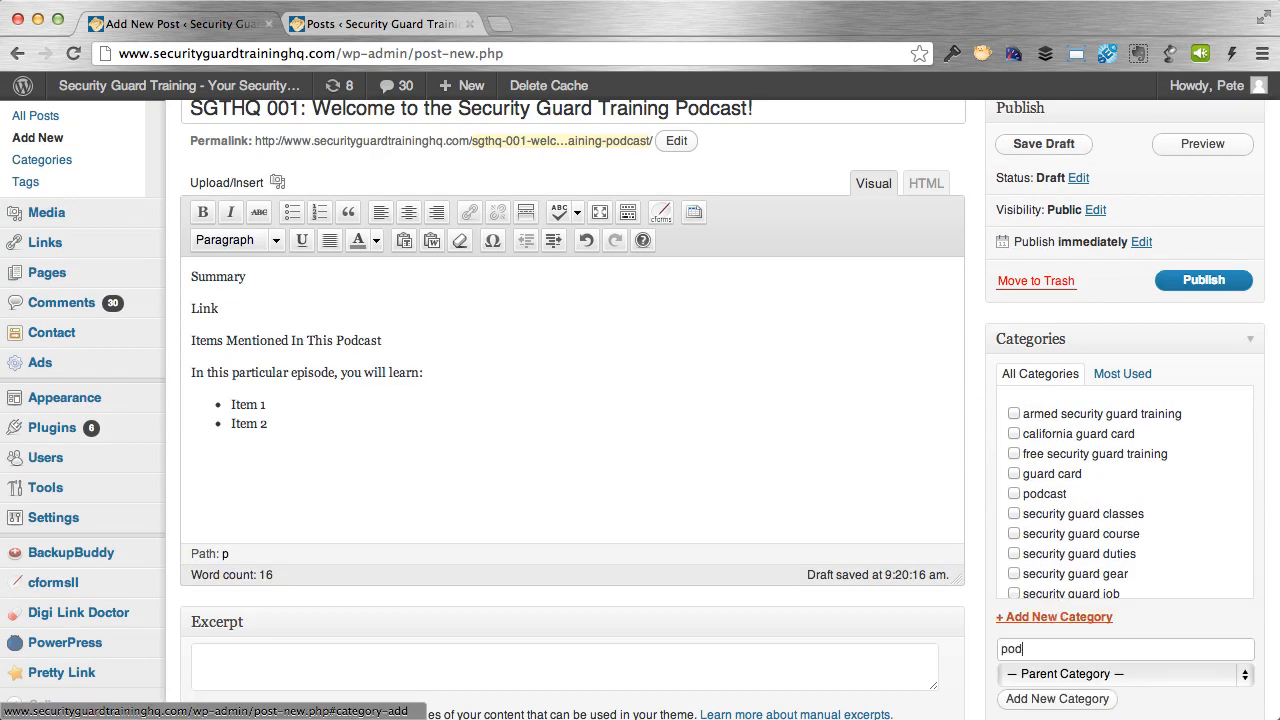
left_click(1044, 692)
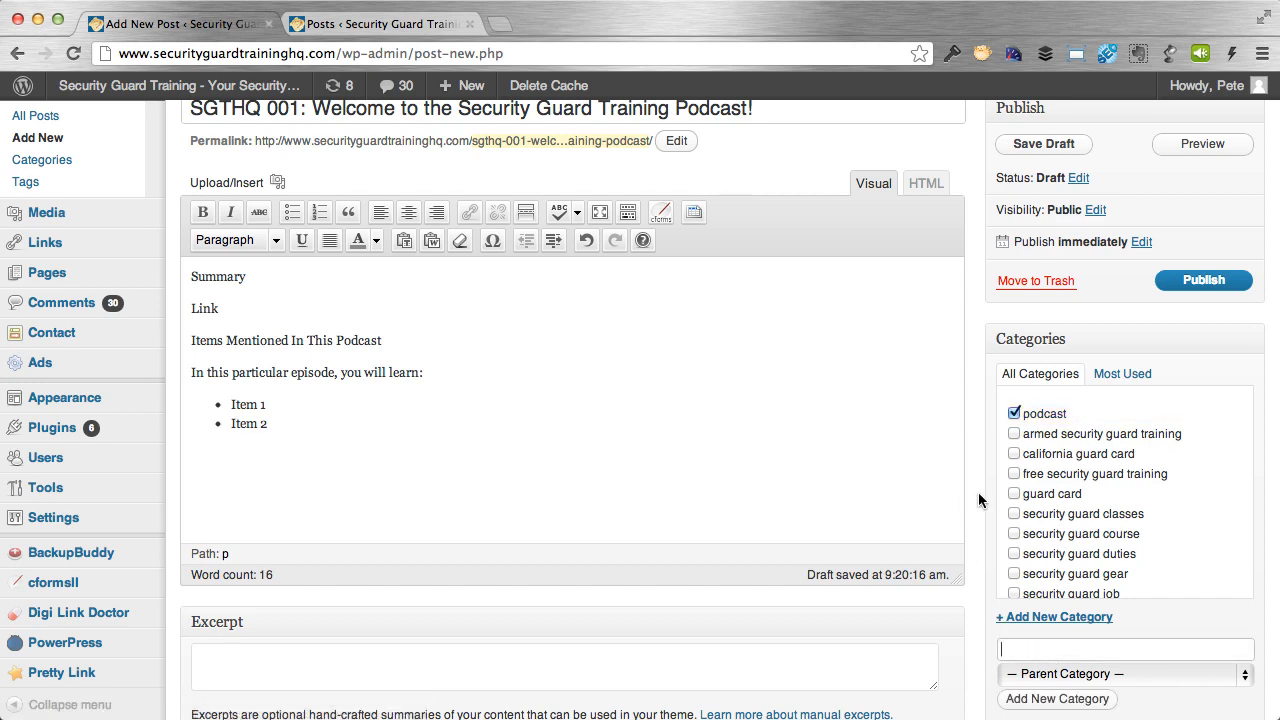
Move down to the Podcast Episode box and focus the empty Media URL field.
scroll(979, 500, "down", 2)
scroll(979, 500, "up", 3)
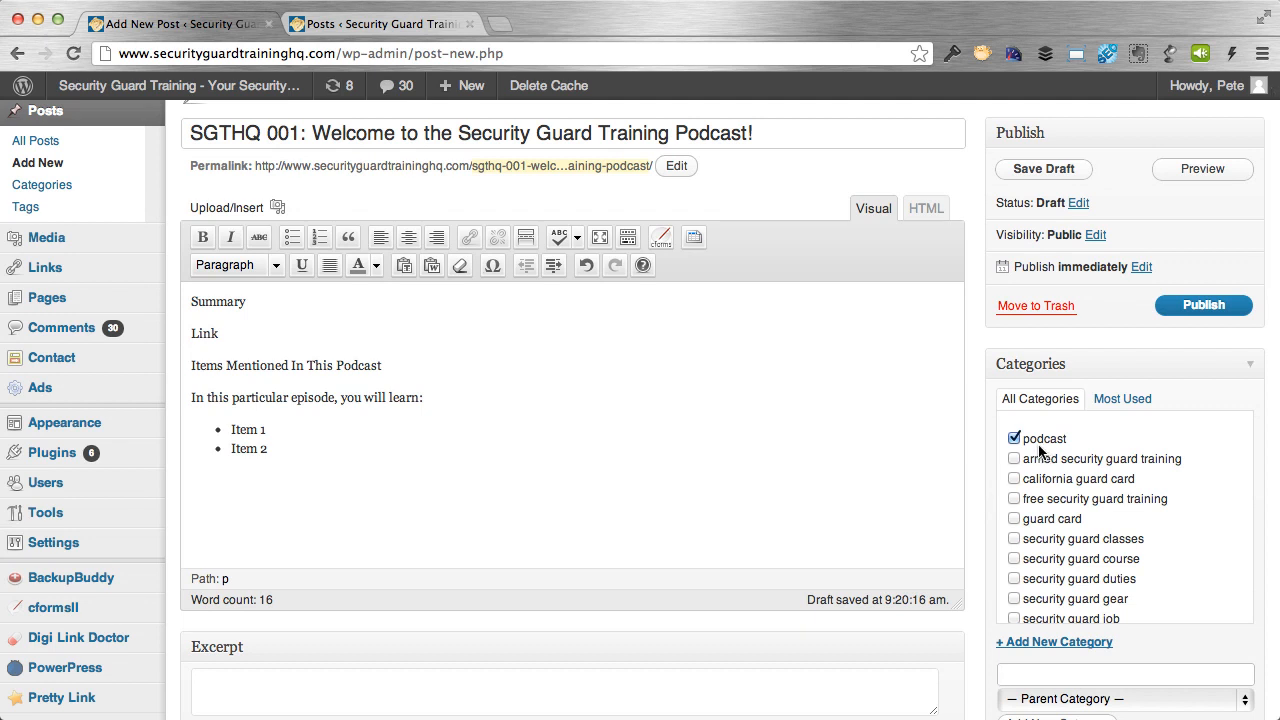
scroll(926, 464, "down", 3)
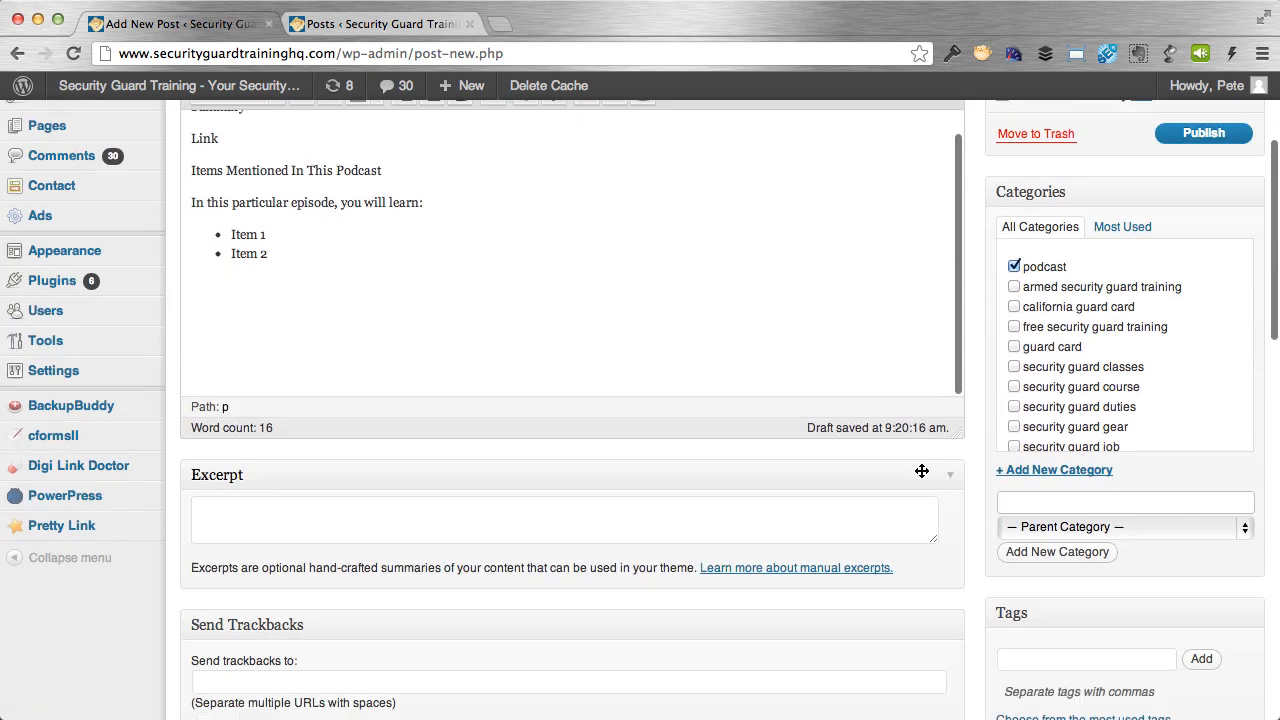
scroll(922, 471, "down", 4)
scroll(937, 470, "down", 3)
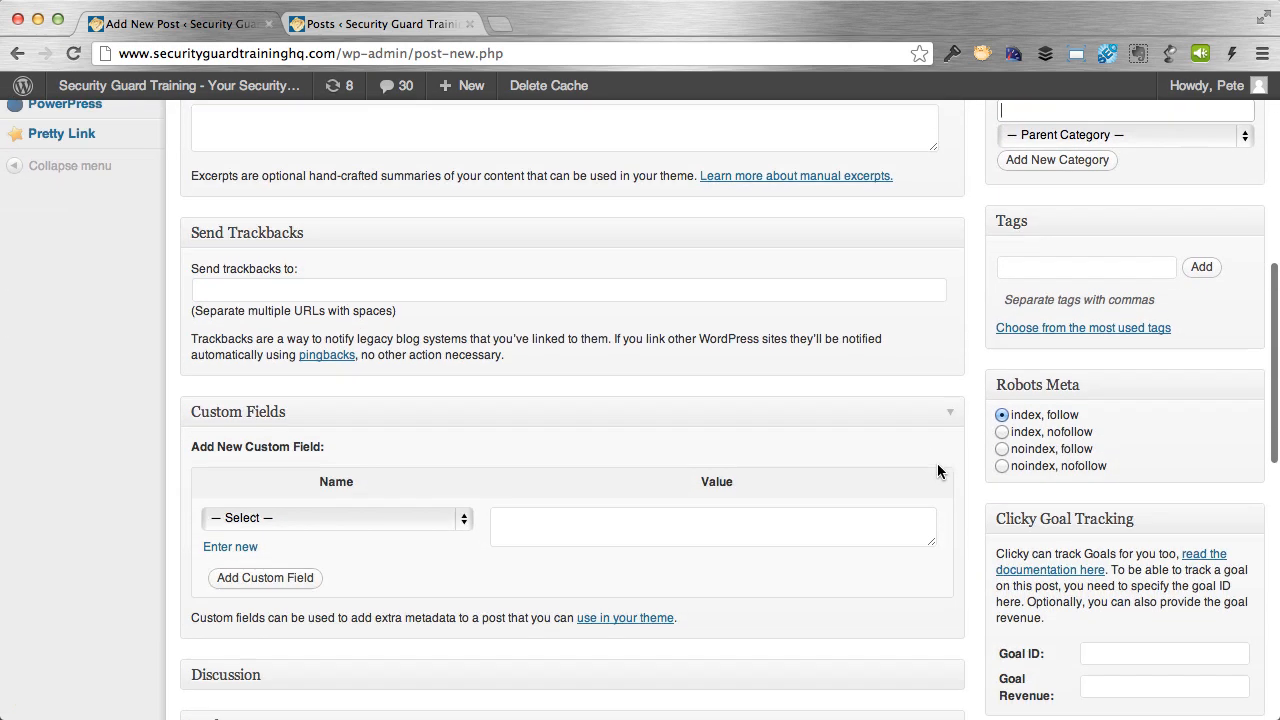
scroll(937, 470, "down", 11)
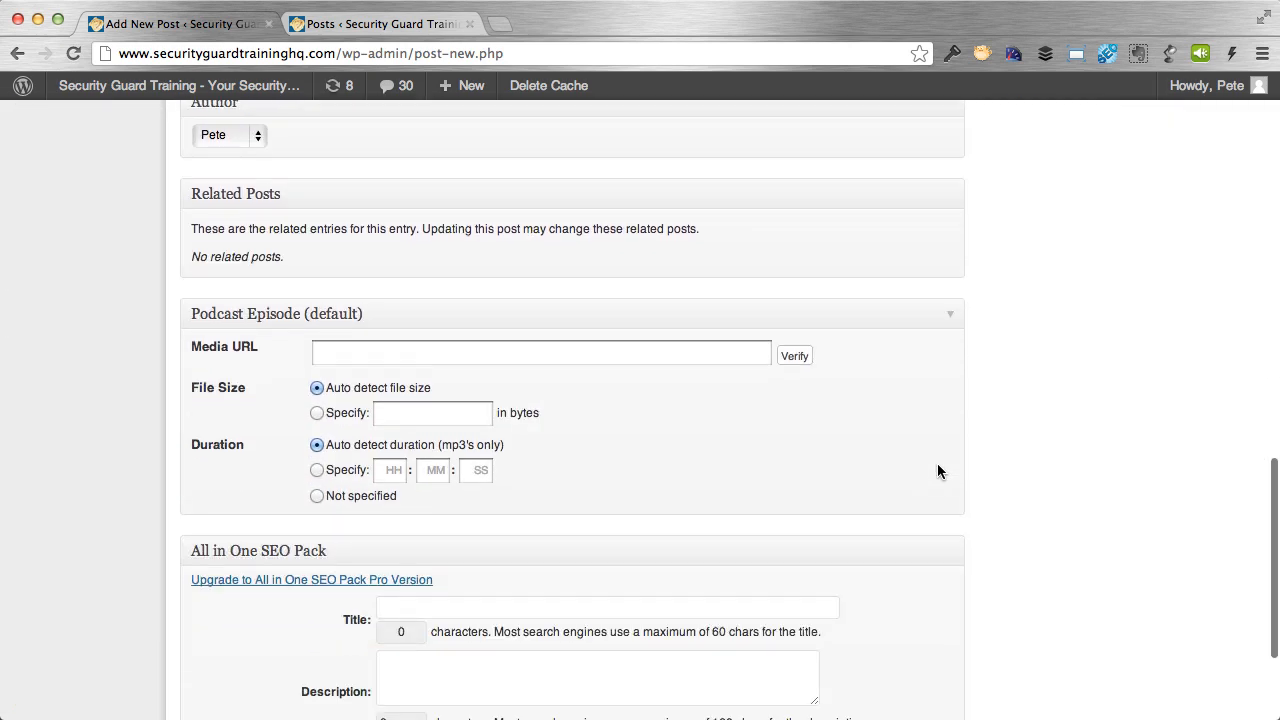
scroll(937, 471, "down", 2)
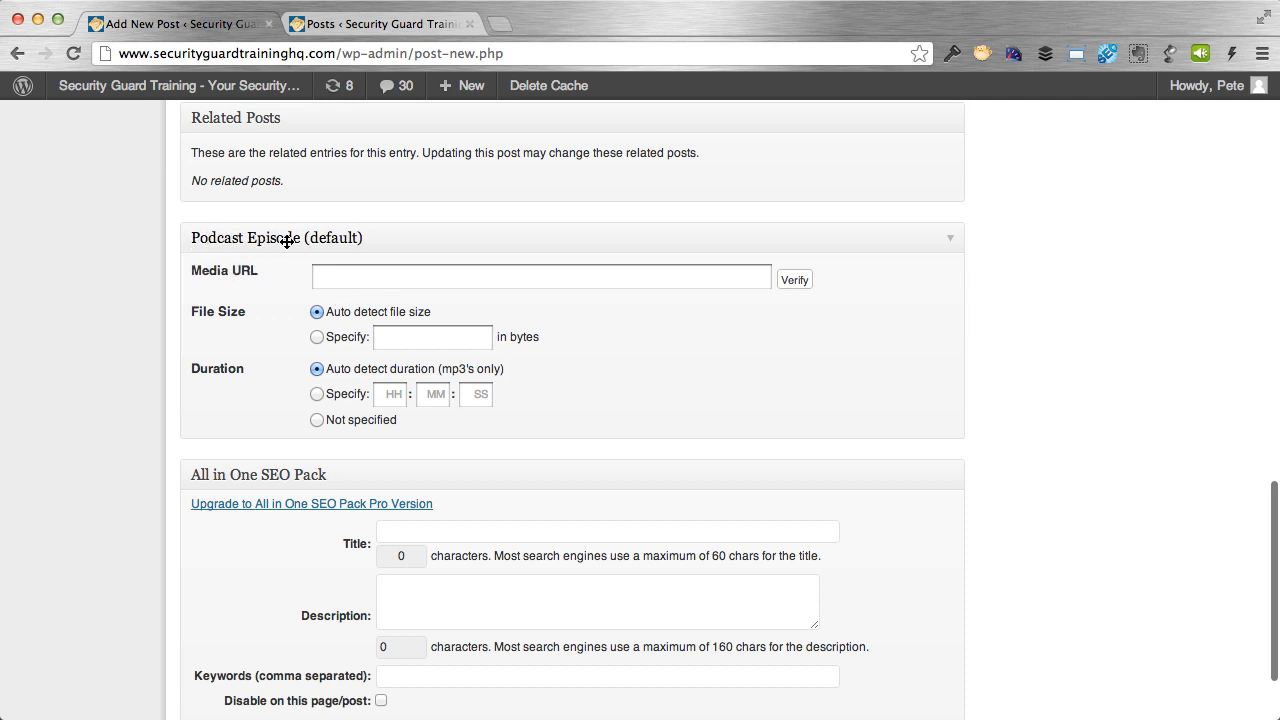
left_click(354, 277)
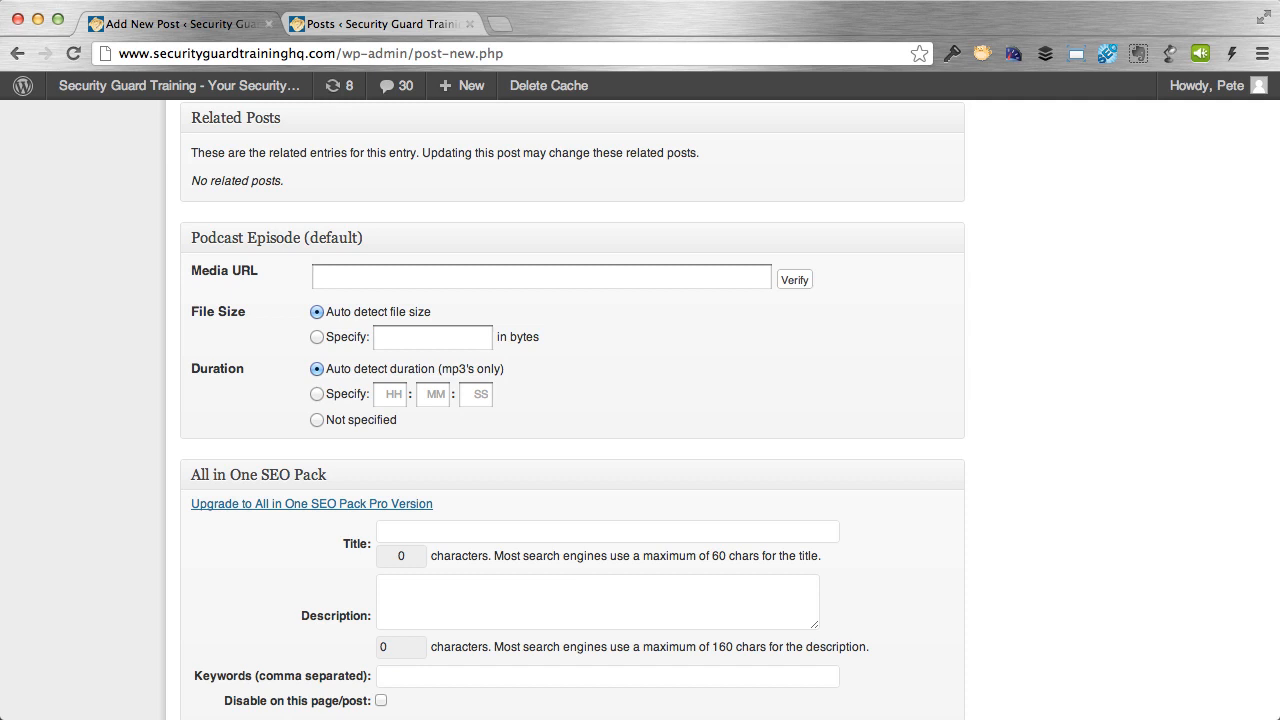
Open libsyn.com in a new tab and log in with the saved credentials.
left_click(500, 24)
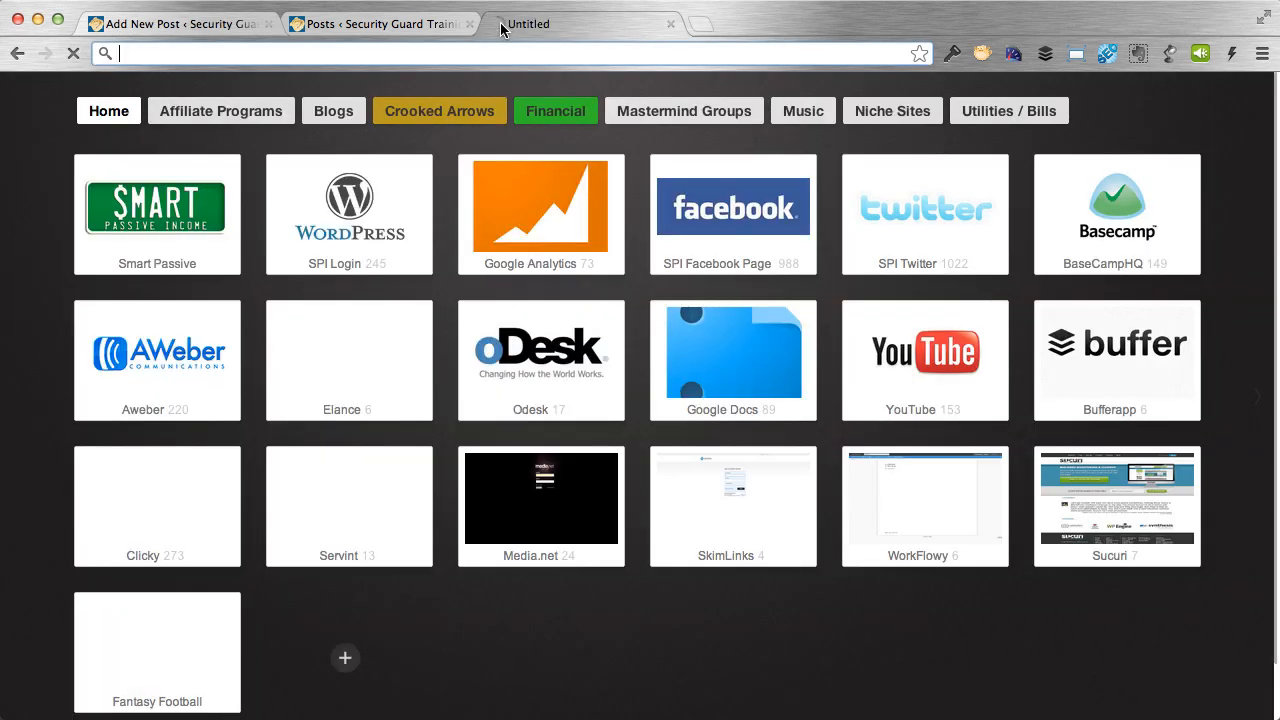
type("libsyn")
key("Return")
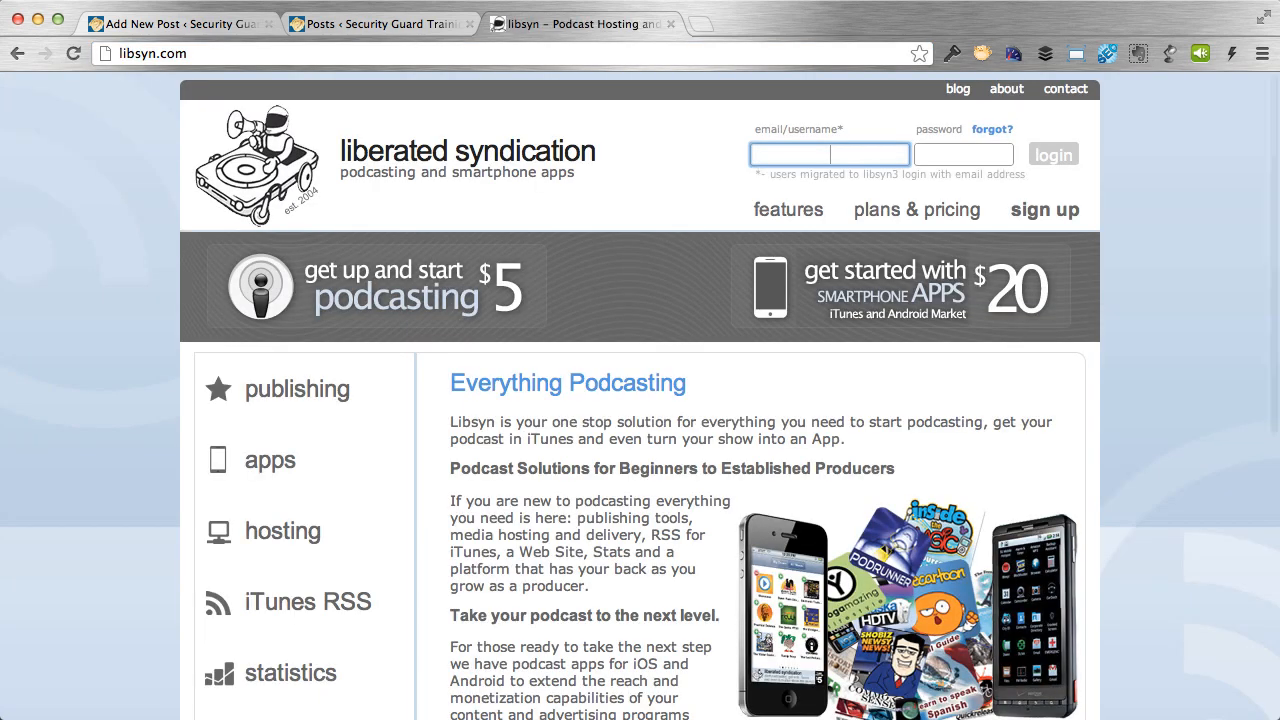
left_click(945, 60)
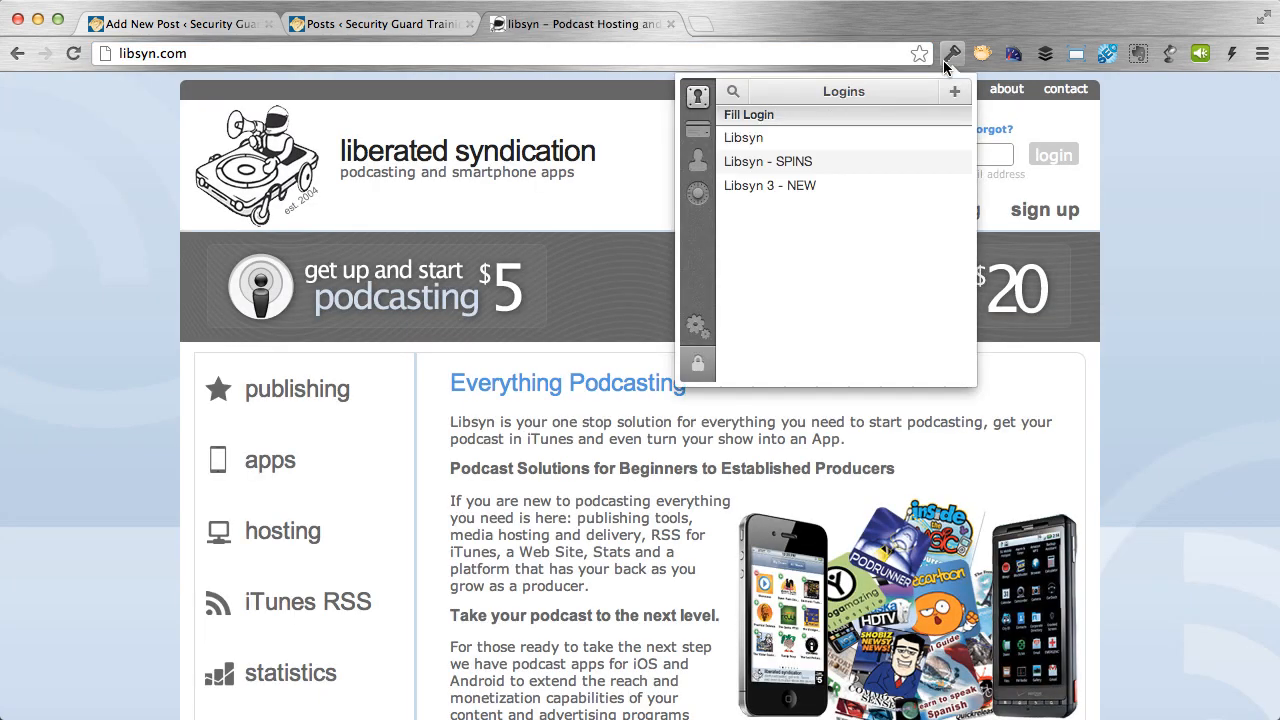
left_click(879, 186)
left_click(1050, 155)
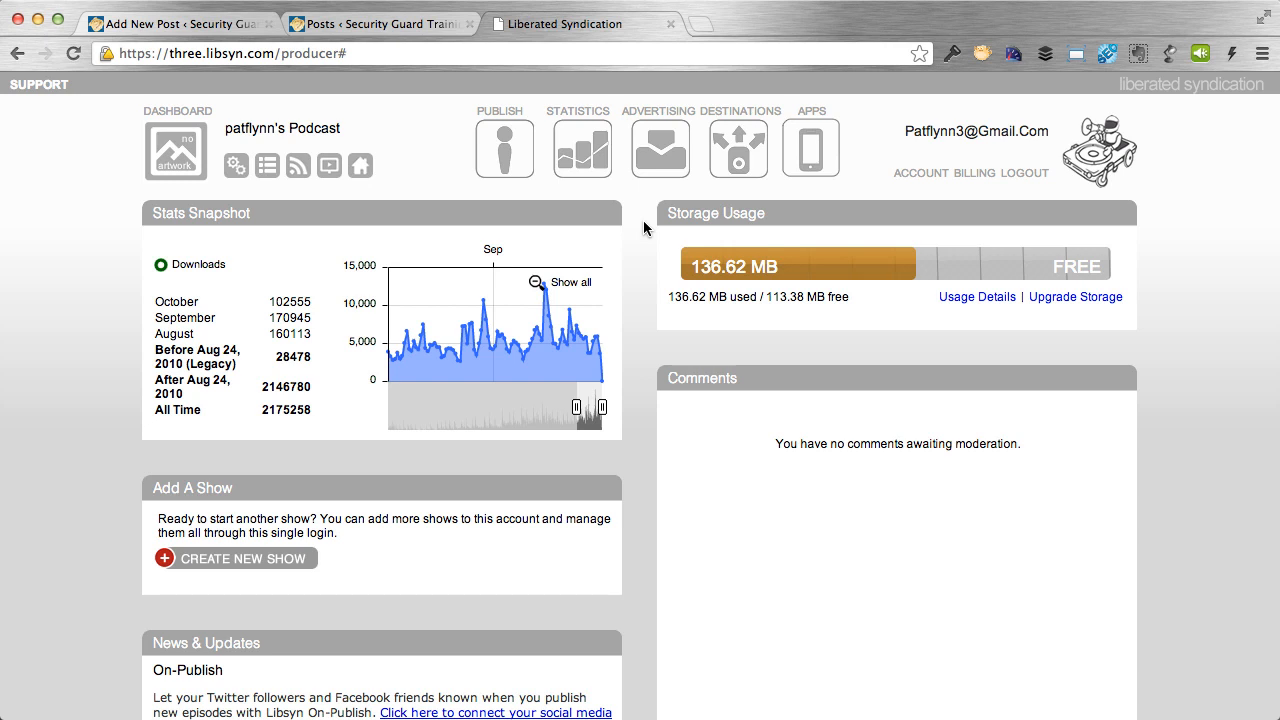
Select the SPI049.mp3 direct download URL from Previous Posts, then go back to WordPress.
left_click(267, 177)
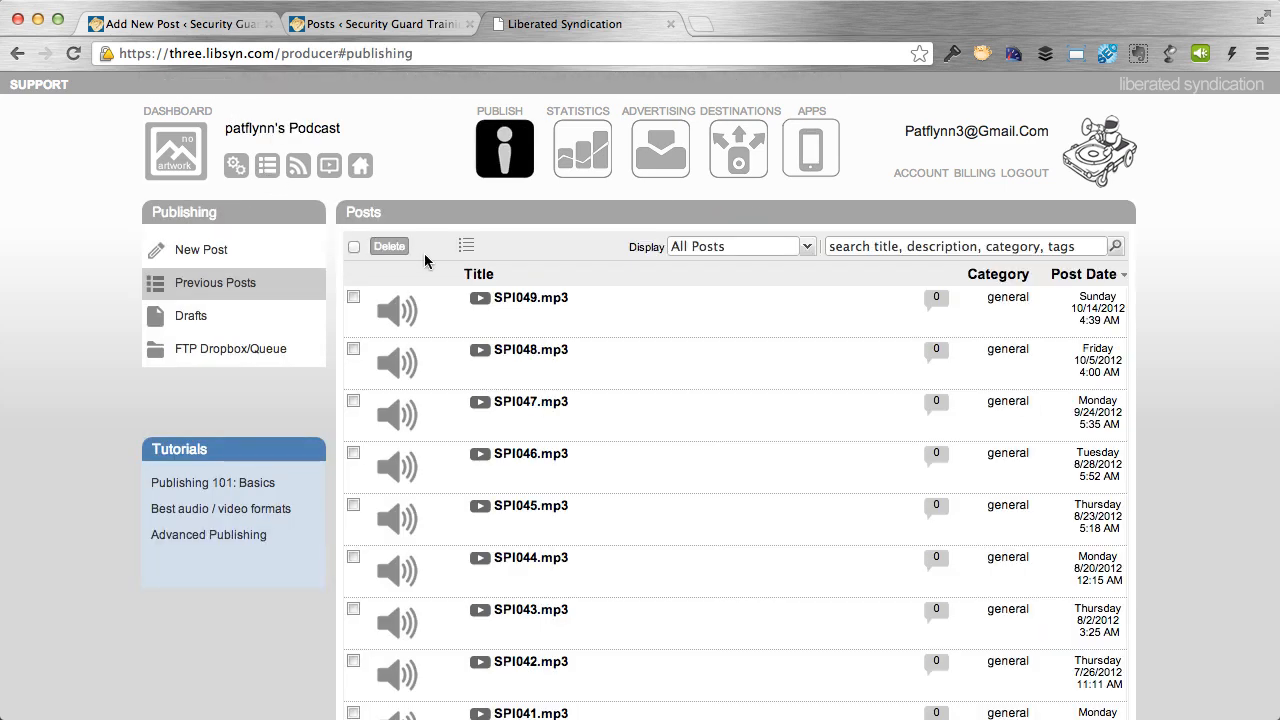
mouse_move(526, 298)
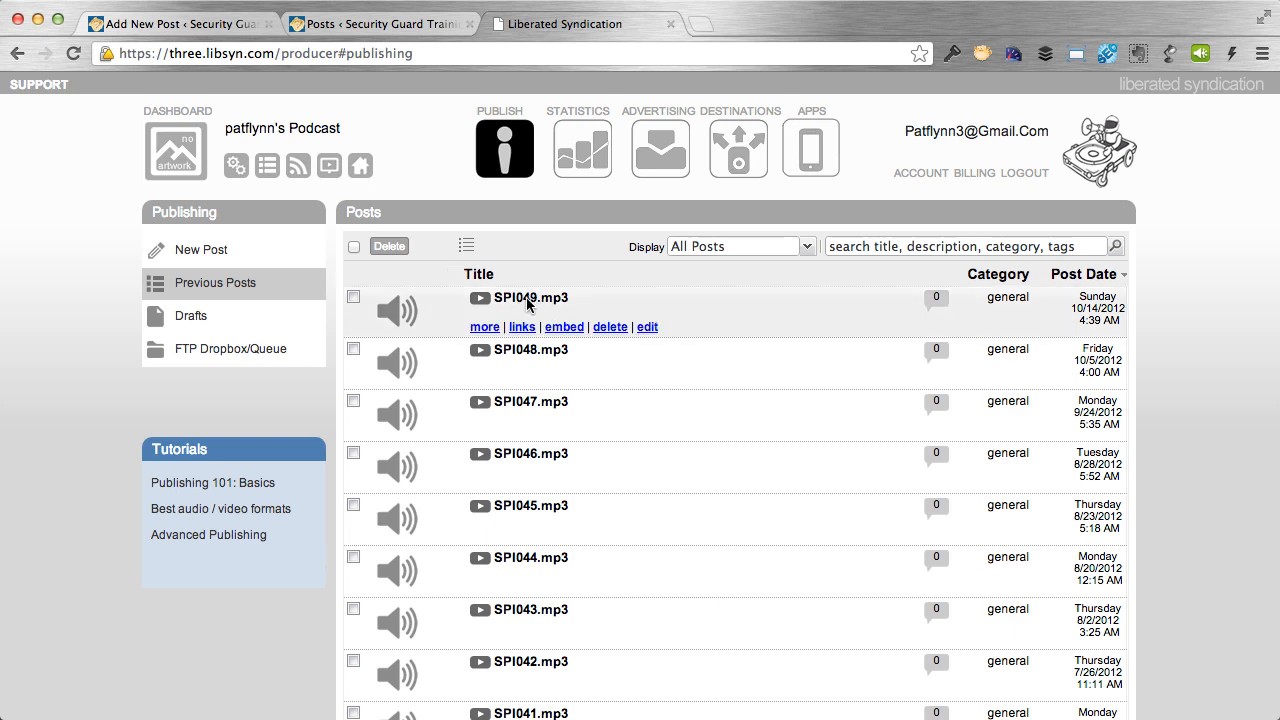
left_click(522, 330)
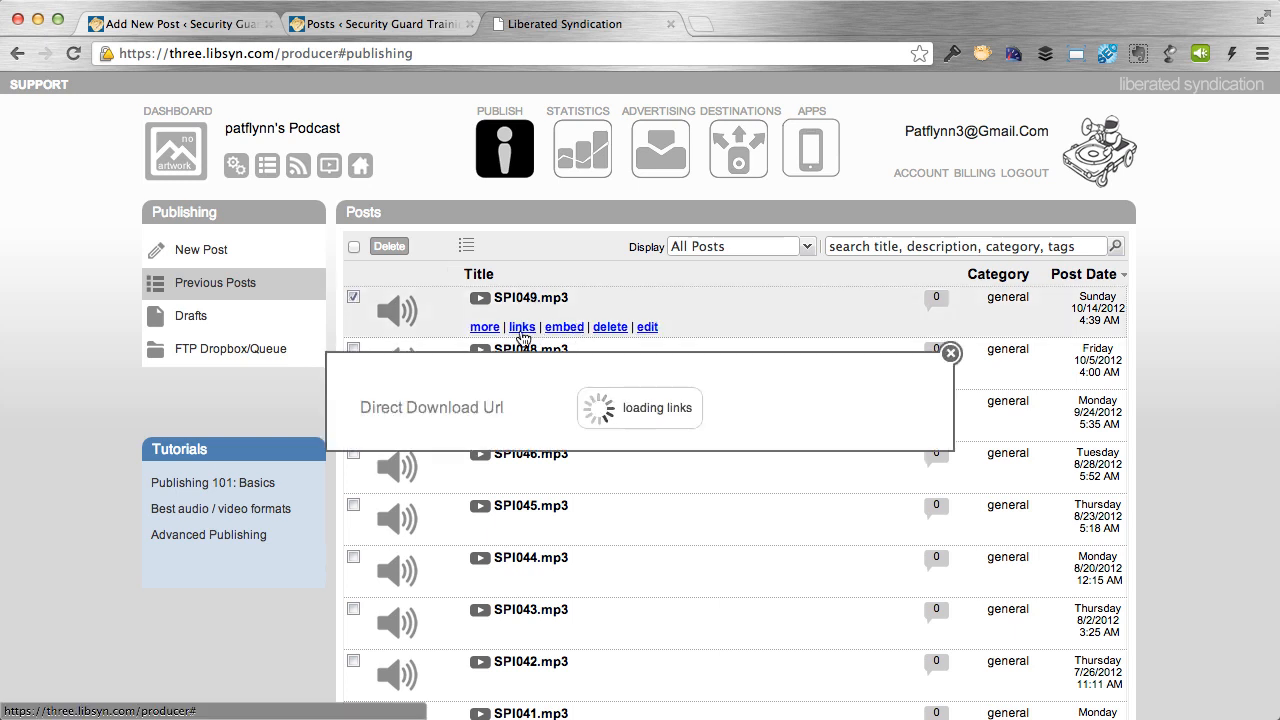
left_click(487, 428)
key("super+c")
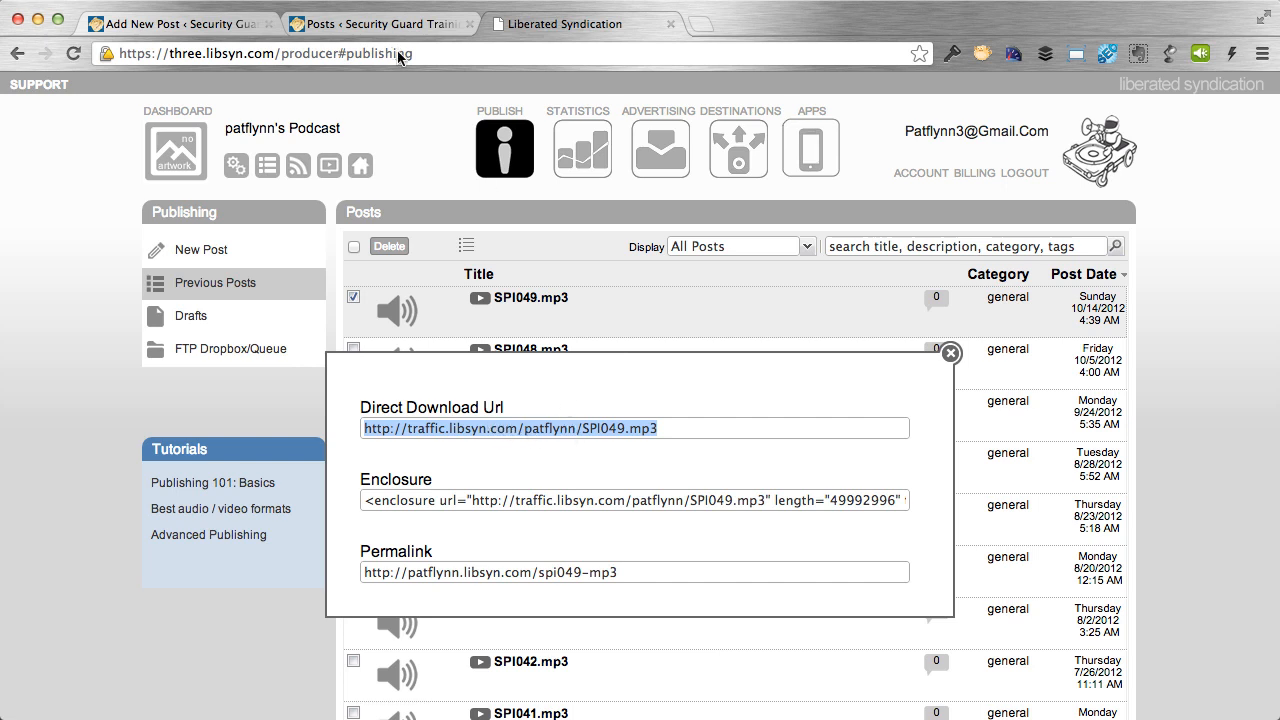
left_click(228, 30)
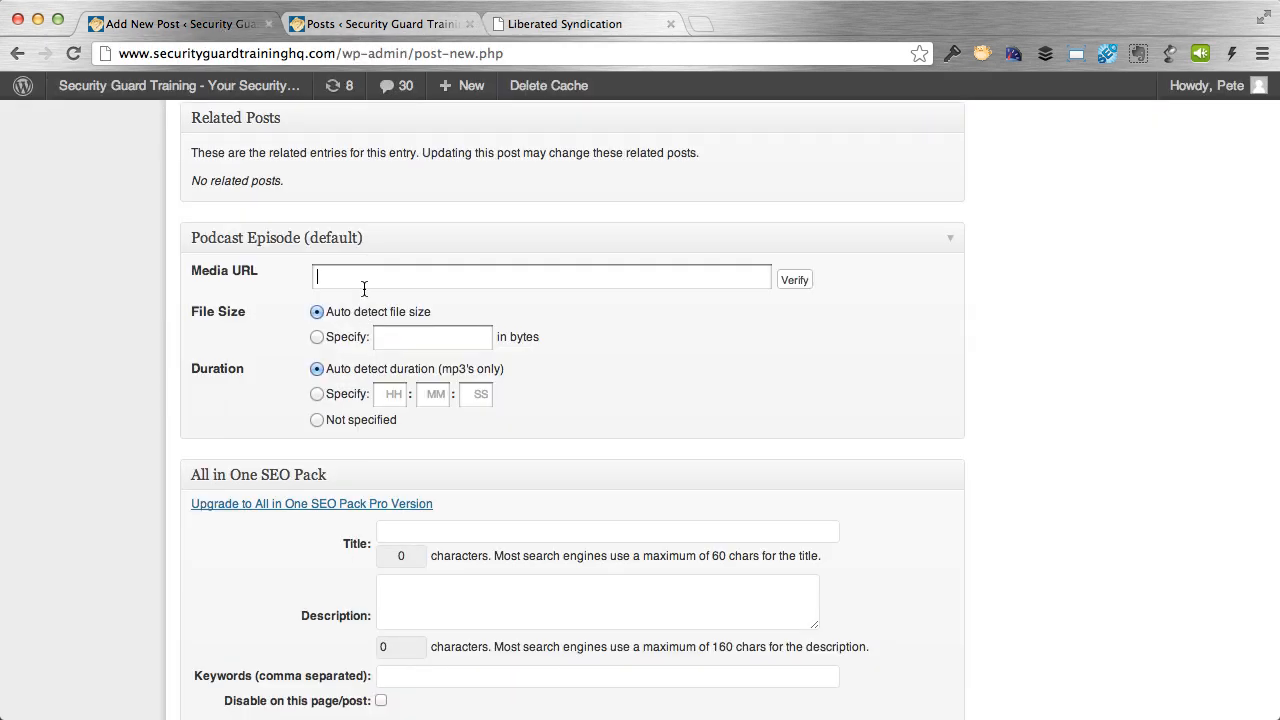
Paste the SPI049.mp3 Libsyn download URL into the Media URL field.
left_click(364, 276)
key("super+v")
left_click(534, 298)
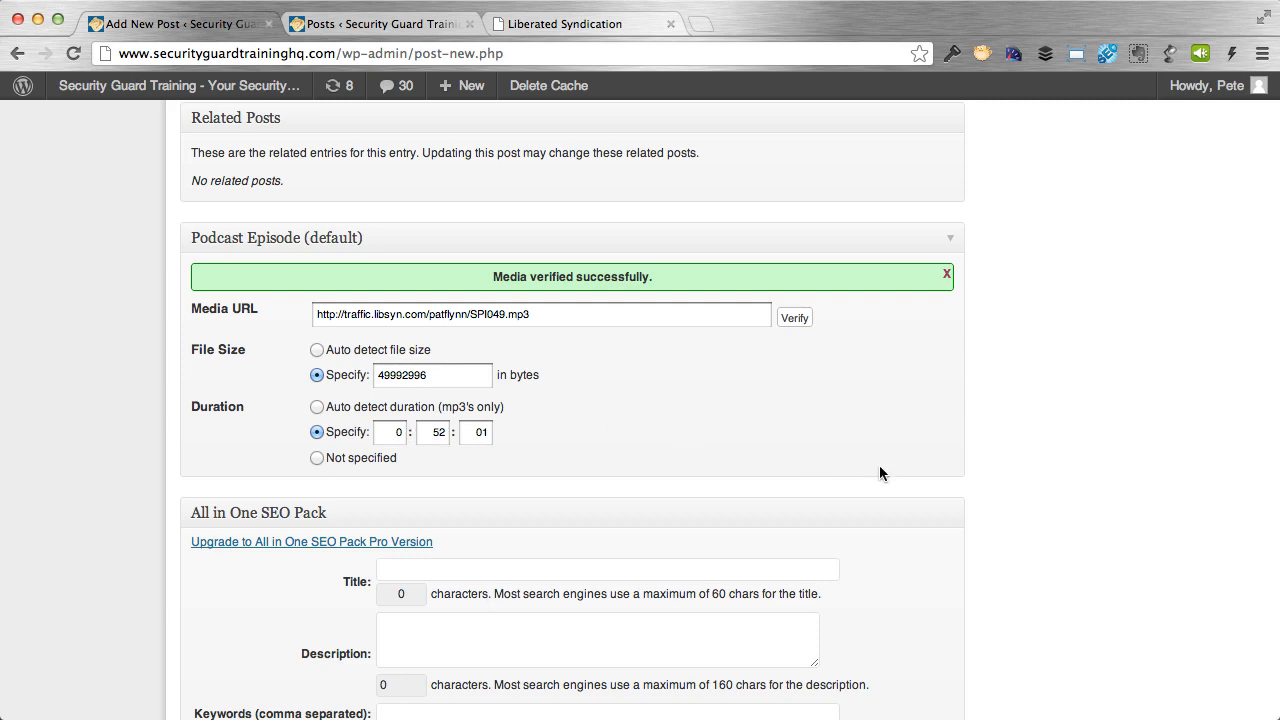
scroll(969, 480, "up", 10)
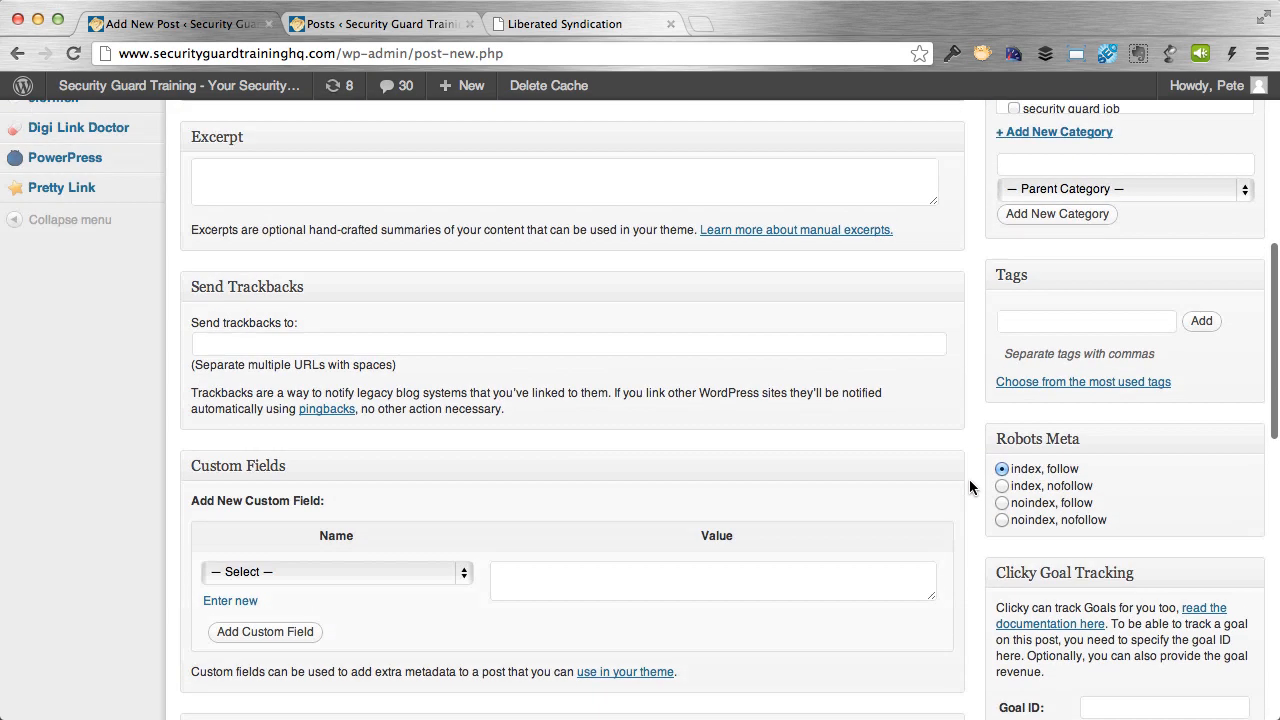
scroll(969, 480, "up", 7)
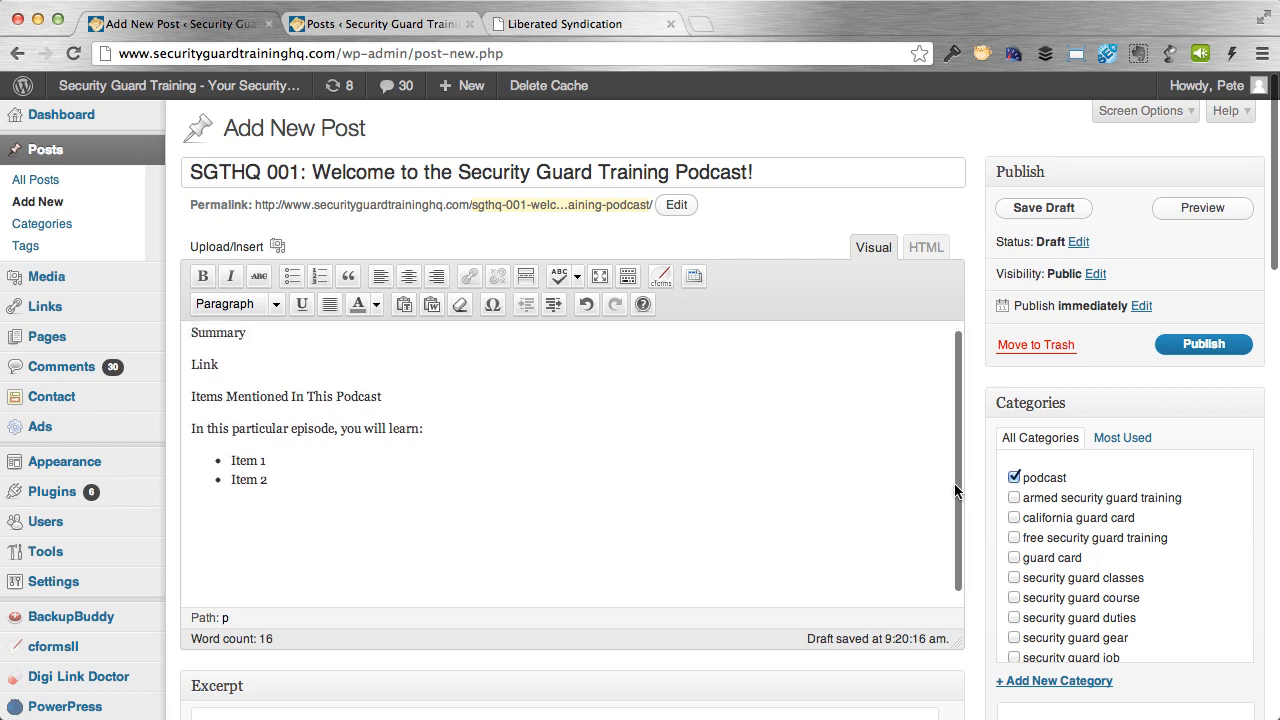
scroll(954, 490, "up", 1)
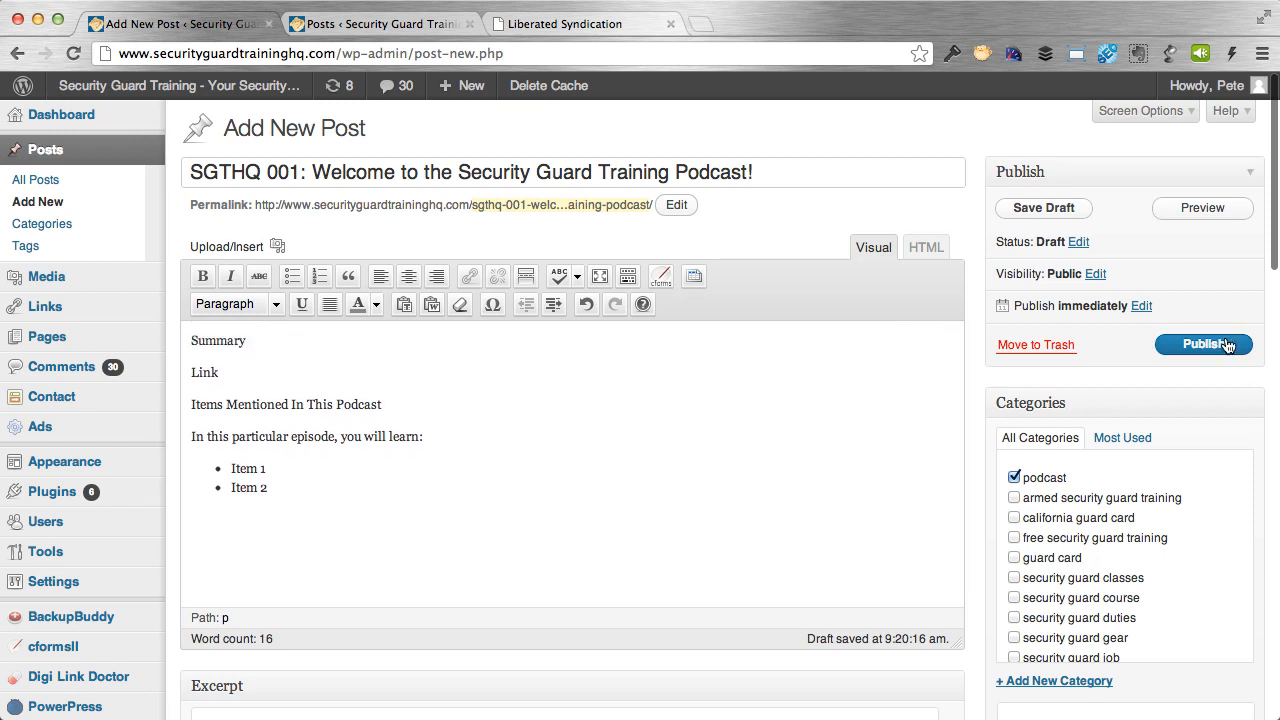
Confirm the post's permalink slug and publish the post.
left_click(676, 205)
left_click_drag(657, 209, 556, 208)
left_click(556, 208)
left_click(689, 214)
left_click(689, 213)
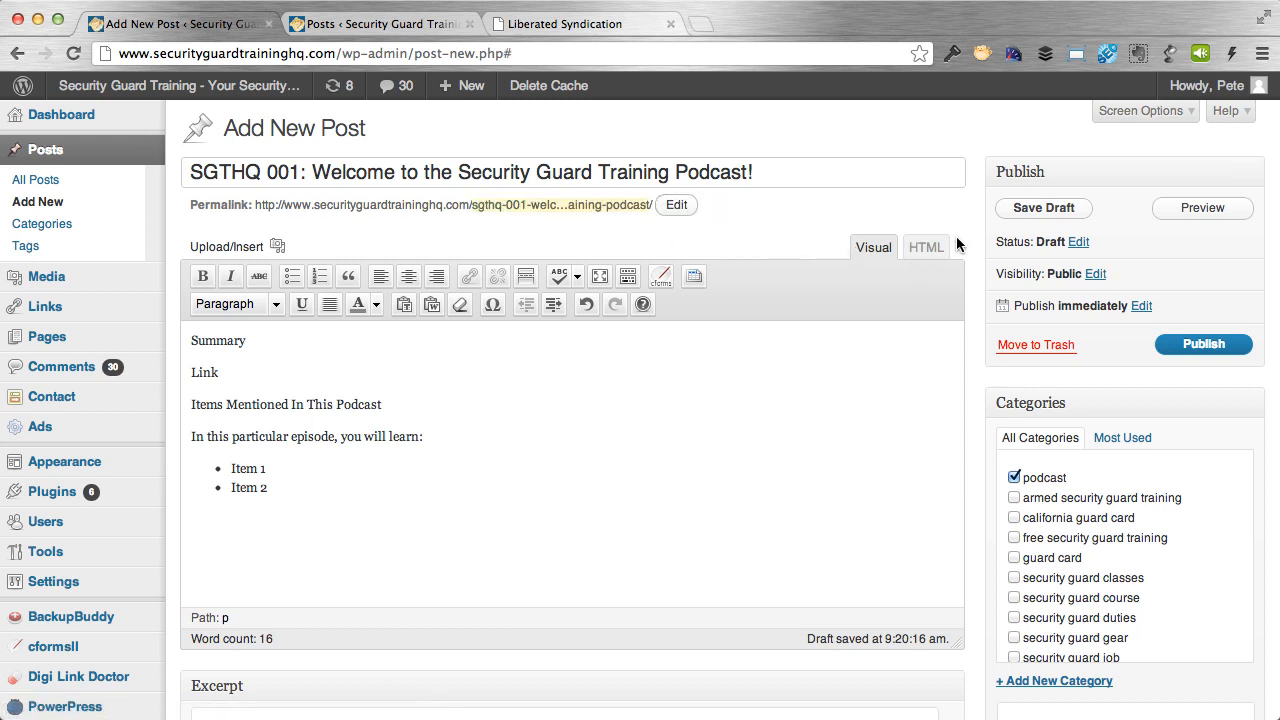
left_click(1196, 346)
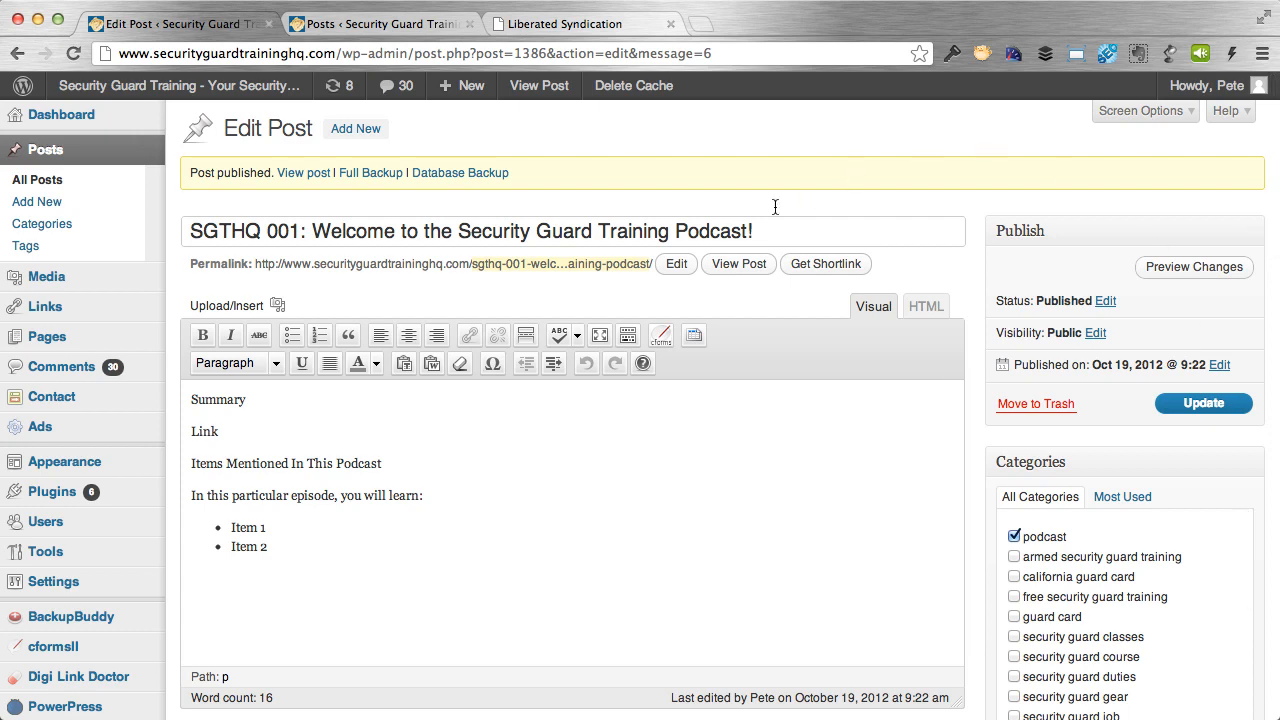
View the live SGTHQ 001 post, scrolling through it and pausing the episode player.
left_click(739, 263)
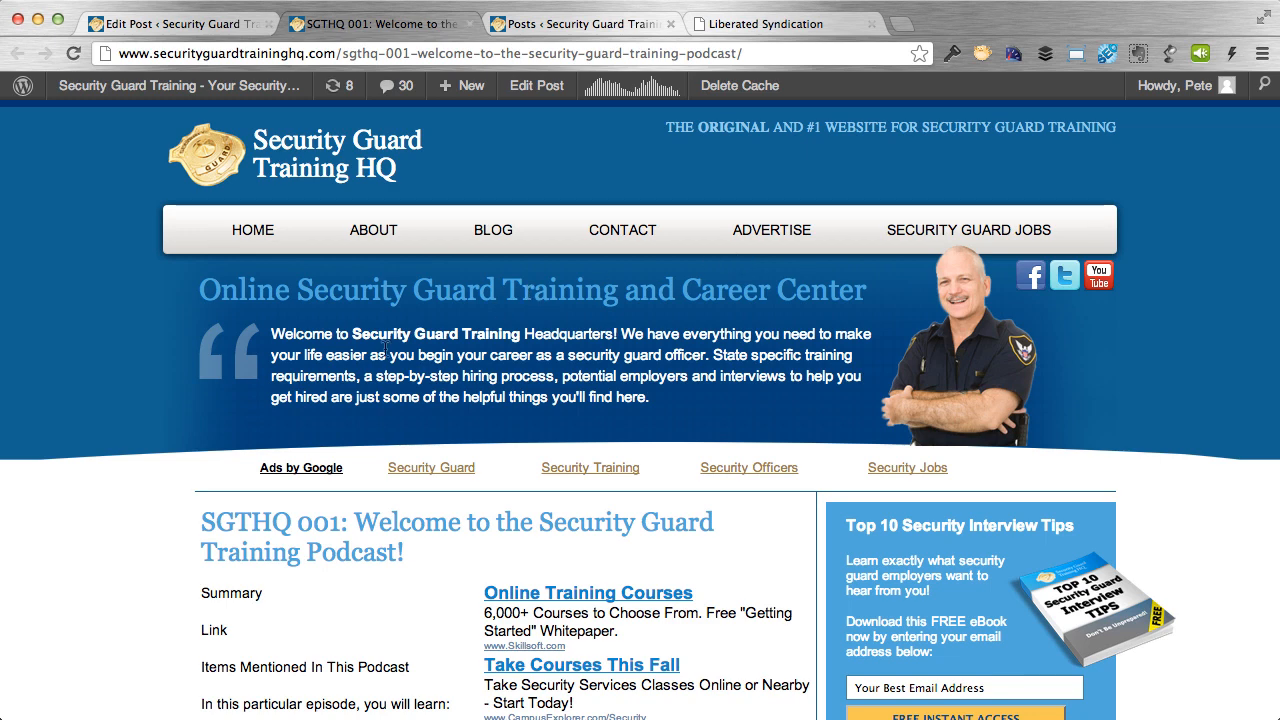
scroll(297, 380, "down", 2)
scroll(291, 391, "down", 2)
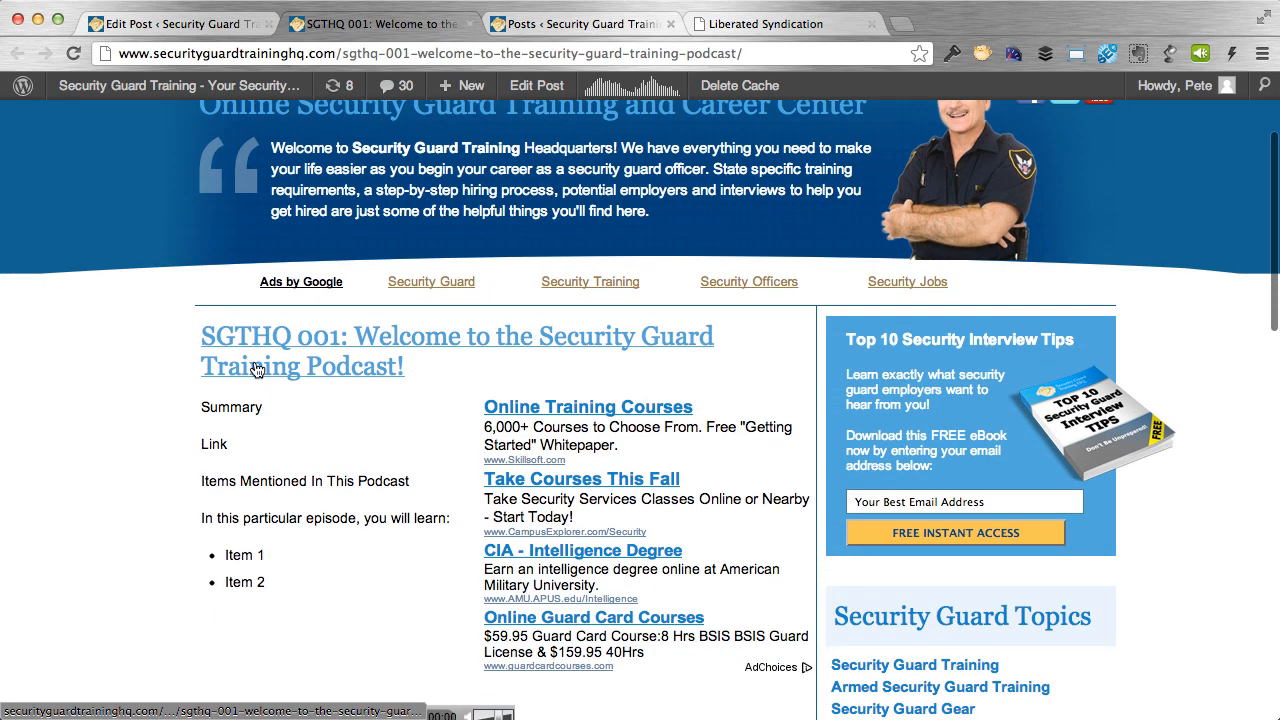
scroll(400, 363, "down", 2)
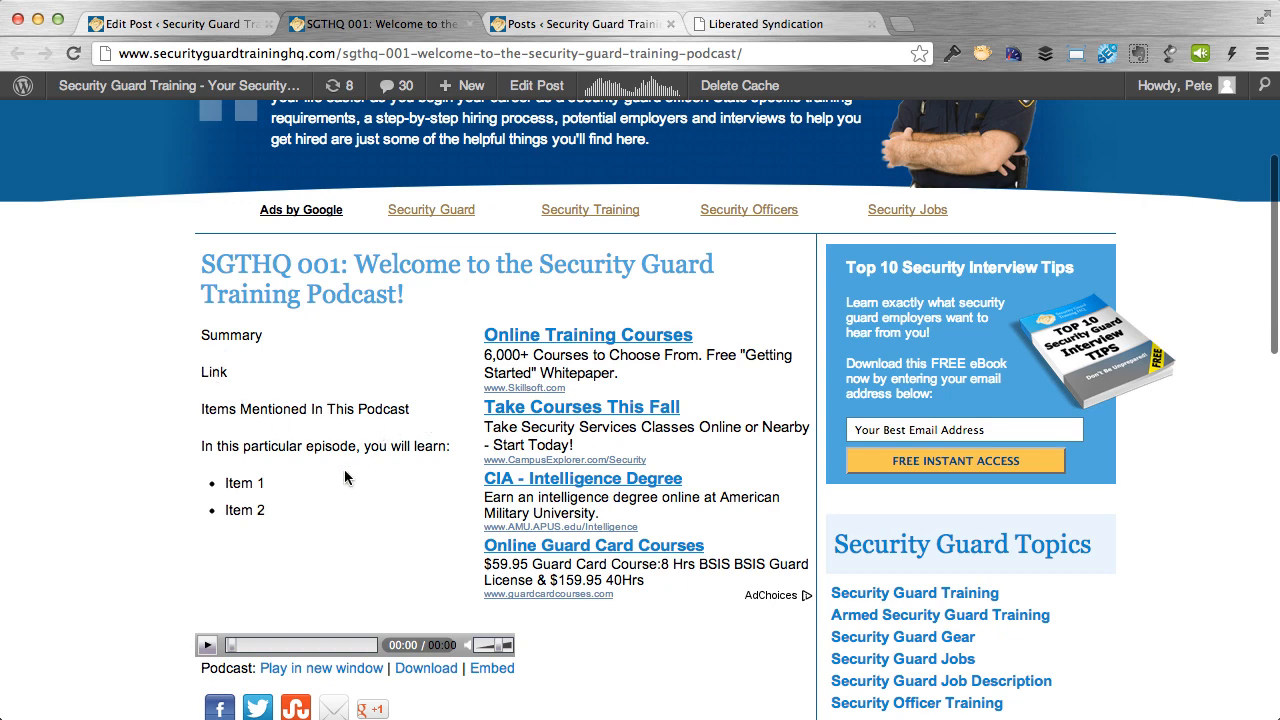
scroll(344, 477, "down", 2)
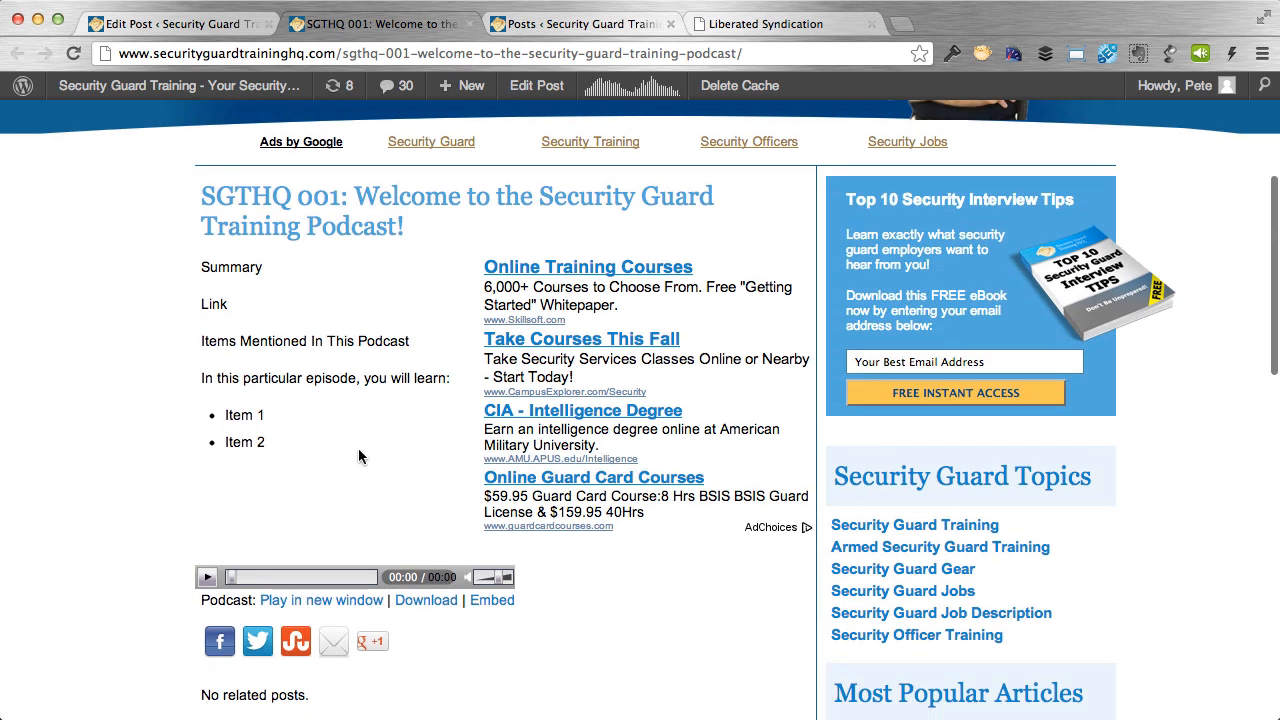
scroll(358, 456, "down", 2)
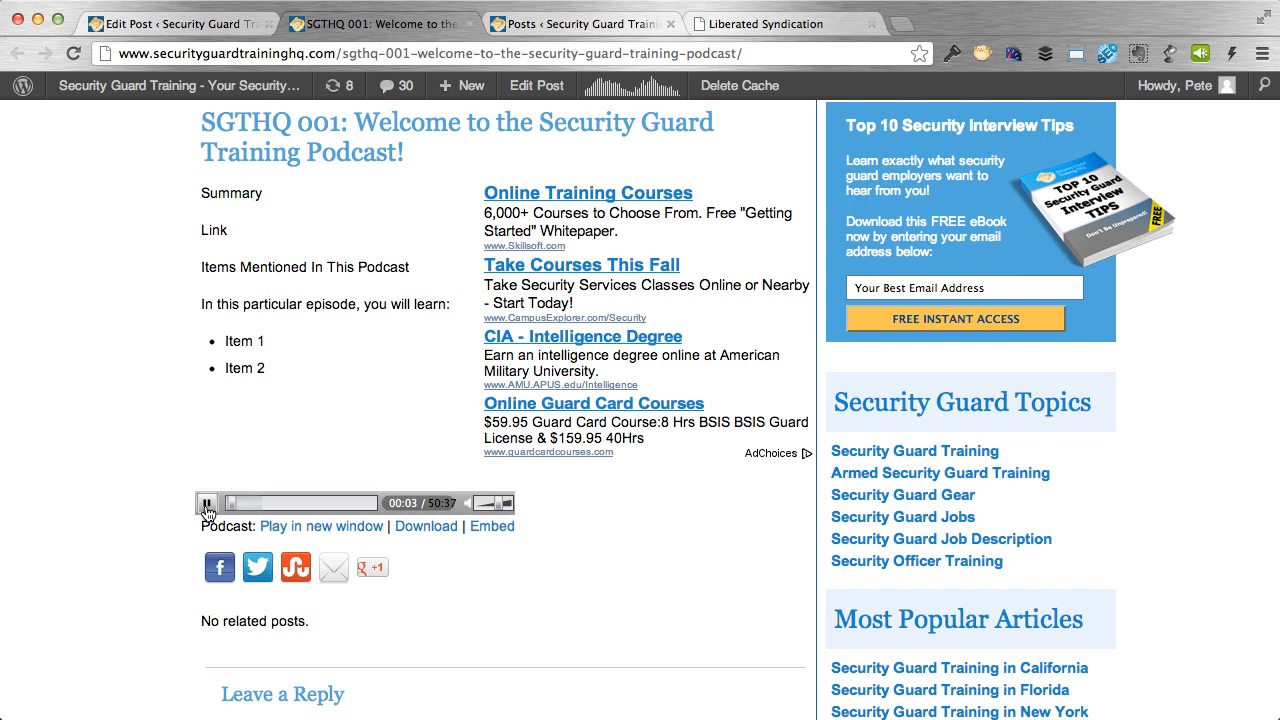
left_click(207, 505)
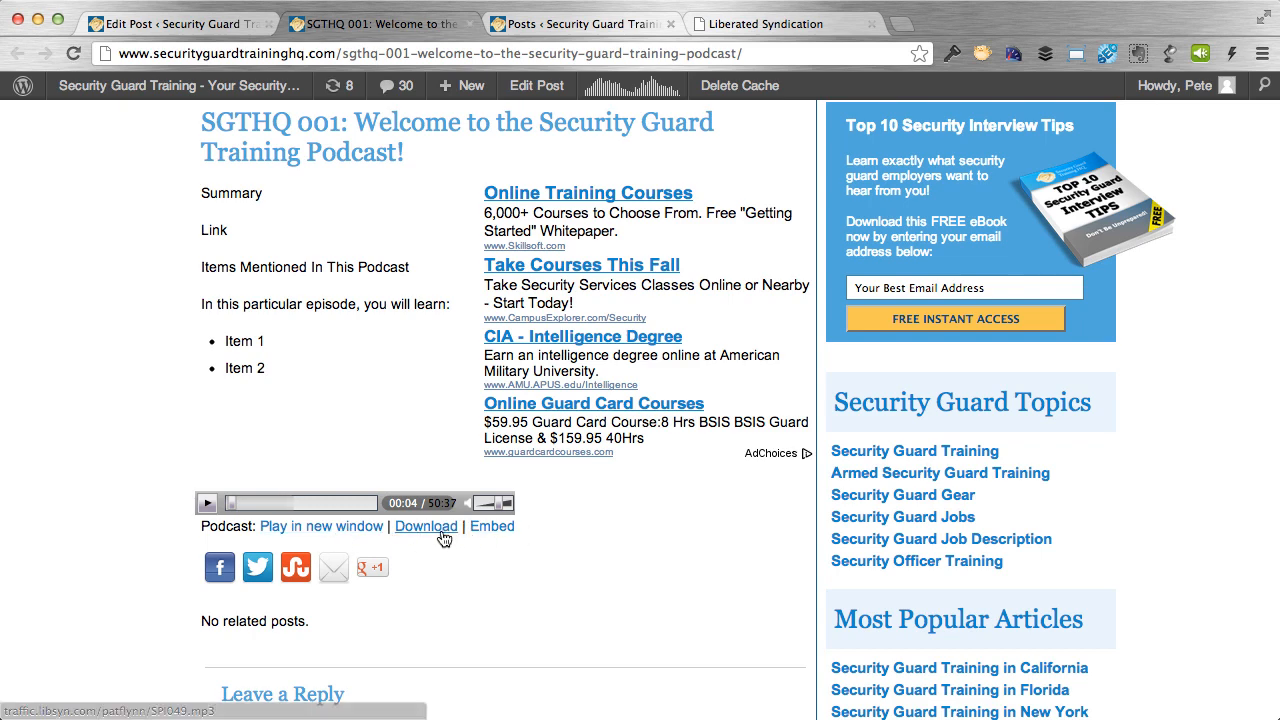
scroll(540, 605, "down", 2)
scroll(540, 605, "up", 3)
scroll(540, 605, "up", 5)
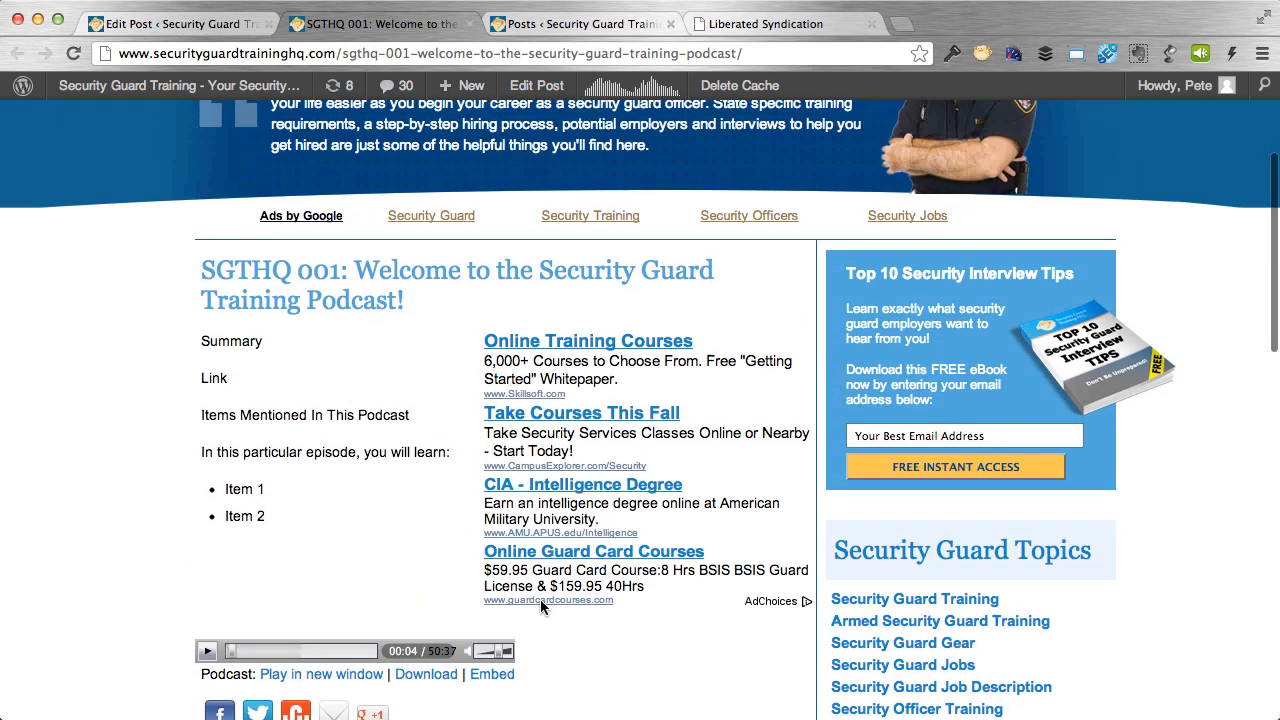
scroll(548, 582, "down", 2)
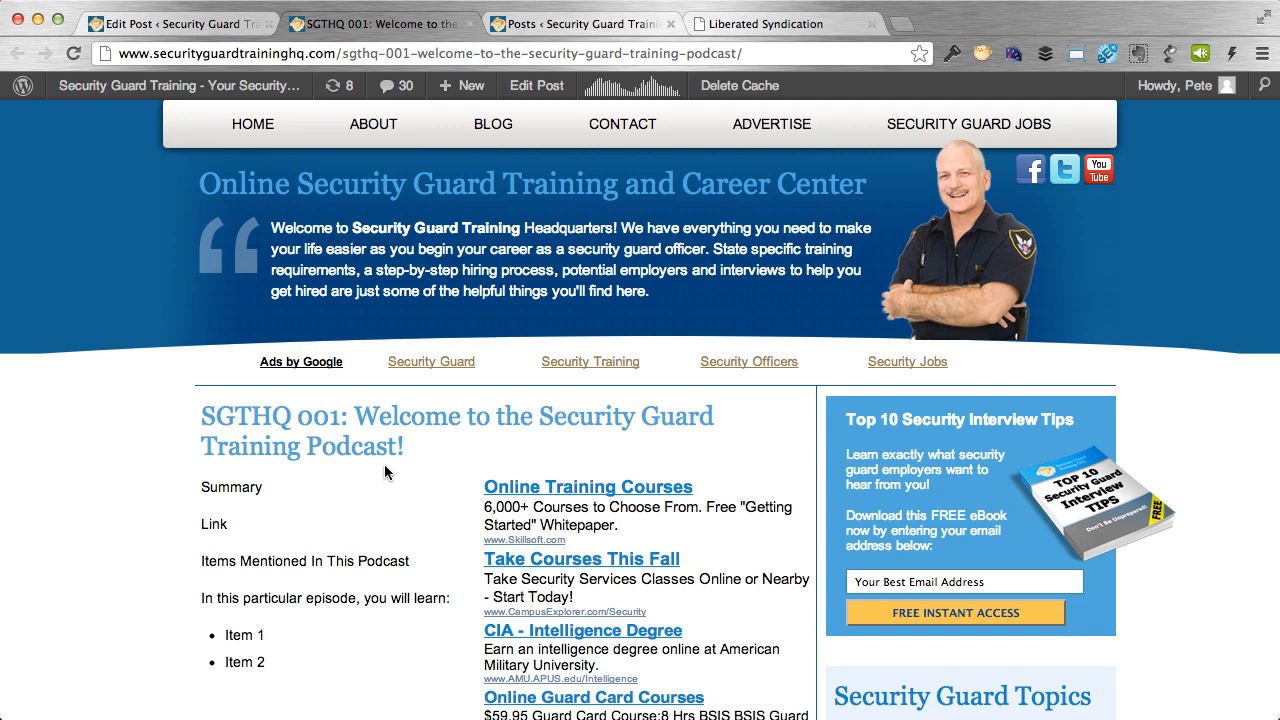
scroll(404, 441, "up", 1)
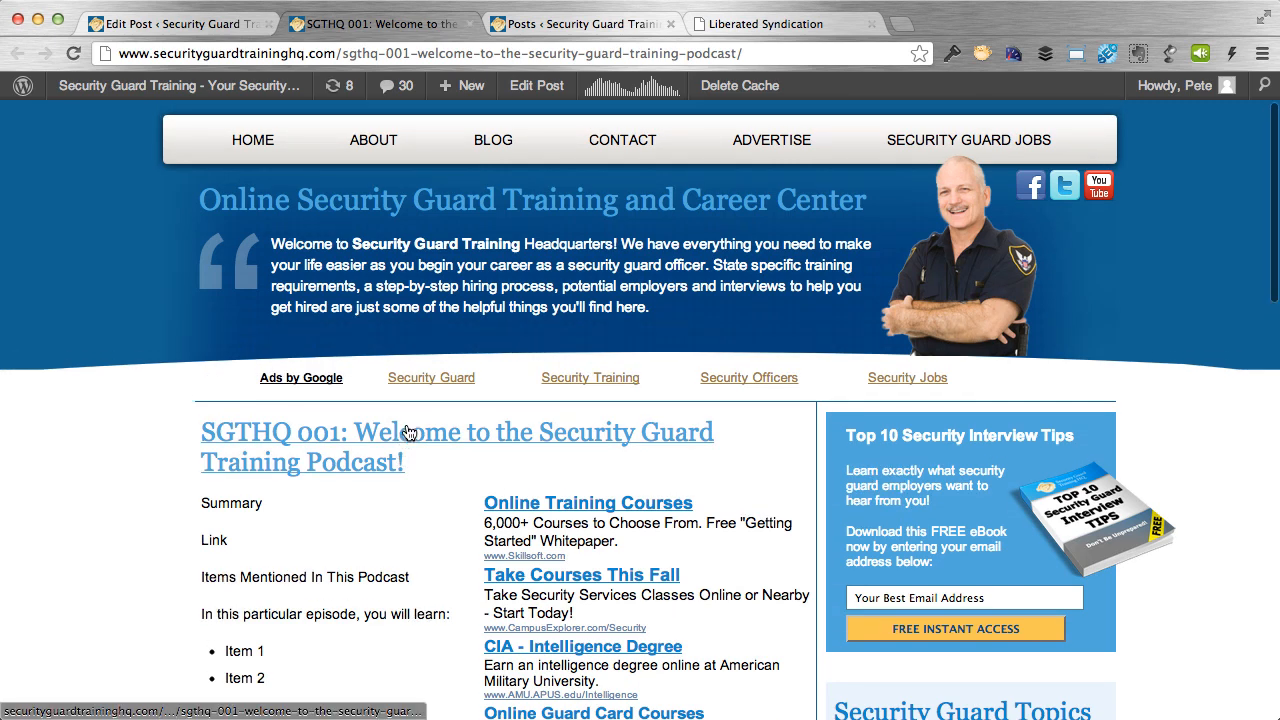
Open PowerPress Settings on the Feeds tab showing the /feed/podcast/ address.
left_click(188, 37)
mouse_move(123, 528)
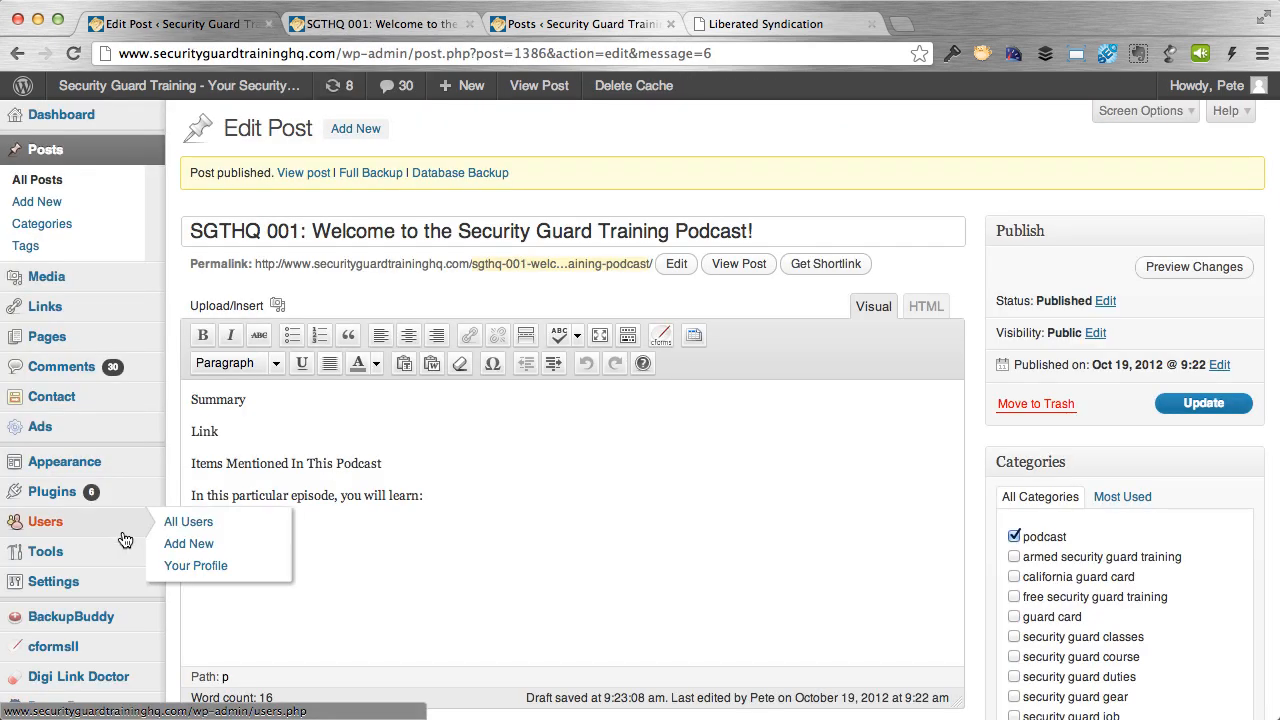
scroll(130, 532, "down", 2)
scroll(130, 532, "down", 5)
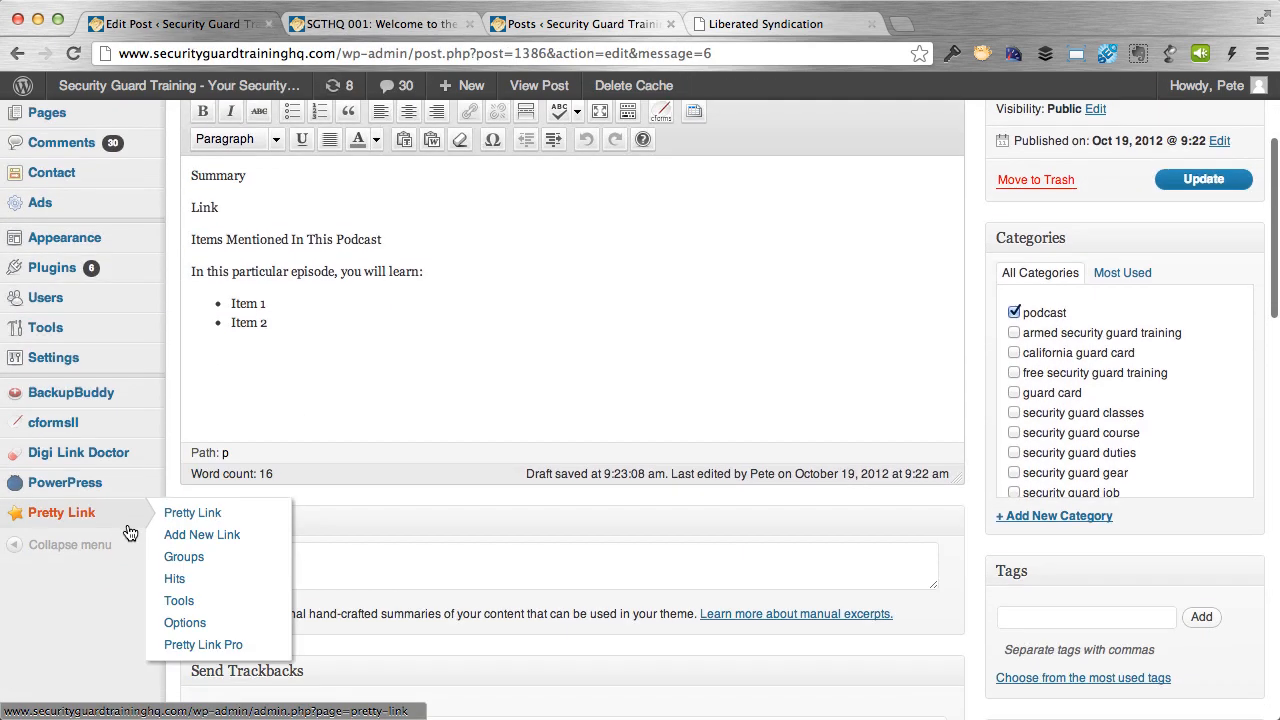
left_click(68, 490)
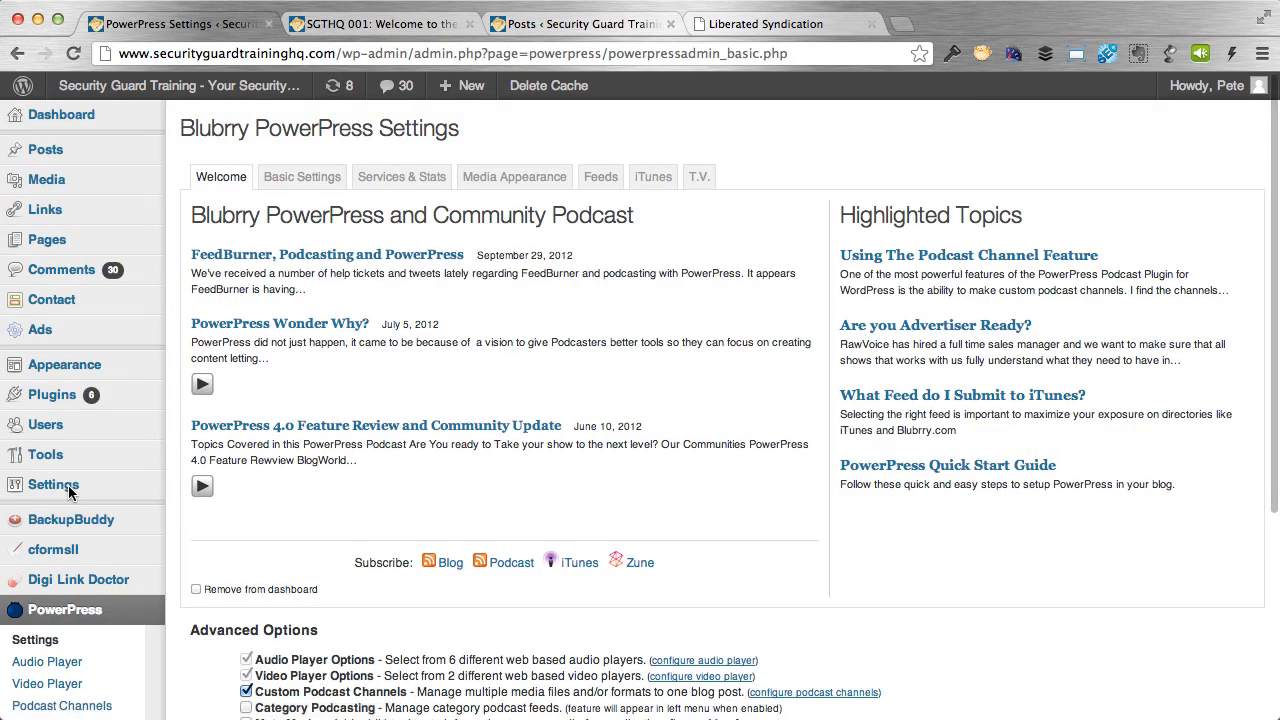
left_click(602, 186)
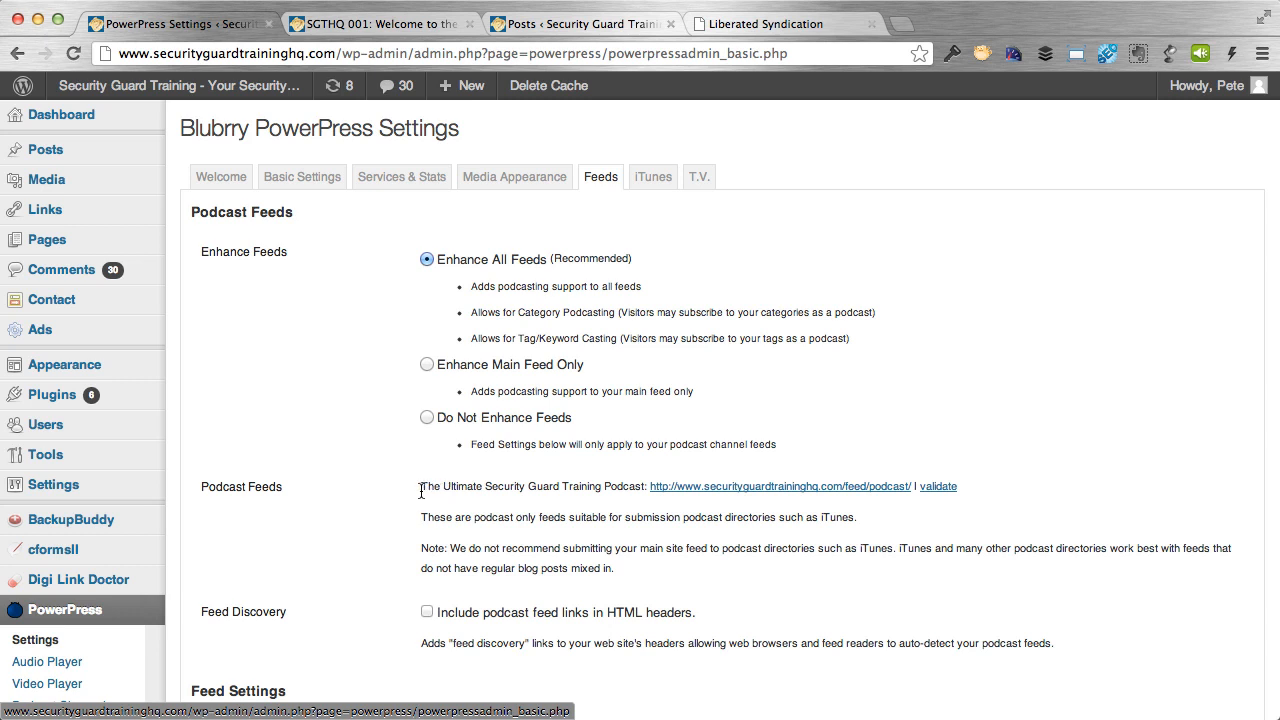
left_click_drag(421, 491, 645, 491)
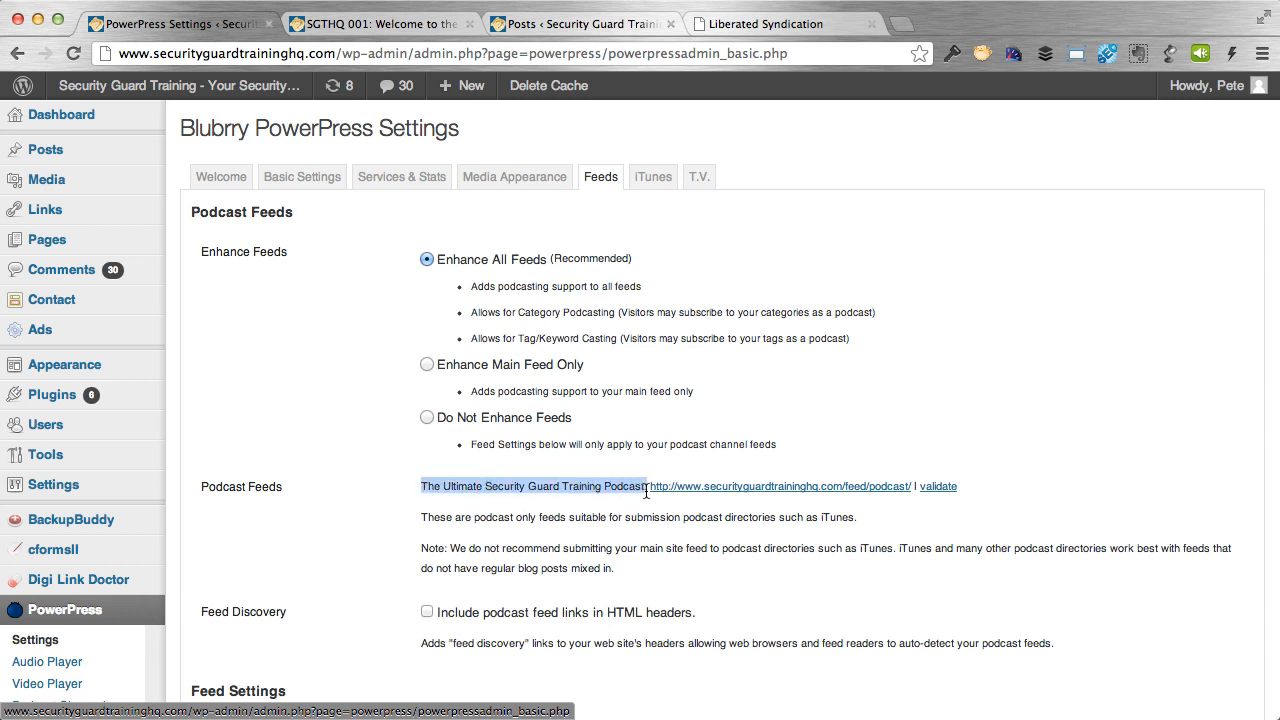
left_click(646, 491)
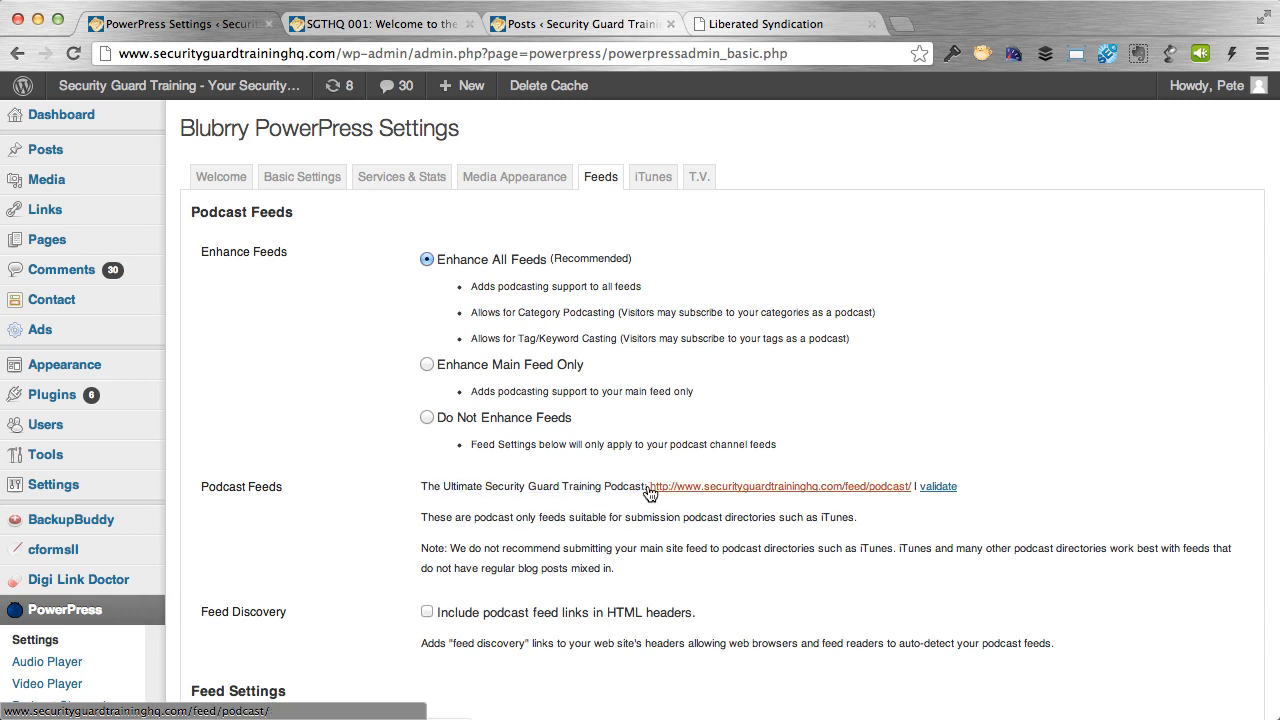
Validate the /feed/podcast/ feed in Feed Validator and review the results.
left_click(946, 497)
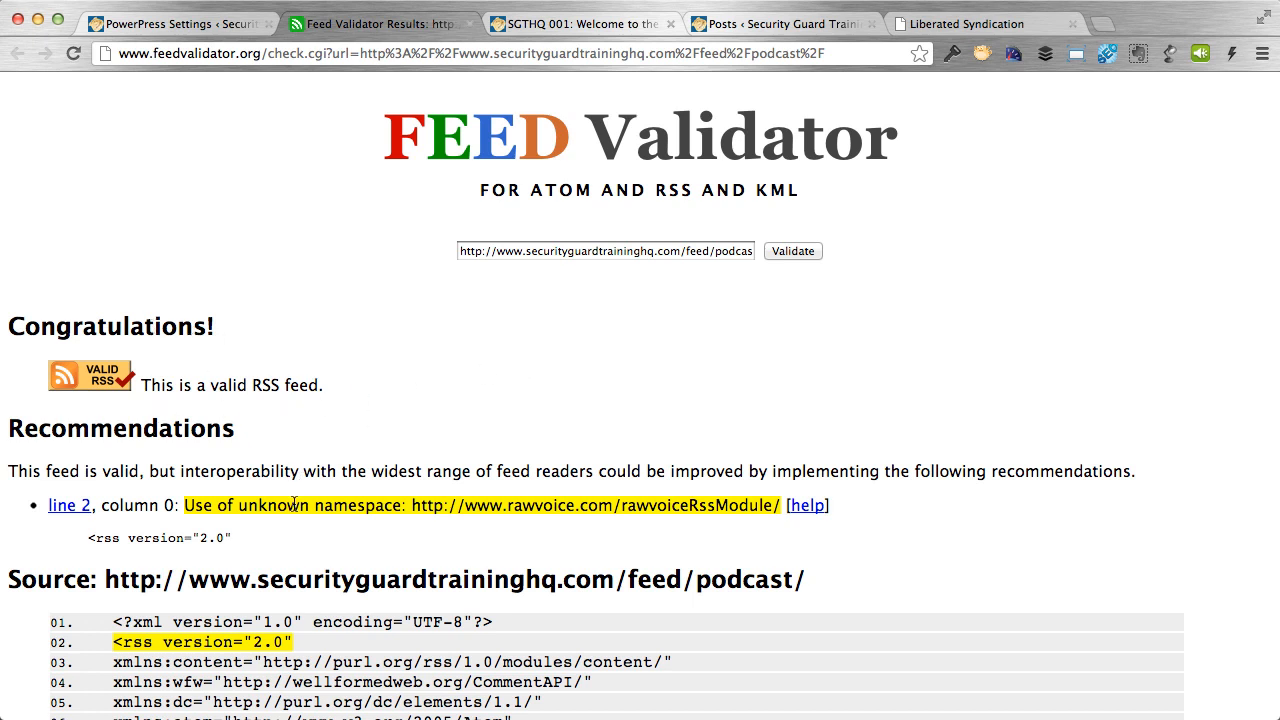
scroll(665, 511, "down", 3)
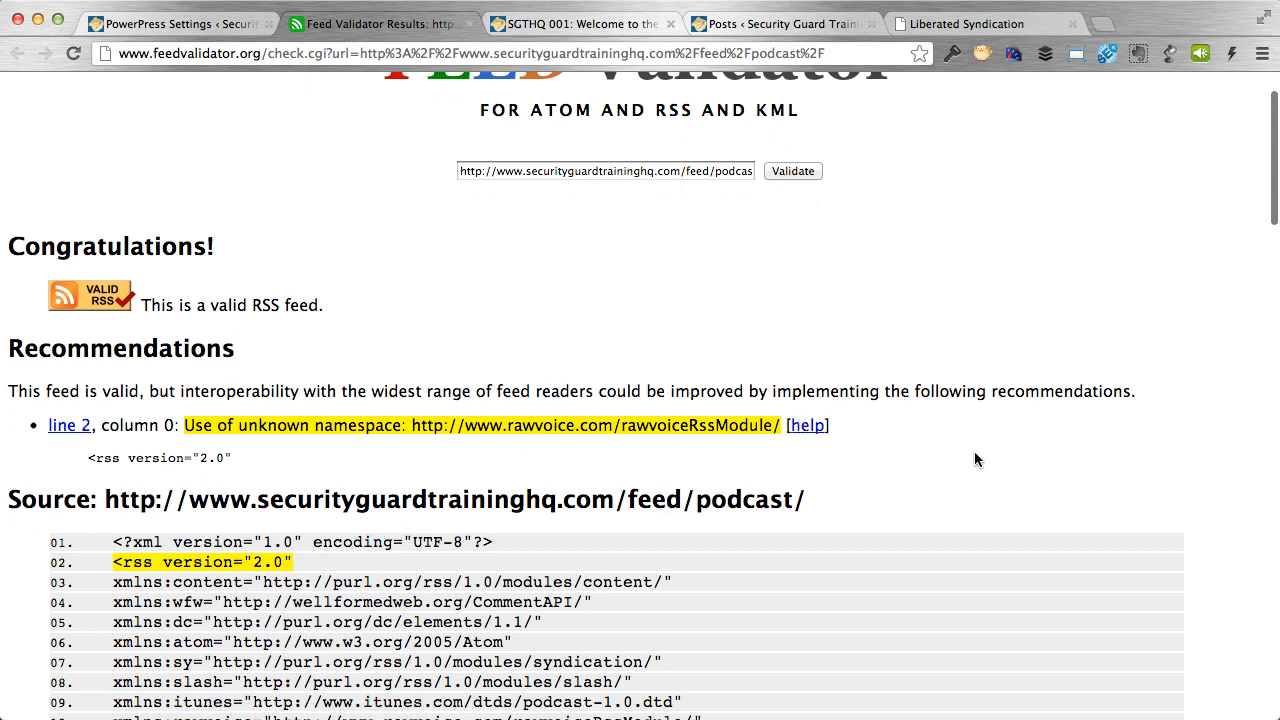
scroll(976, 459, "down", 5)
scroll(976, 459, "down", 7)
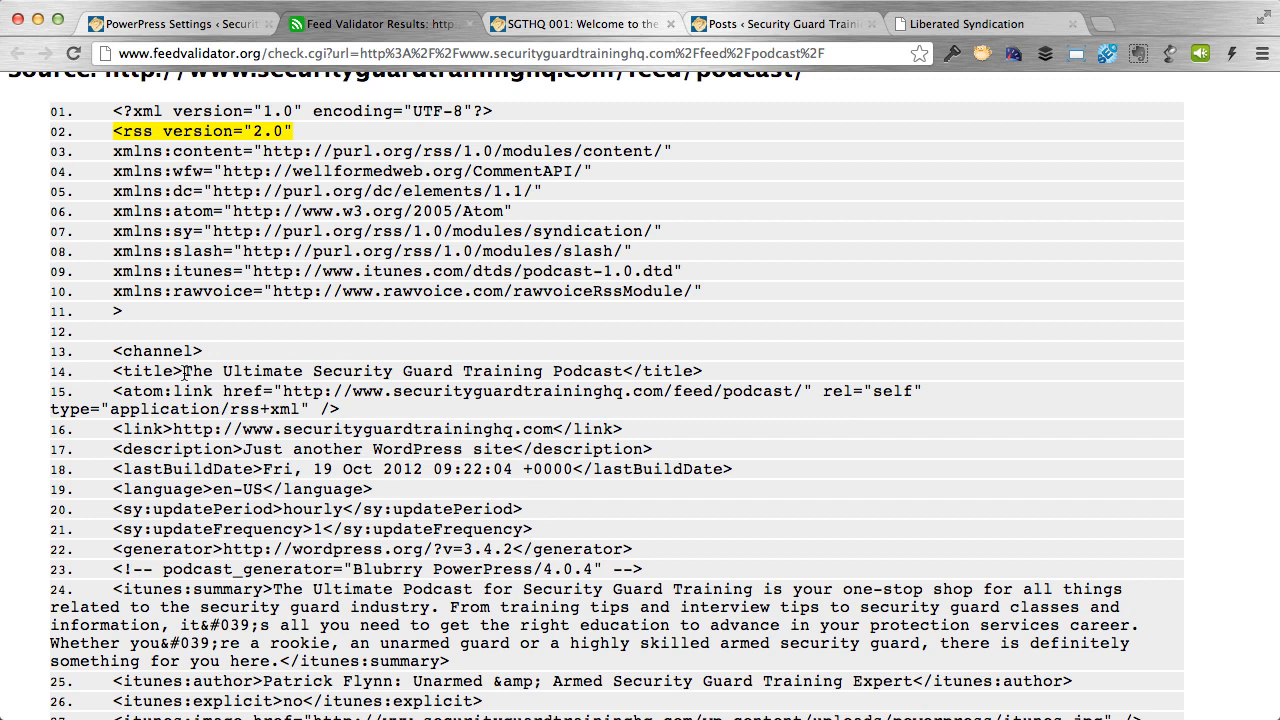
left_click_drag(184, 371, 628, 371)
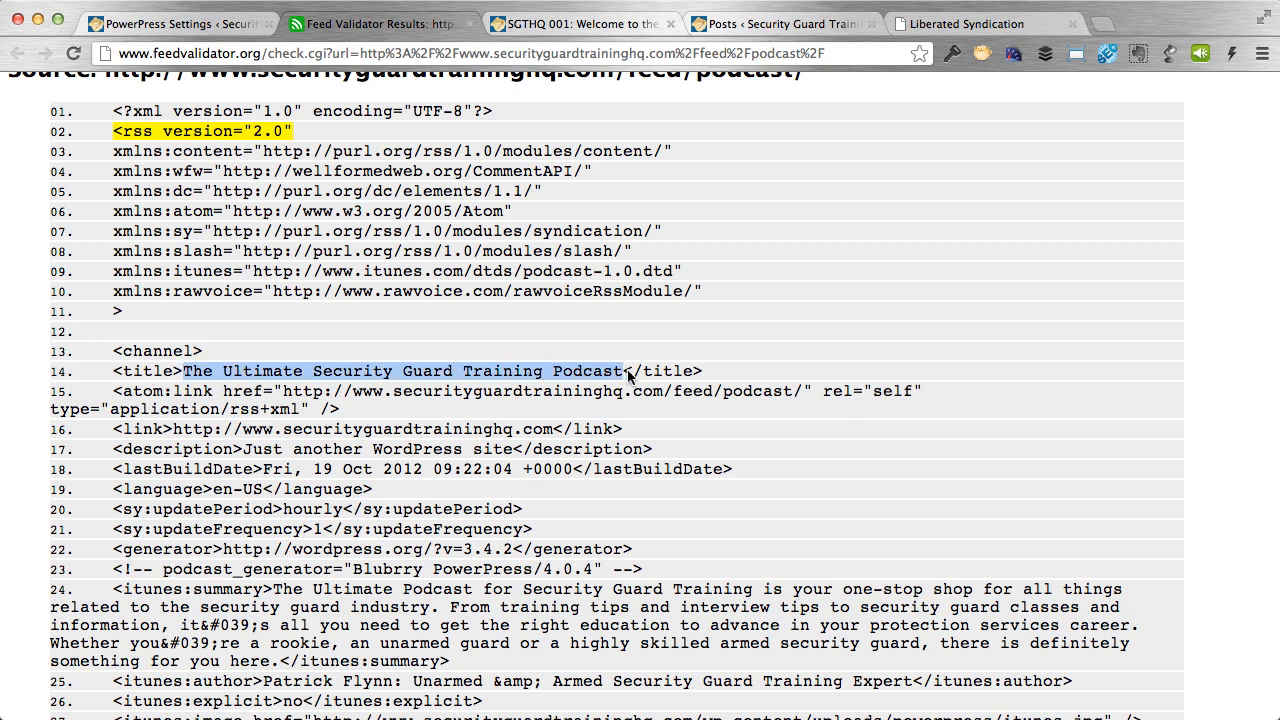
Compare against PowerPress settings and the live post, then check the feed's summary and author lines.
left_click(180, 23)
scroll(474, 553, "down", 2)
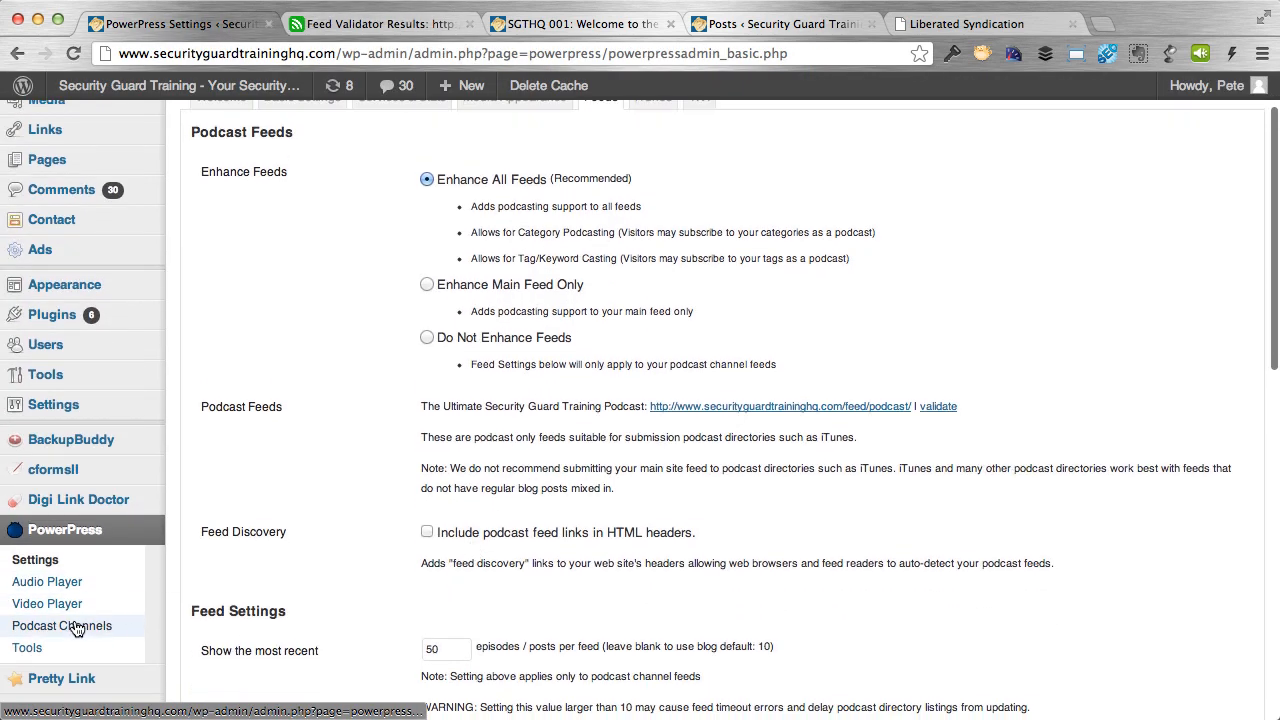
scroll(527, 617, "down", 5)
scroll(527, 617, "up", 7)
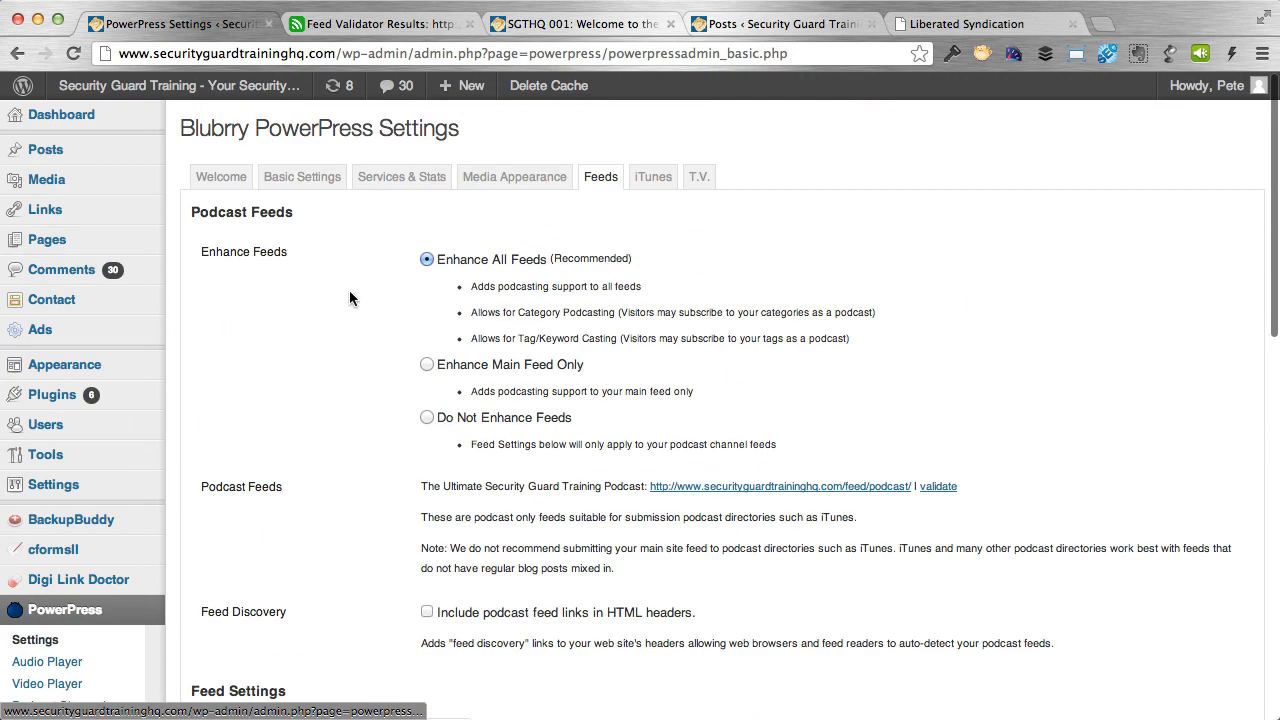
left_click(590, 30)
left_click(758, 21)
left_click(428, 26)
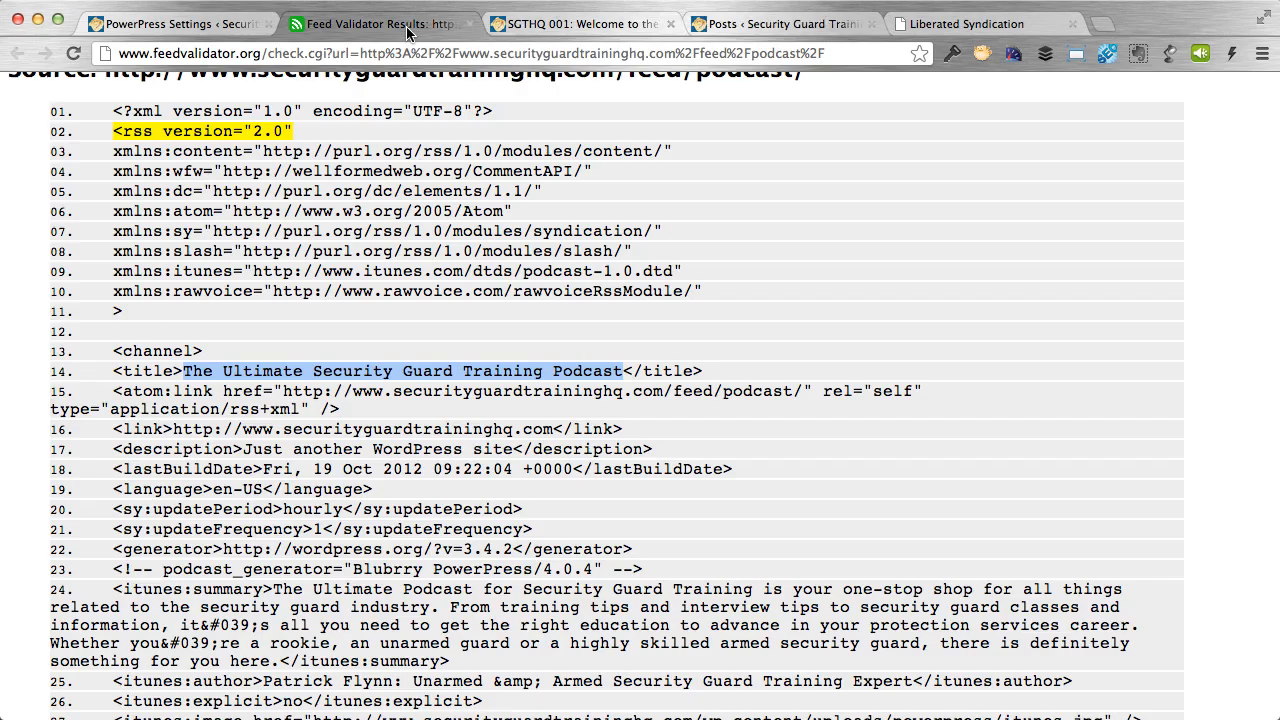
scroll(375, 396, "down", 5)
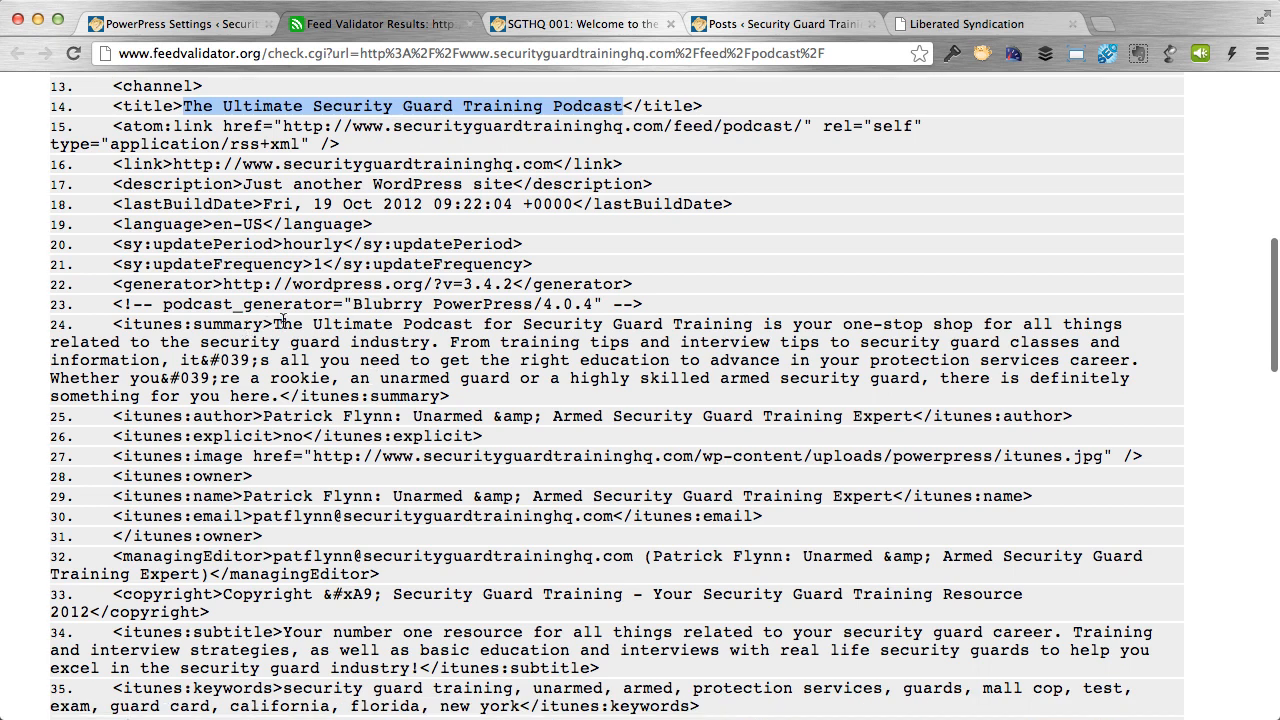
left_click_drag(273, 324, 393, 398)
left_click(278, 428)
left_click_drag(264, 418, 912, 418)
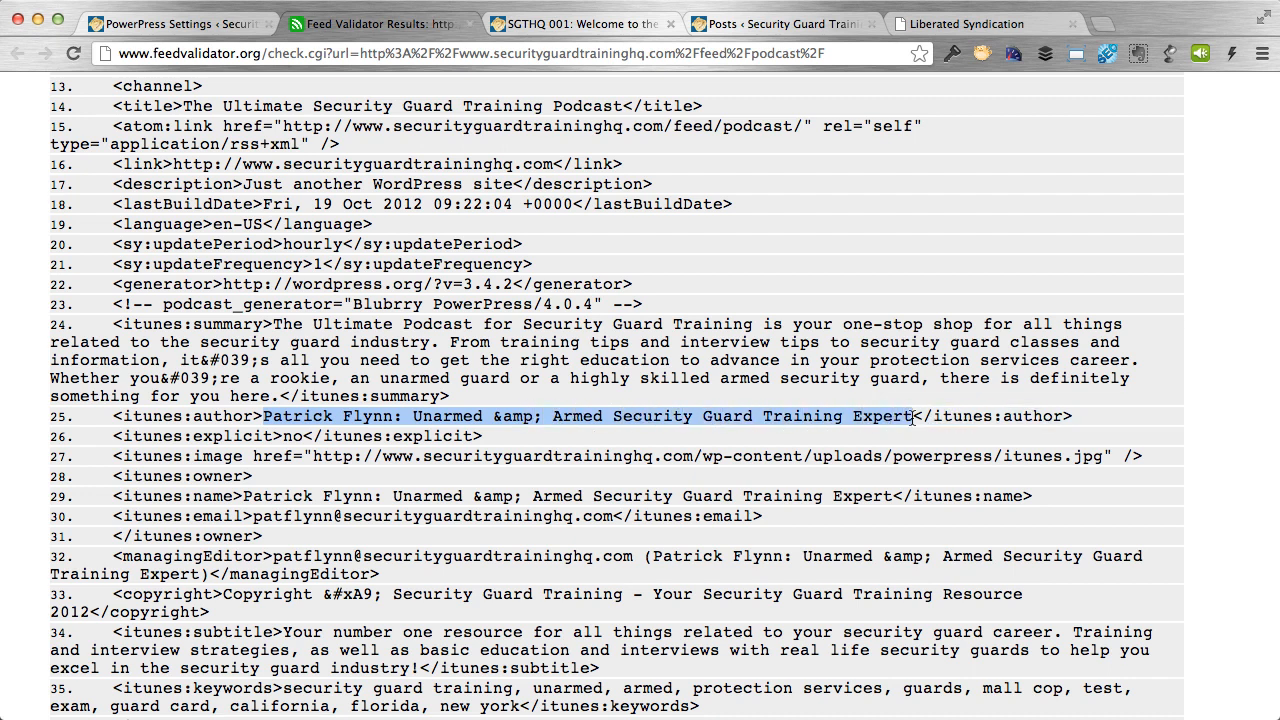
Find the Libsyn episode MP3 enclosure URL on line 69 of the feed source.
scroll(451, 507, "down", 2)
scroll(334, 486, "down", 3)
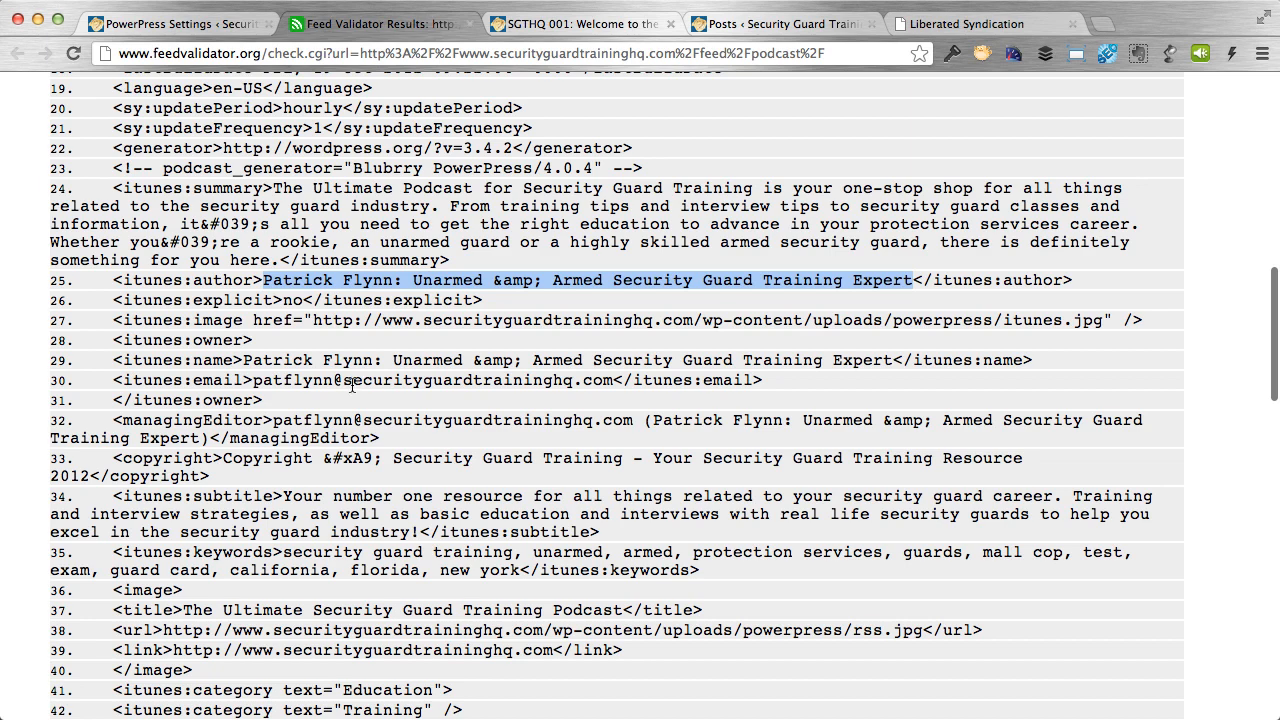
scroll(411, 484, "down", 4)
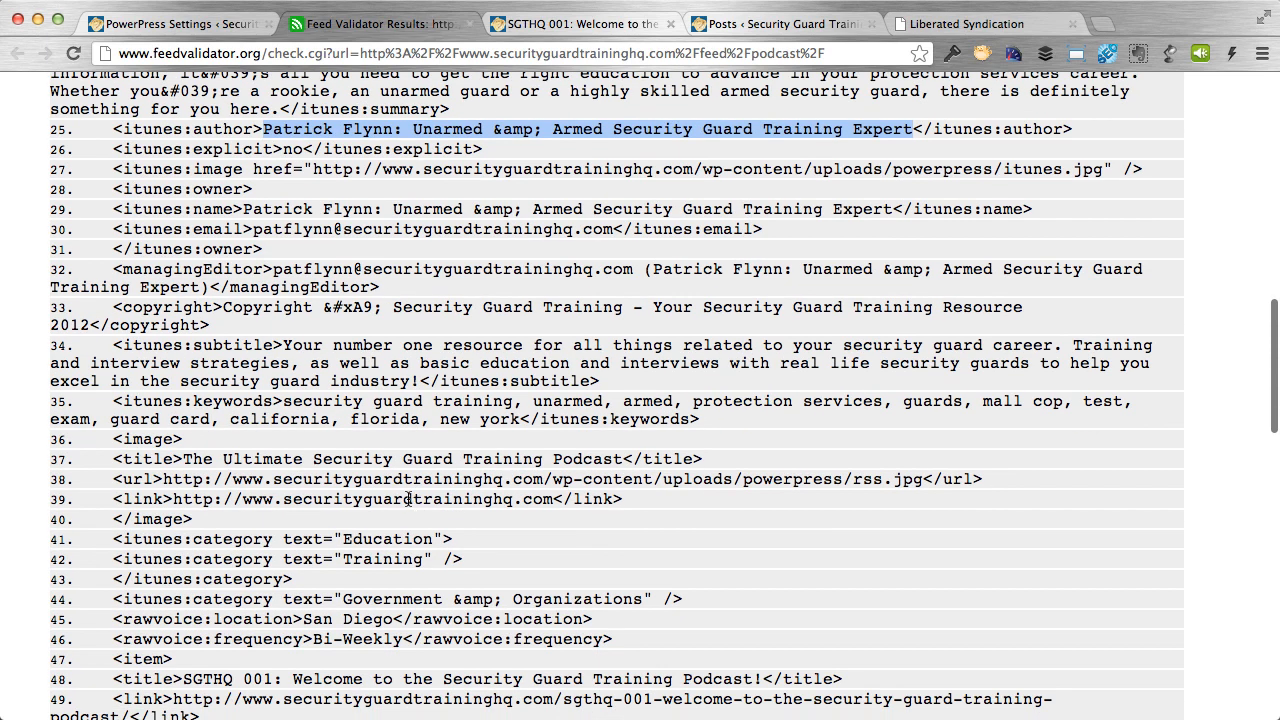
scroll(409, 499, "down", 8)
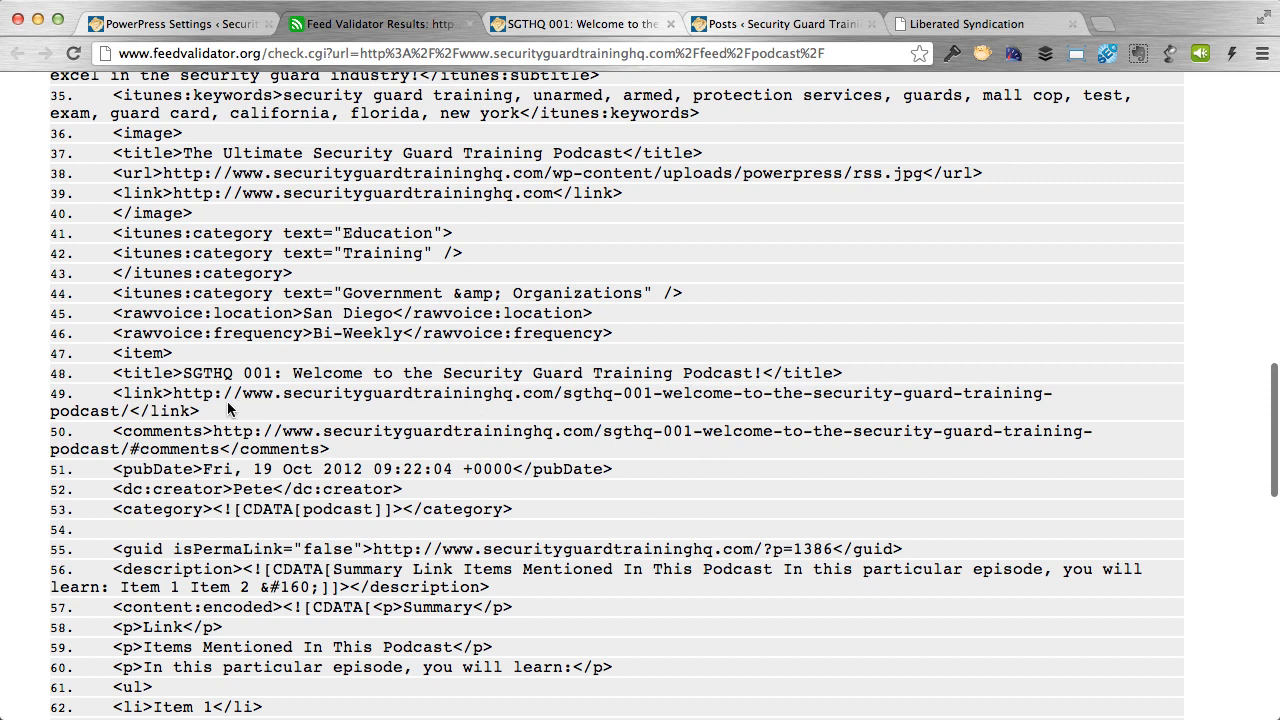
scroll(229, 388, "down", 10)
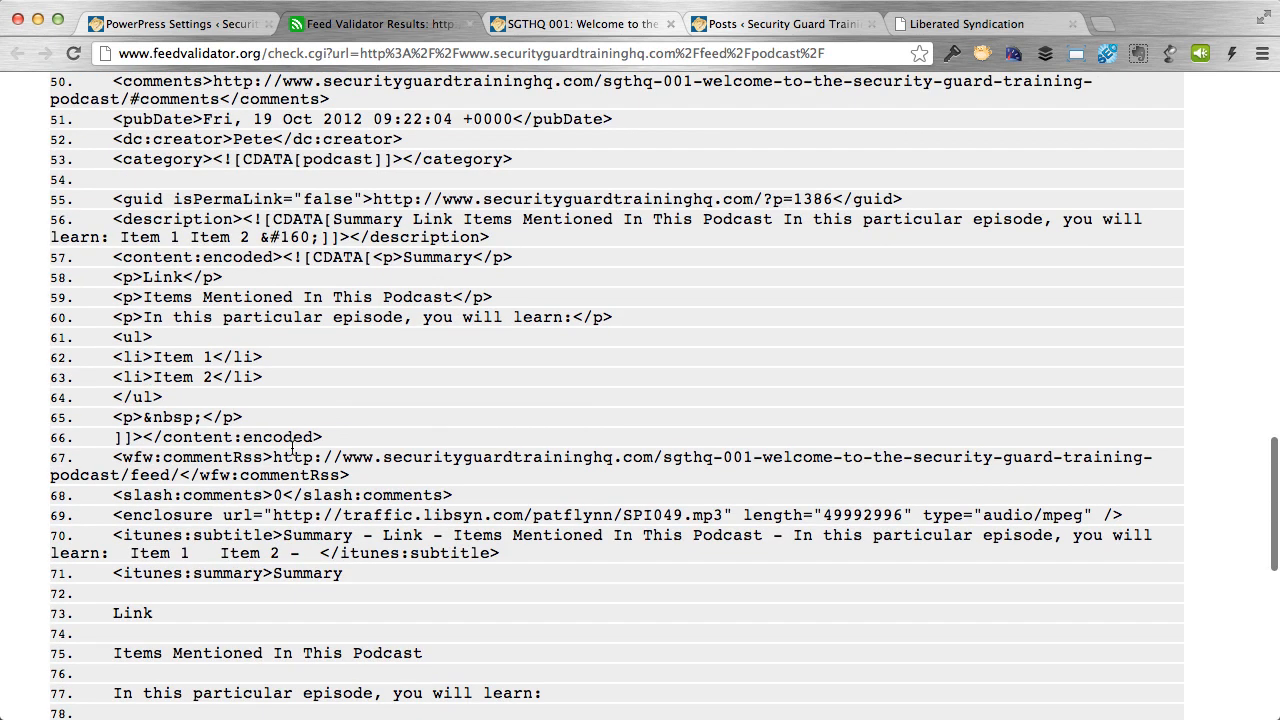
scroll(291, 447, "down", 1)
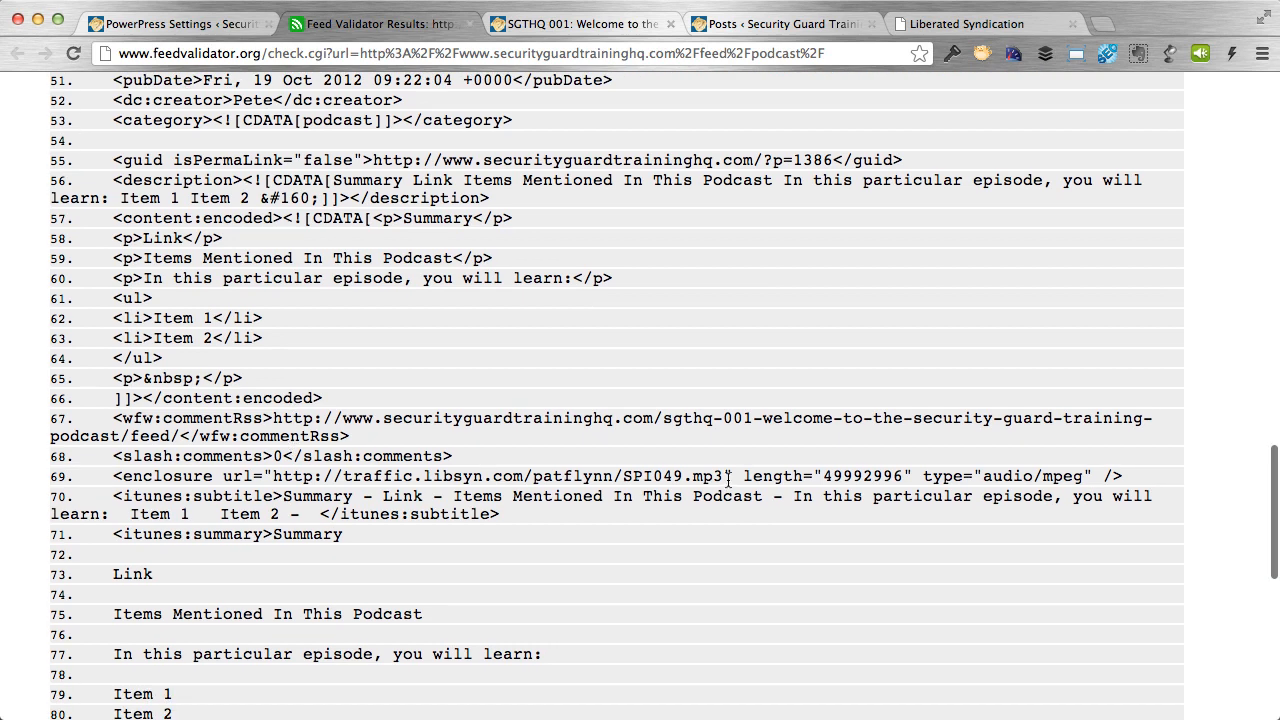
left_click_drag(728, 478, 277, 483)
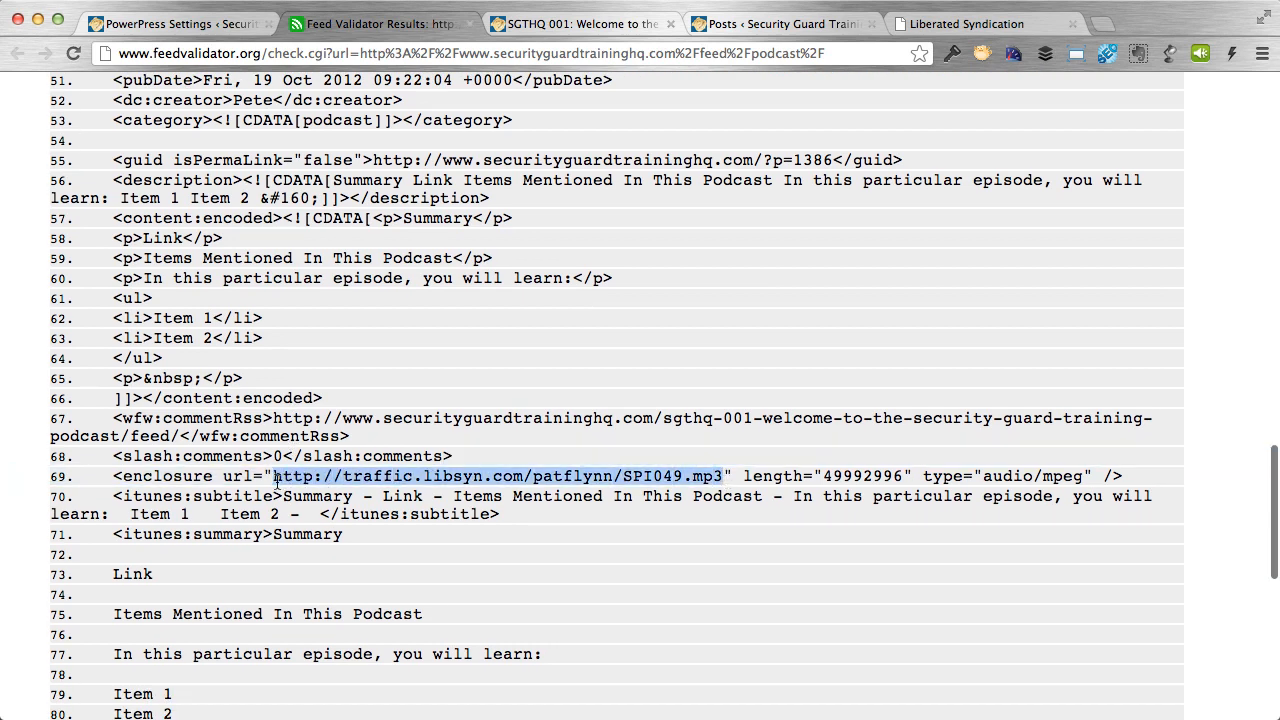
Cross-check PowerPress settings, the live post and post list, then return to the validation results.
left_click(205, 33)
left_click(578, 24)
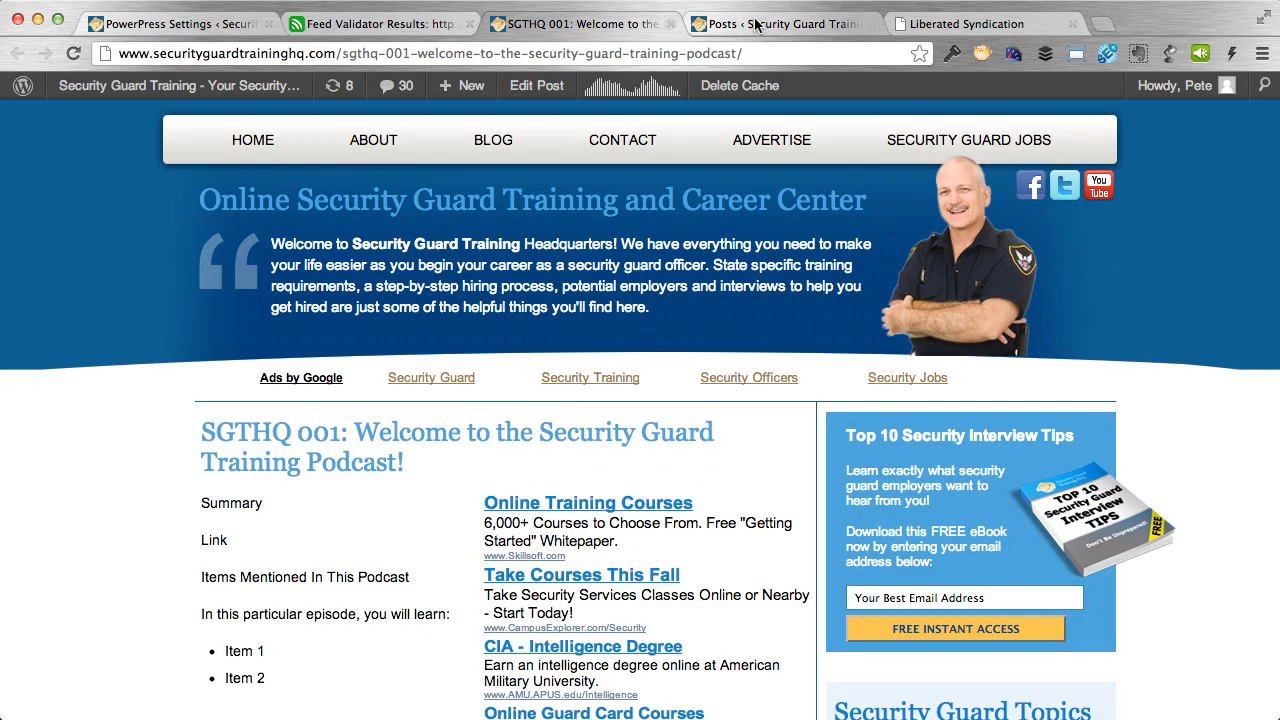
left_click(755, 24)
left_click(614, 24)
left_click(152, 28)
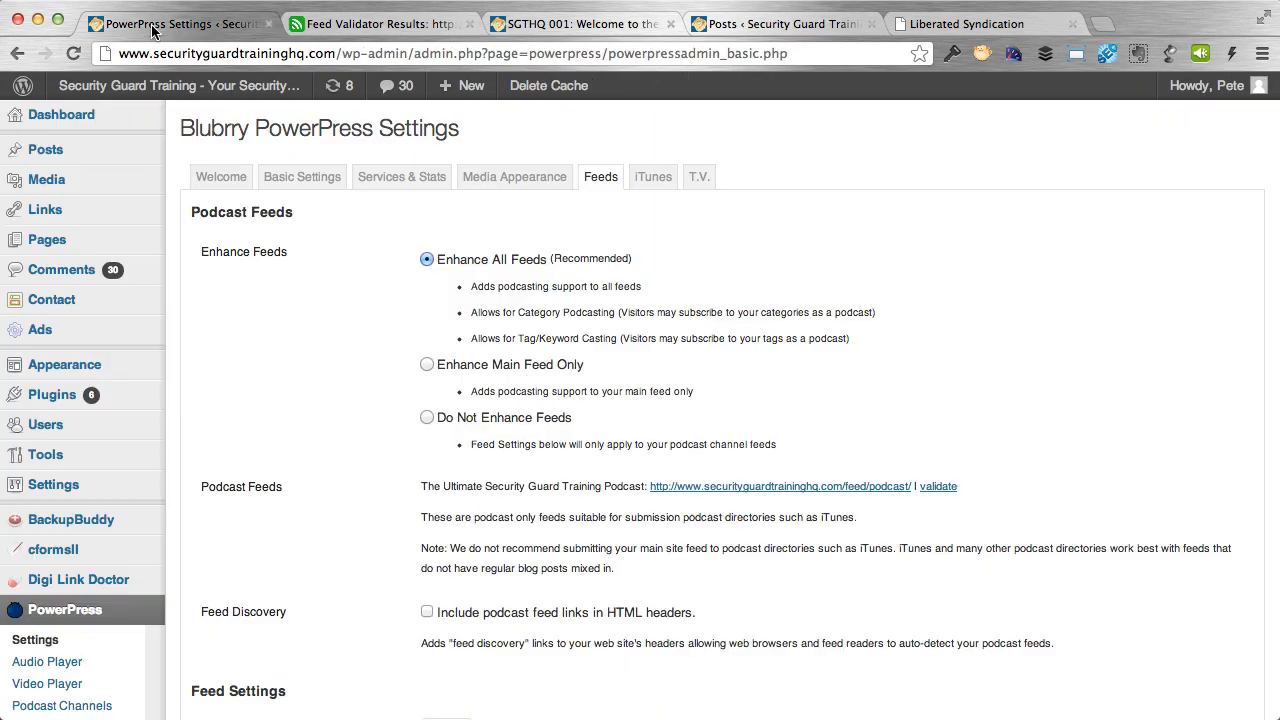
left_click(314, 26)
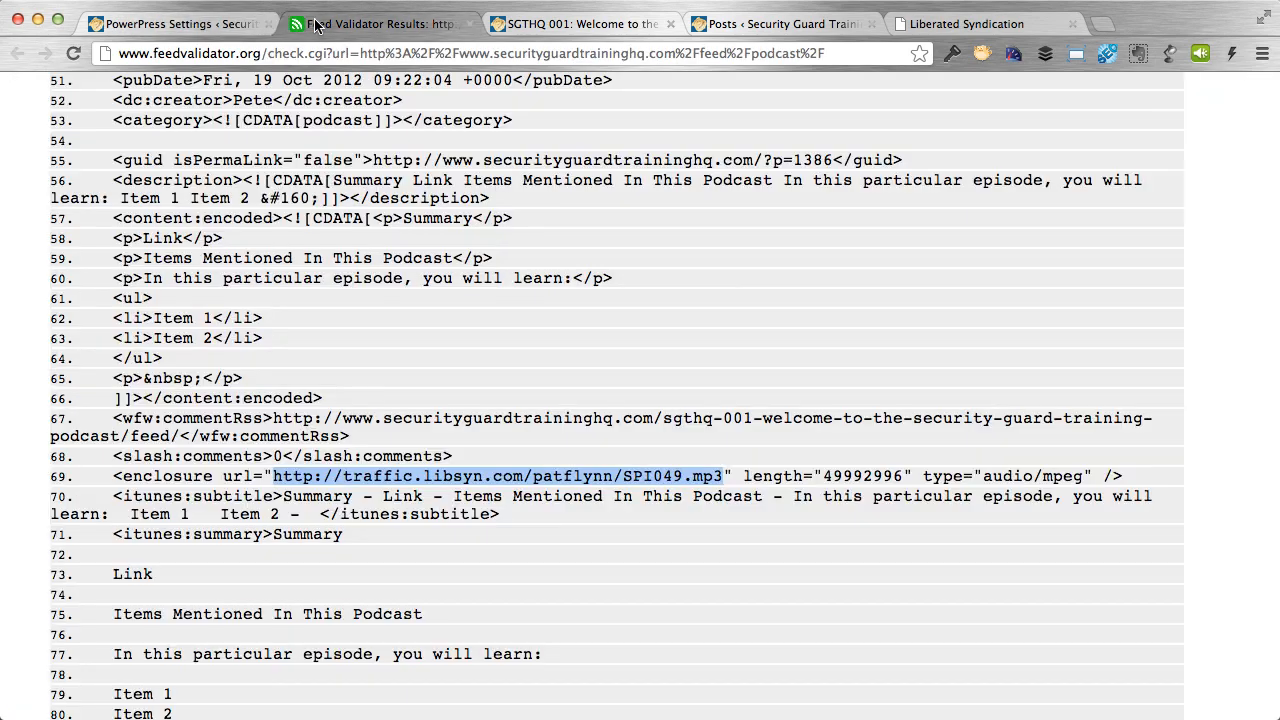
scroll(468, 360, "down", 5)
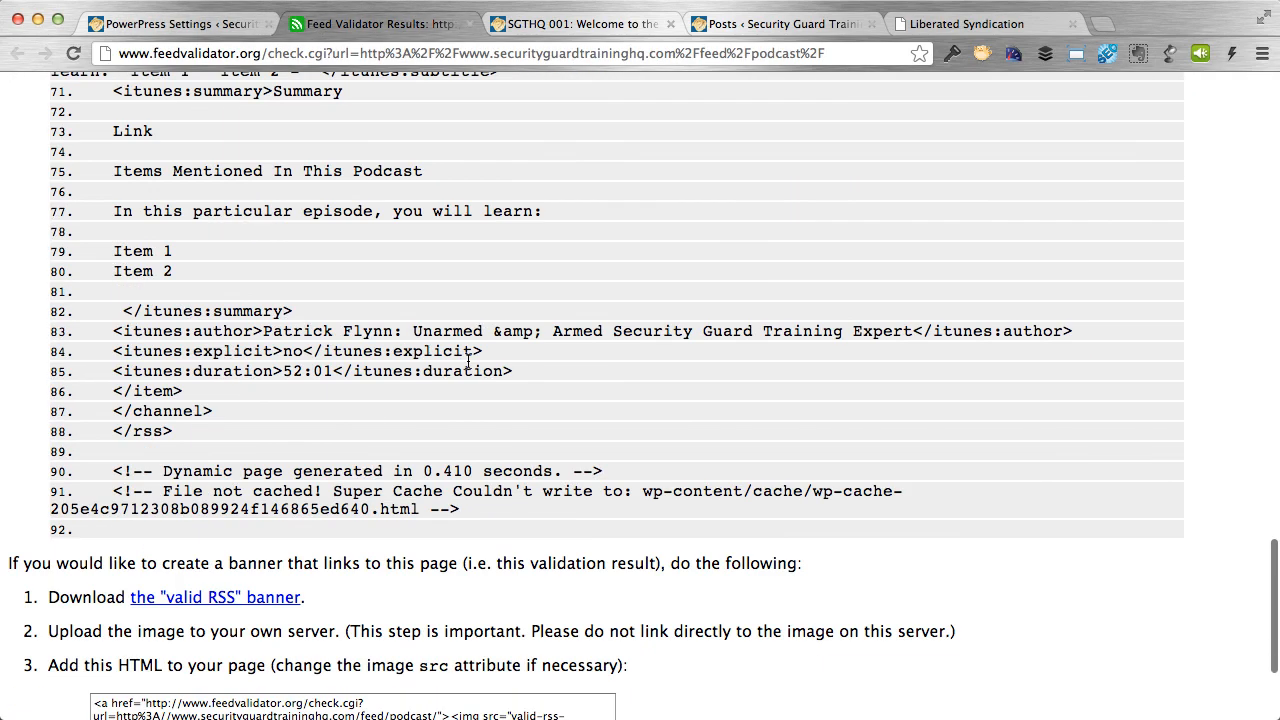
scroll(467, 357, "up", 20)
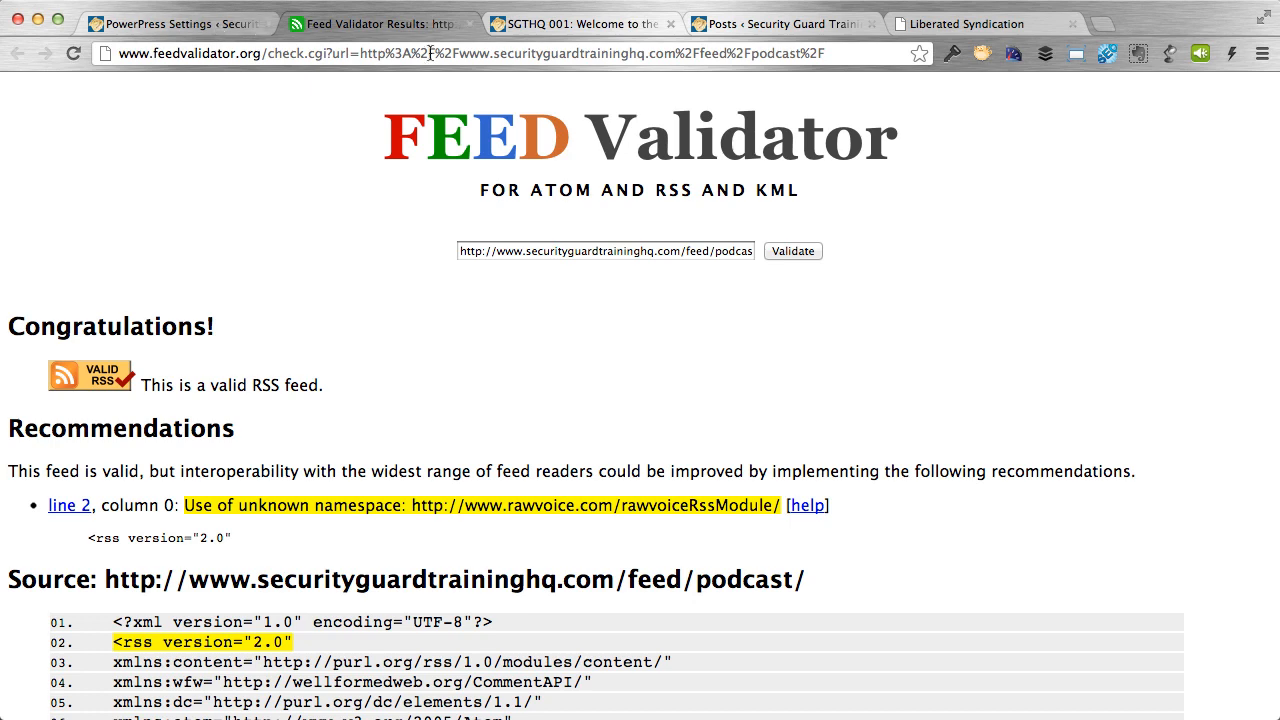
Return to the PowerPress Feeds settings and select the /feed/podcast/ feed address.
left_click(230, 25)
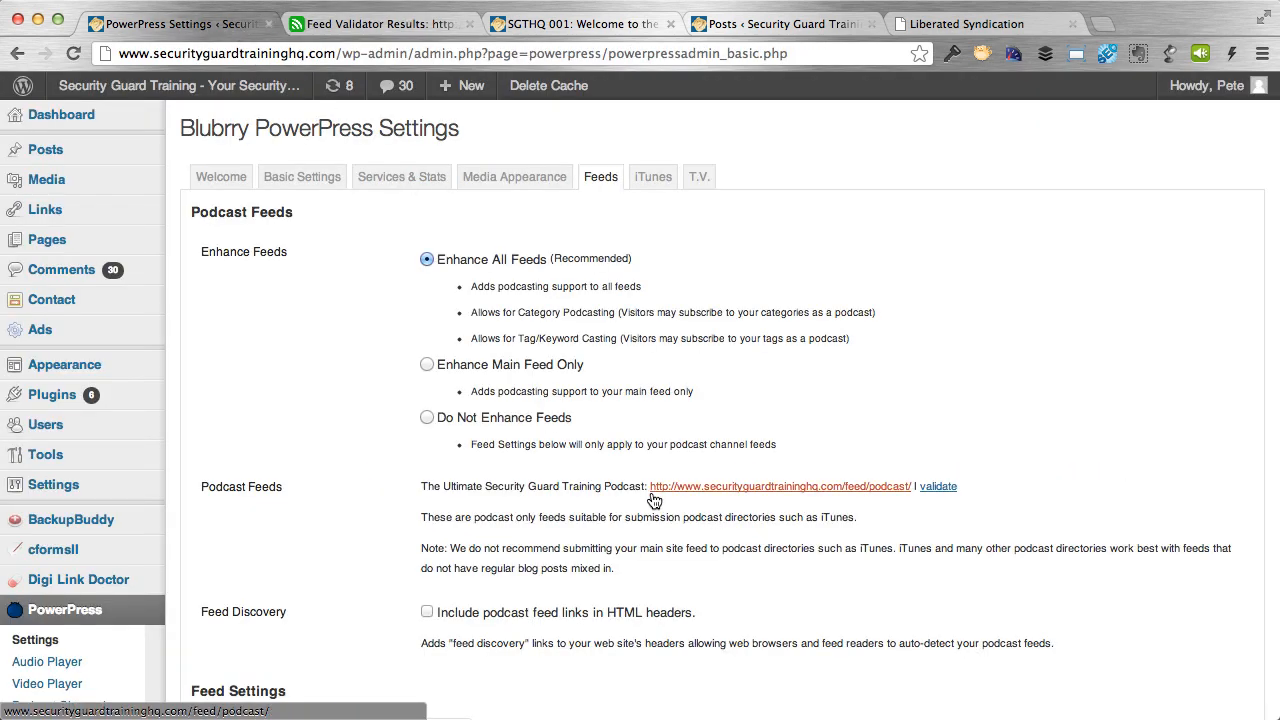
left_click_drag(648, 489, 908, 490)
left_click(906, 490)
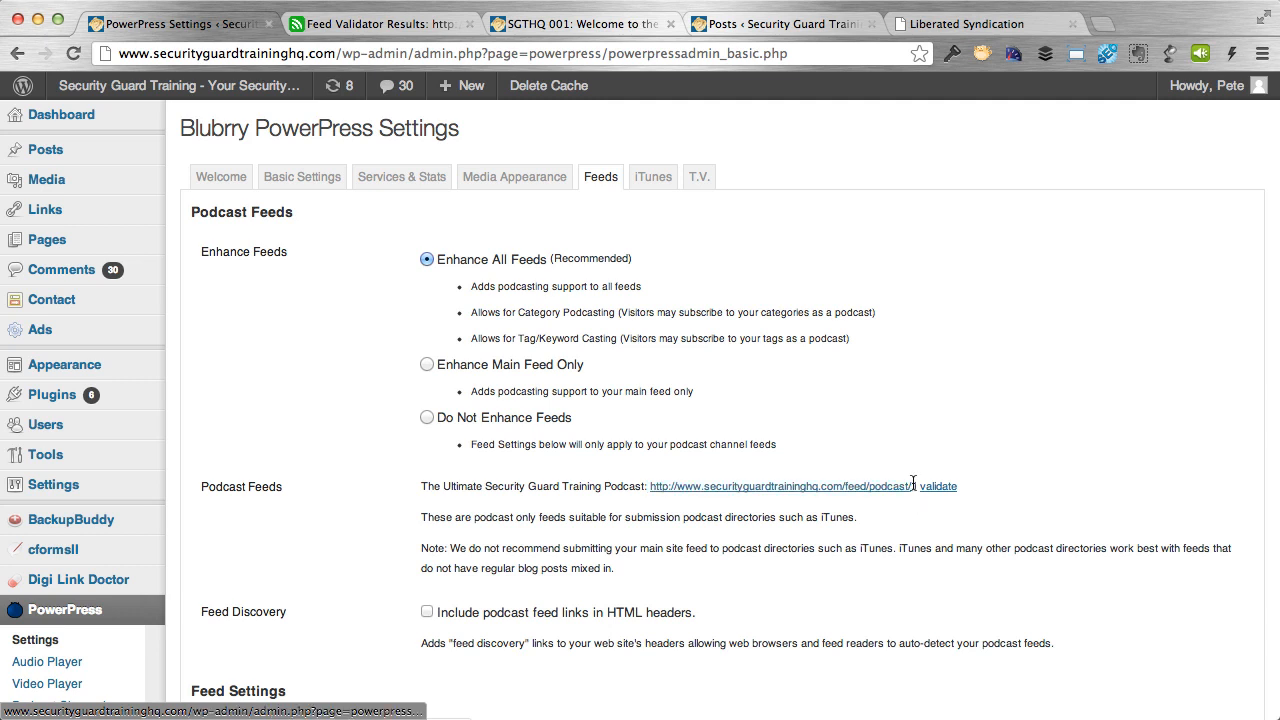